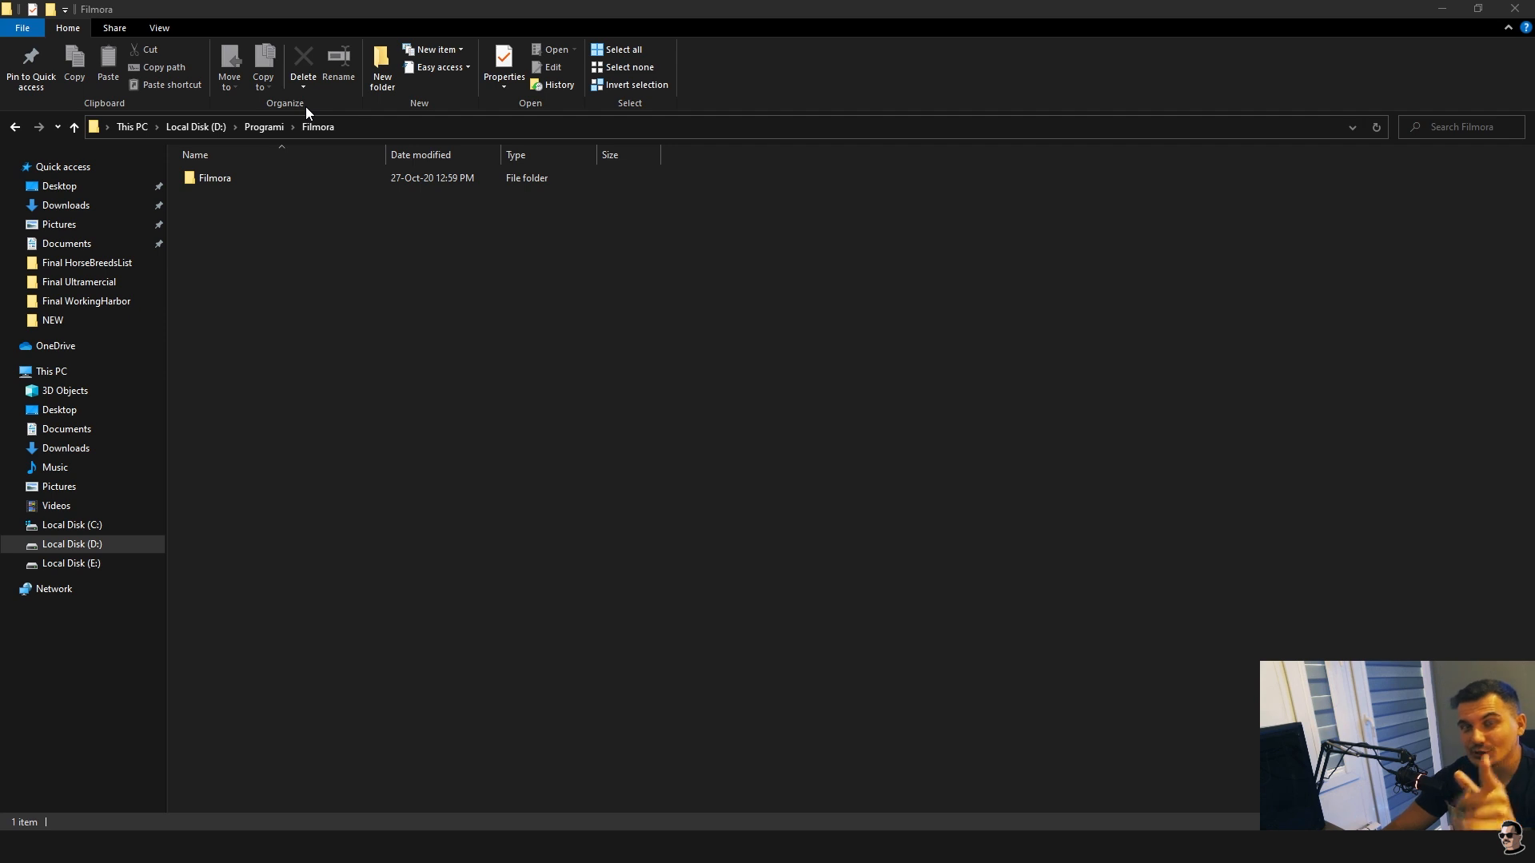
- Run the Filmora V10.0.0.91 installer from the Filmora folder as a standard installation, accepting the default program and Start Menu folders
{"action": "double_click", "coordinate": [228, 185]}
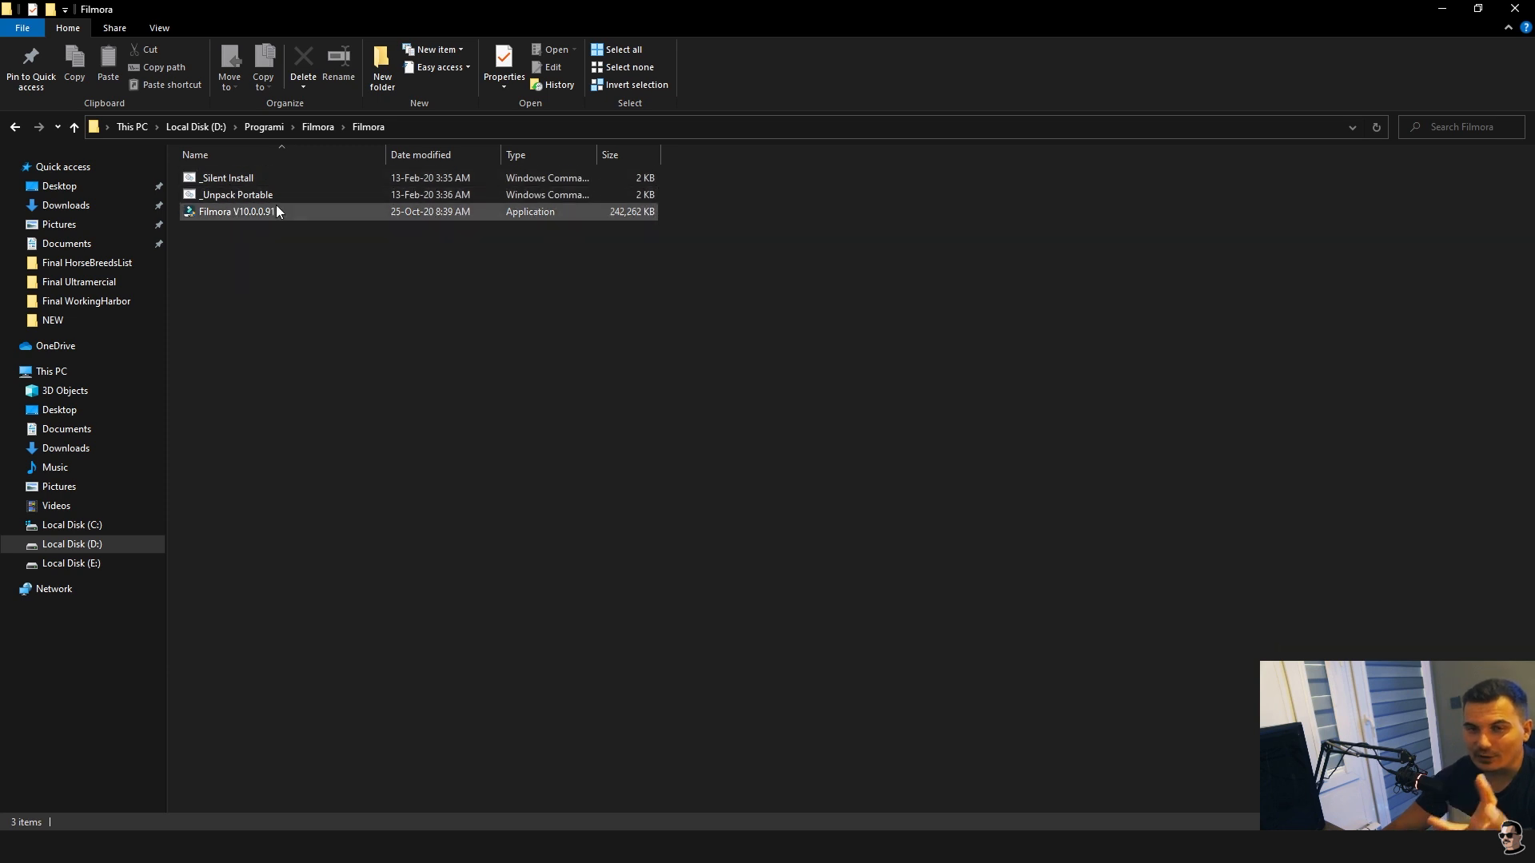
{"action": "double_click", "coordinate": [229, 212]}
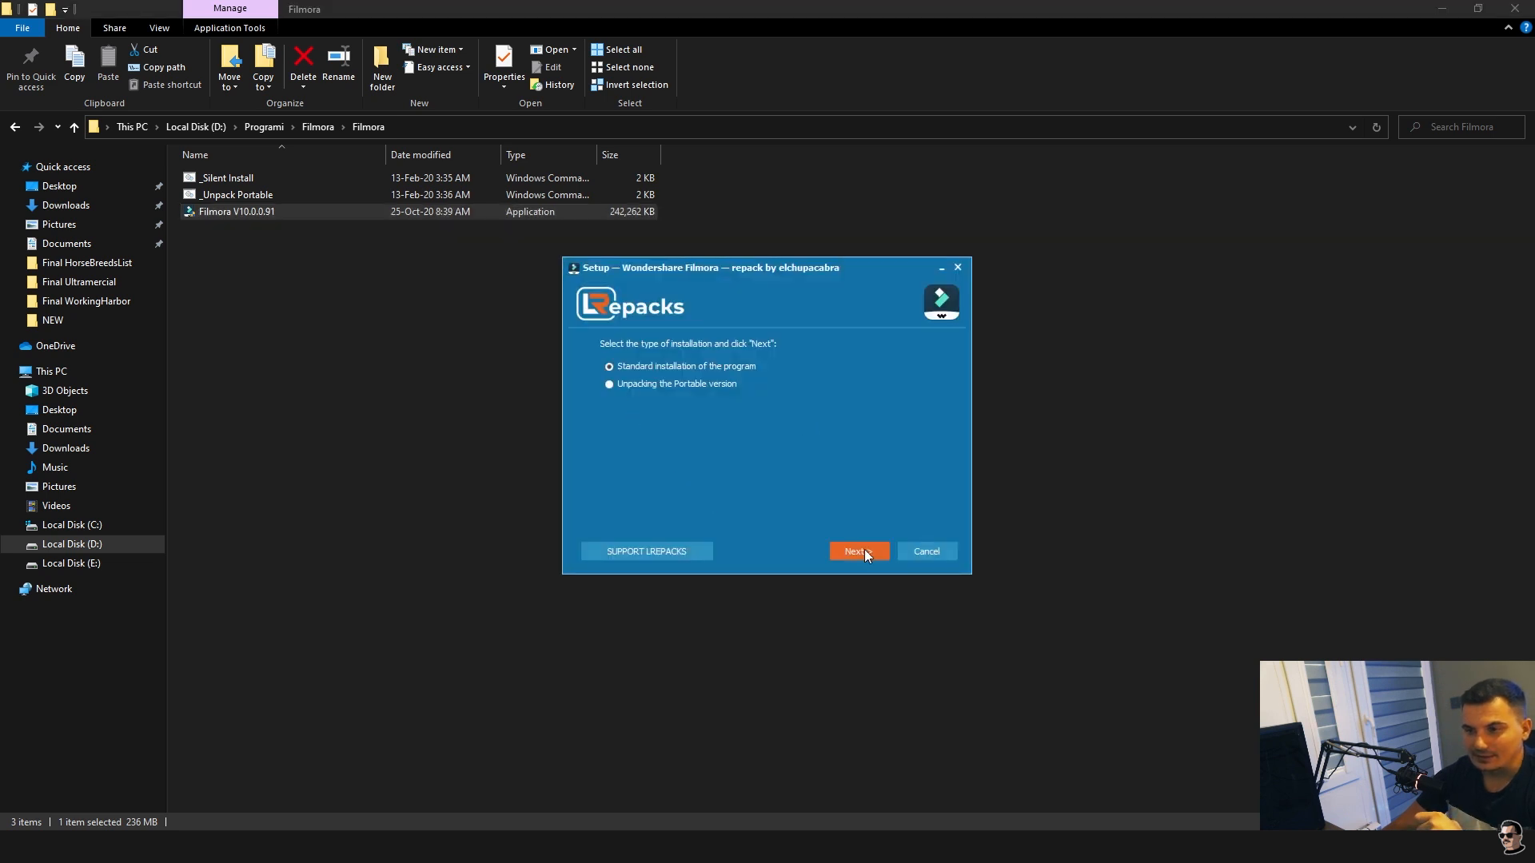
{"action": "left_click", "coordinate": [863, 552]}
{"action": "left_click", "coordinate": [844, 550]}
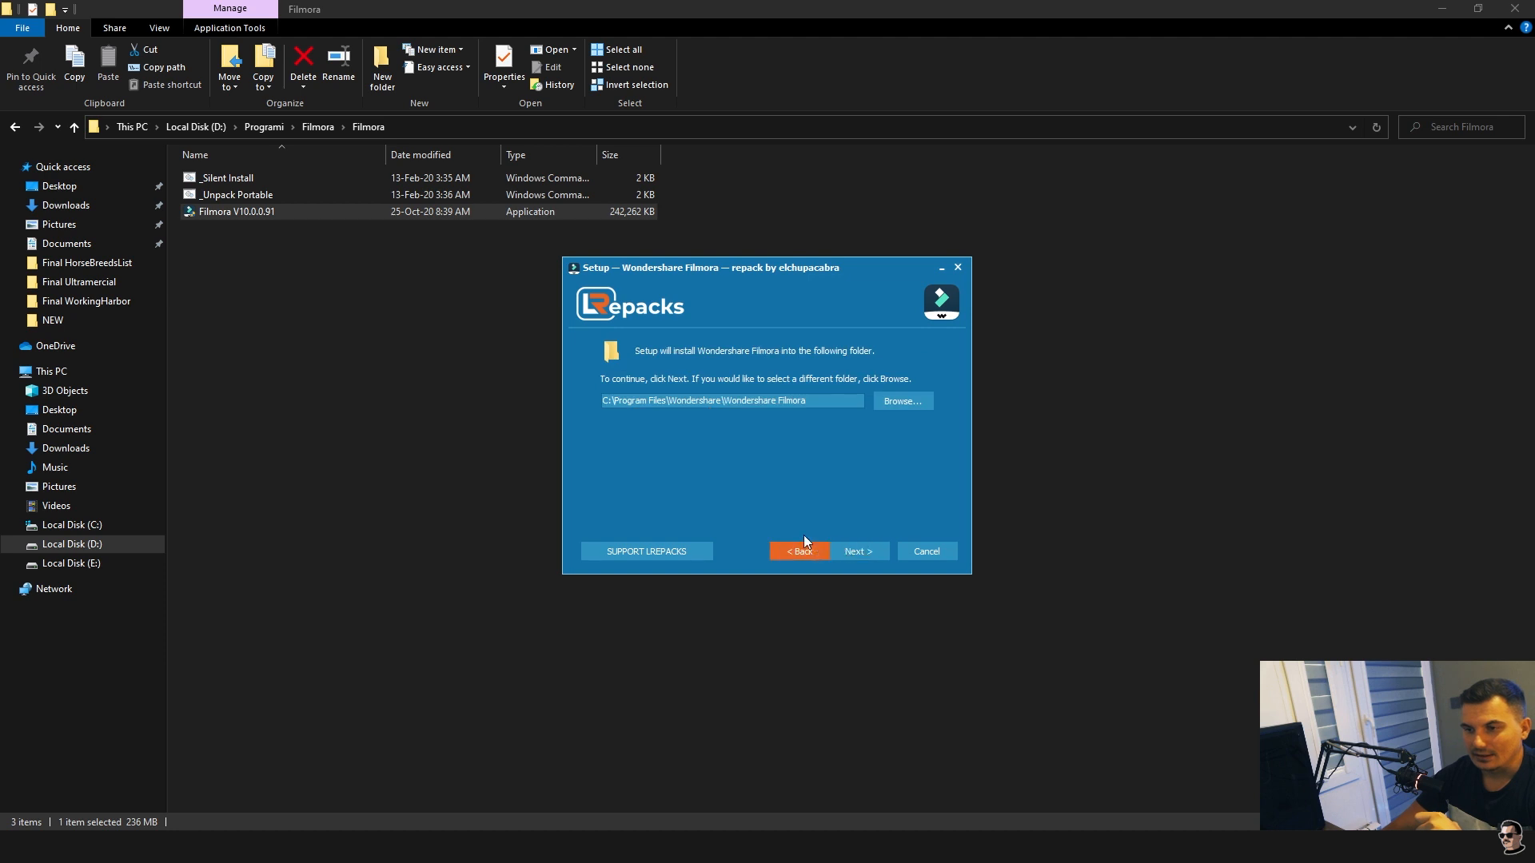
{"action": "left_click", "coordinate": [860, 550]}
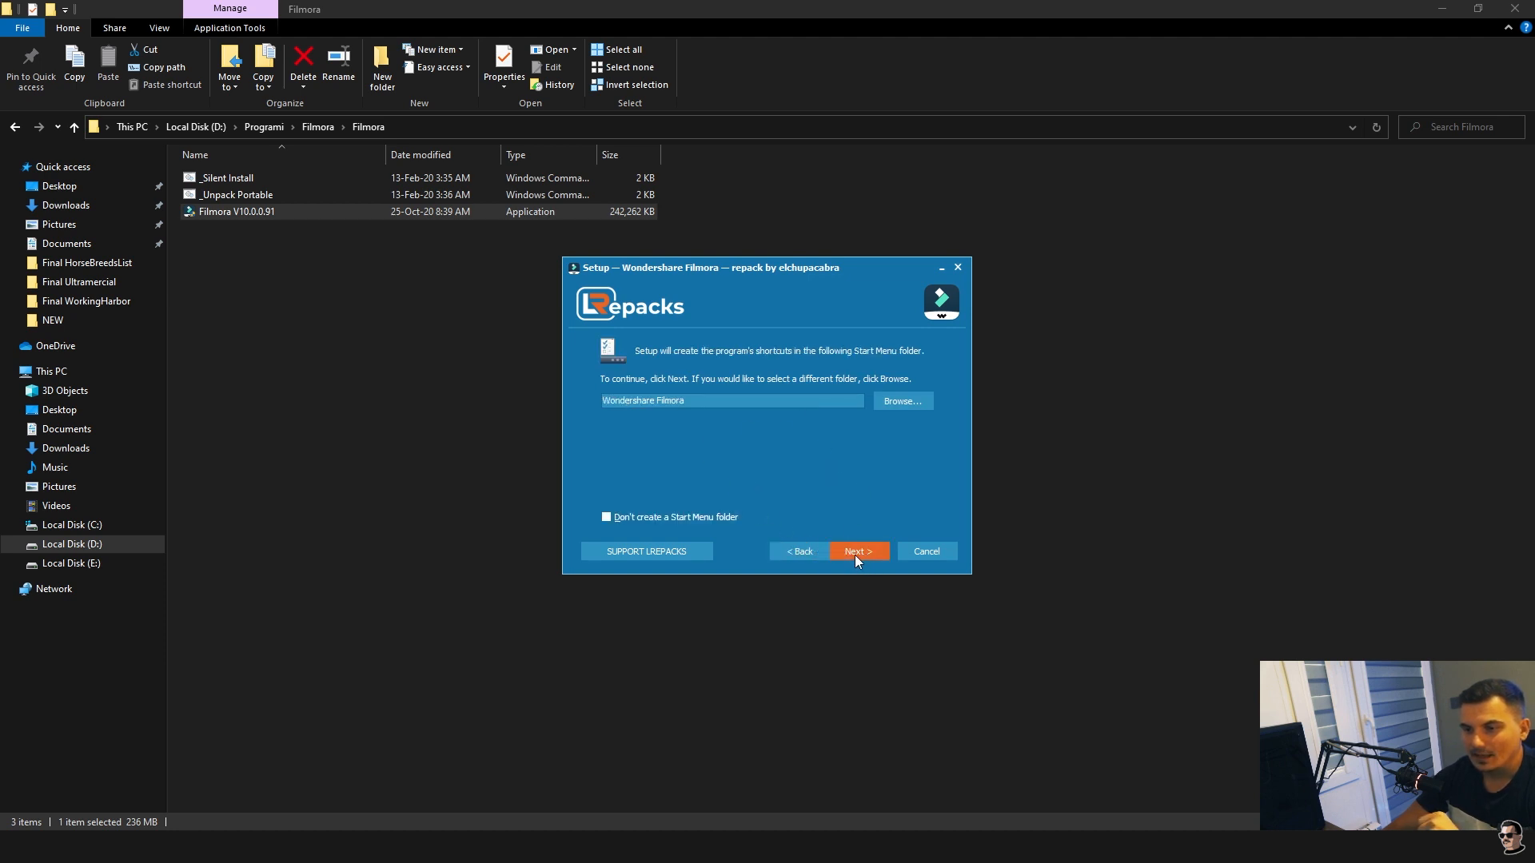
{"action": "left_click", "coordinate": [855, 560]}
- Turn off auto-download blocking and the lrepacks.ru website visit, enable the desktop icon, and continue the installation
{"action": "left_click", "coordinate": [609, 395]}
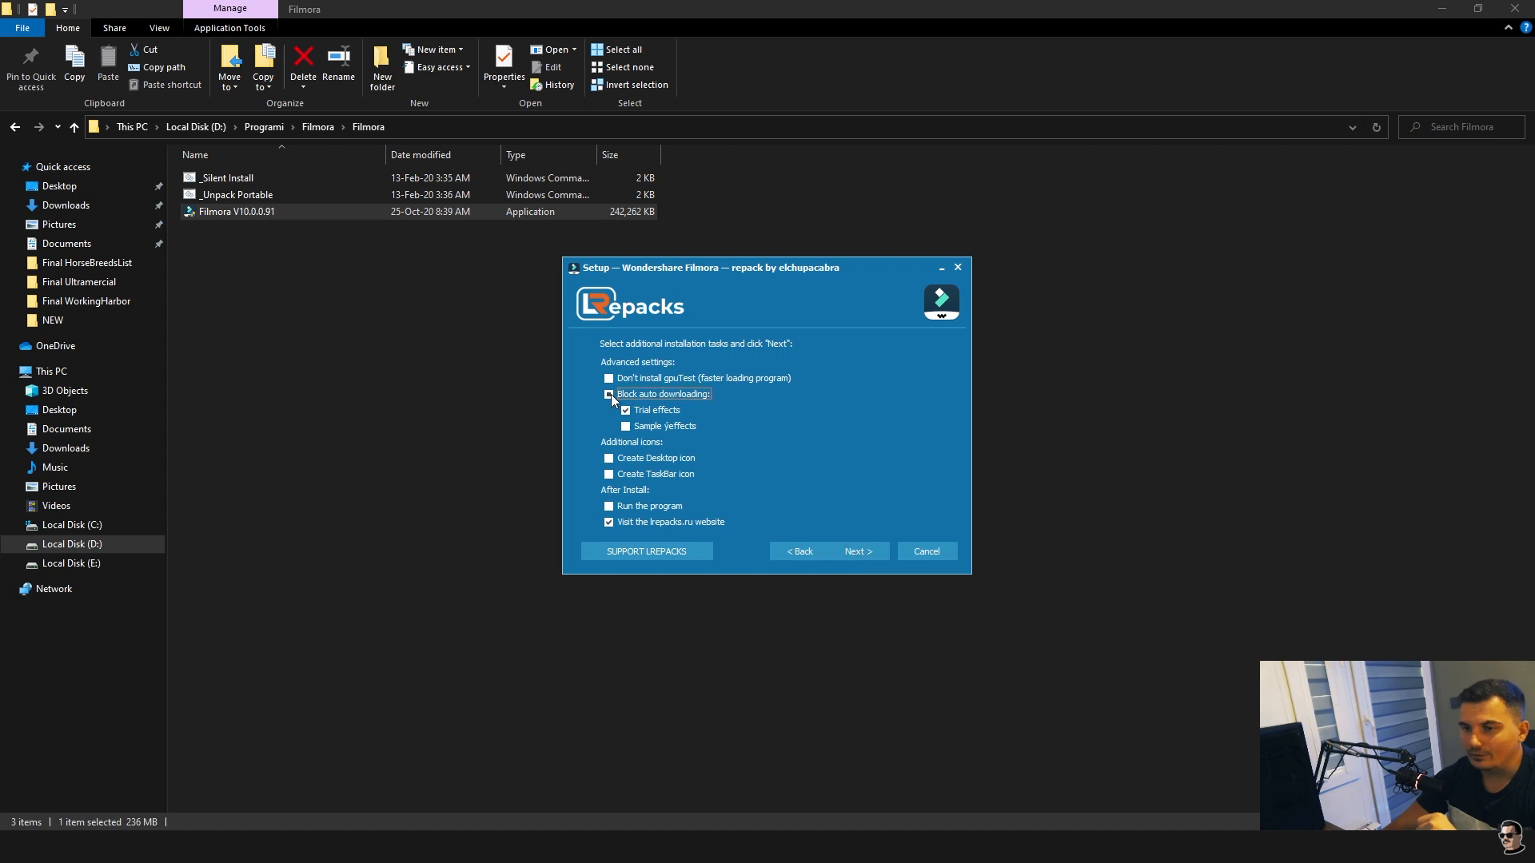
{"action": "left_click", "coordinate": [608, 523]}
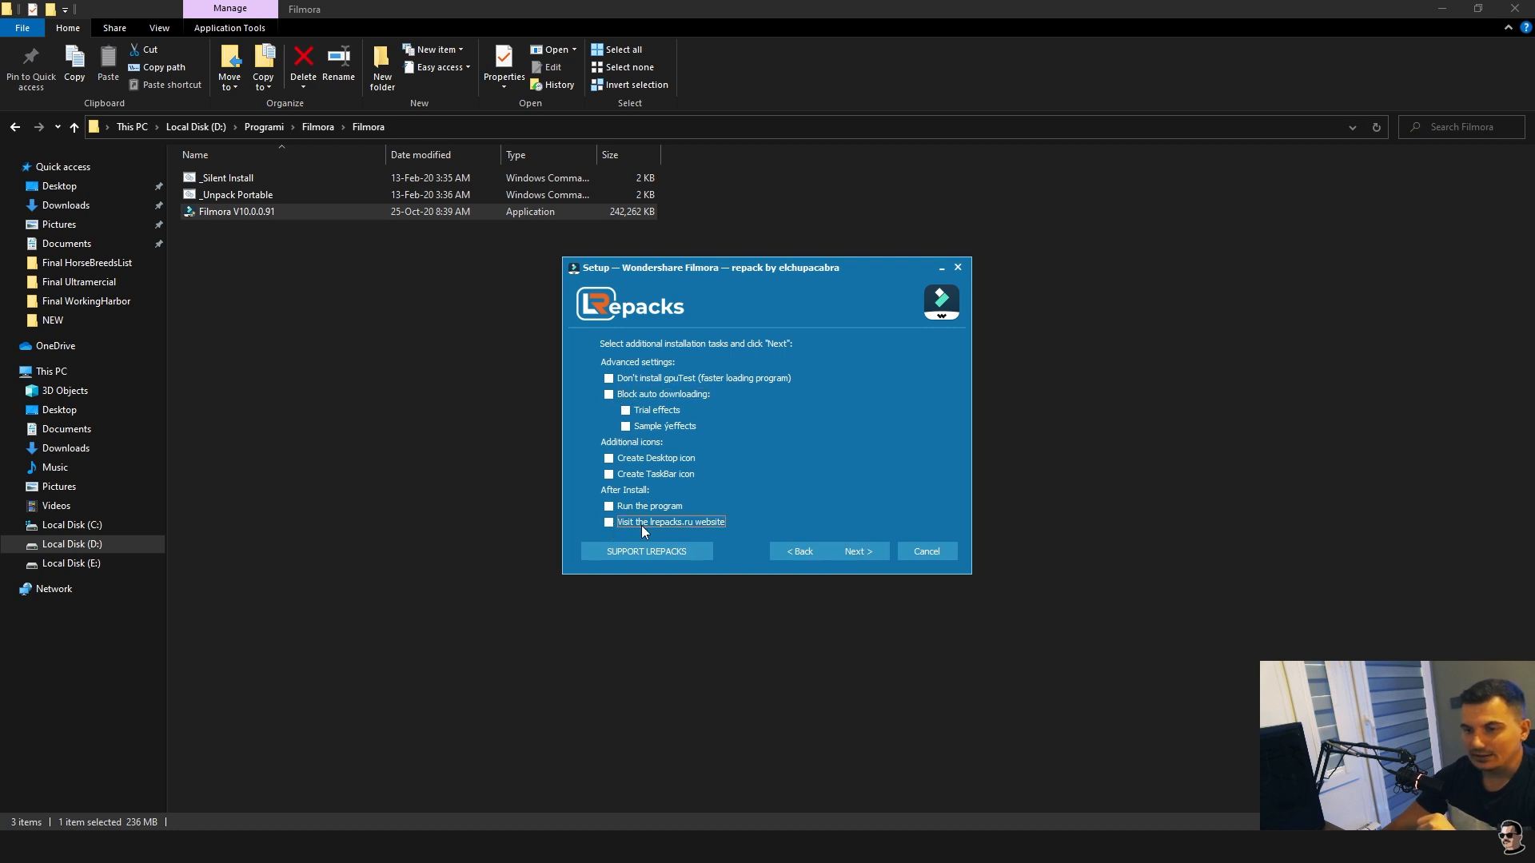
{"action": "left_click", "coordinate": [609, 459]}
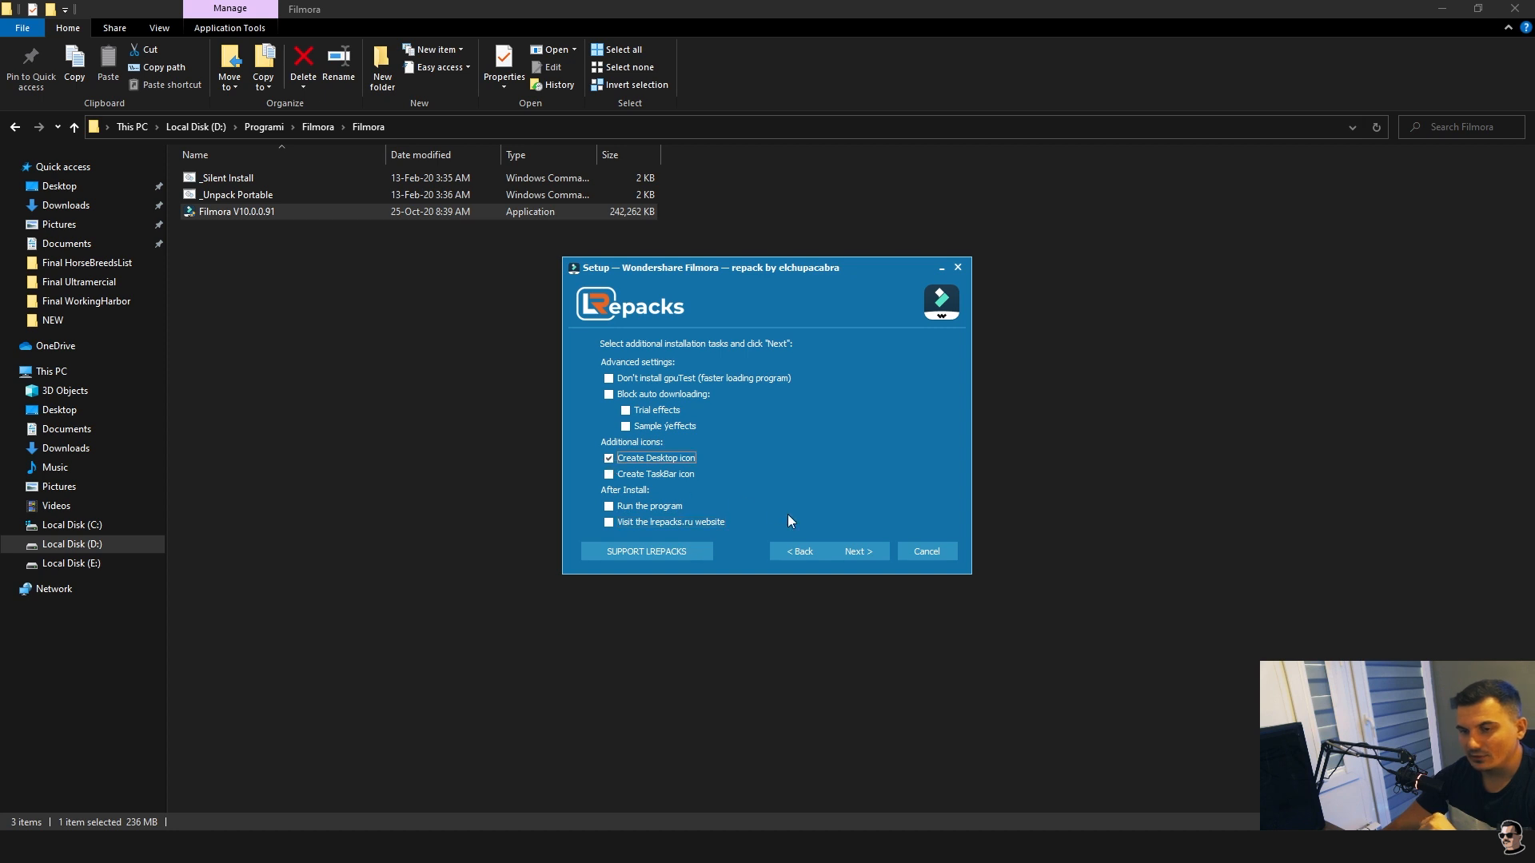
{"action": "left_click", "coordinate": [865, 554]}
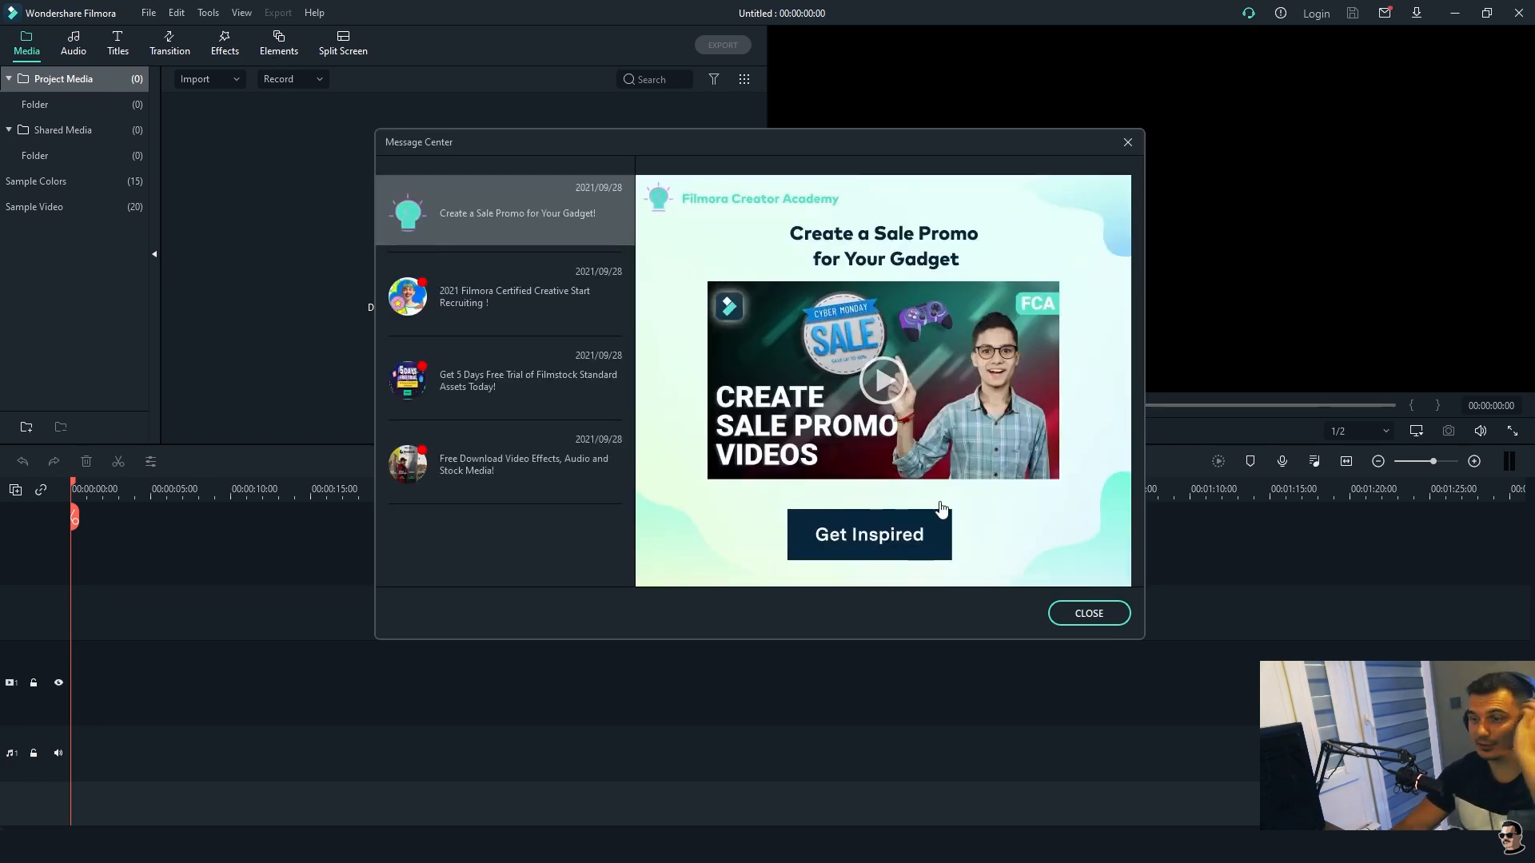
- Close the Message Center and glance at the audio library before returning to the project media
{"action": "left_click", "coordinate": [1091, 622]}
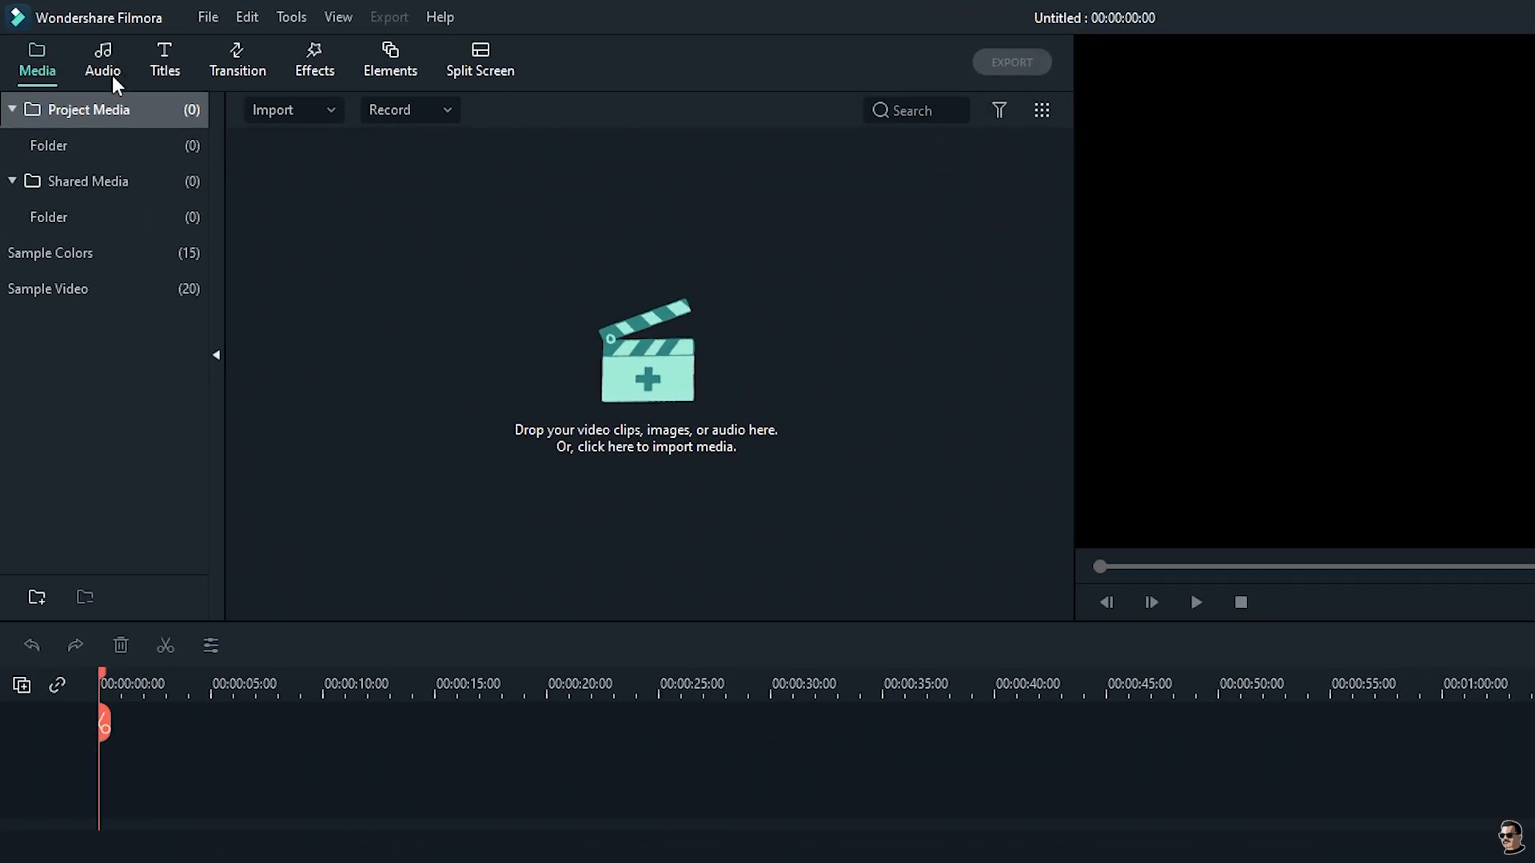
{"action": "left_click", "coordinate": [112, 66]}
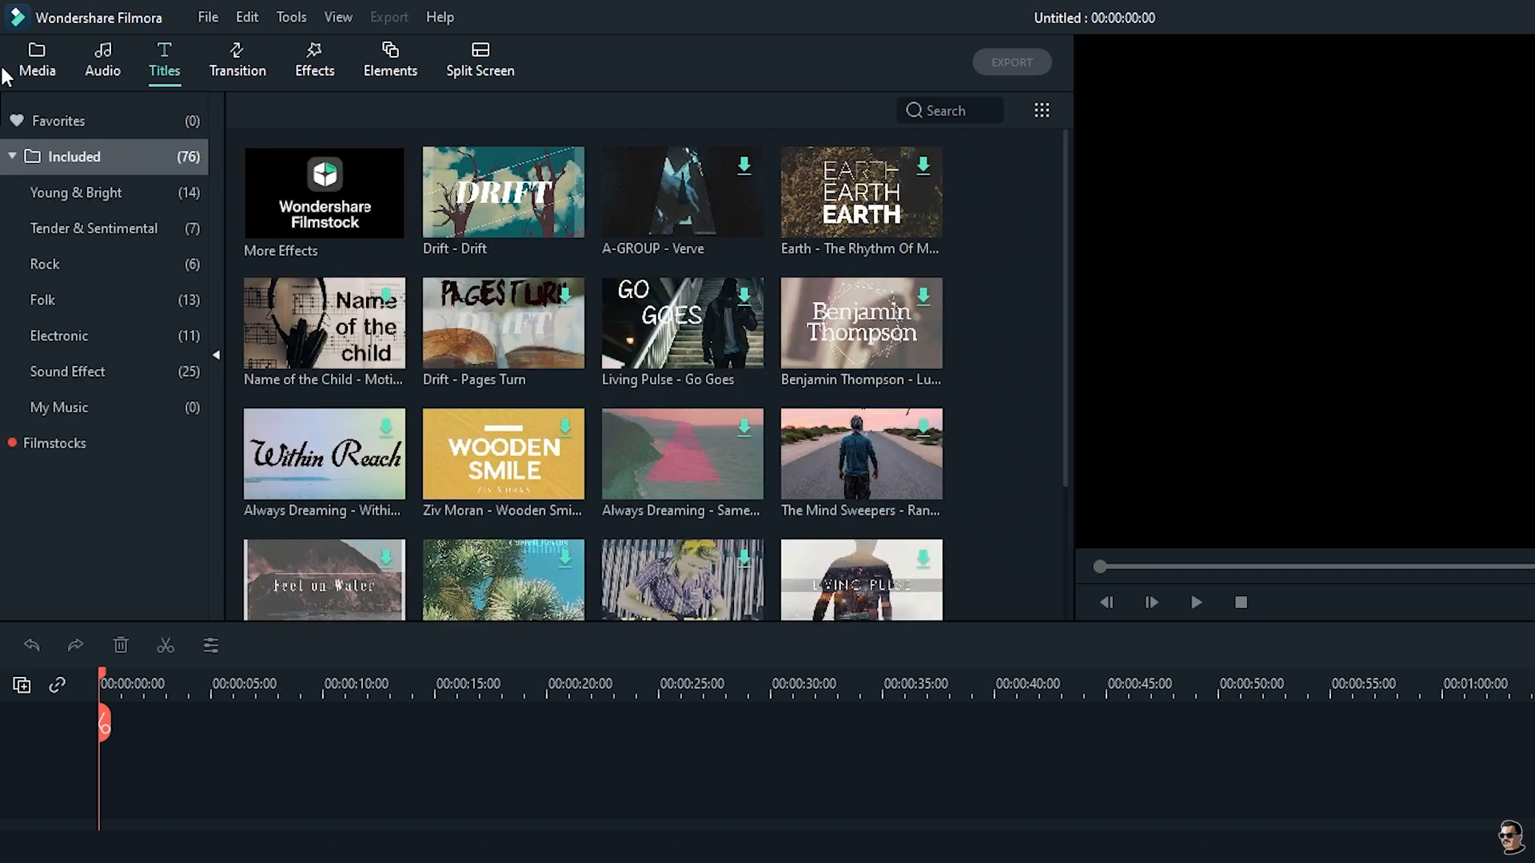
{"action": "left_click", "coordinate": [38, 72]}
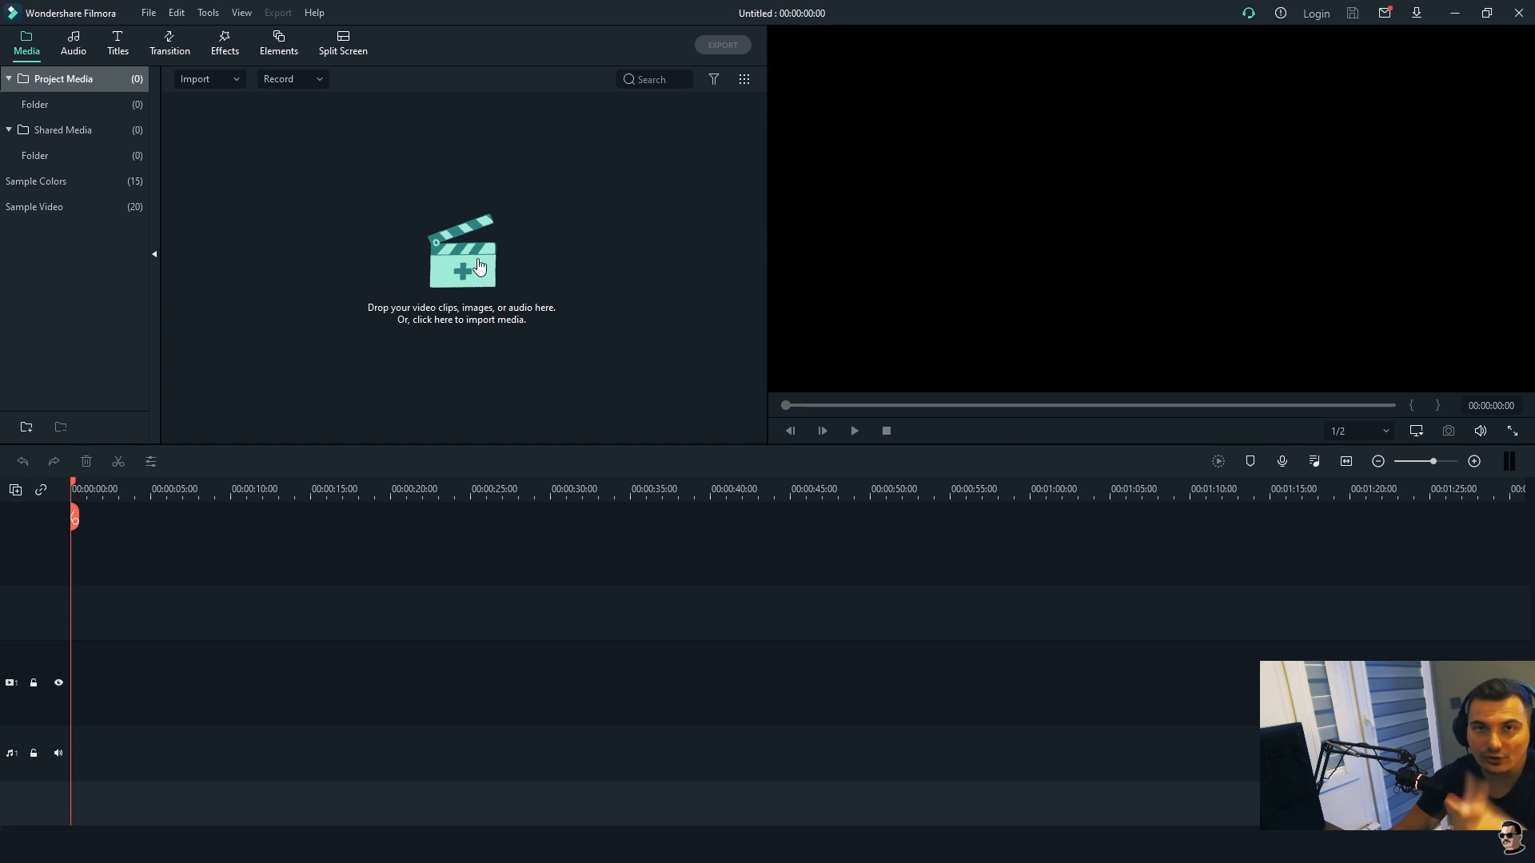
- Import the C0134 video from the Videa folder in File Explorer into Filmora's project media
{"action": "key", "text": "alt+Tab"}
{"action": "key", "text": "alt+Tab"}
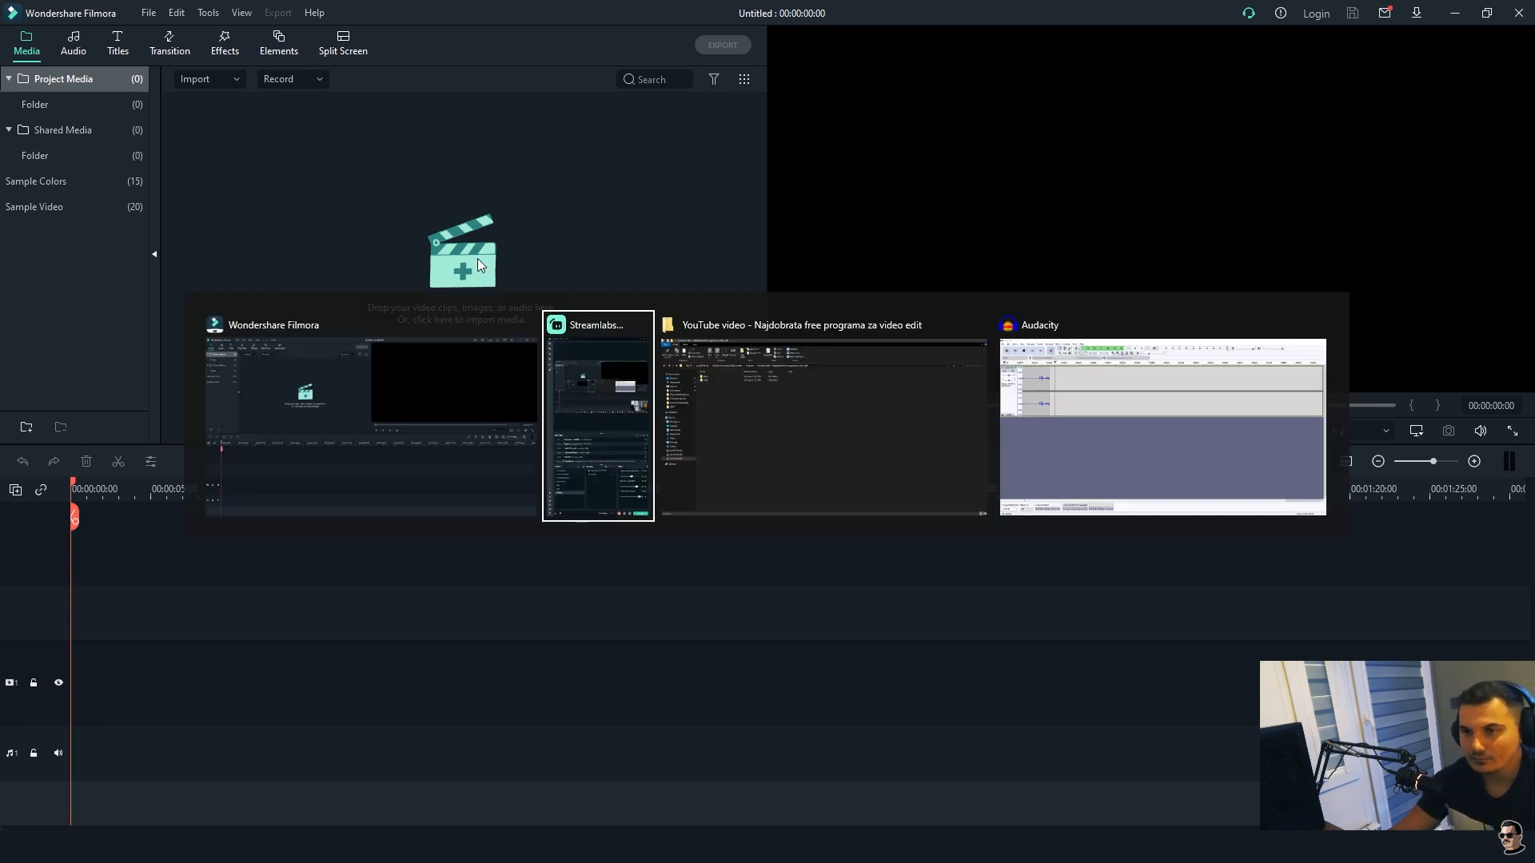
{"action": "double_click", "coordinate": [209, 197]}
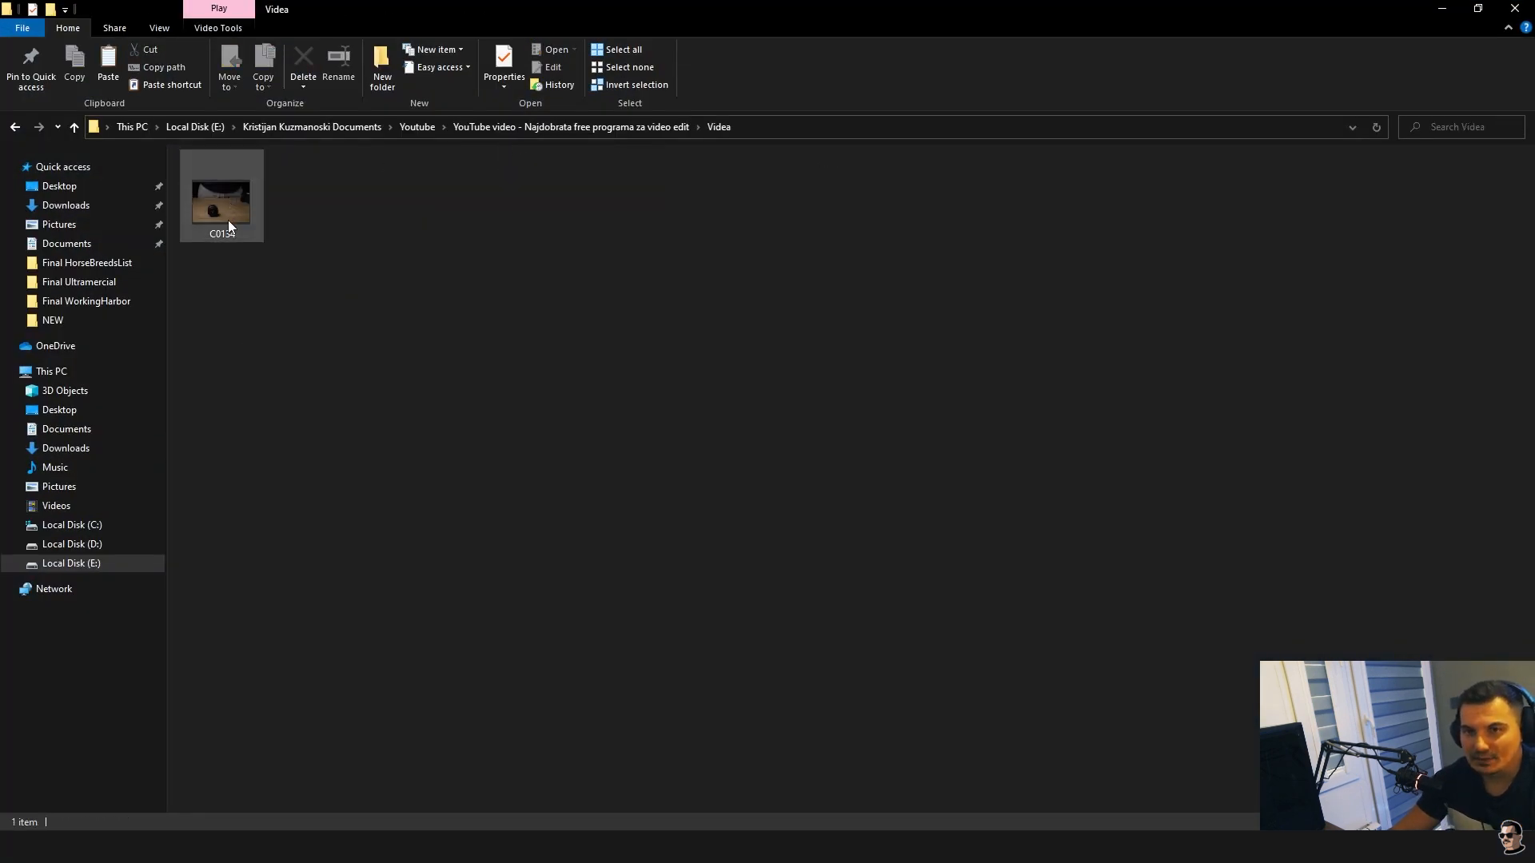
{"action": "left_click_drag", "start_coordinate": [205, 210], "coordinate": [315, 219]}
{"action": "key", "text": "alt+Tab"}
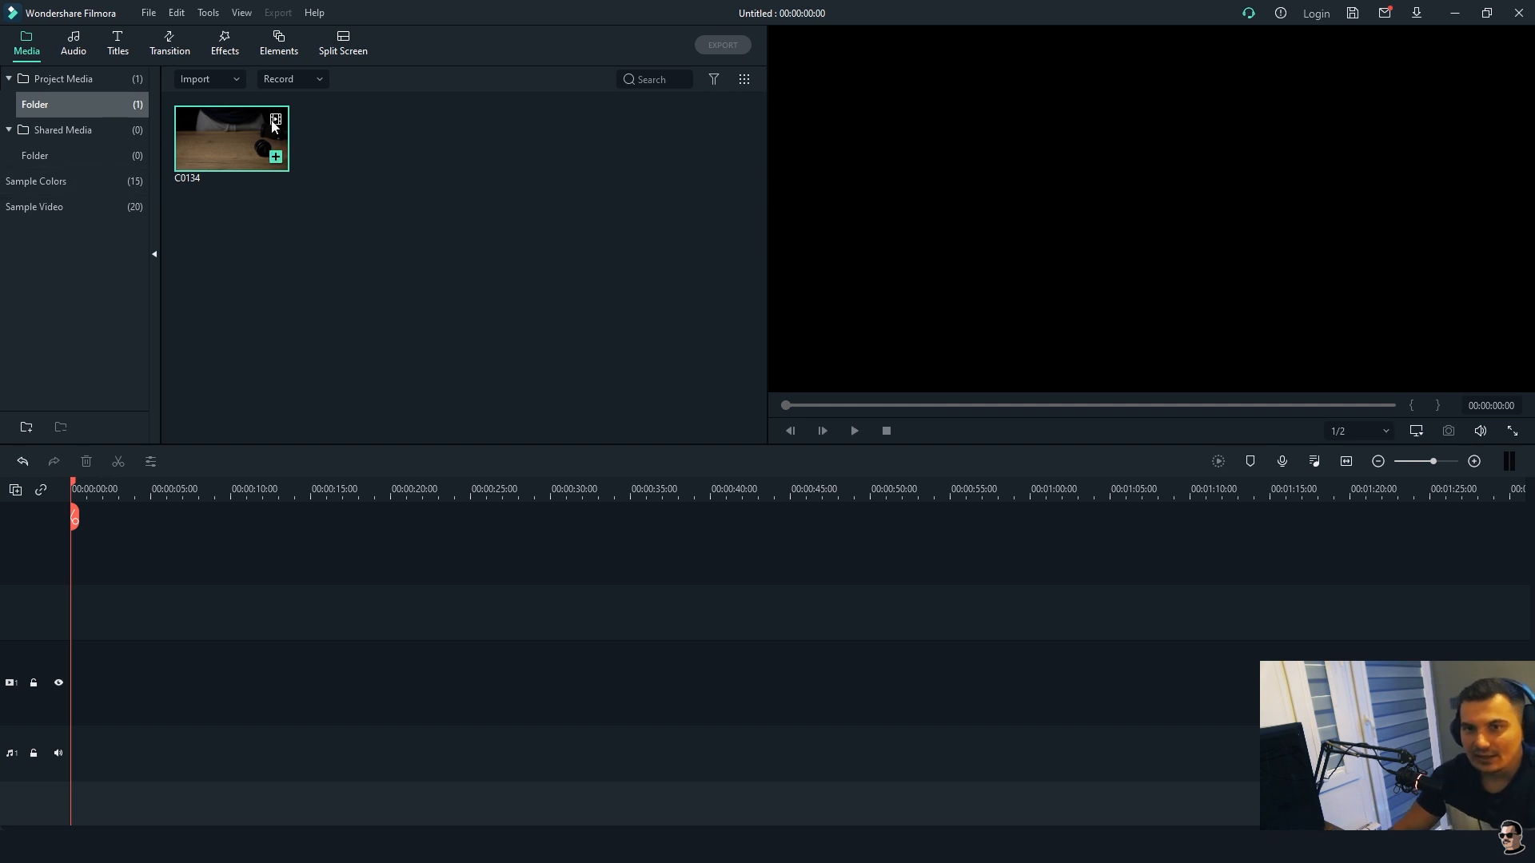
- Add C0134 to the timeline, matching the project to its 1920 x 1080 60fps format, and return the playhead to the start
{"action": "left_click", "coordinate": [276, 157]}
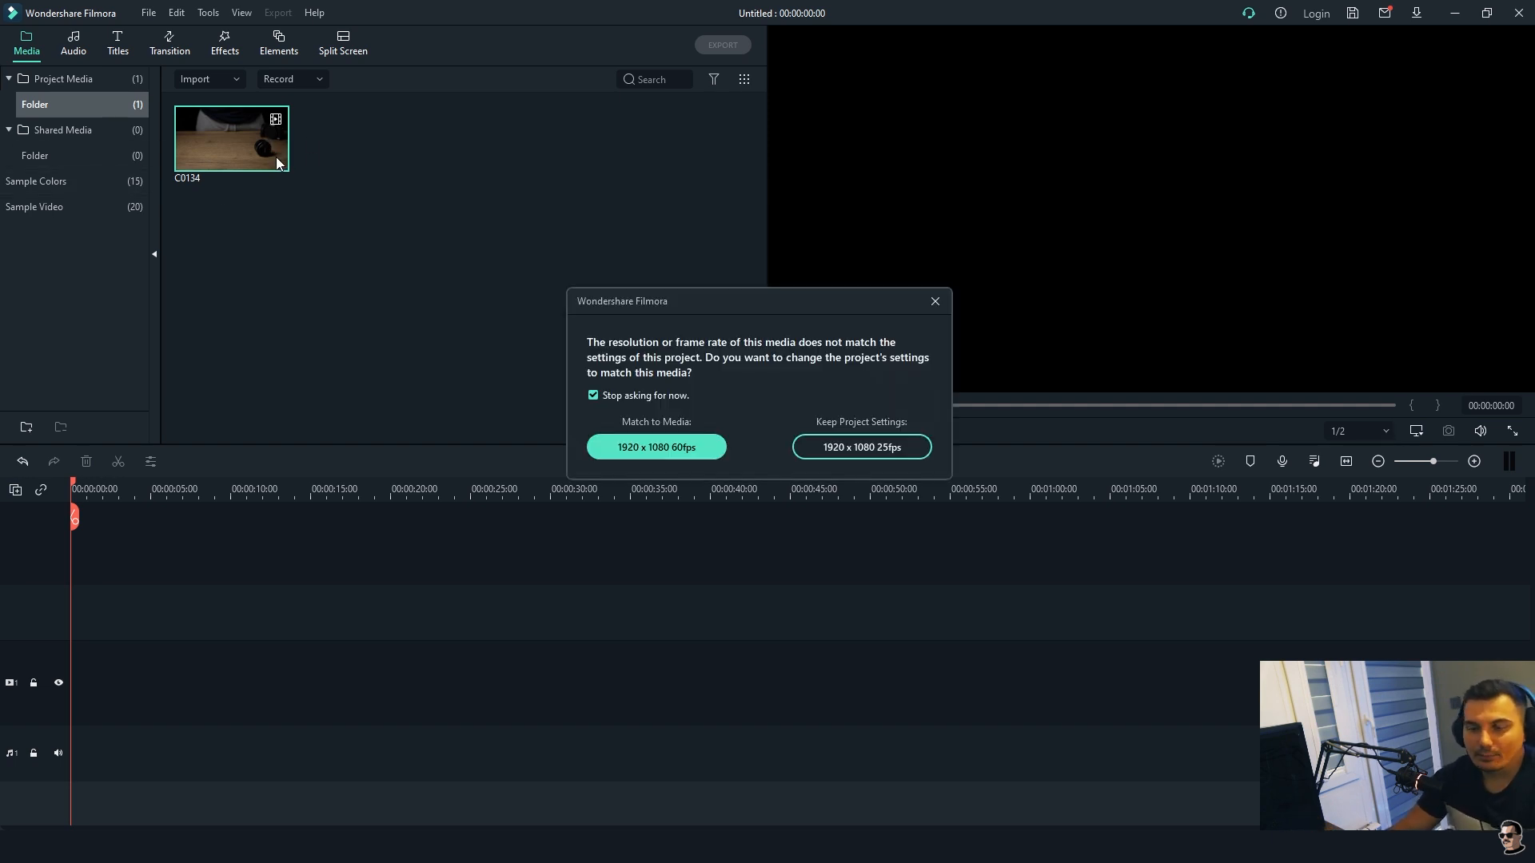
{"action": "left_click", "coordinate": [659, 448]}
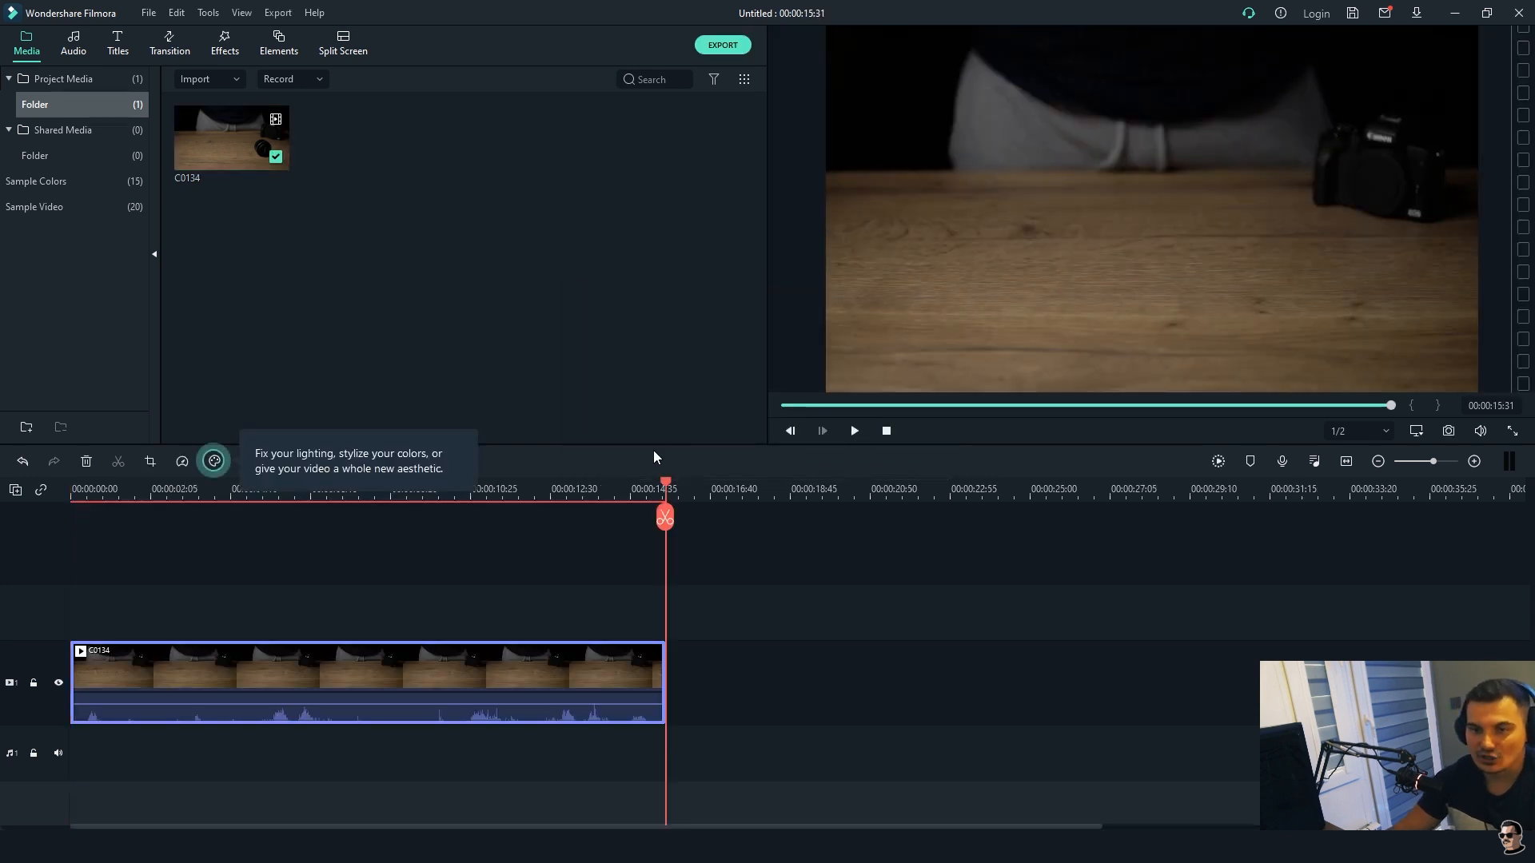
{"action": "left_click", "coordinate": [661, 489]}
{"action": "left_click_drag", "start_coordinate": [643, 520], "coordinate": [65, 535]}
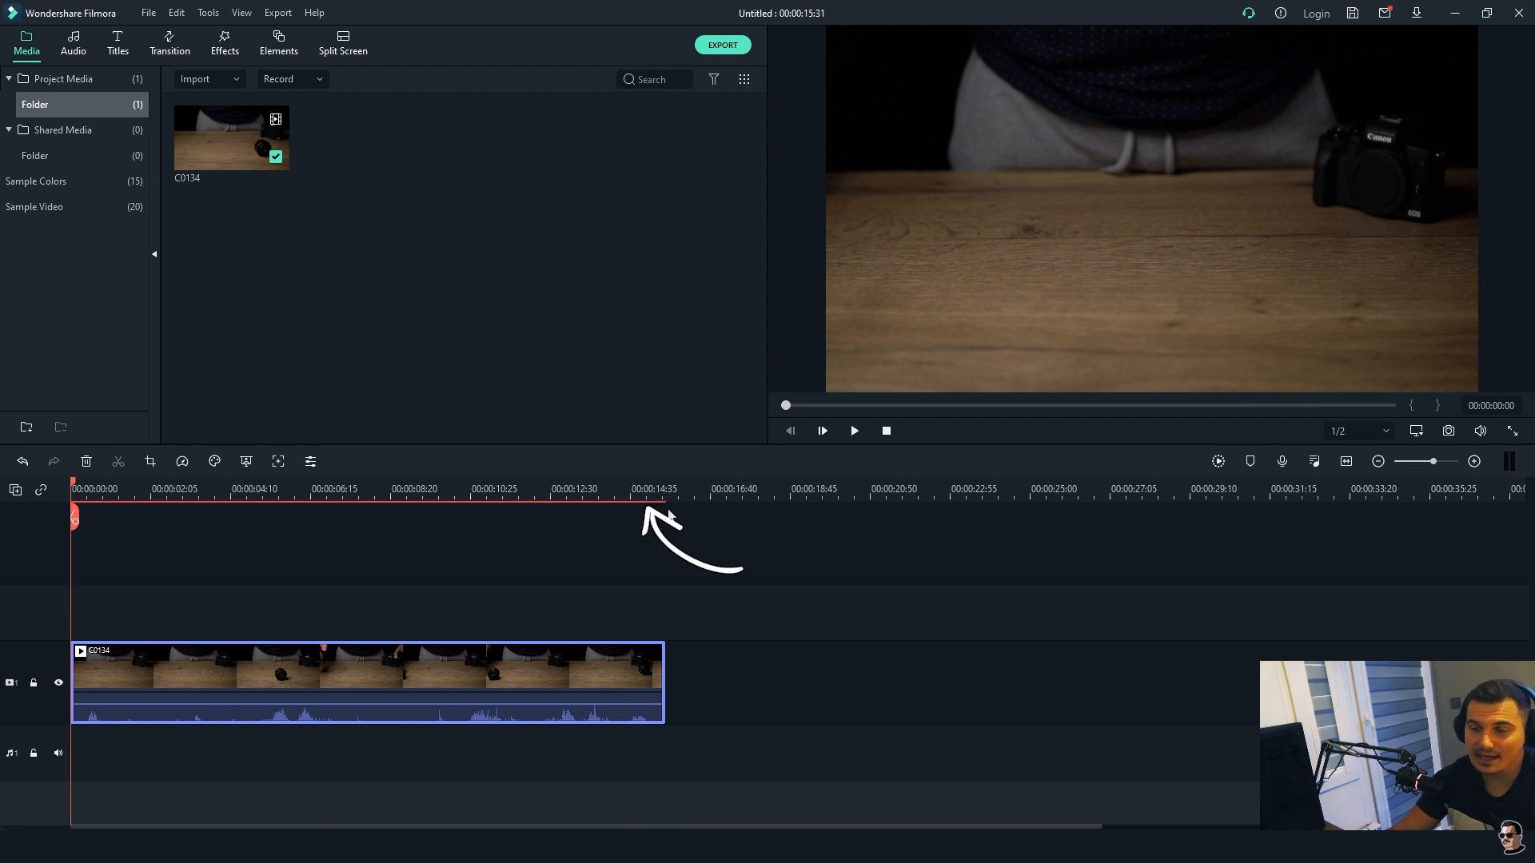
- Preview the first seconds of the C0134 clip, pause playback, and return the playhead to the start
{"action": "left_click", "coordinate": [849, 436]}
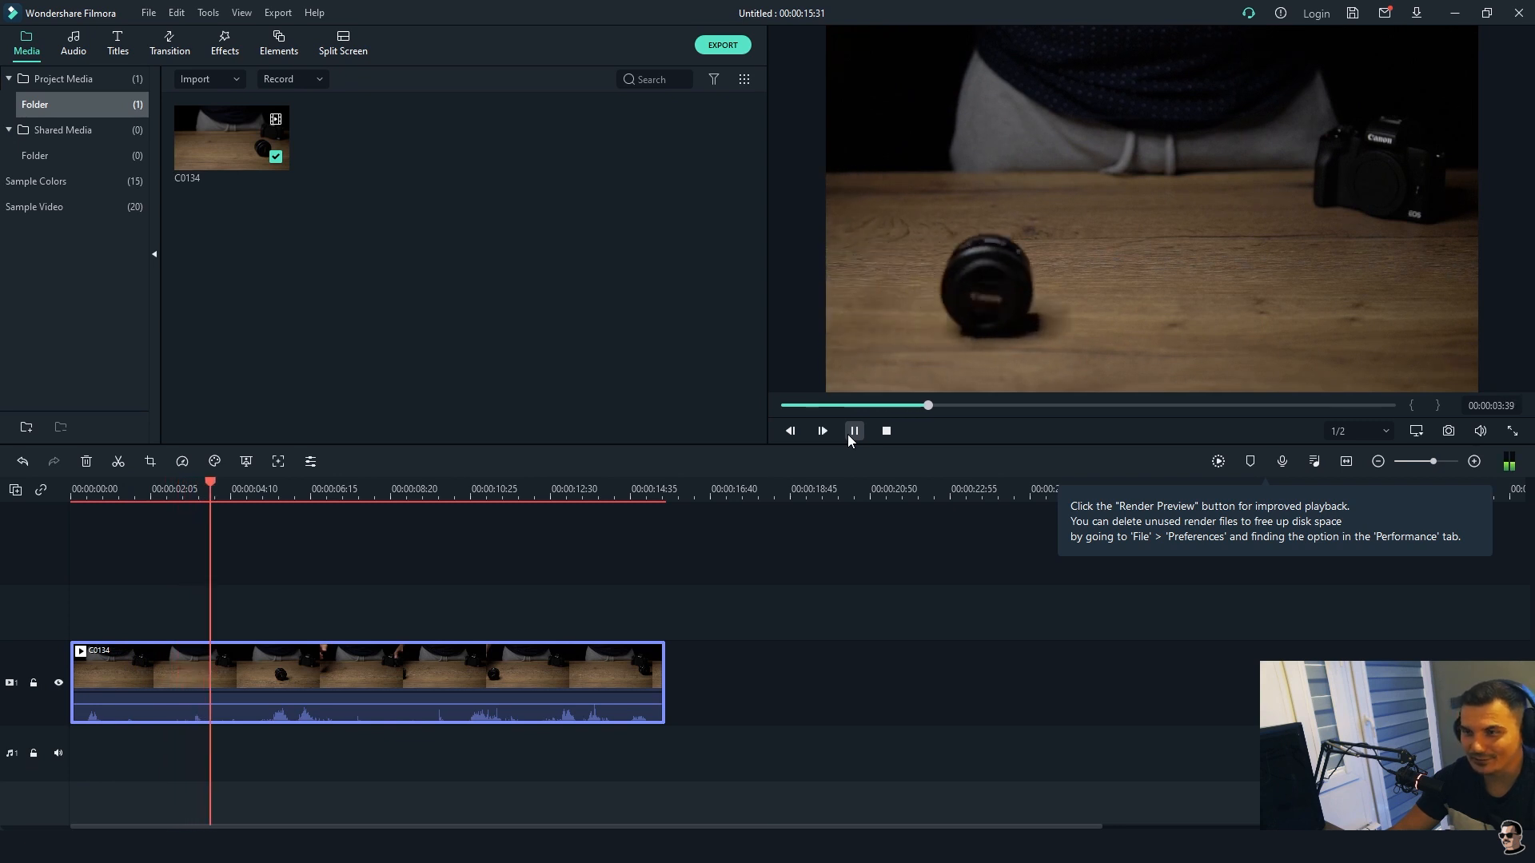
{"action": "left_click", "coordinate": [850, 437]}
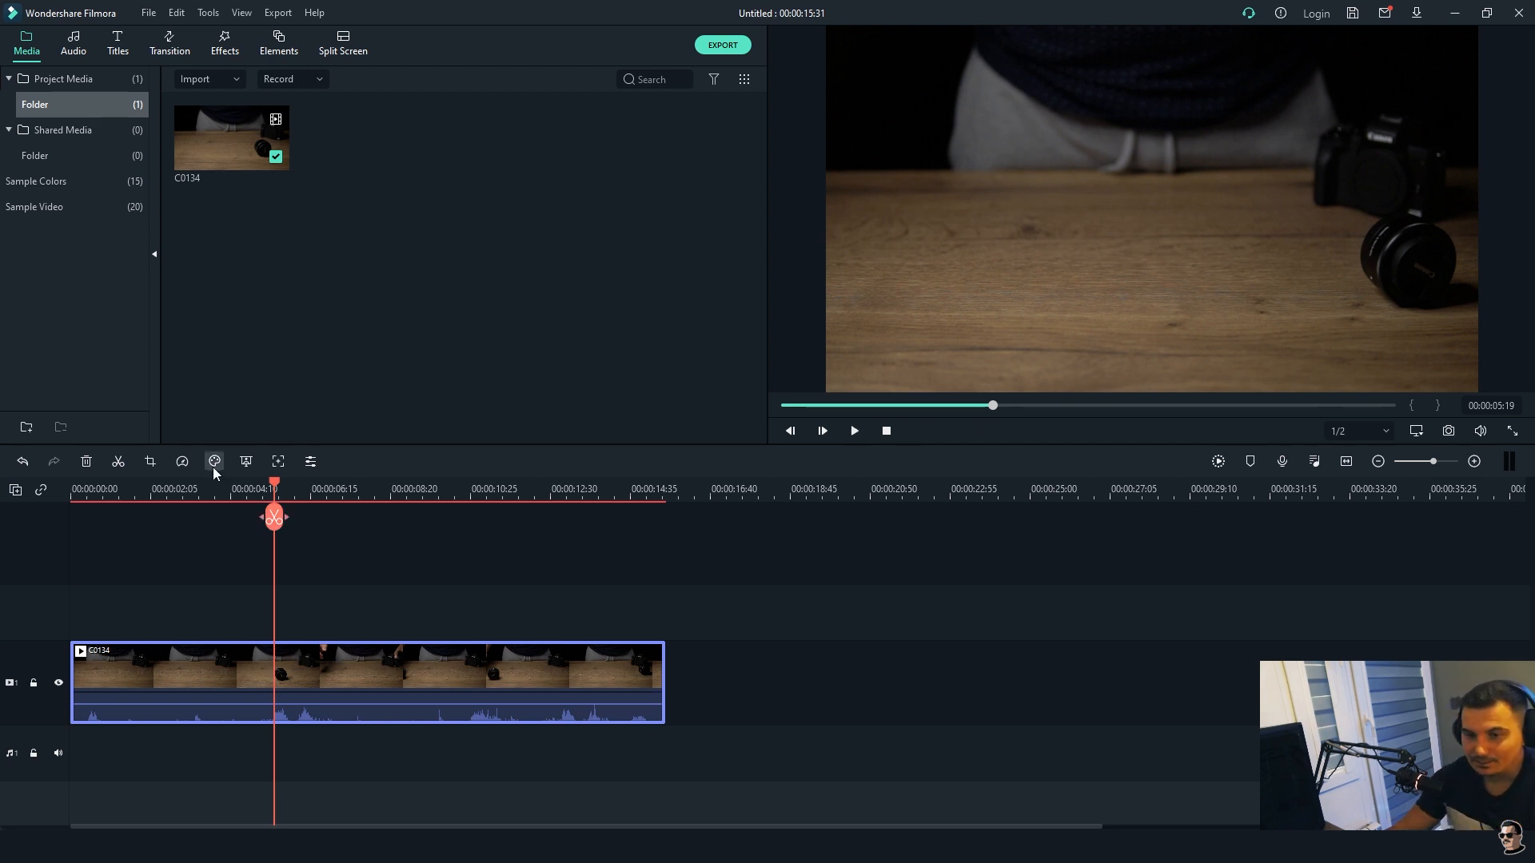
{"action": "left_click_drag", "start_coordinate": [274, 489], "coordinate": [72, 492]}
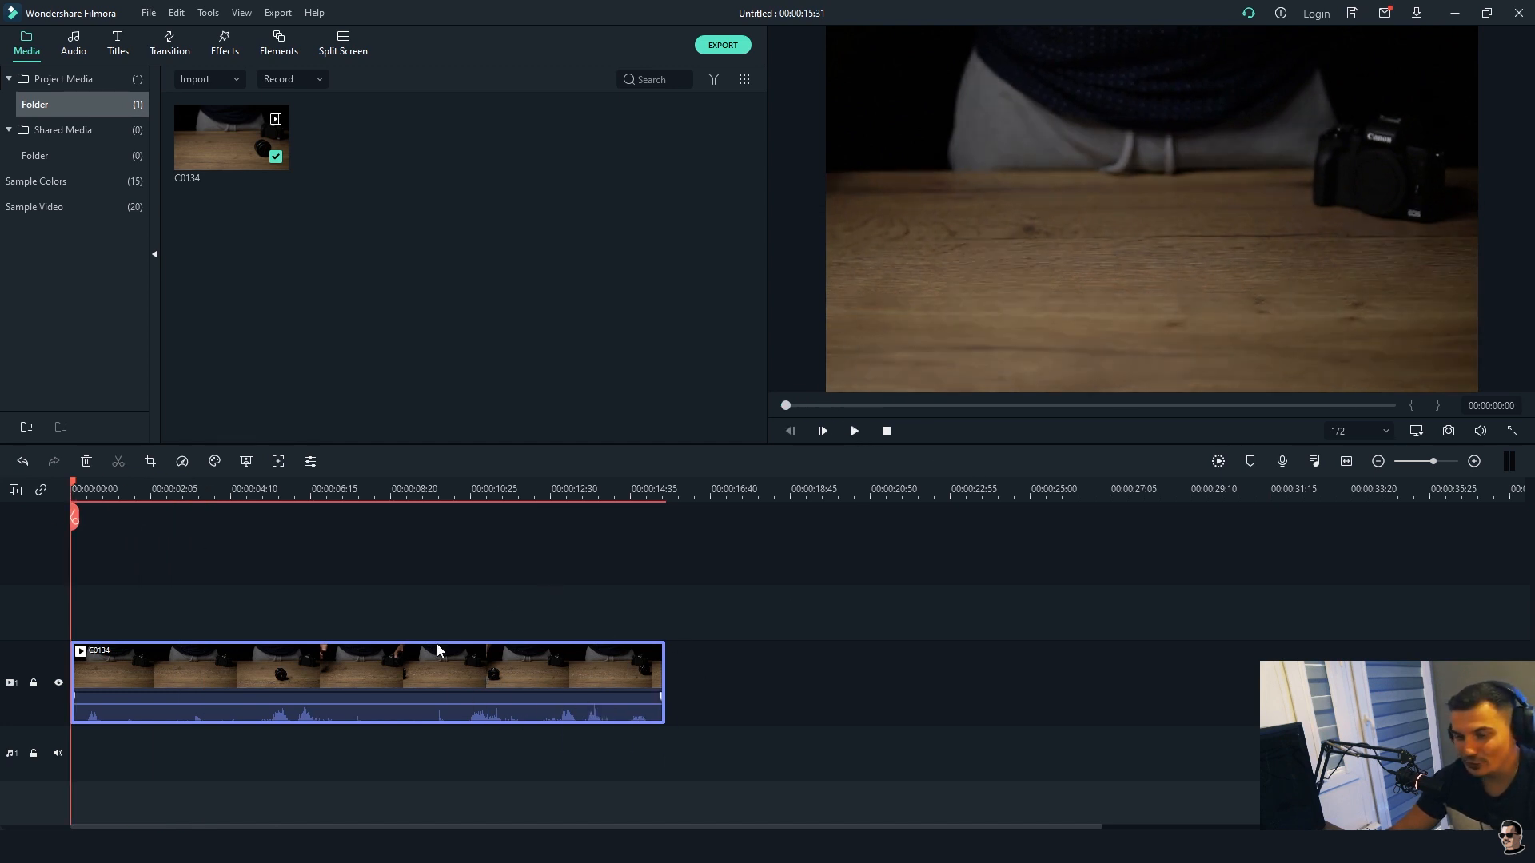
- Detach the audio from the C0134 clip on the timeline and delete the detached audio
{"action": "right_click", "coordinate": [386, 675]}
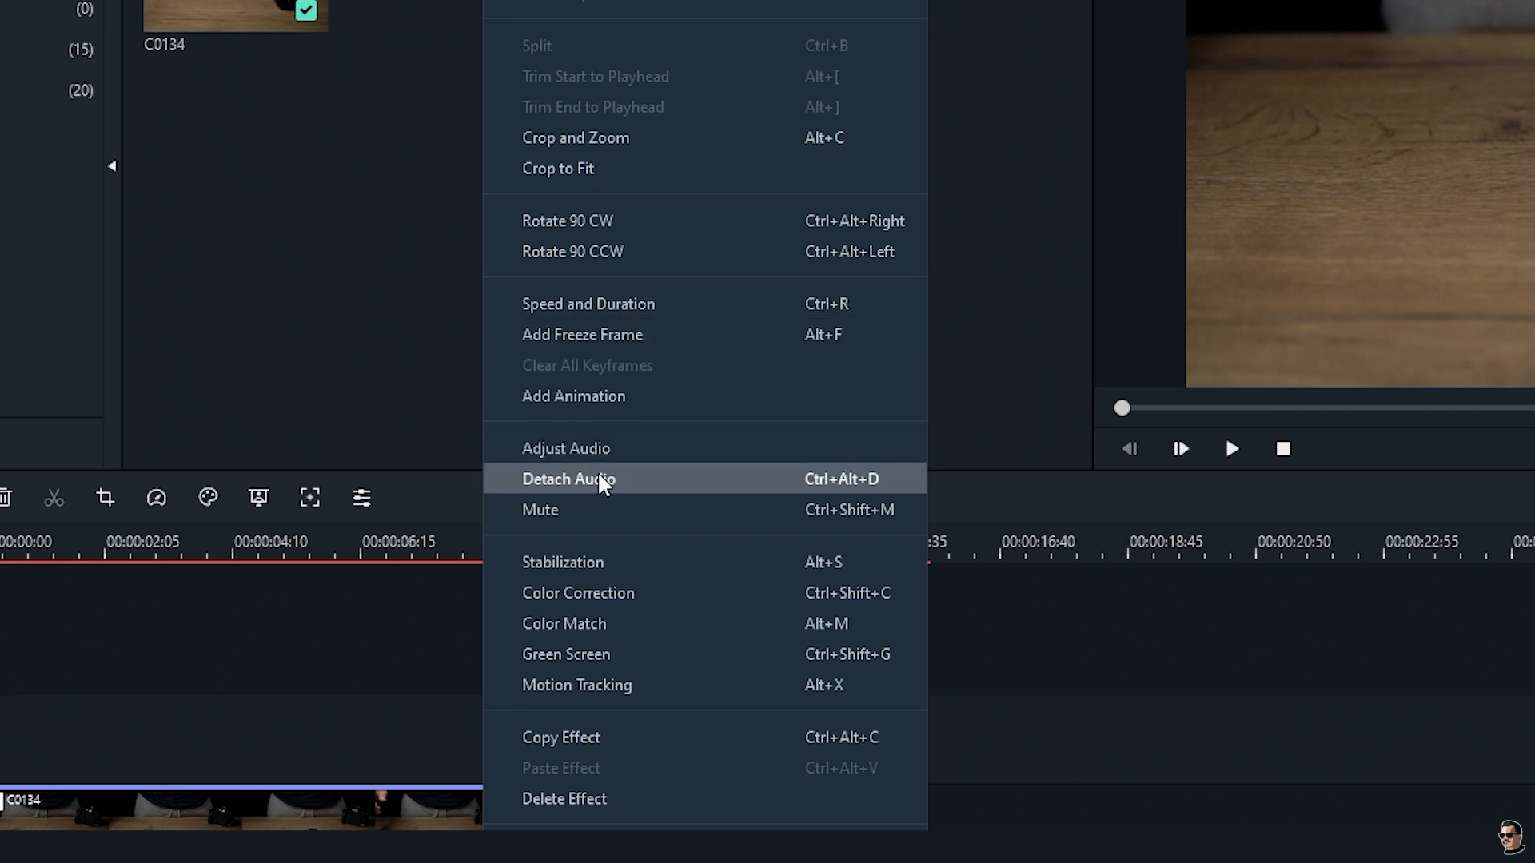
{"action": "left_click", "coordinate": [598, 478]}
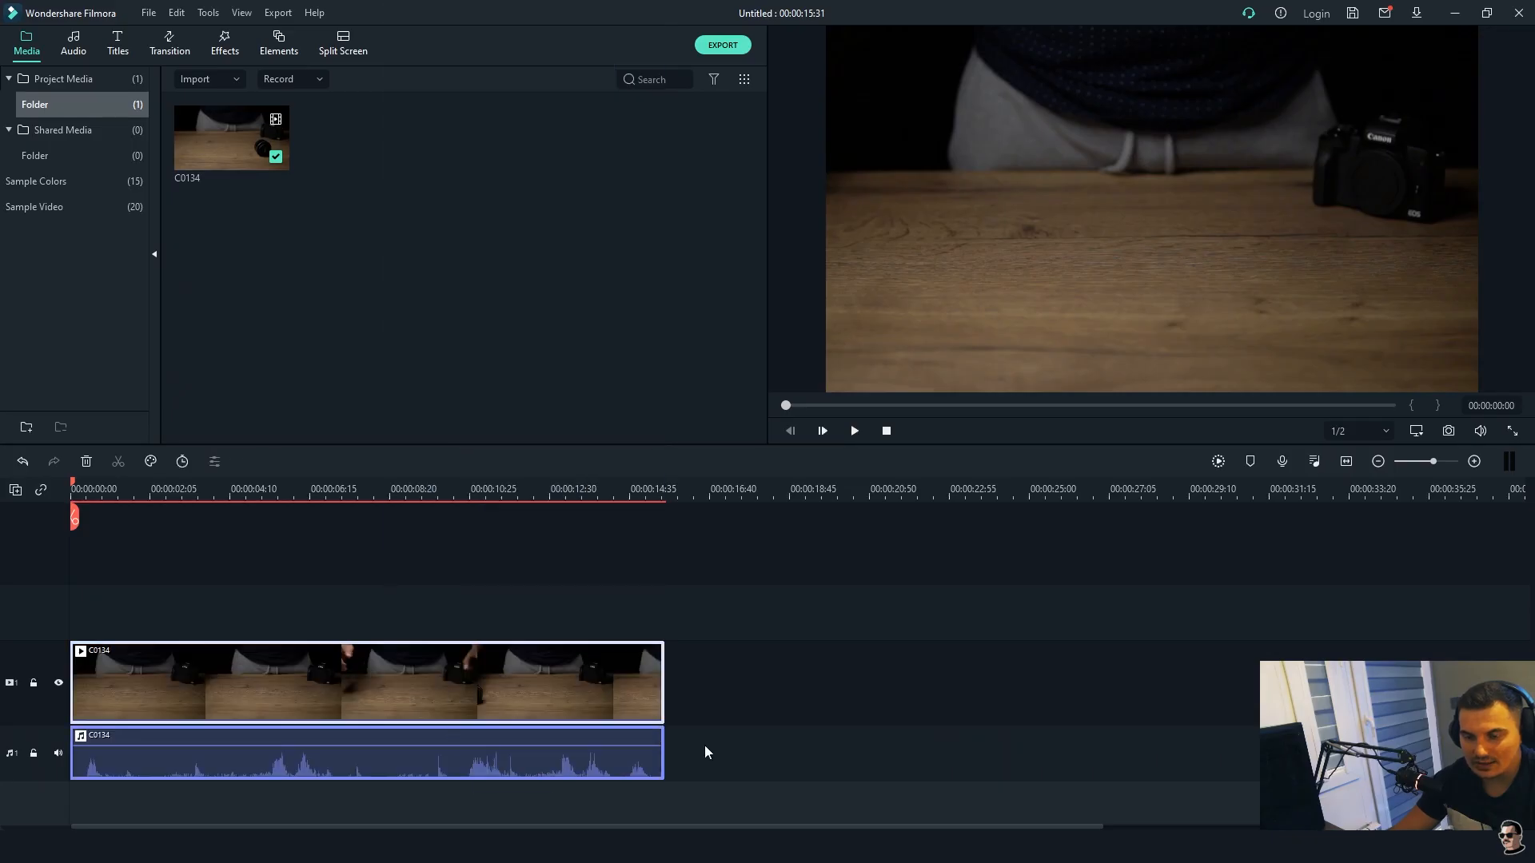
{"action": "left_click", "coordinate": [587, 755]}
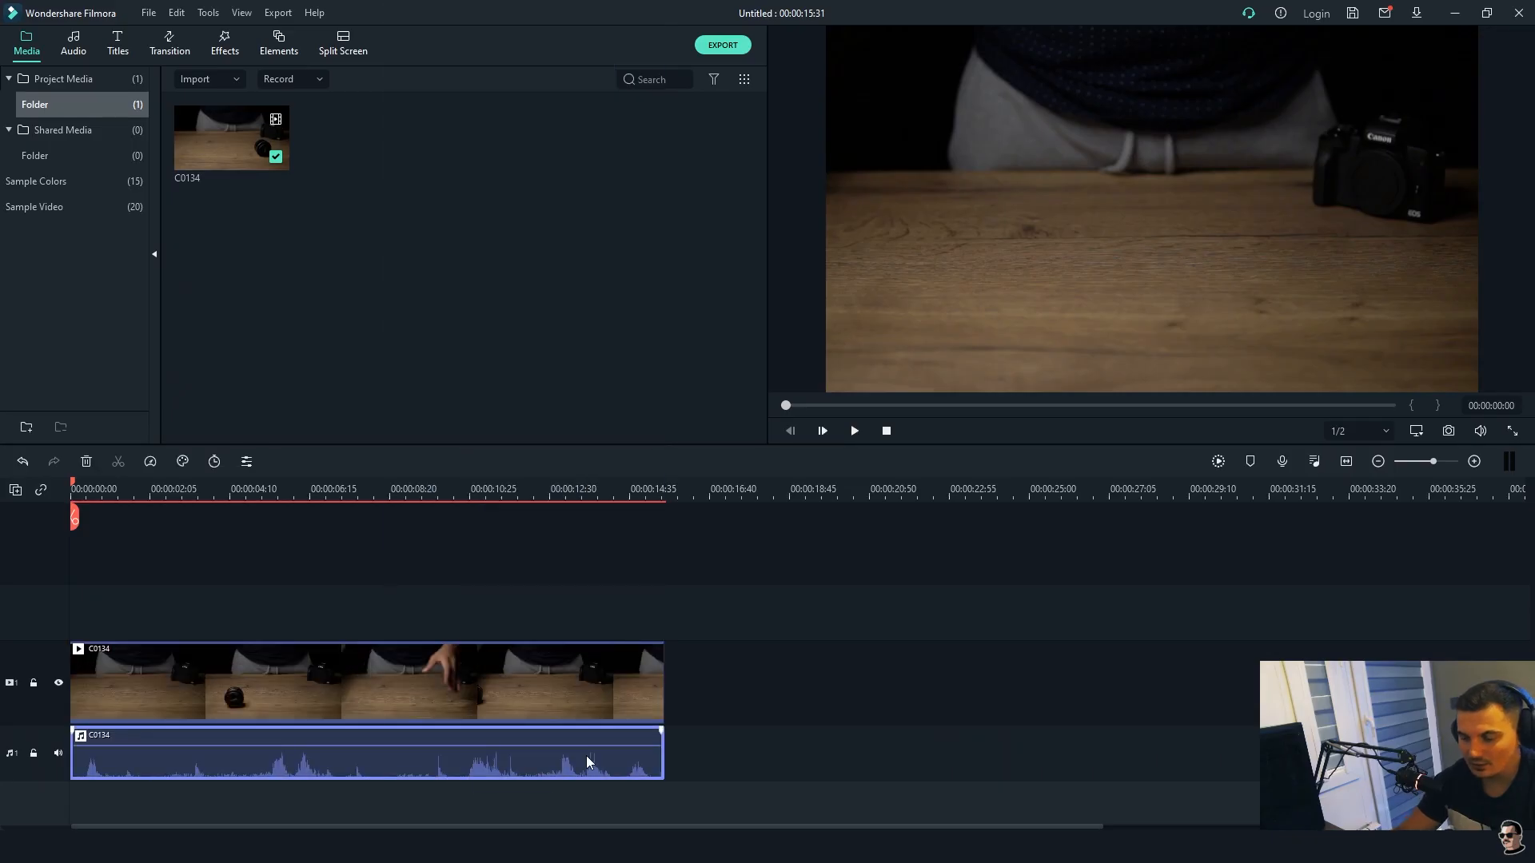
{"action": "key", "text": "Delete"}
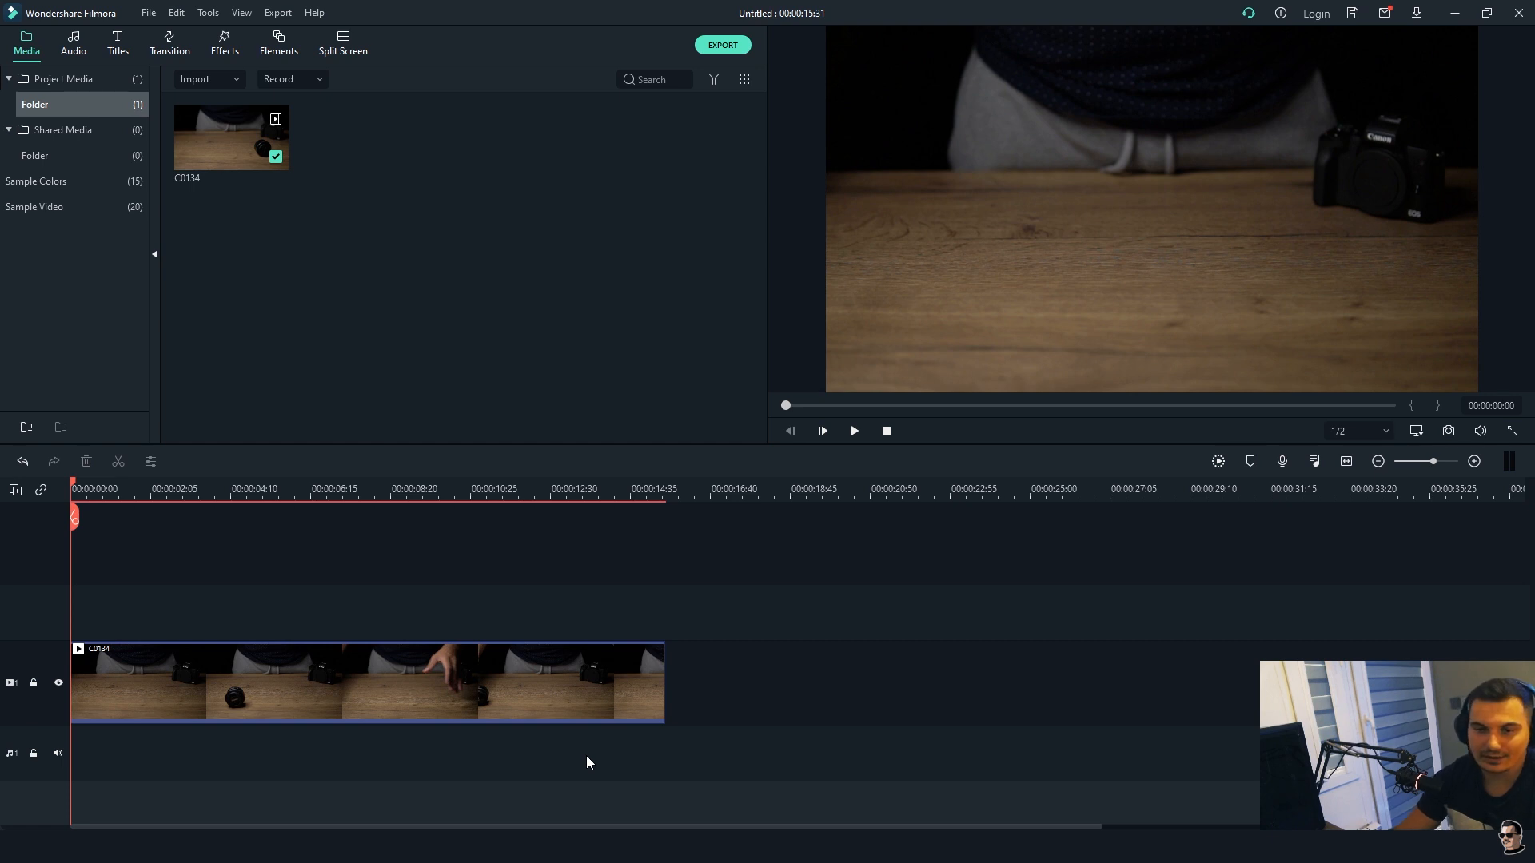
- Play the C0134 clip without its audio to check it, and return the playhead to the start
{"action": "key", "text": "space"}
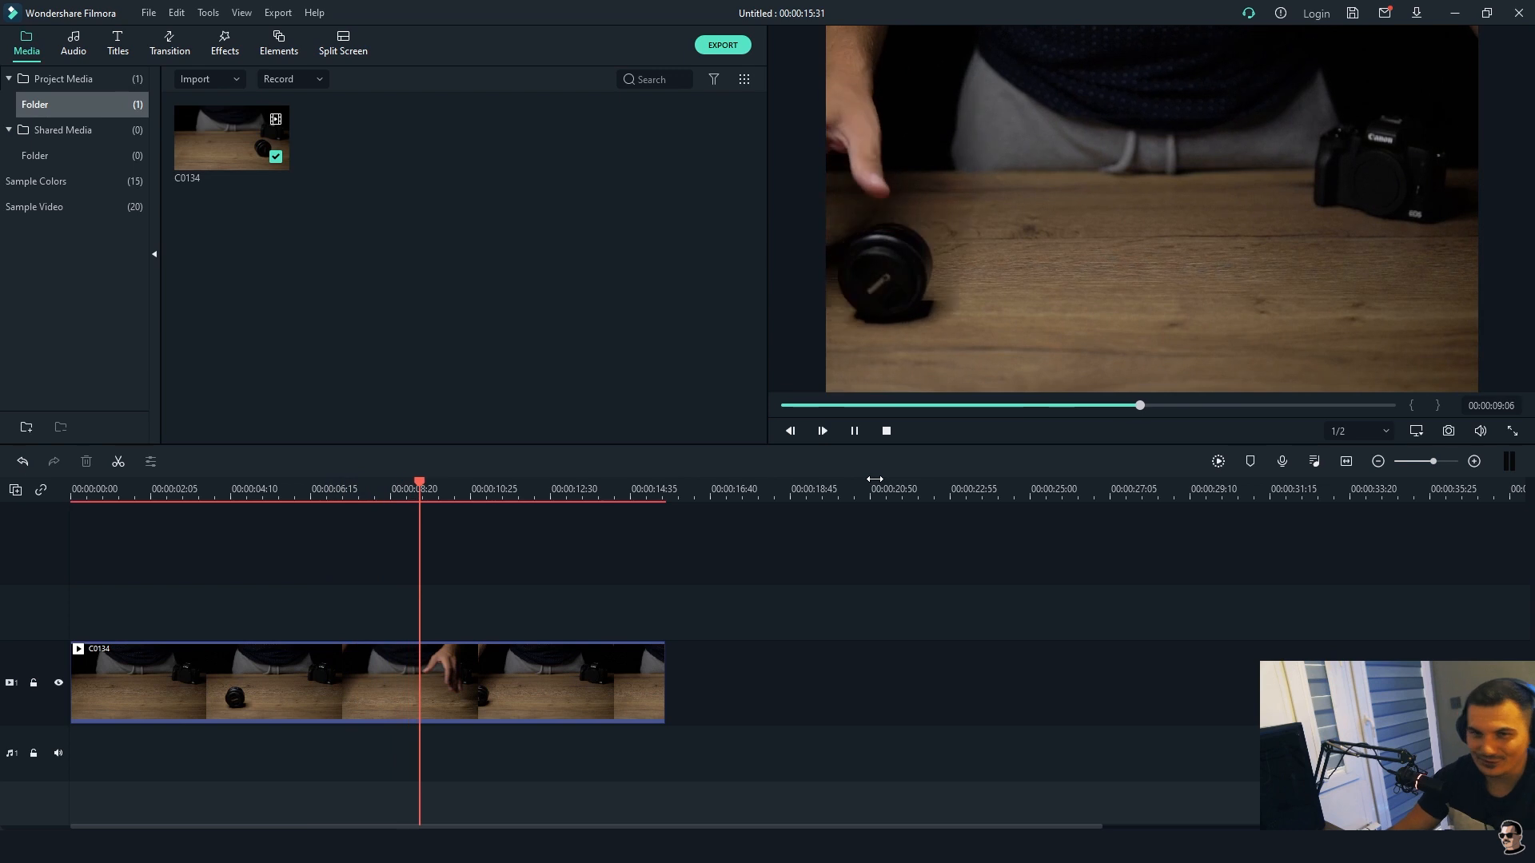
{"action": "left_click", "coordinate": [854, 431]}
{"action": "left_click_drag", "start_coordinate": [478, 516], "coordinate": [42, 519]}
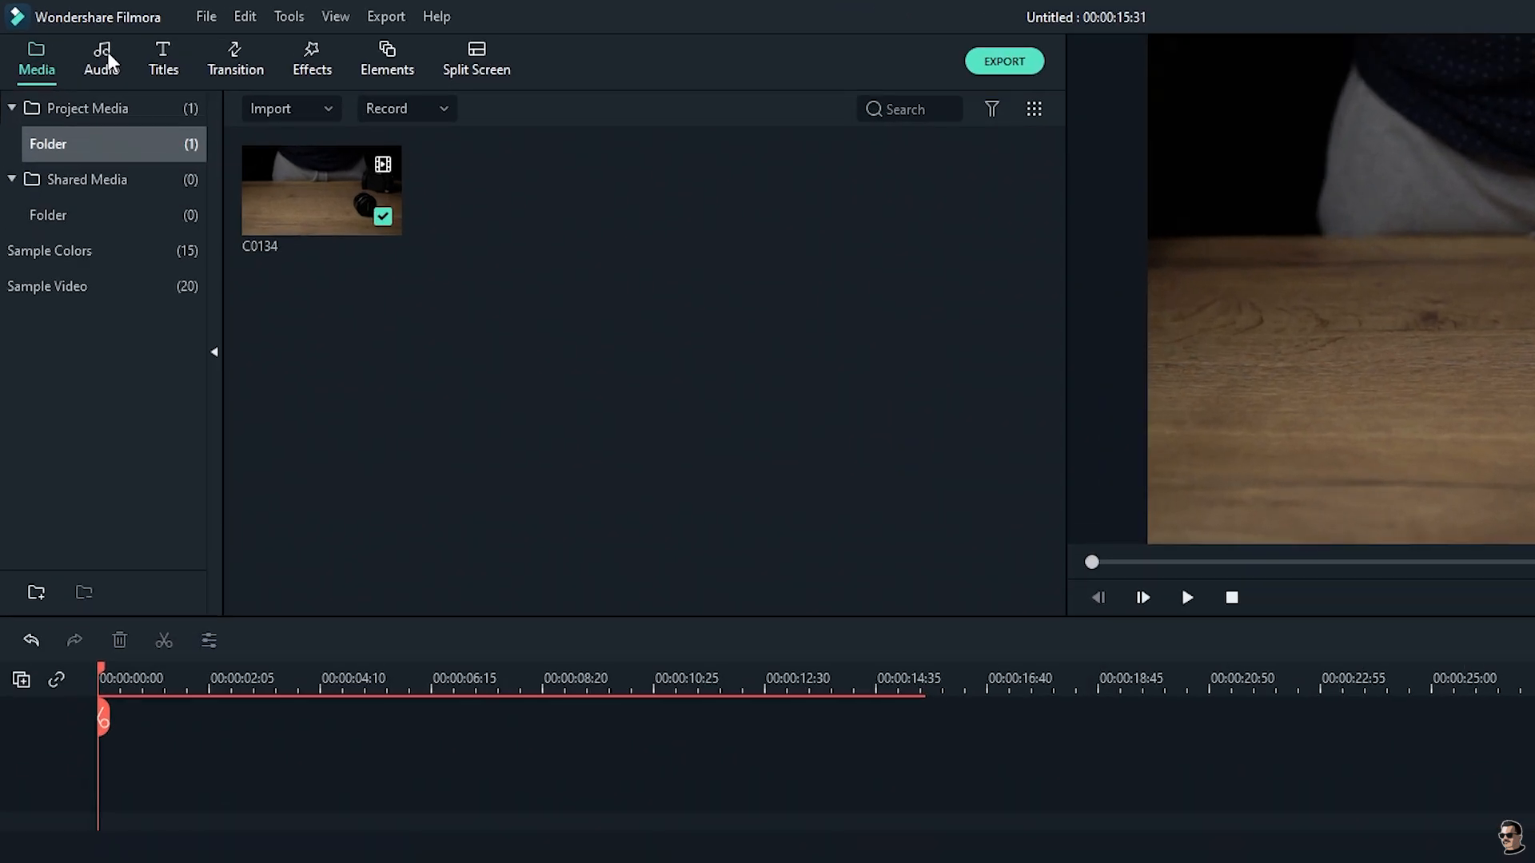
- Browse the included music in the audio library, looking through the Rock, Folk and Electronic categories
{"action": "left_click", "coordinate": [91, 48]}
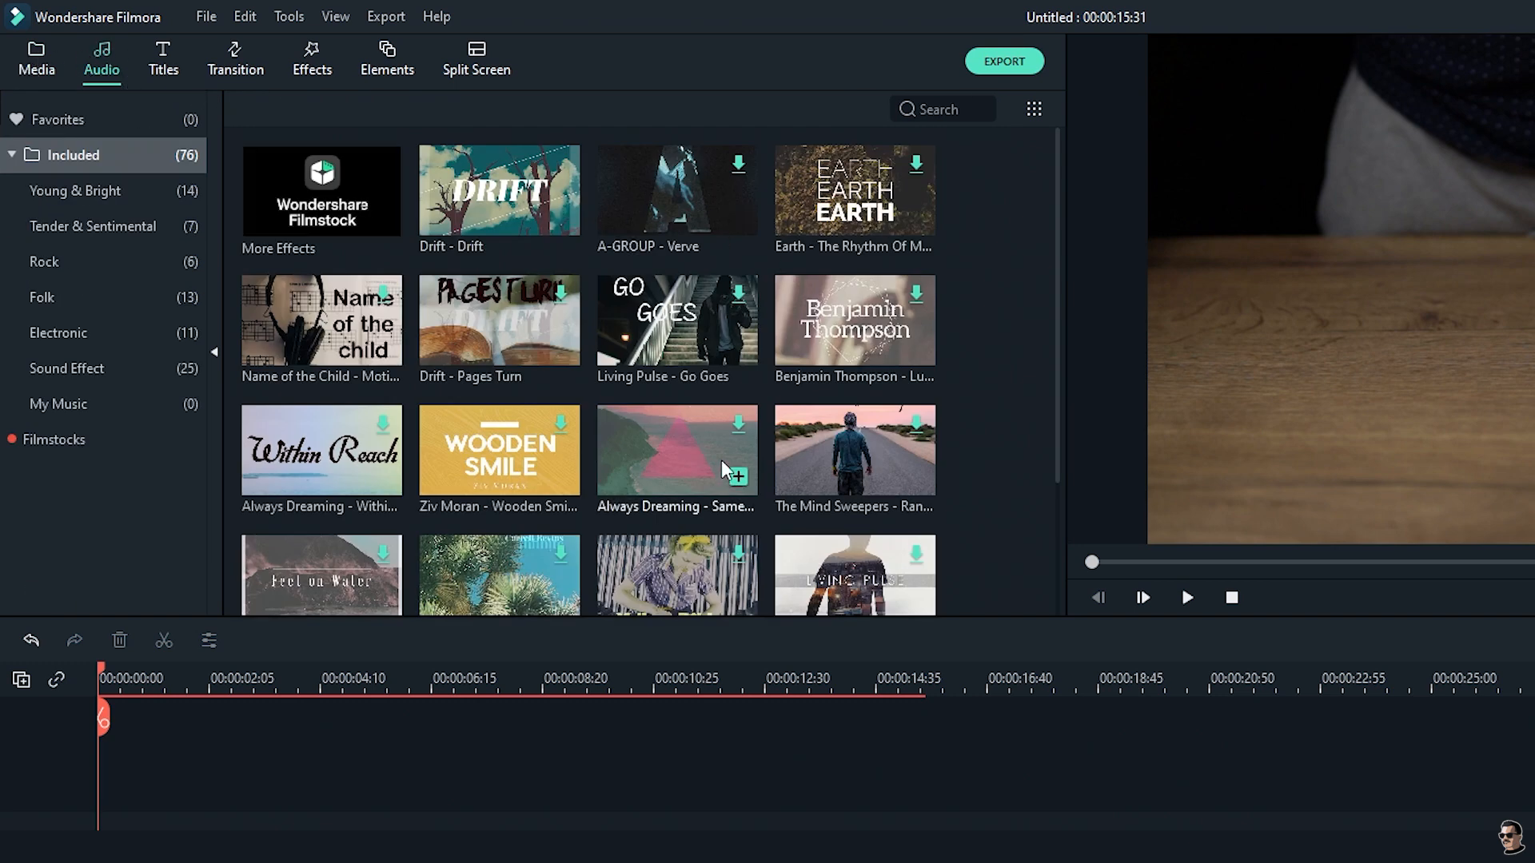
{"action": "scroll", "coordinate": [1058, 324], "scroll_direction": "down", "scroll_amount": 3}
{"action": "scroll", "coordinate": [1040, 444], "scroll_direction": "down", "scroll_amount": 3}
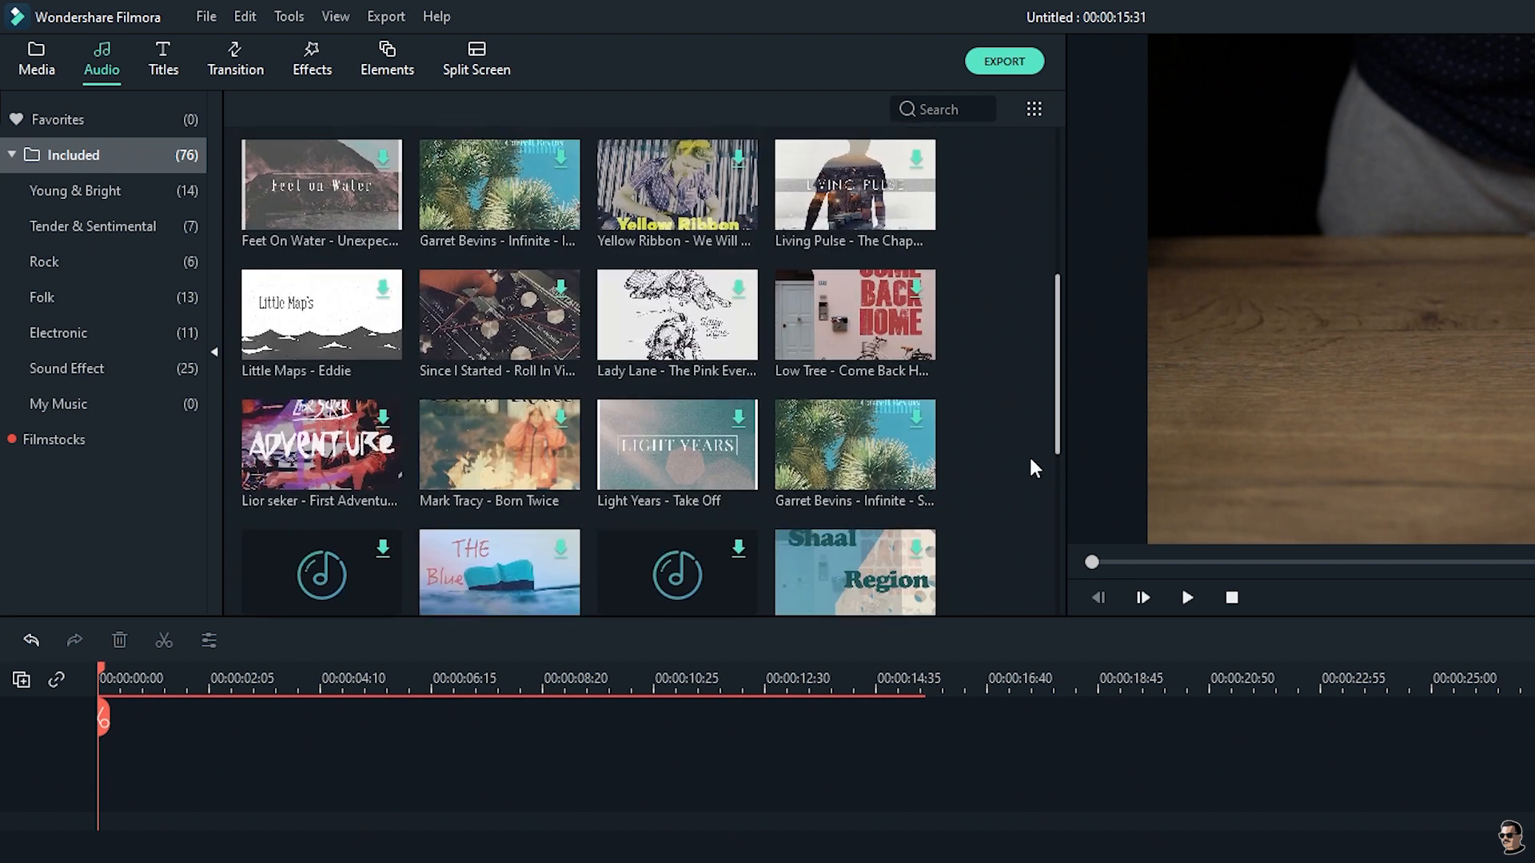
{"action": "scroll", "coordinate": [1028, 454], "scroll_direction": "up", "scroll_amount": 8}
{"action": "left_click", "coordinate": [69, 268]}
{"action": "left_click", "coordinate": [63, 297]}
{"action": "left_click", "coordinate": [60, 334]}
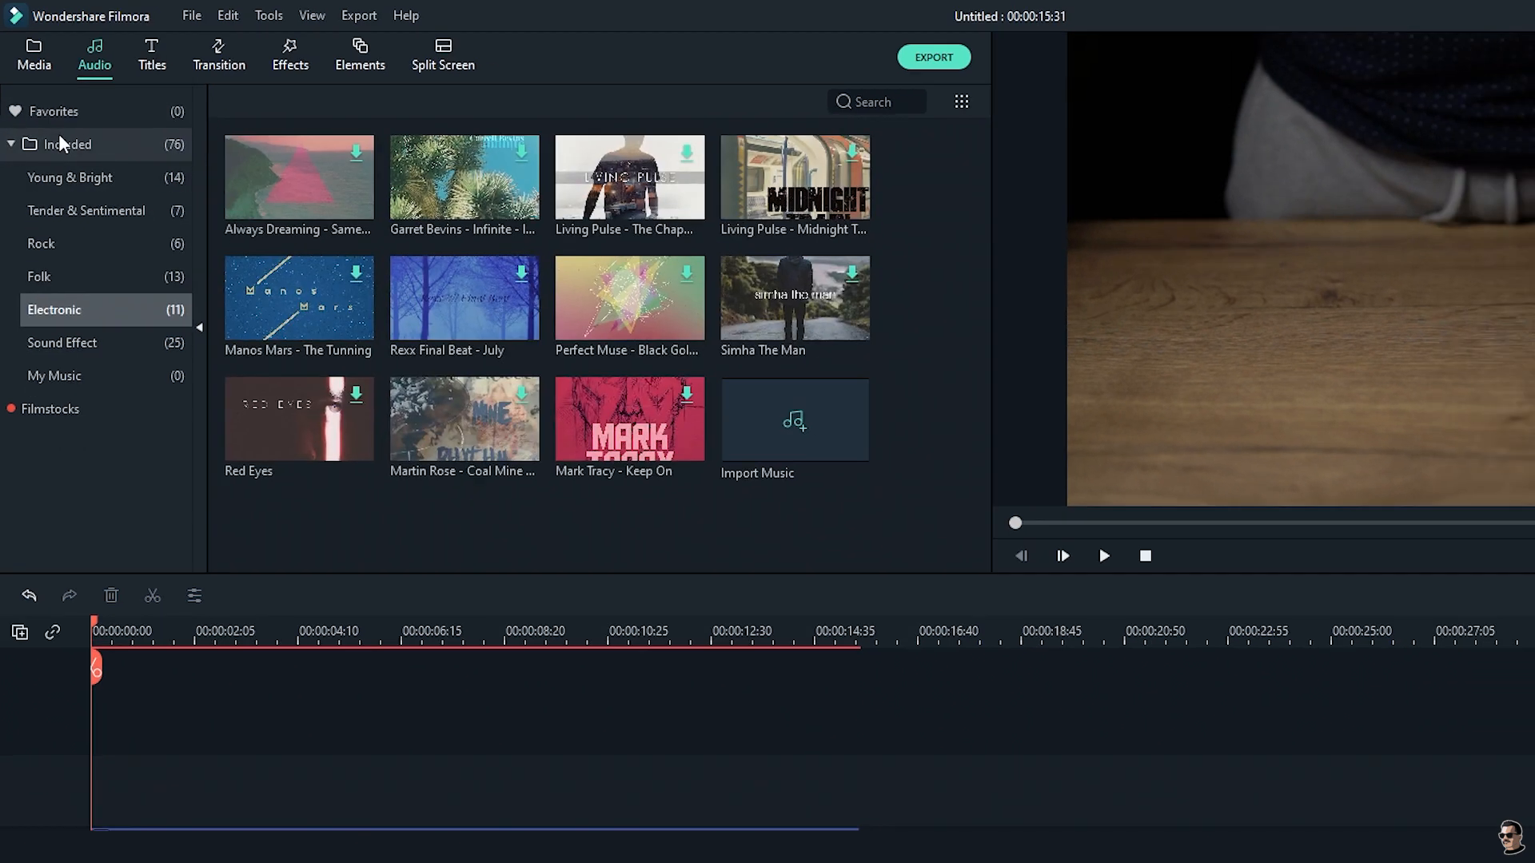
{"action": "left_click", "coordinate": [59, 140]}
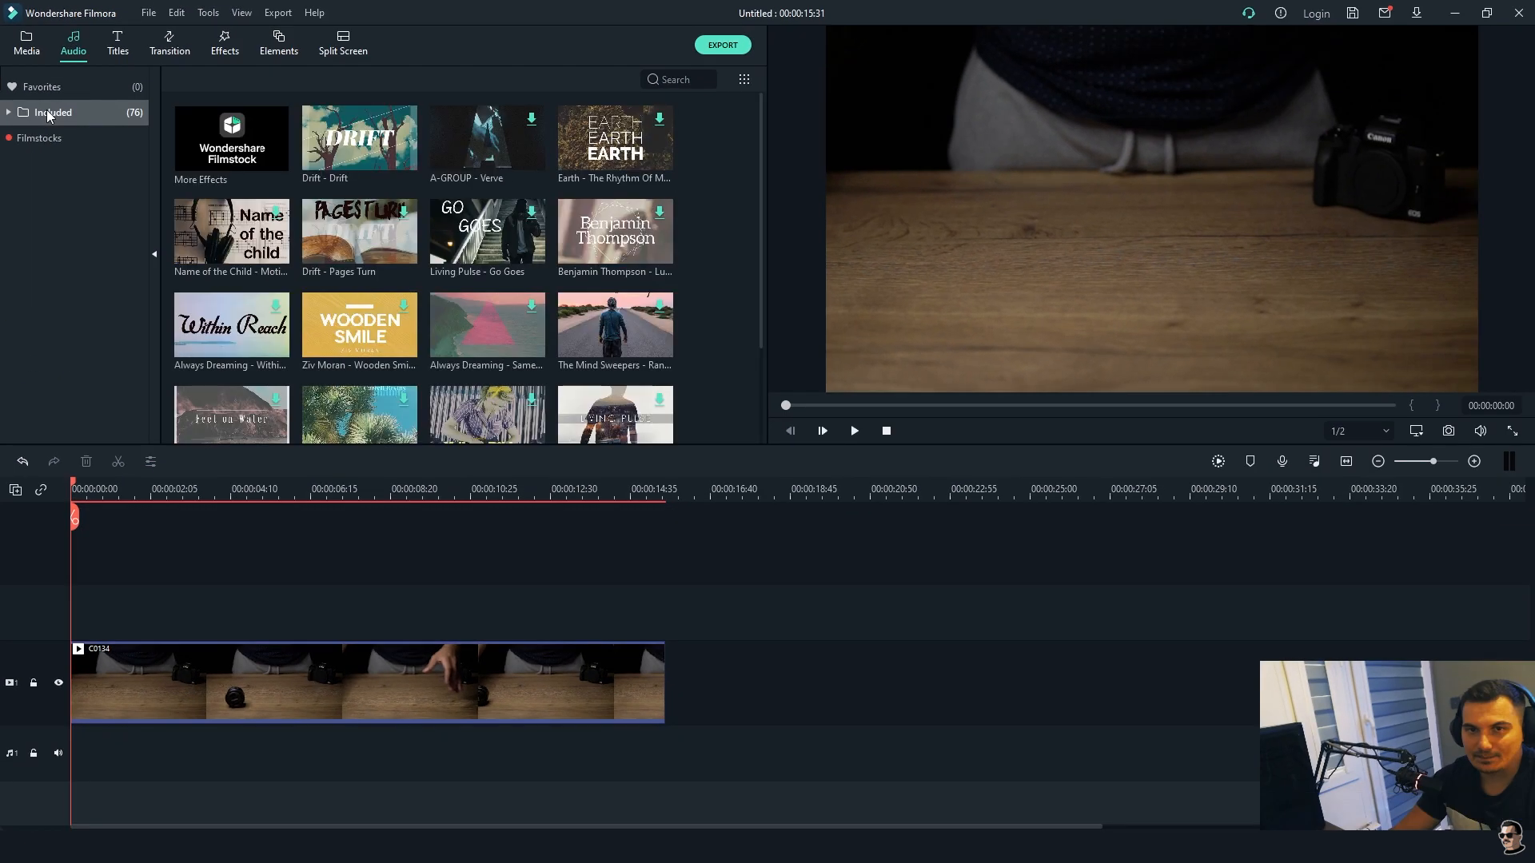
- Import the Bella Bella Beat track from the Music folder in File Explorer into Filmora's project media folder
{"action": "key", "text": "alt+Tab"}
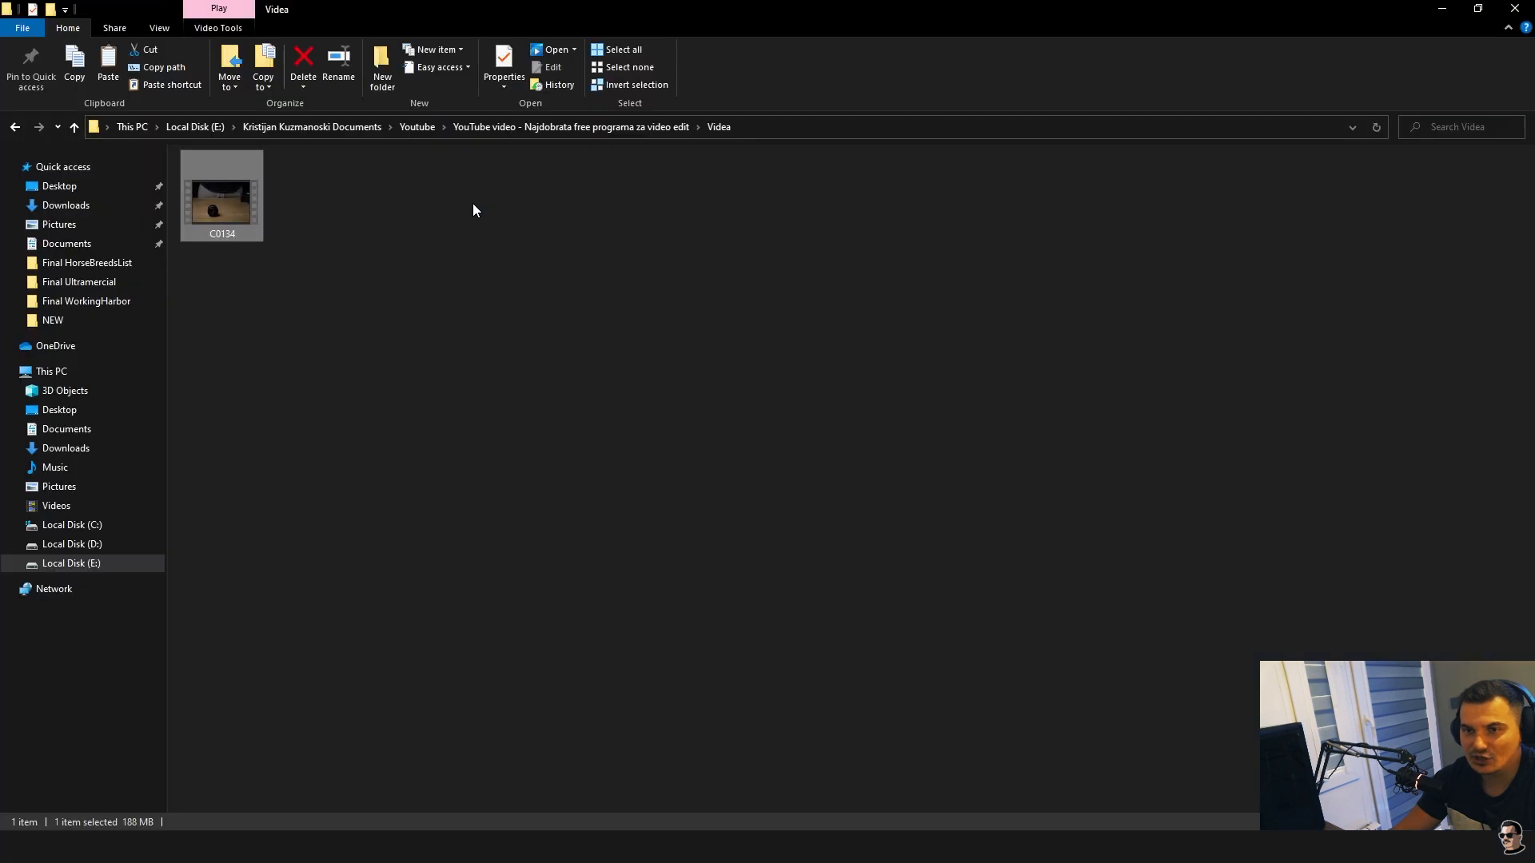
{"action": "left_click", "coordinate": [16, 127]}
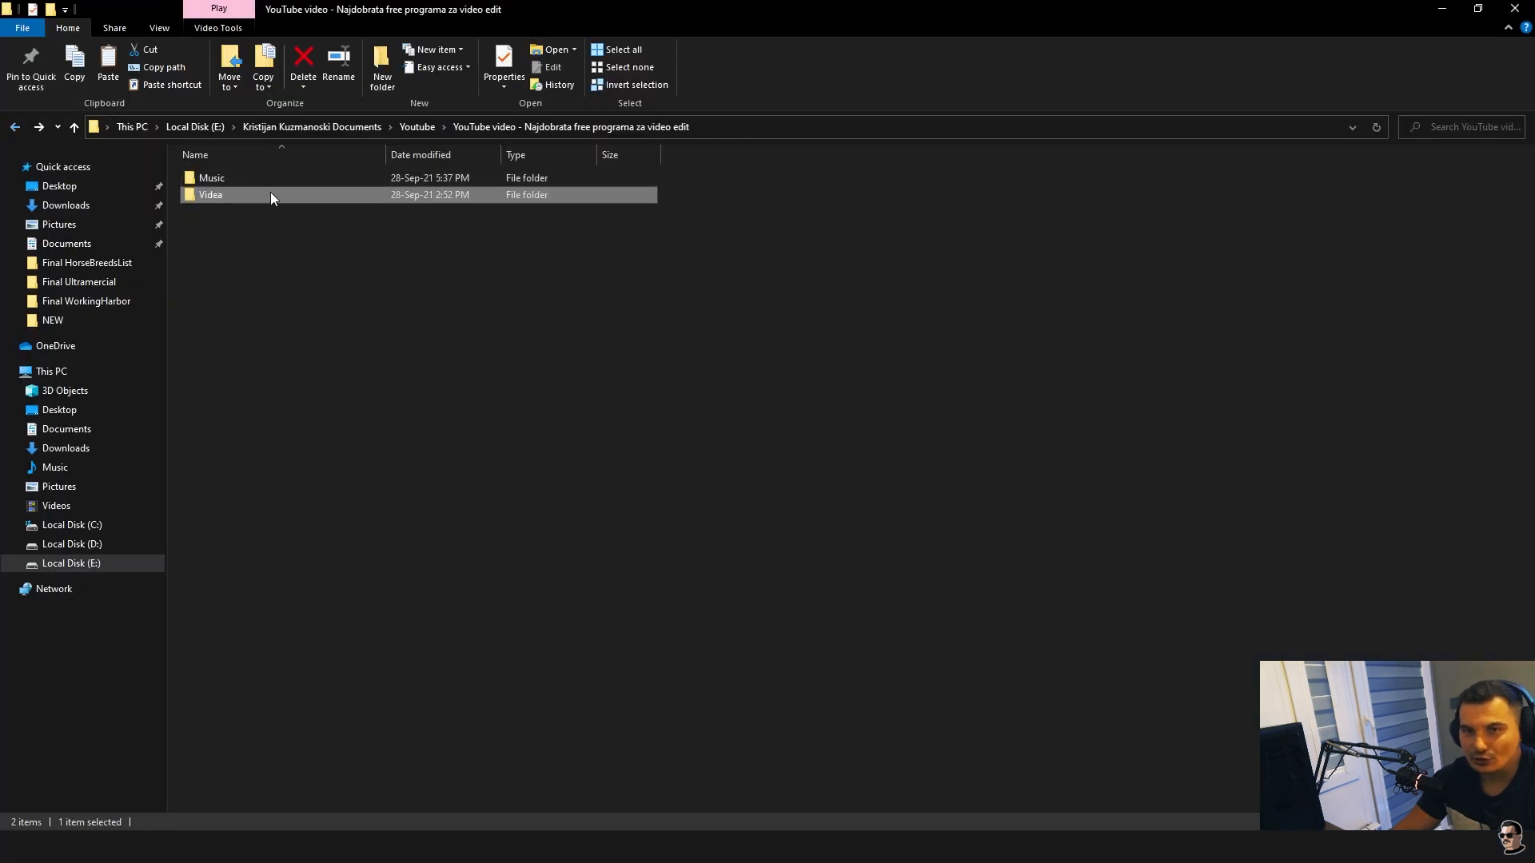
{"action": "double_click", "coordinate": [228, 181]}
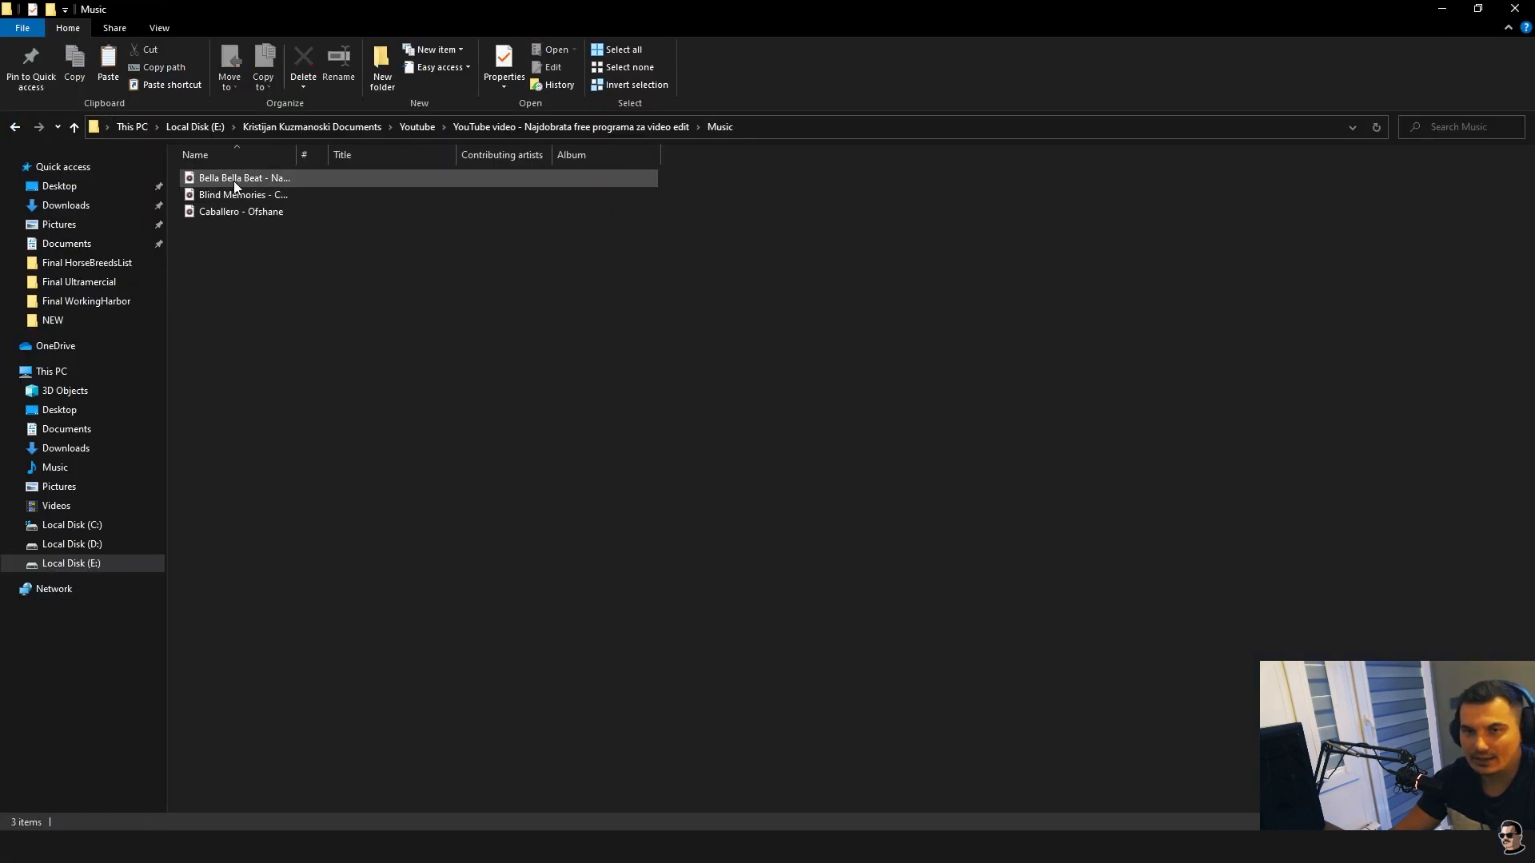
{"action": "left_click_drag", "start_coordinate": [227, 181], "coordinate": [376, 204]}
{"action": "key", "text": "alt+Tab"}
{"action": "key", "text": "alt+Tab"}
{"action": "key", "text": "alt+Tab"}
{"action": "left_click", "coordinate": [32, 58]}
{"action": "key", "text": "alt+Tab"}
{"action": "key", "text": "alt+Tab"}
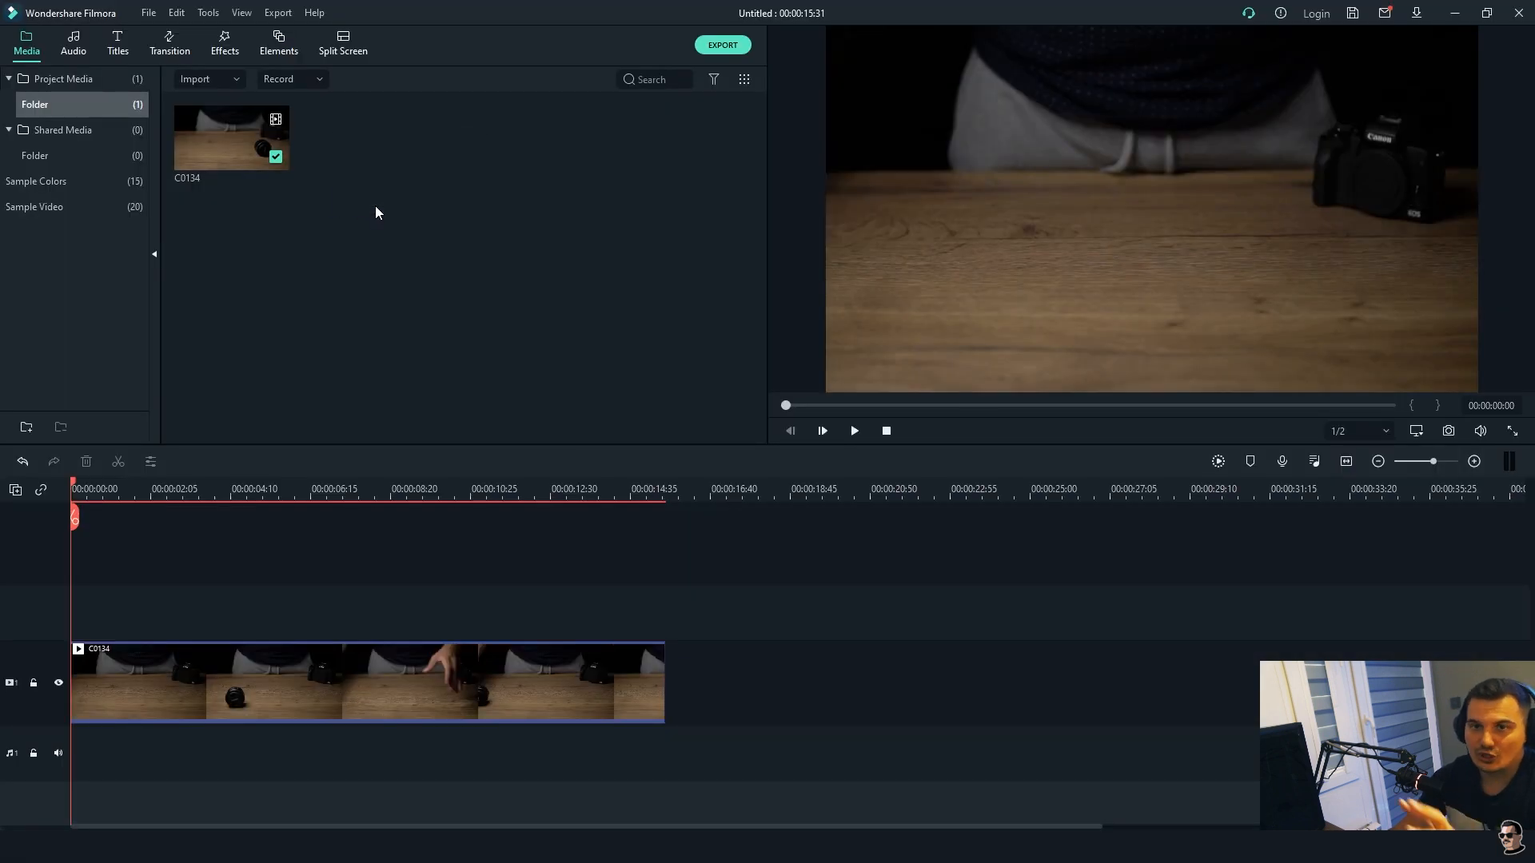
{"action": "mouse_move", "coordinate": [406, 158]}
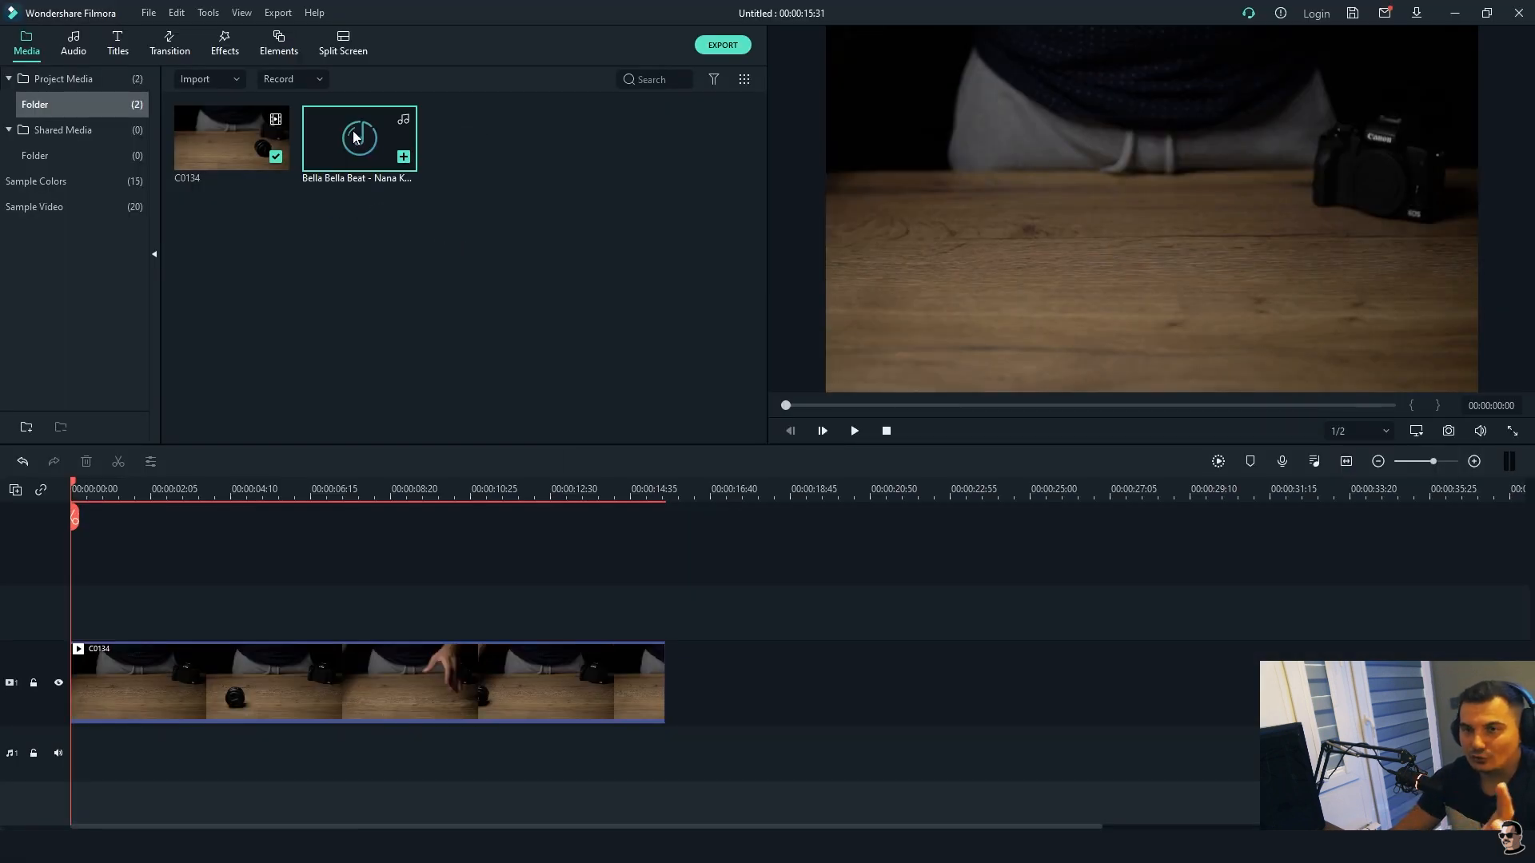
- Add the Bella Bella Beat track to the timeline beneath the C0134 clip
{"action": "left_click", "coordinate": [406, 157]}
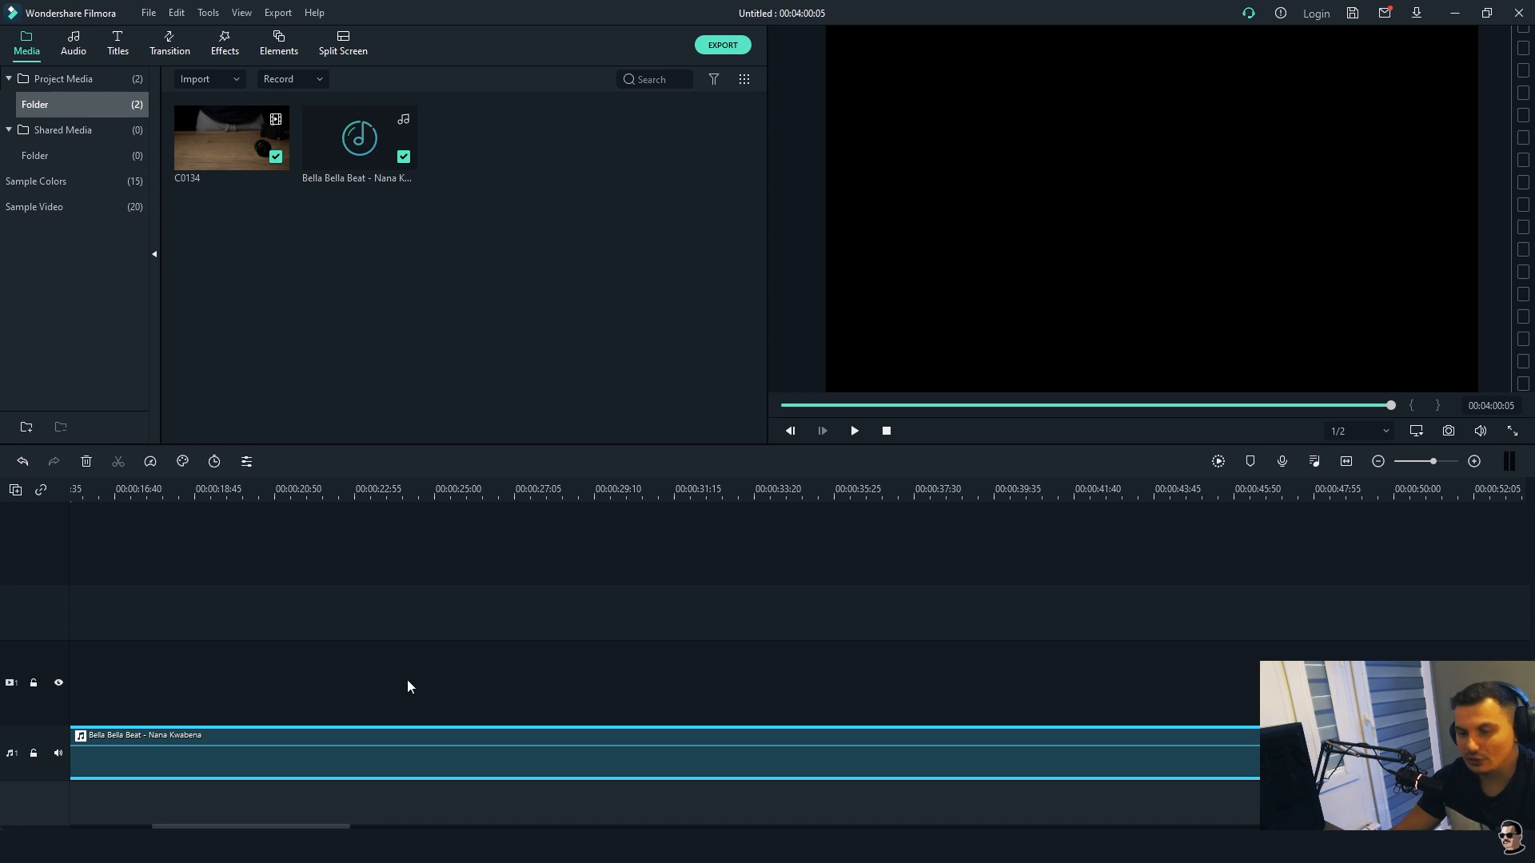
{"action": "left_click_drag", "start_coordinate": [299, 828], "coordinate": [218, 828]}
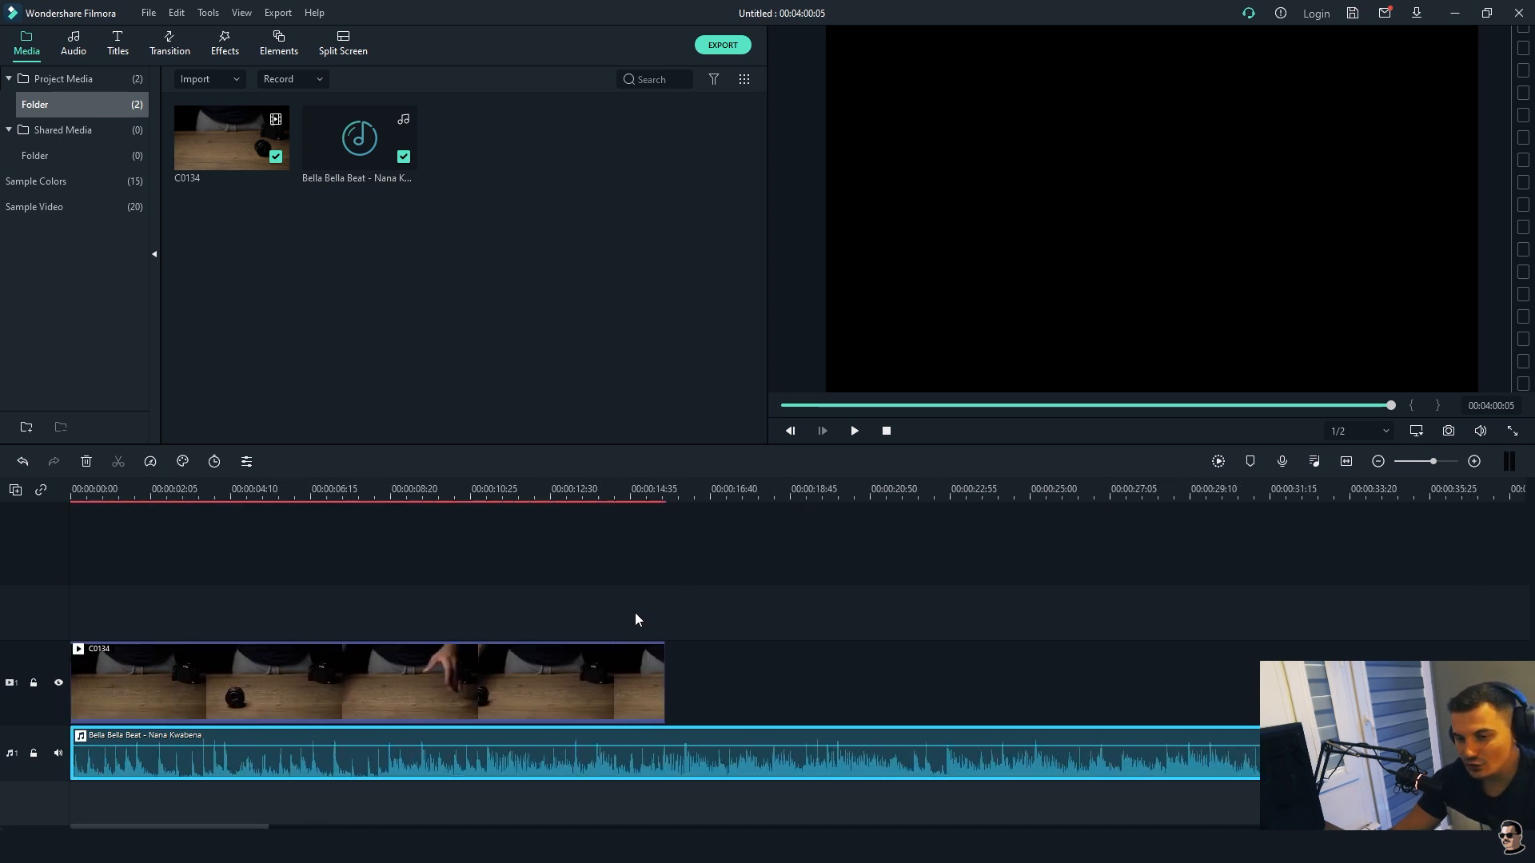
{"action": "mouse_move", "coordinate": [248, 827]}
{"action": "left_mouse_down"}
{"action": "mouse_move", "coordinate": [780, 781]}
{"action": "mouse_move", "coordinate": [263, 807]}
{"action": "left_mouse_up"}
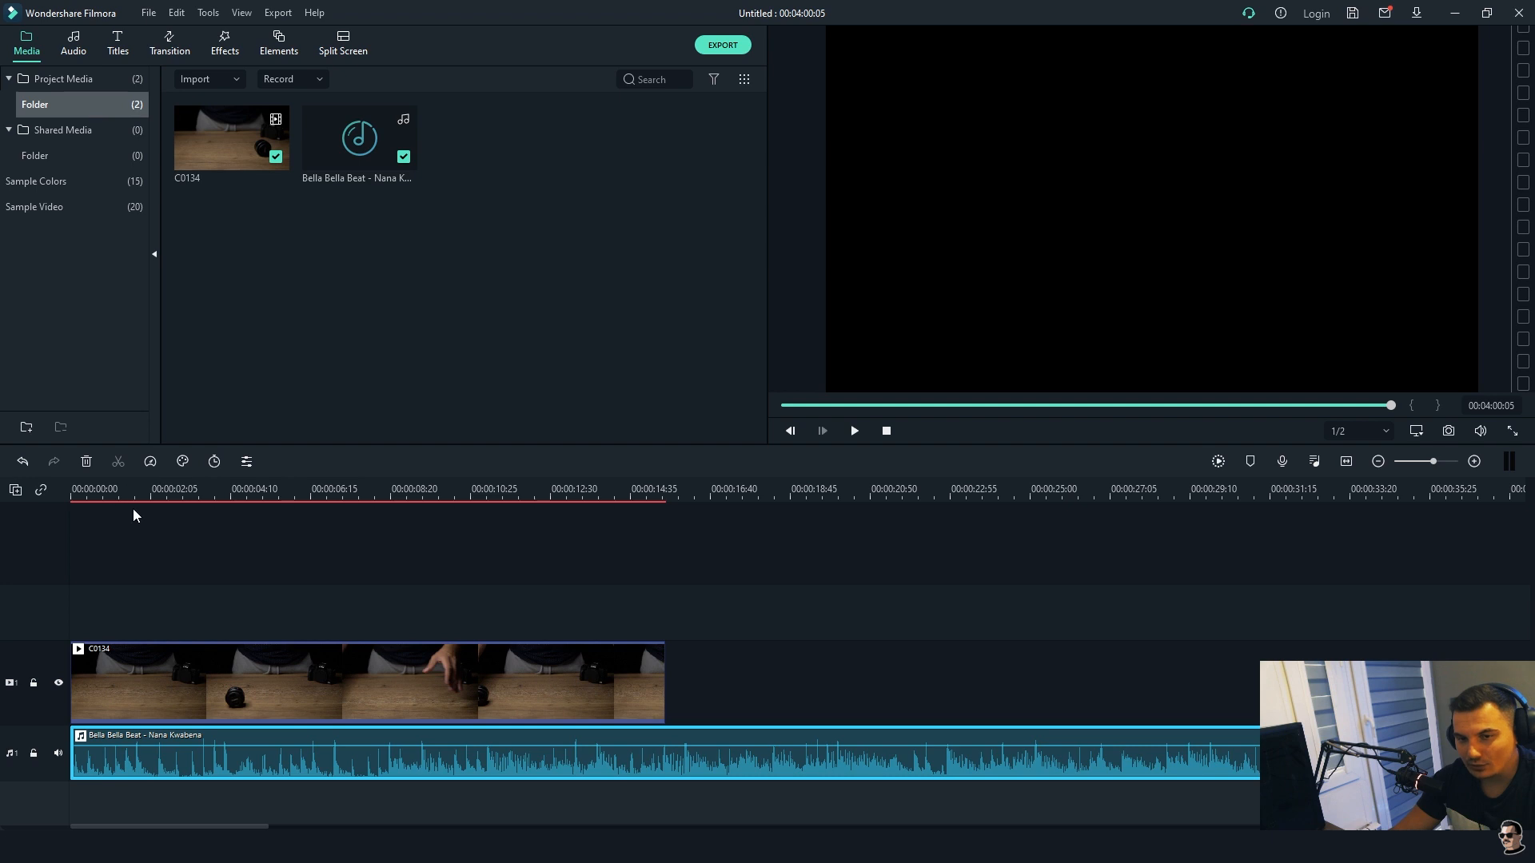
- Split the music at the end of the C0134 clip, at 00:00:15:28, and delete the excess music
{"action": "left_click", "coordinate": [665, 502]}
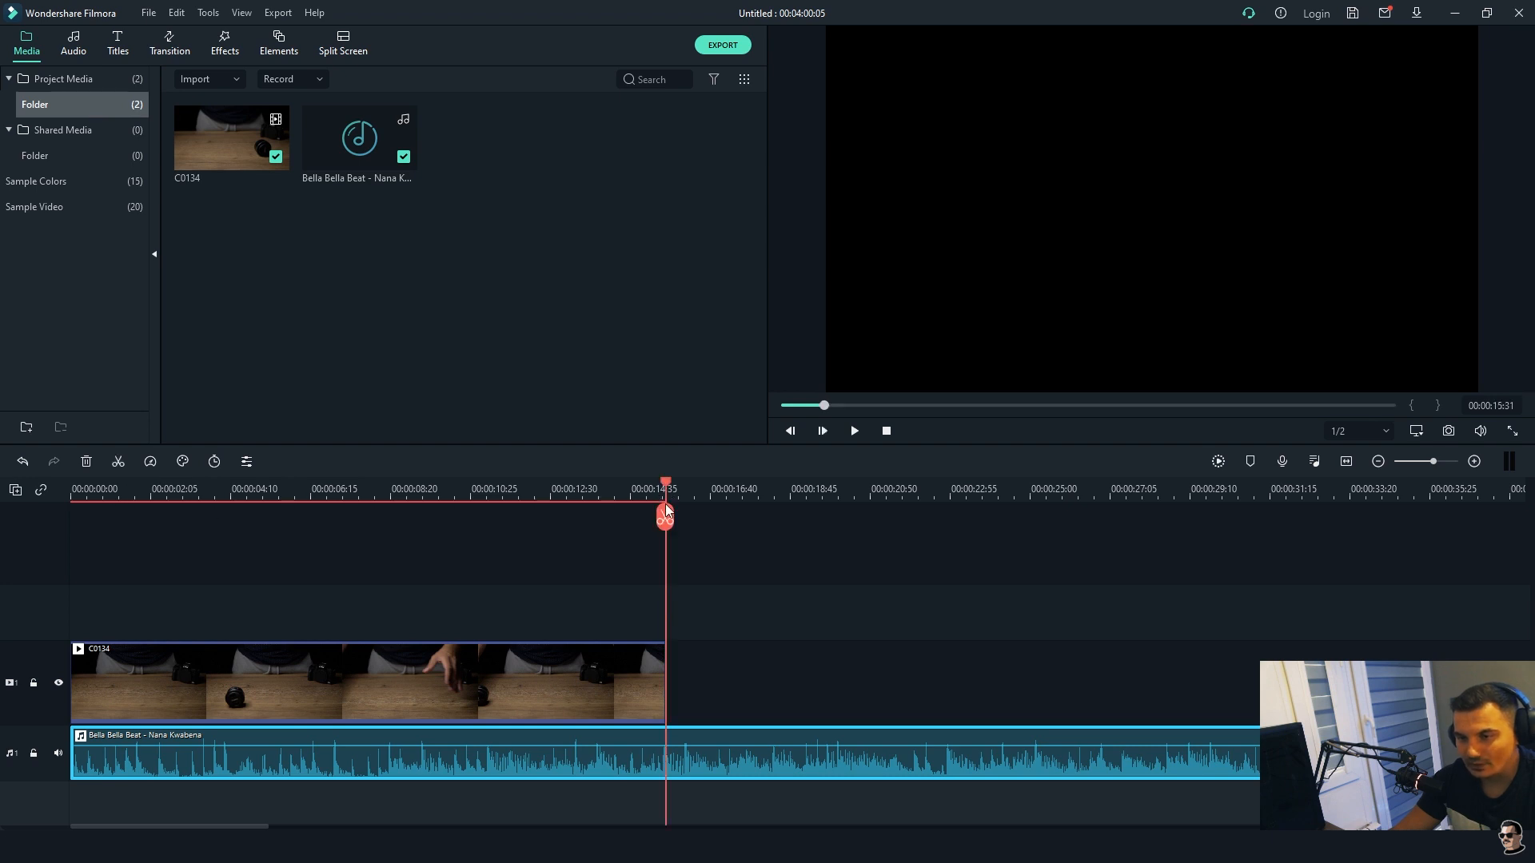
{"action": "left_click_drag", "start_coordinate": [666, 516], "coordinate": [660, 519]}
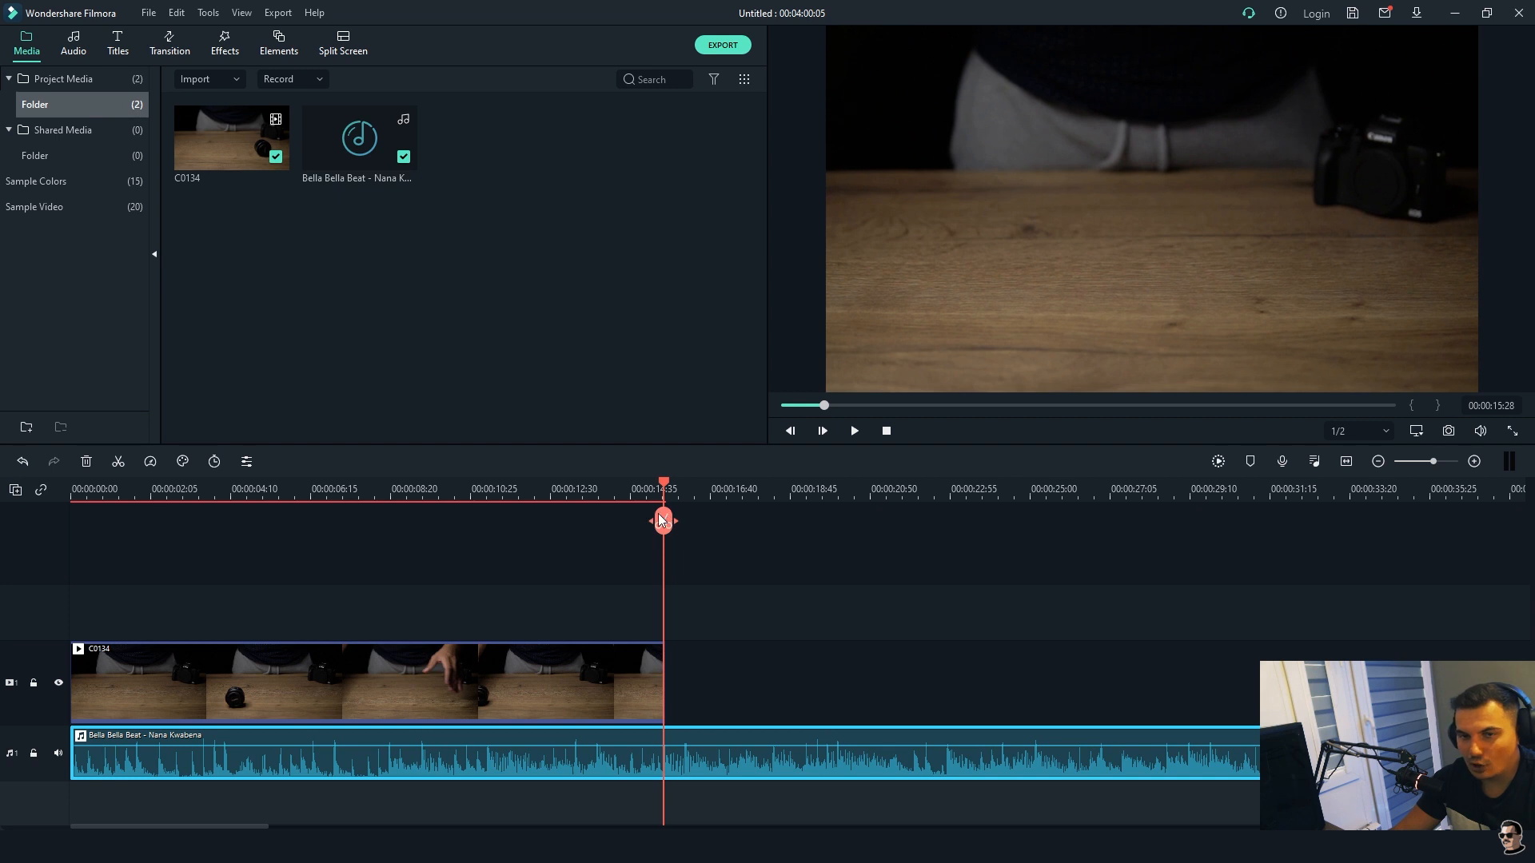
{"action": "left_click", "coordinate": [120, 466]}
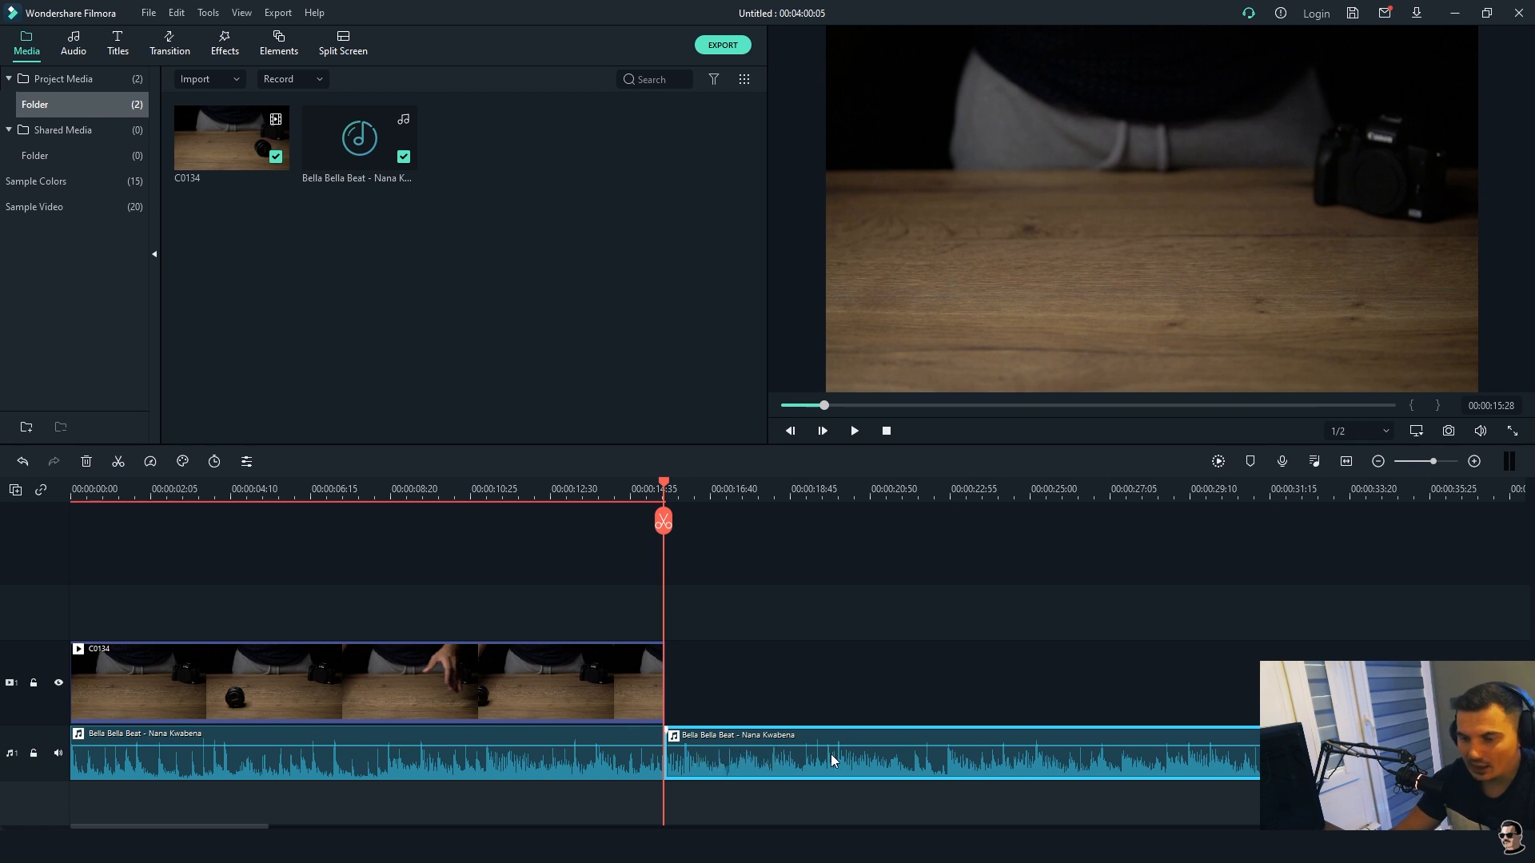
{"action": "key", "text": "Delete"}
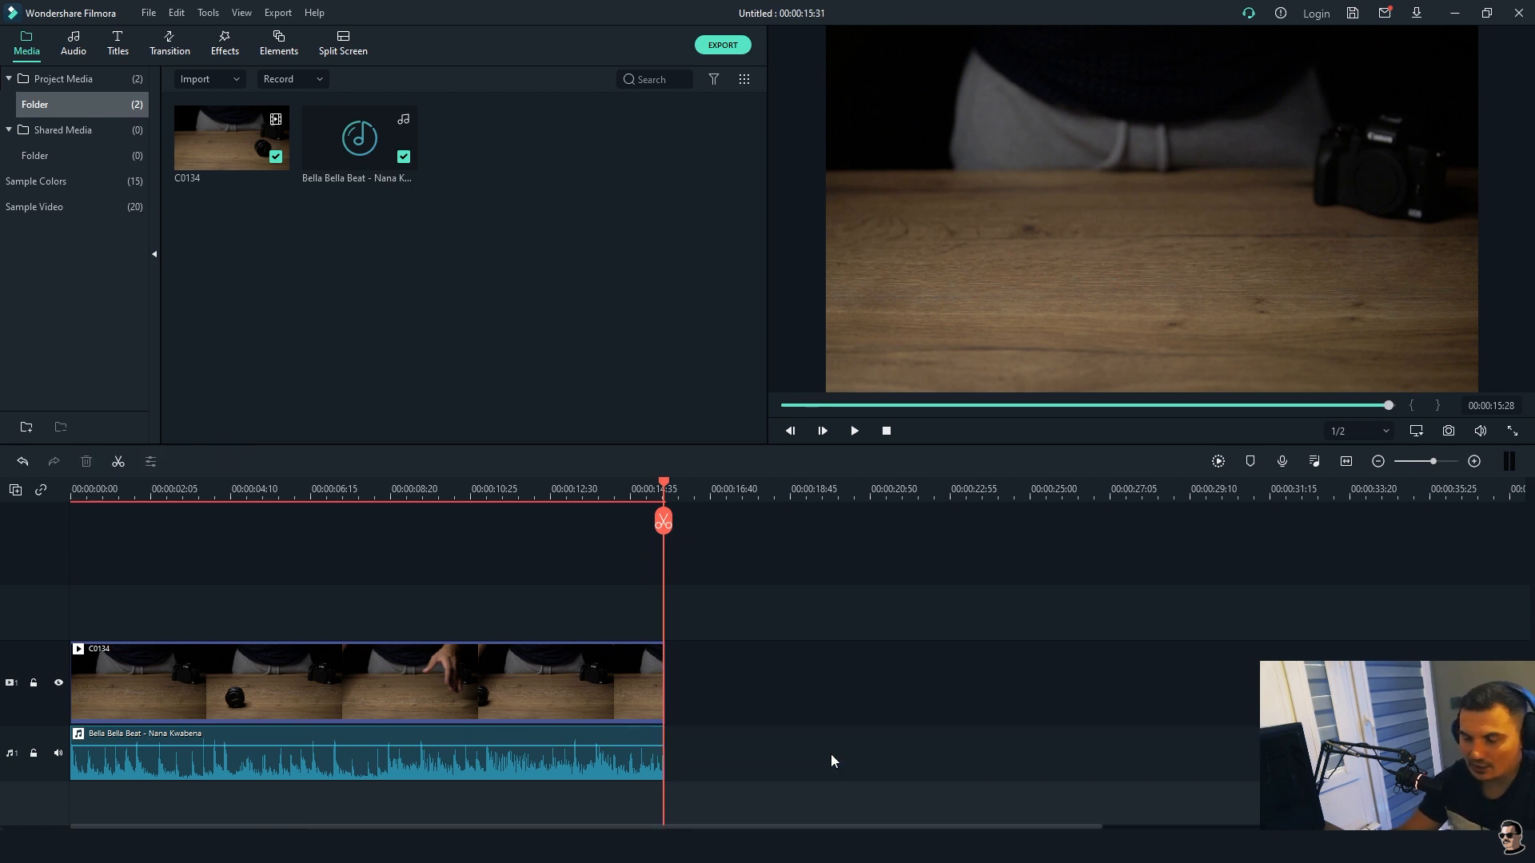
- Play the C0134 clip with its music from the start, and return the playhead to the start
{"action": "left_click_drag", "start_coordinate": [663, 484], "coordinate": [45, 589]}
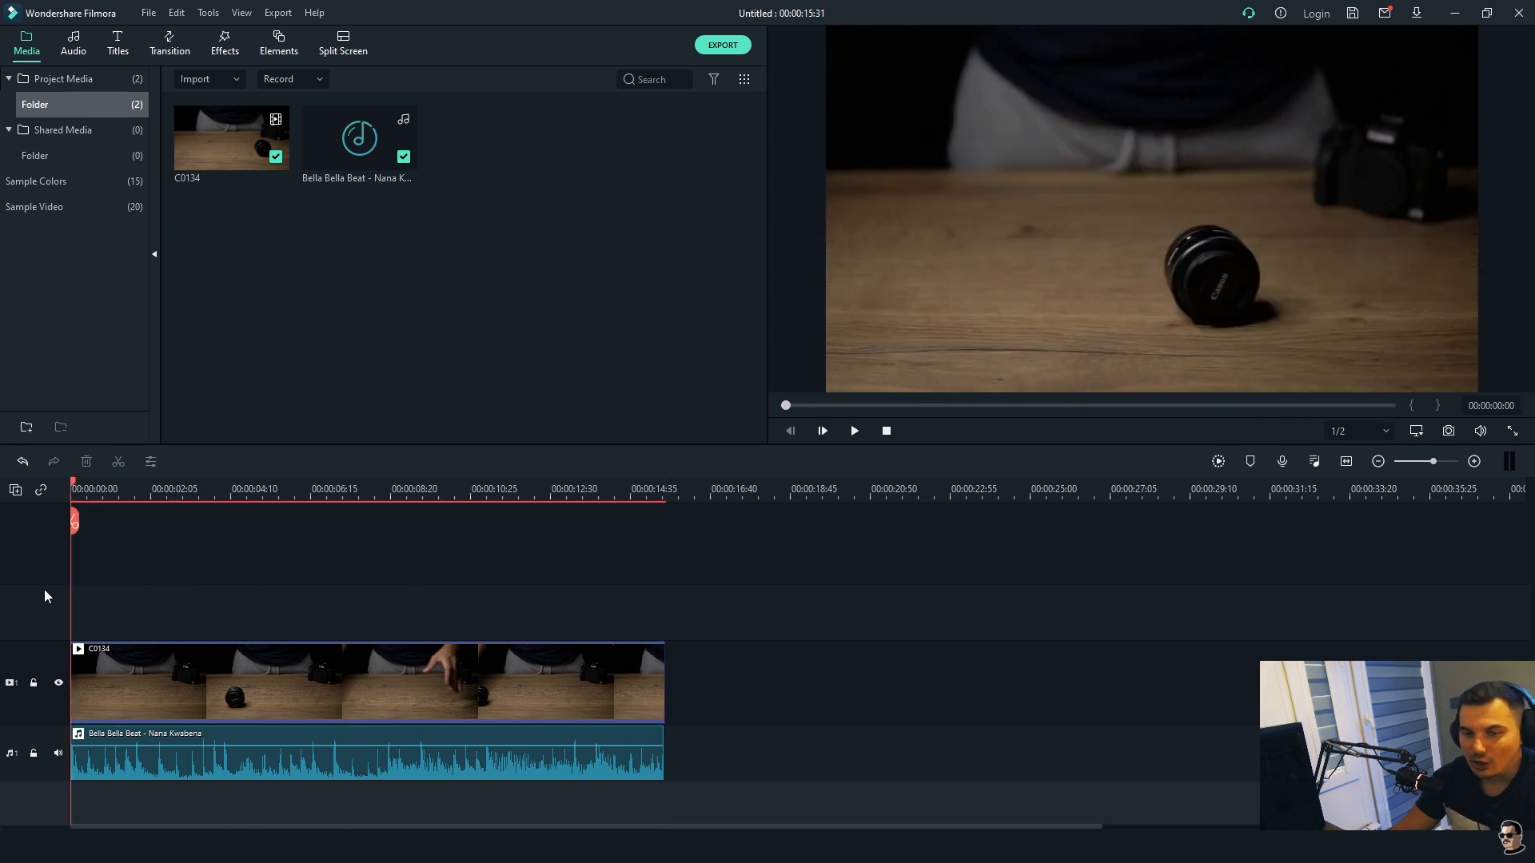
{"action": "left_click", "coordinate": [849, 430]}
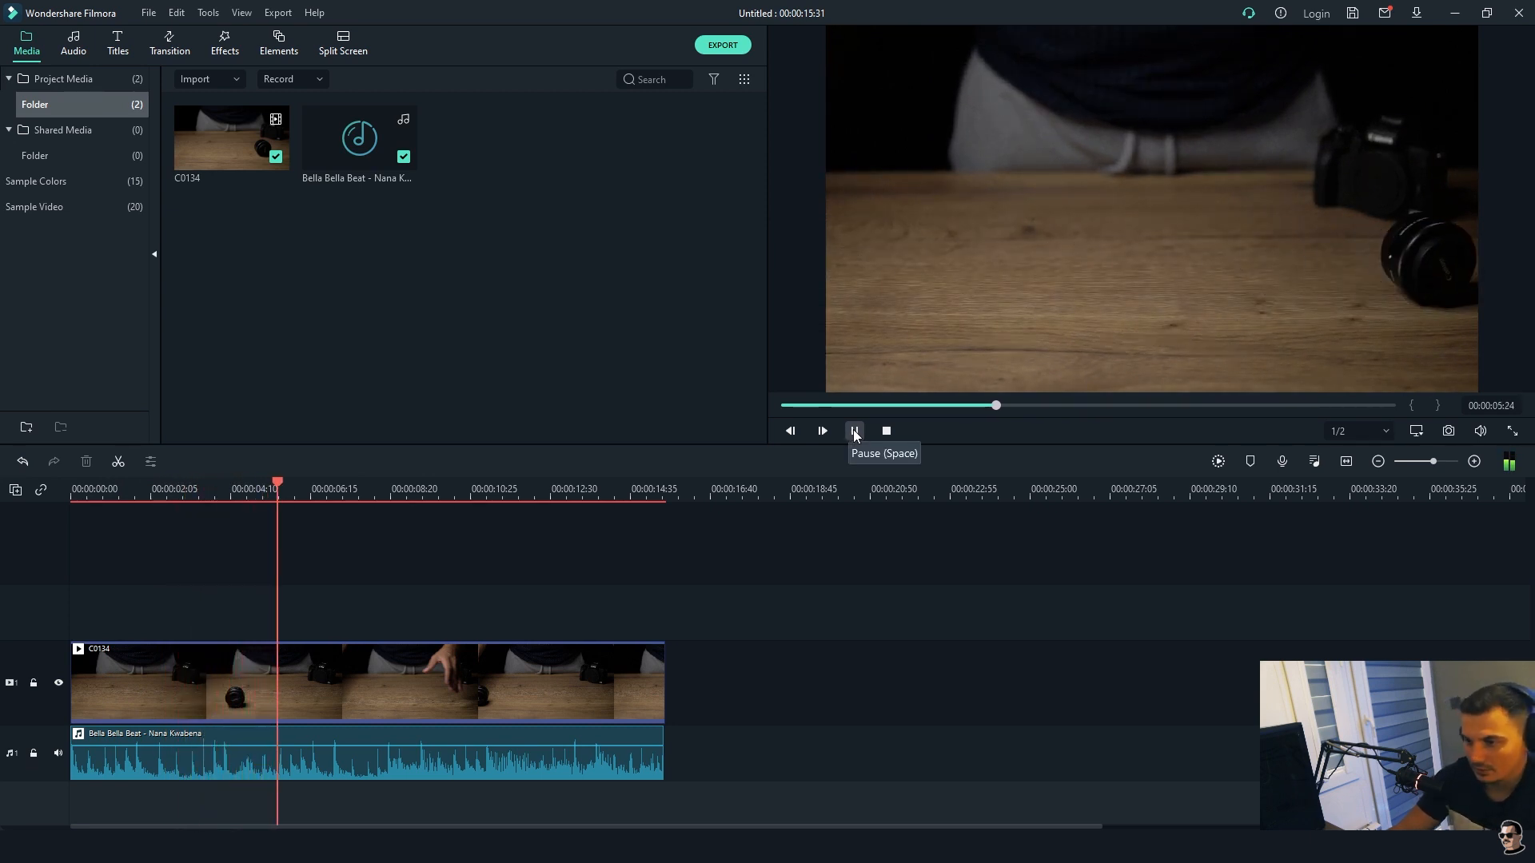
{"action": "left_click", "coordinate": [853, 430]}
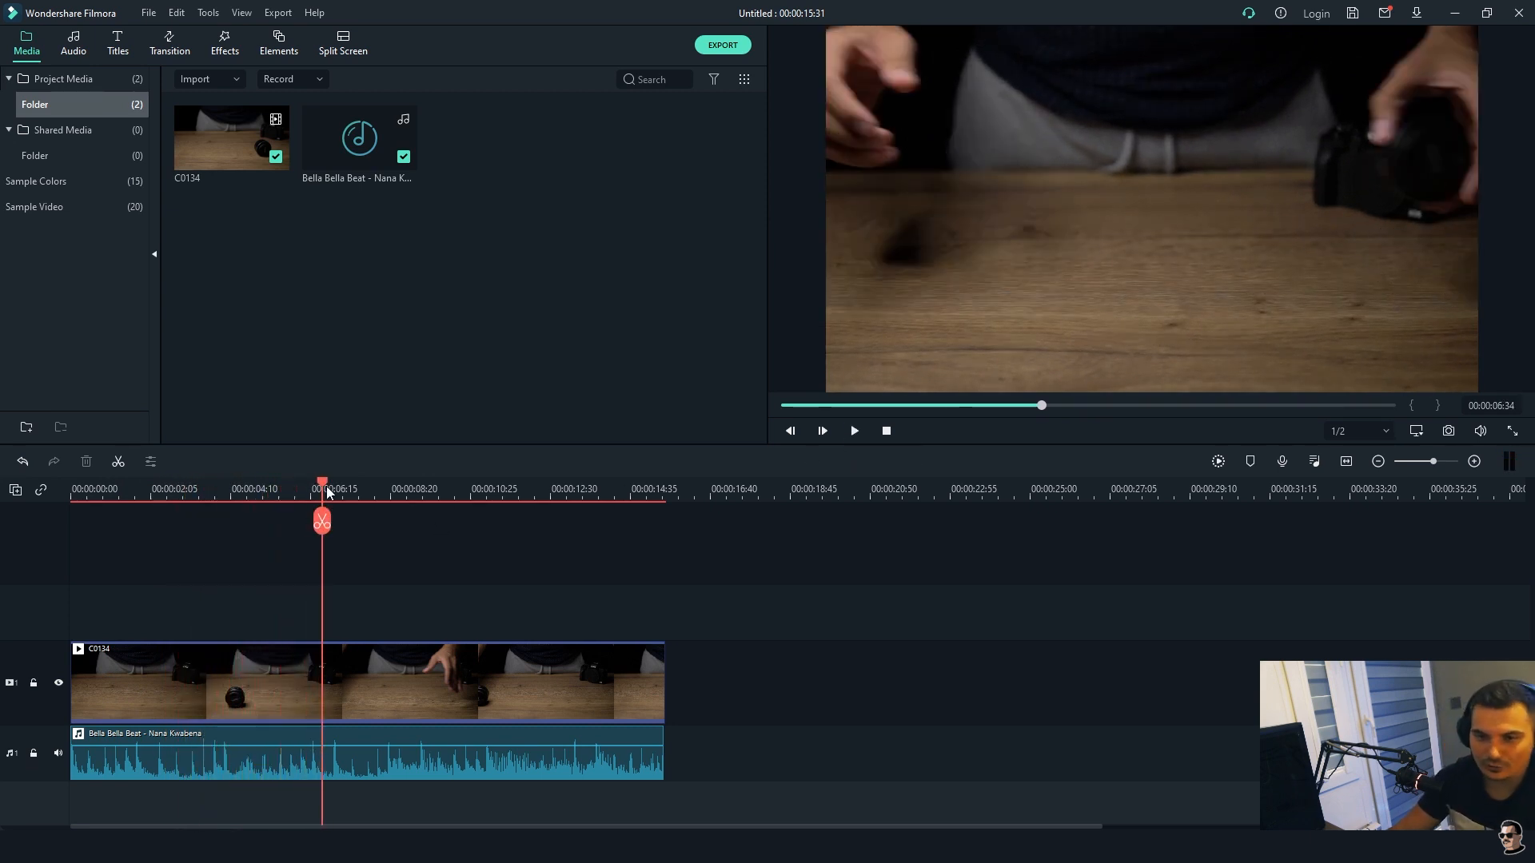
{"action": "left_click_drag", "start_coordinate": [321, 481], "coordinate": [56, 528]}
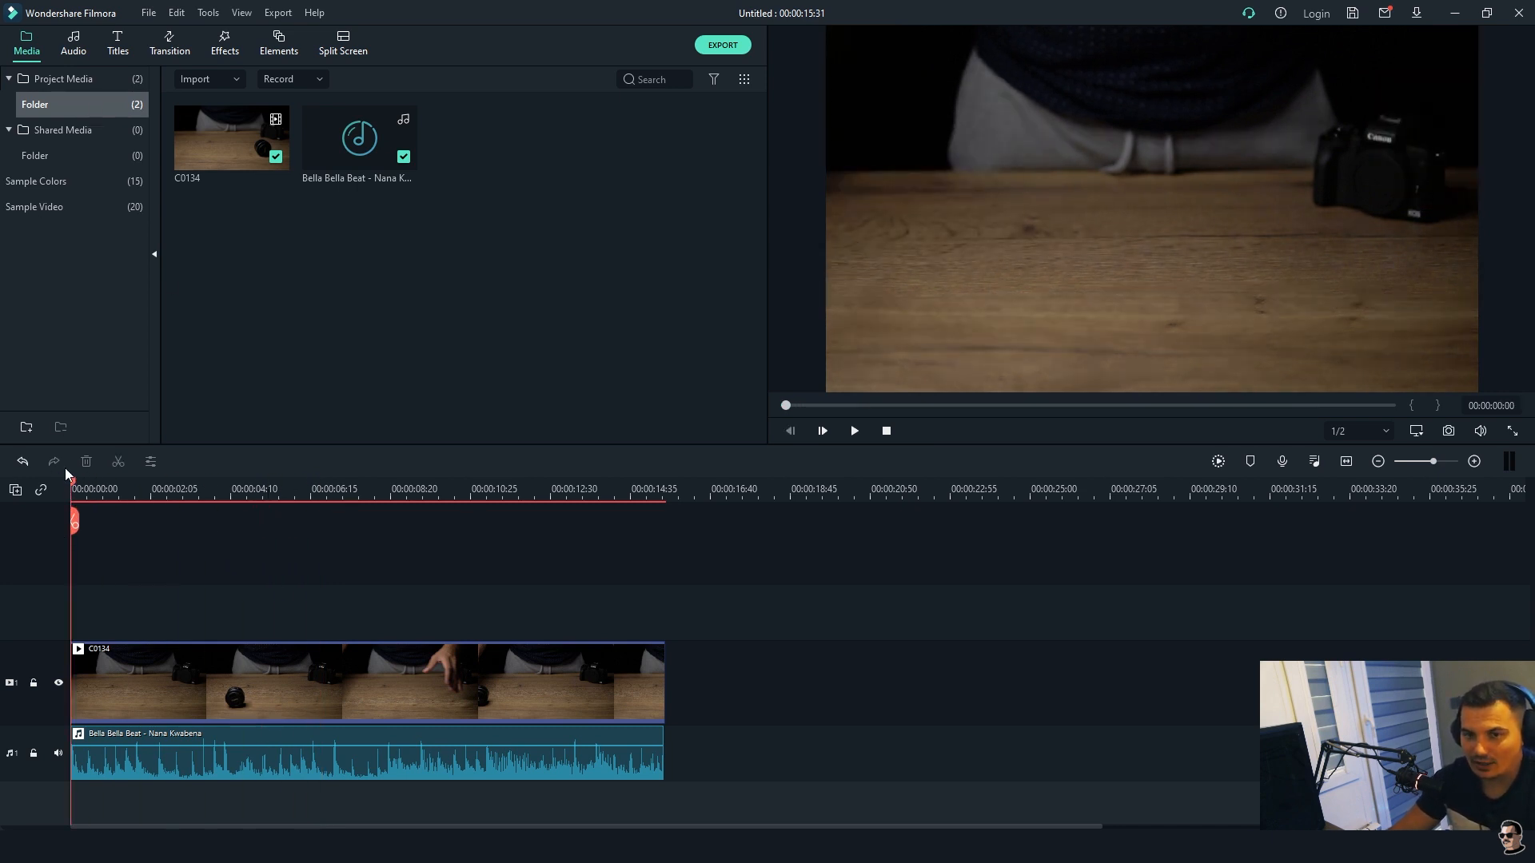
- Play the footage to find the cut point, and split both the C0134 clip and the music at 00:00:06:10
{"action": "left_click_drag", "start_coordinate": [74, 486], "coordinate": [243, 479]}
{"action": "key", "text": "space"}
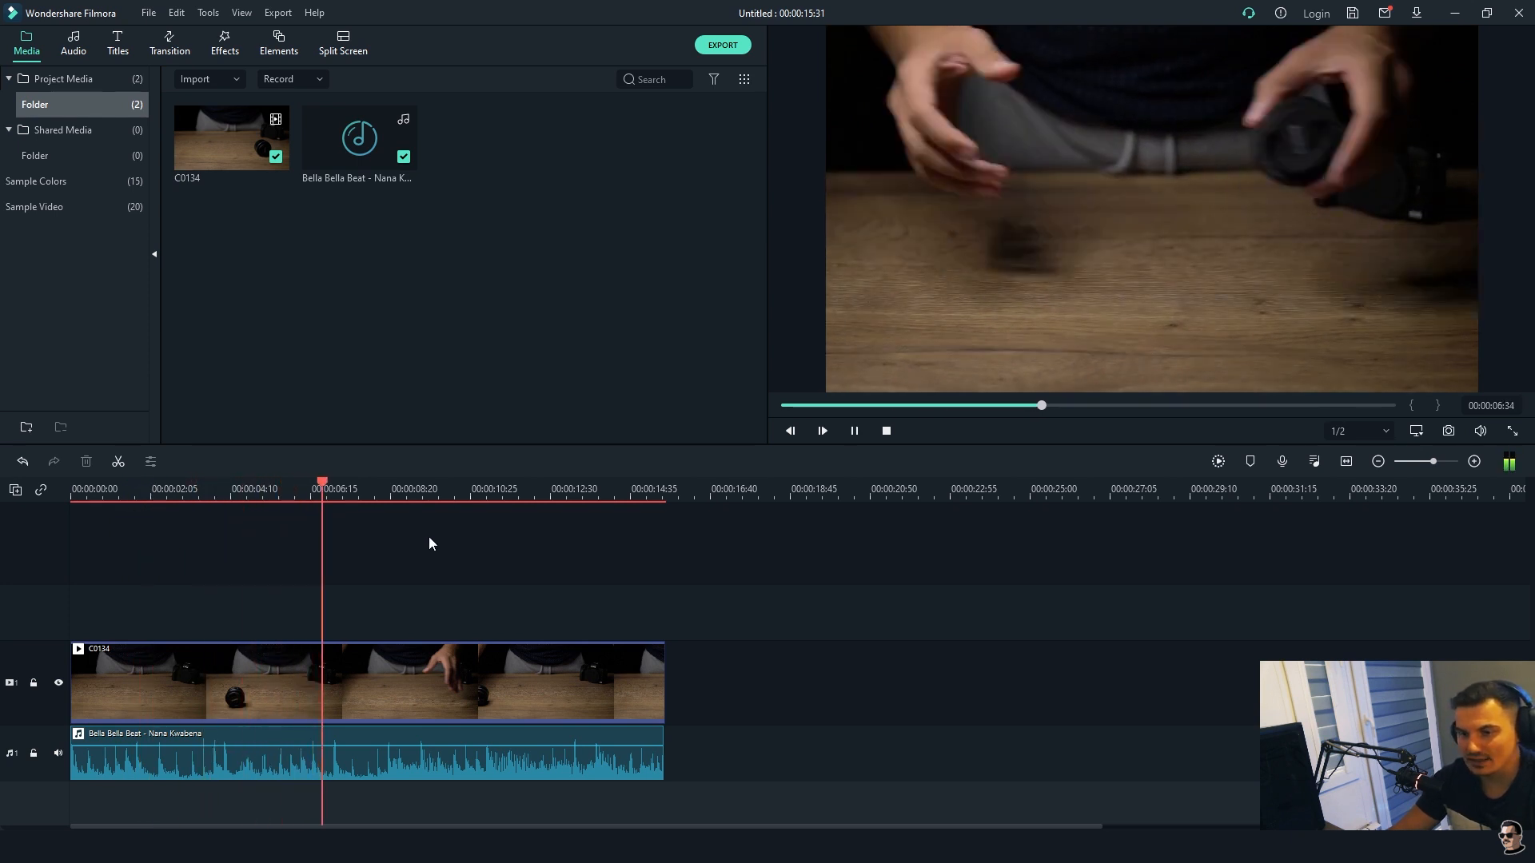
{"action": "key", "text": "space"}
{"action": "mouse_move", "coordinate": [334, 483]}
{"action": "left_mouse_down"}
{"action": "mouse_move", "coordinate": [257, 489]}
{"action": "mouse_move", "coordinate": [308, 482]}
{"action": "left_mouse_up"}
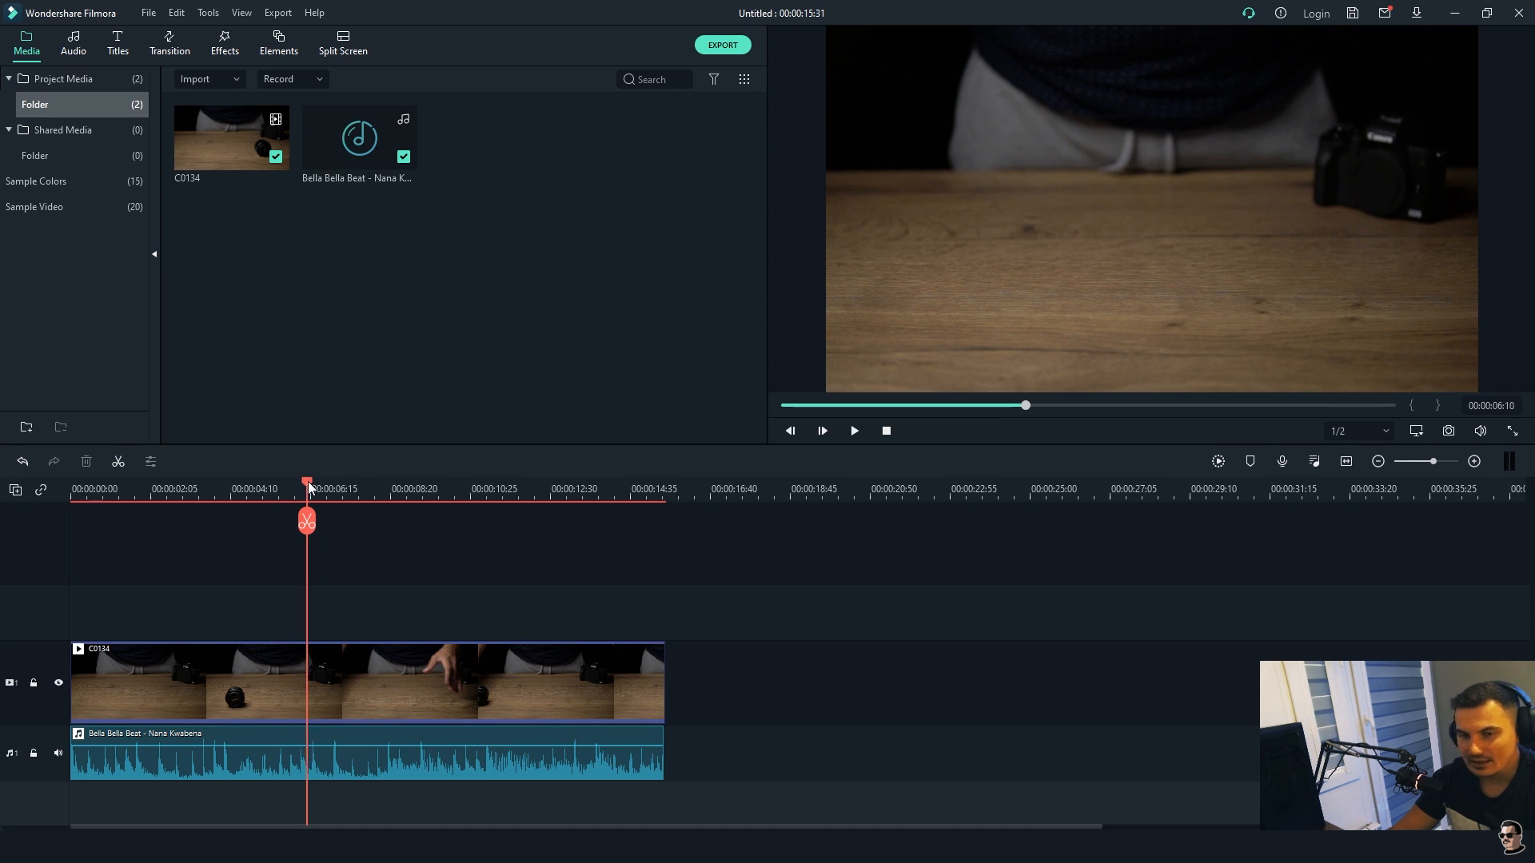
{"action": "left_click", "coordinate": [115, 463]}
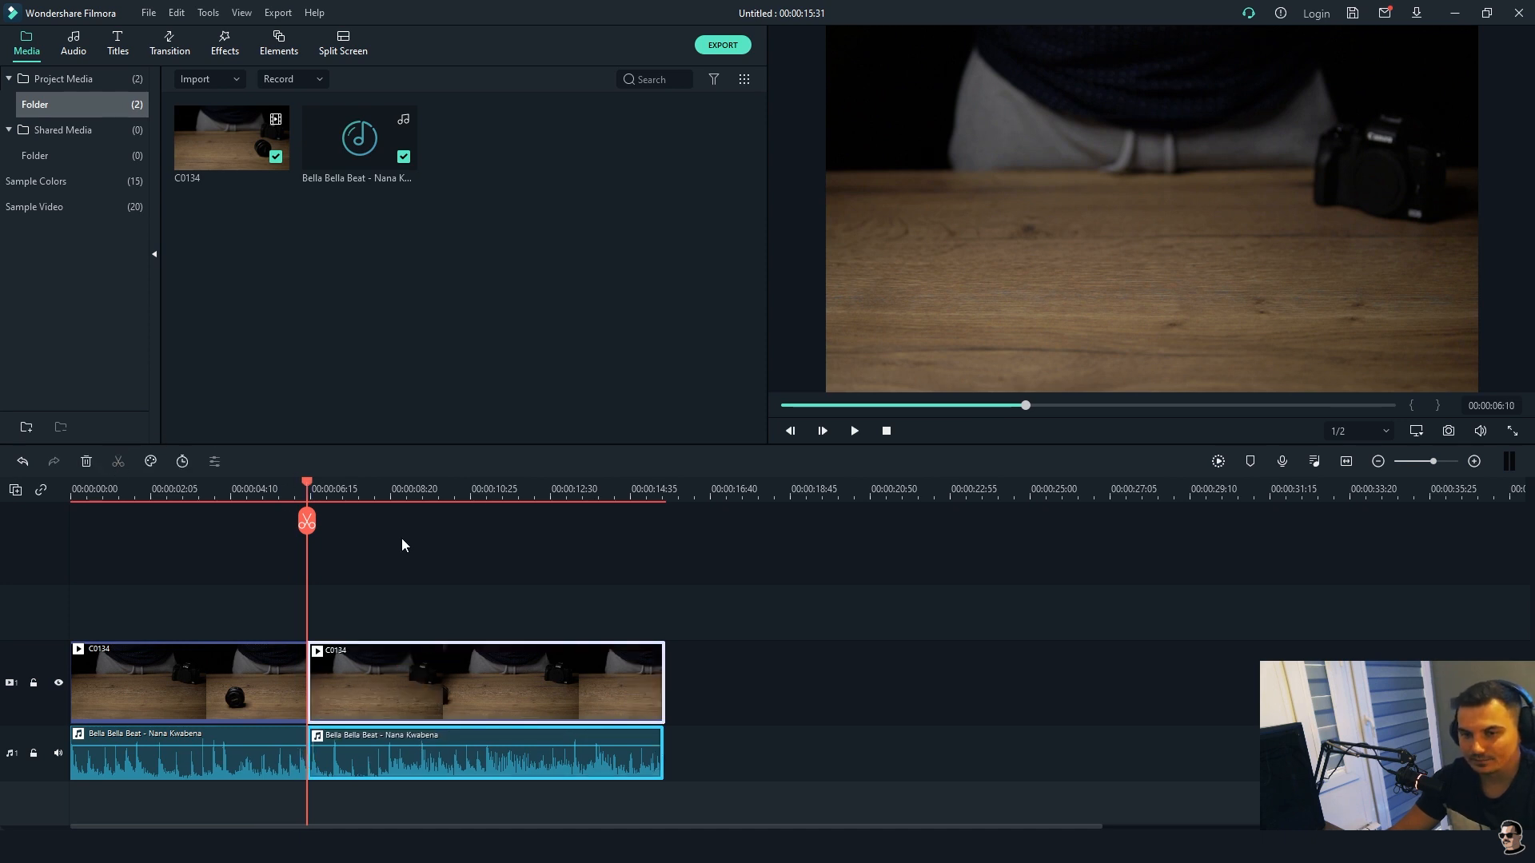
- Delete the part of the C0134 clip after the split and paste a copy of the first part in its place
{"action": "left_click", "coordinate": [396, 560]}
{"action": "left_click", "coordinate": [378, 656]}
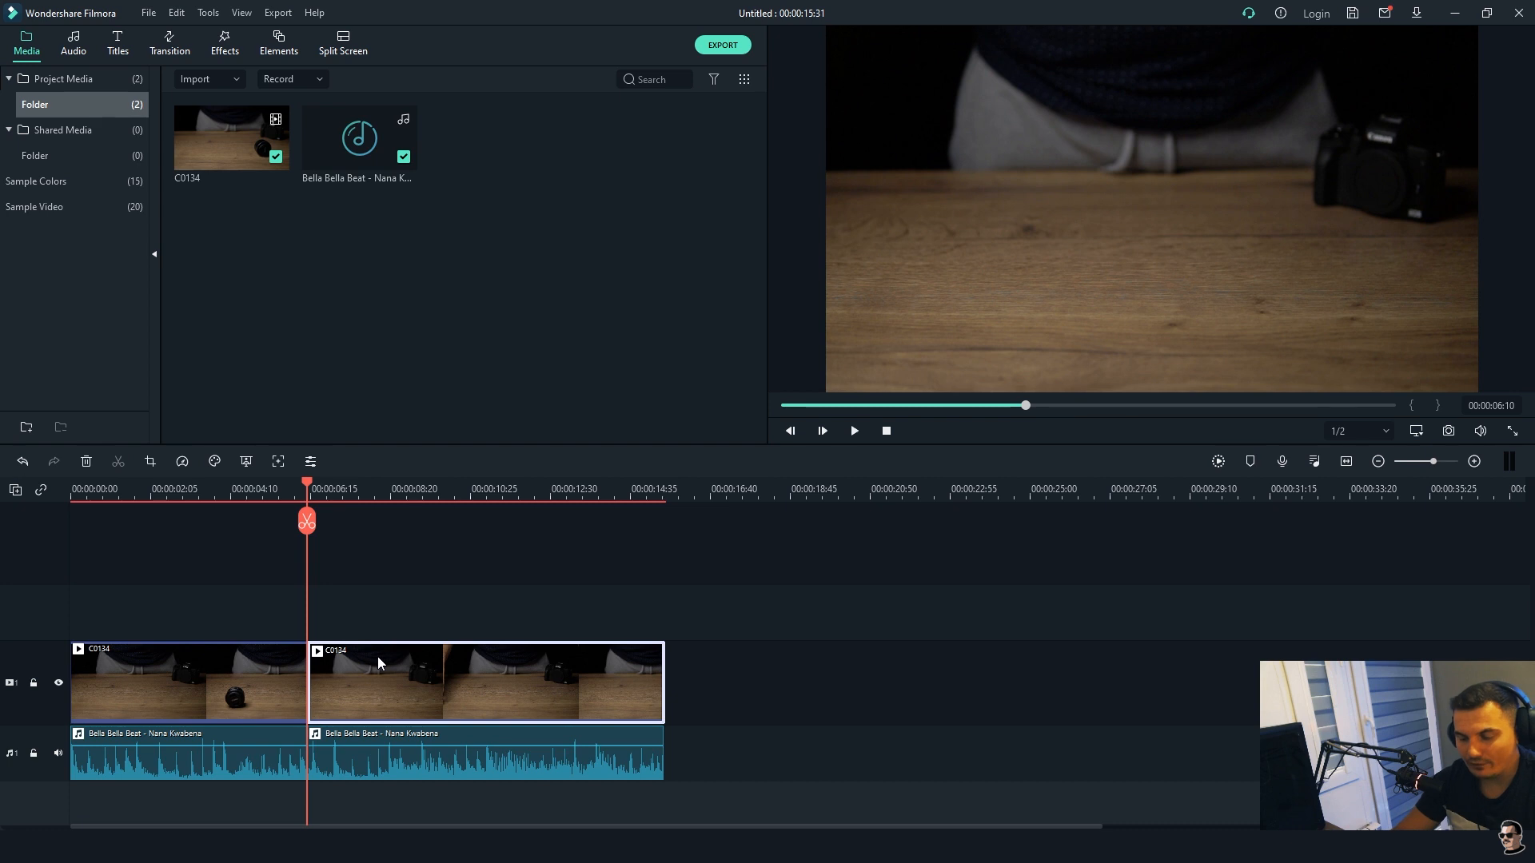
{"action": "key", "text": "Delete"}
{"action": "left_click", "coordinate": [214, 669]}
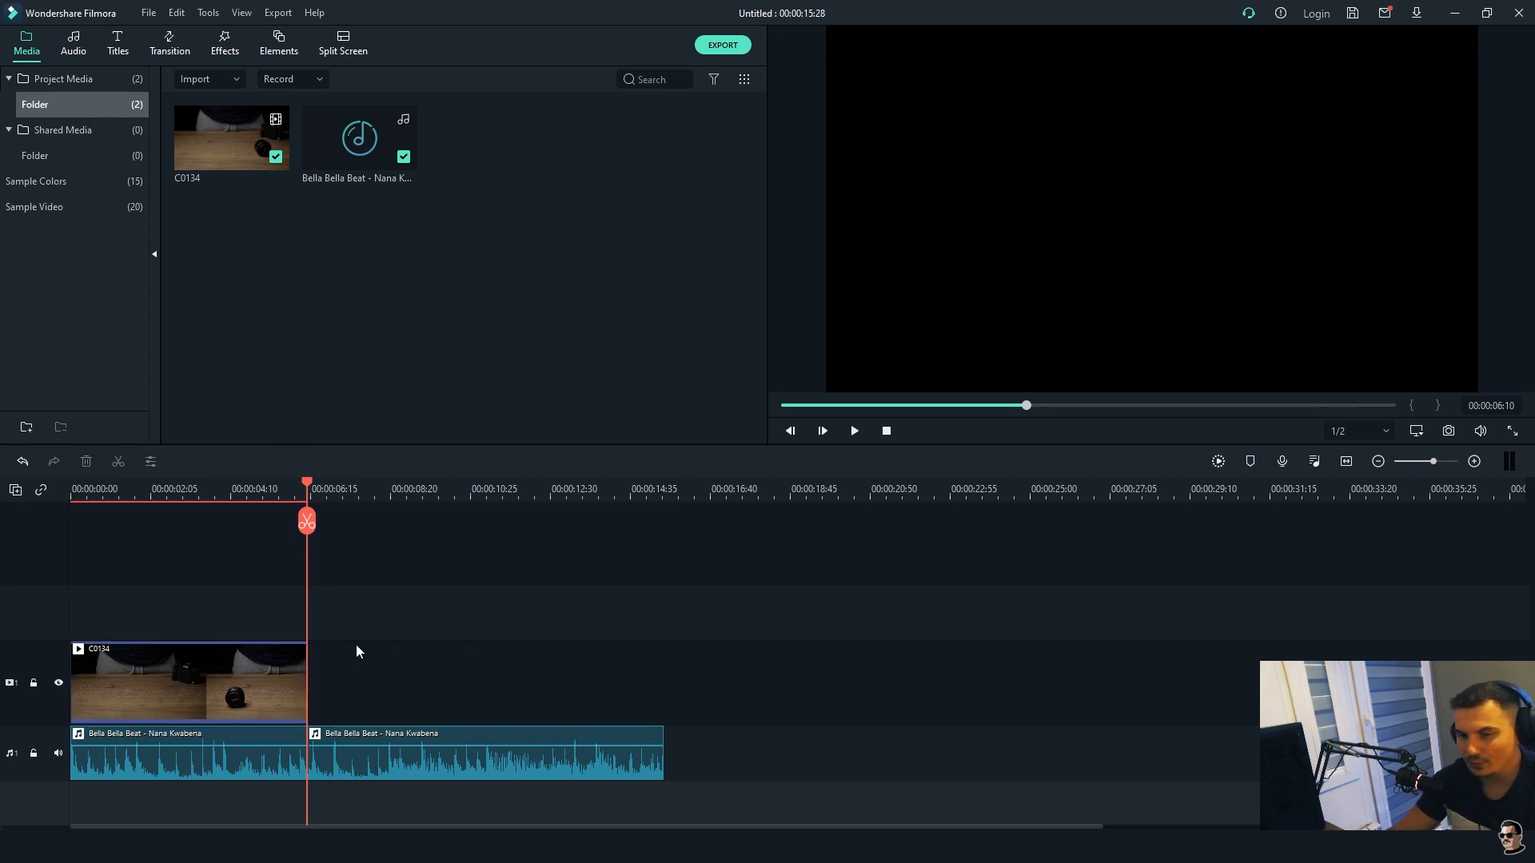
{"action": "key", "text": "ctrl+c"}
{"action": "key", "text": "ctrl+v"}
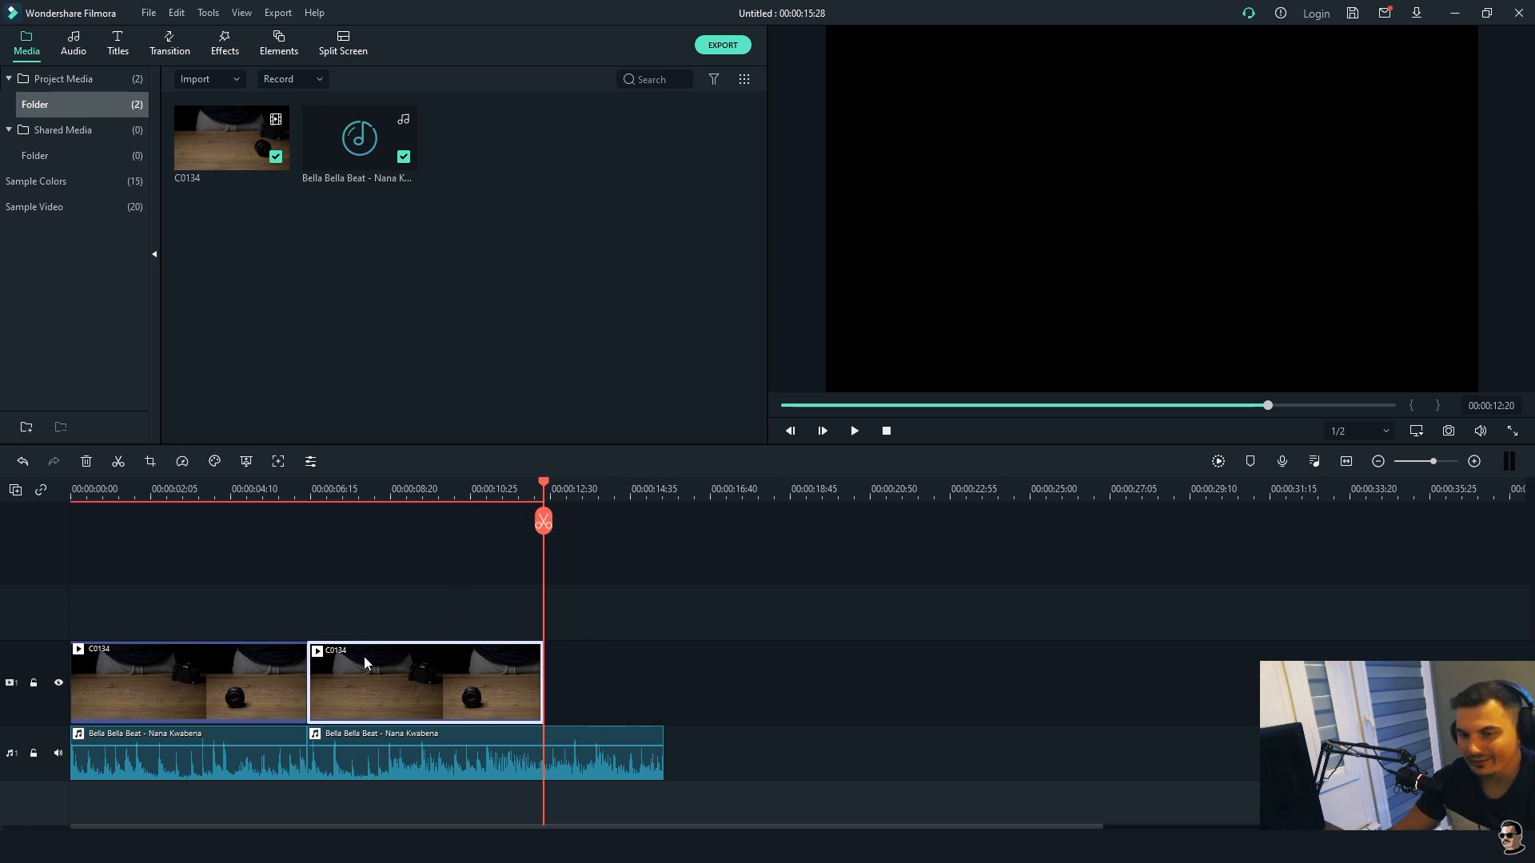
- Play across the join between the two C0134 clips, and return the playhead to just before the join
{"action": "left_click_drag", "start_coordinate": [545, 489], "coordinate": [257, 525]}
{"action": "key", "text": "space"}
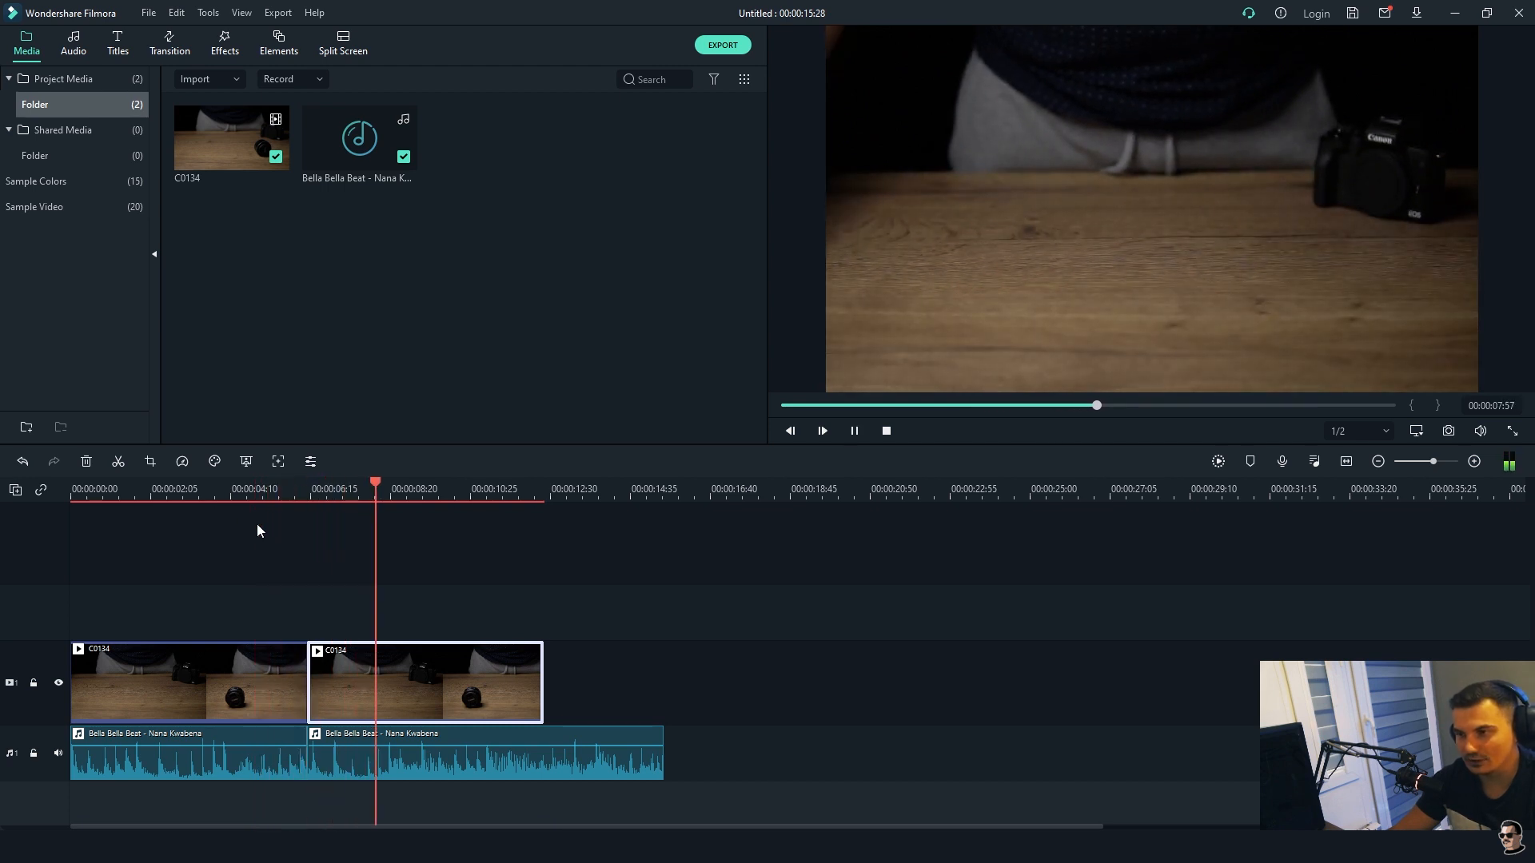
{"action": "key", "text": "space"}
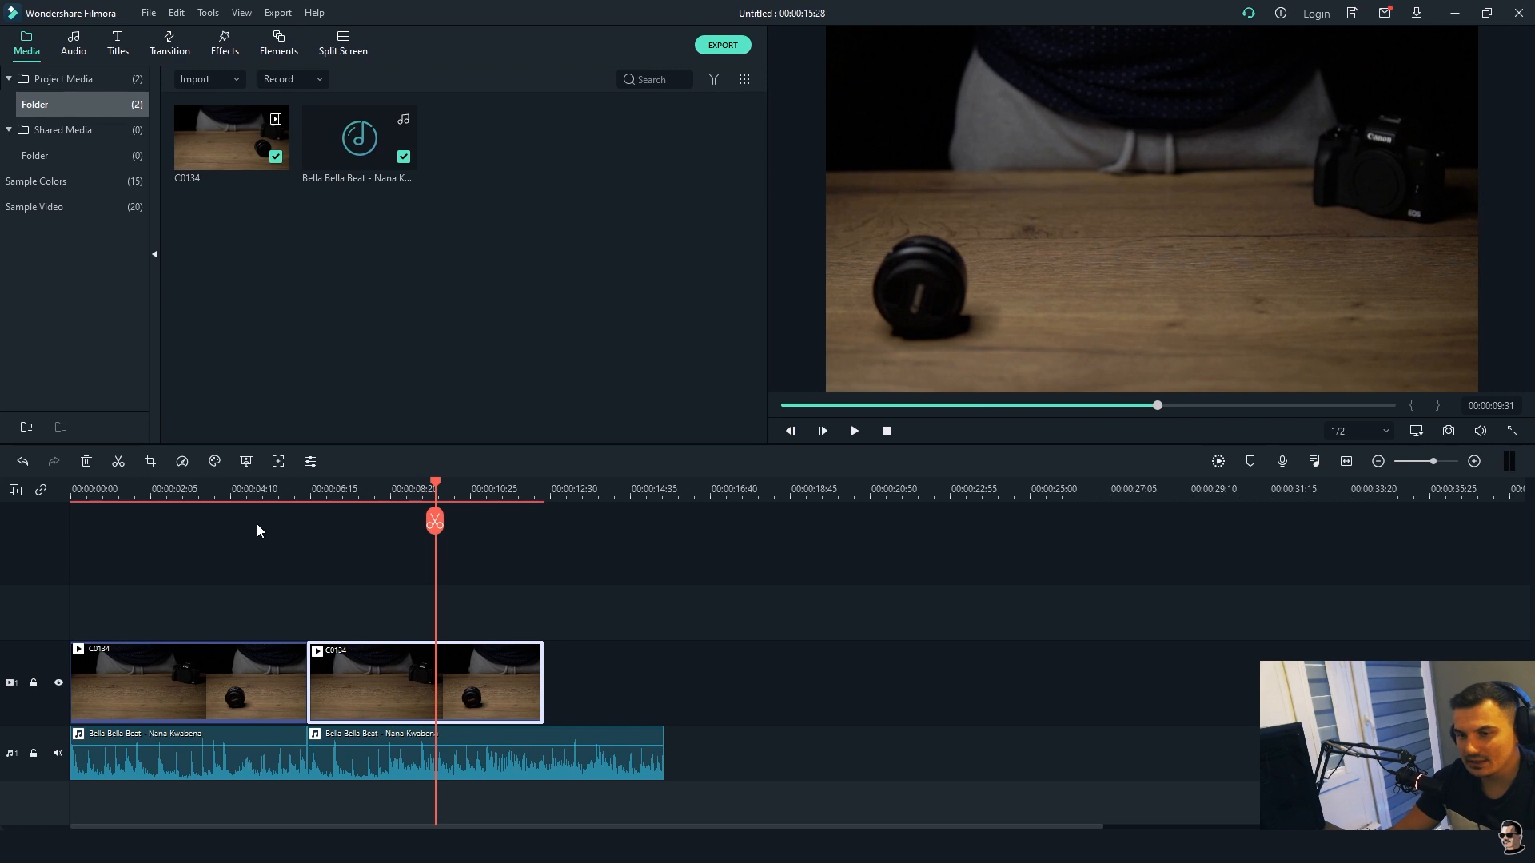
{"action": "left_click_drag", "start_coordinate": [435, 485], "coordinate": [285, 484]}
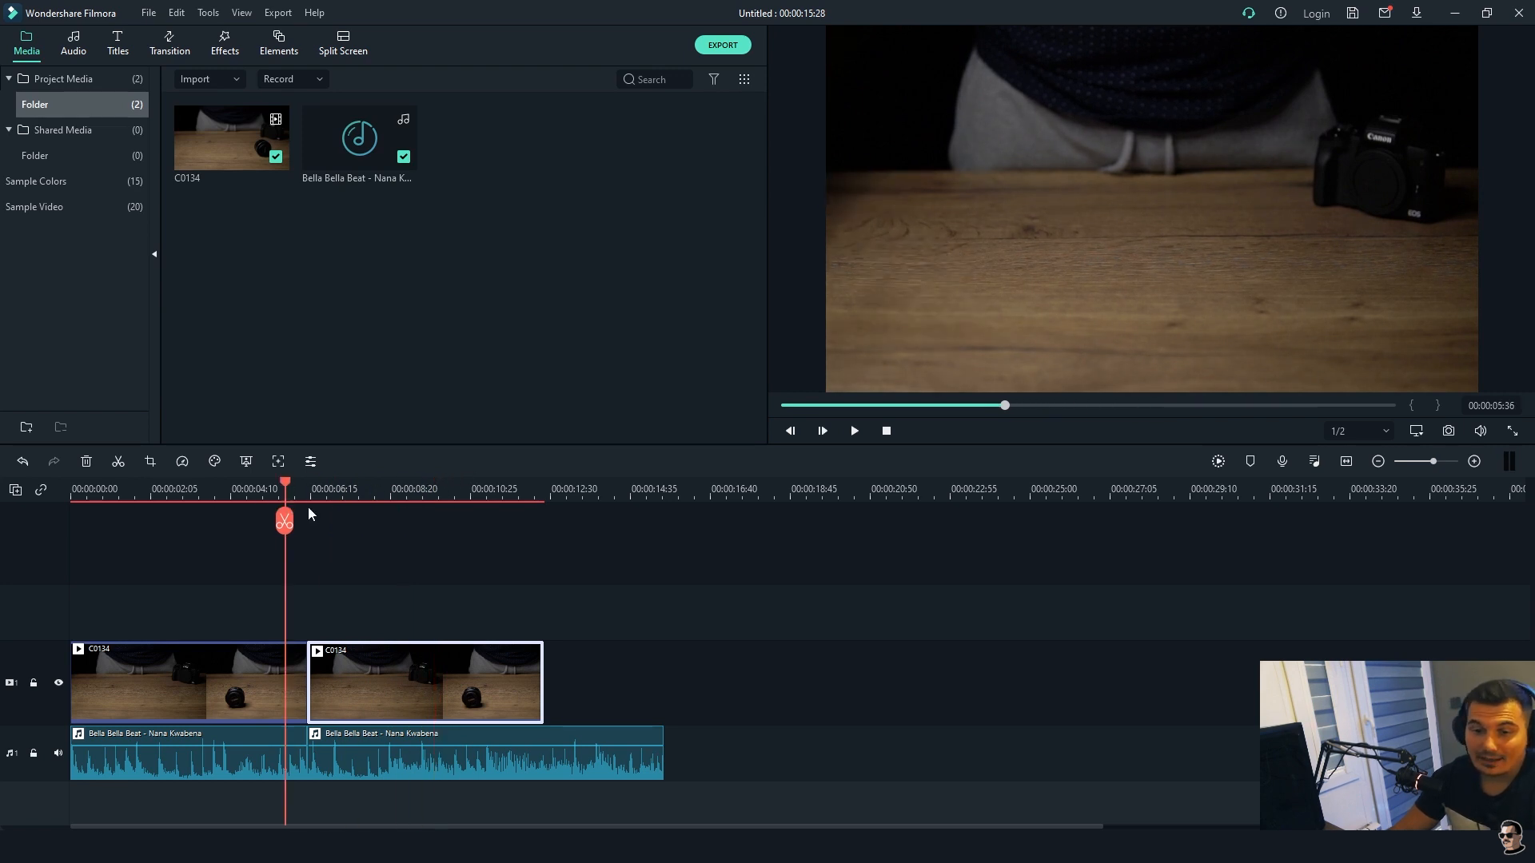
- Reverse the playback of the second C0134 clip through its Speed and Duration settings, with Ripple Edit enabled
{"action": "right_click", "coordinate": [397, 686]}
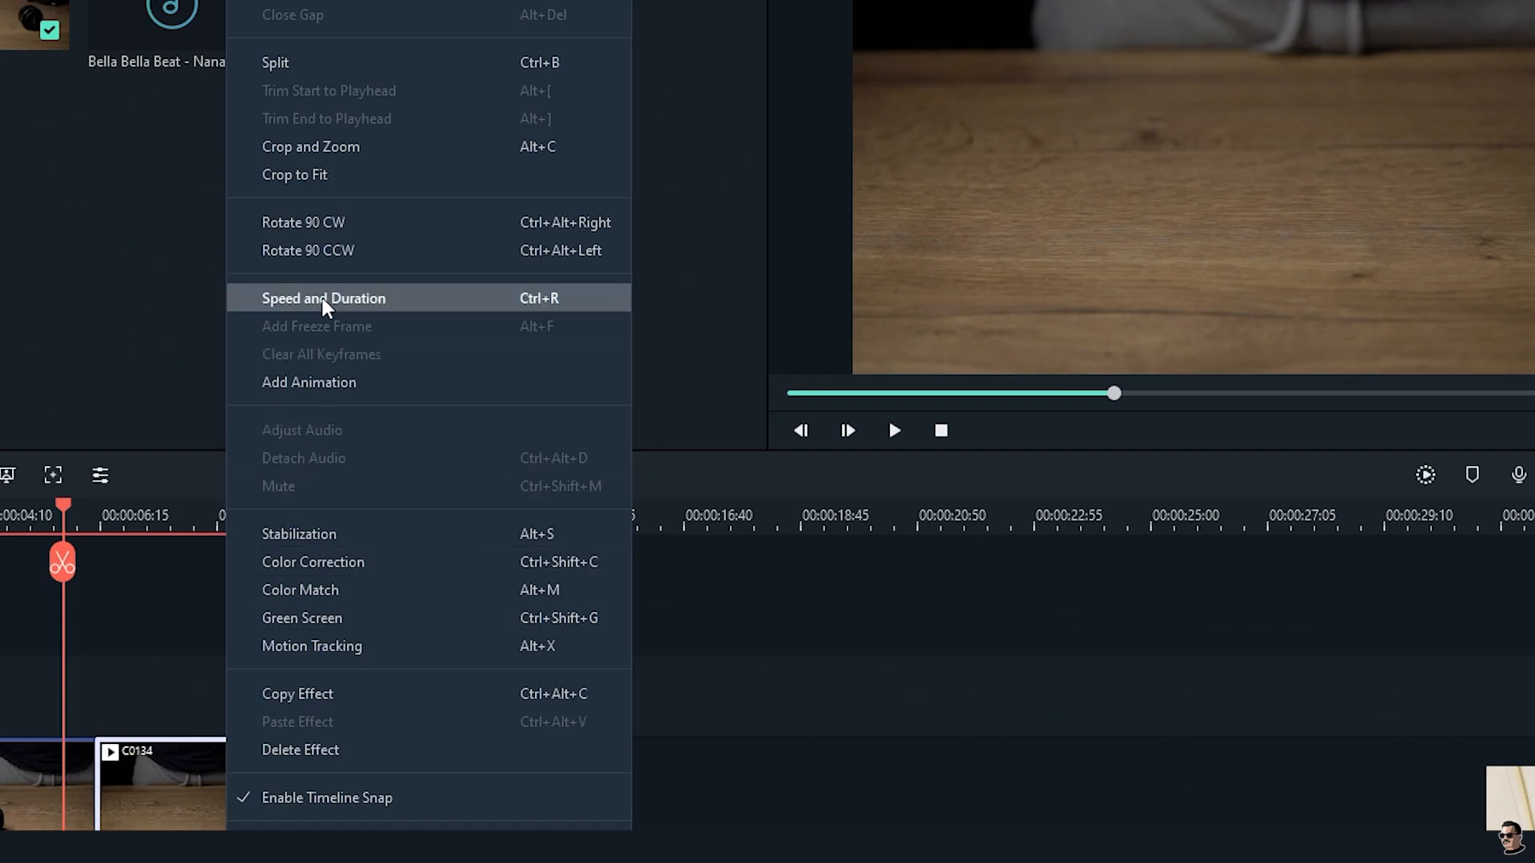
{"action": "left_click", "coordinate": [323, 300]}
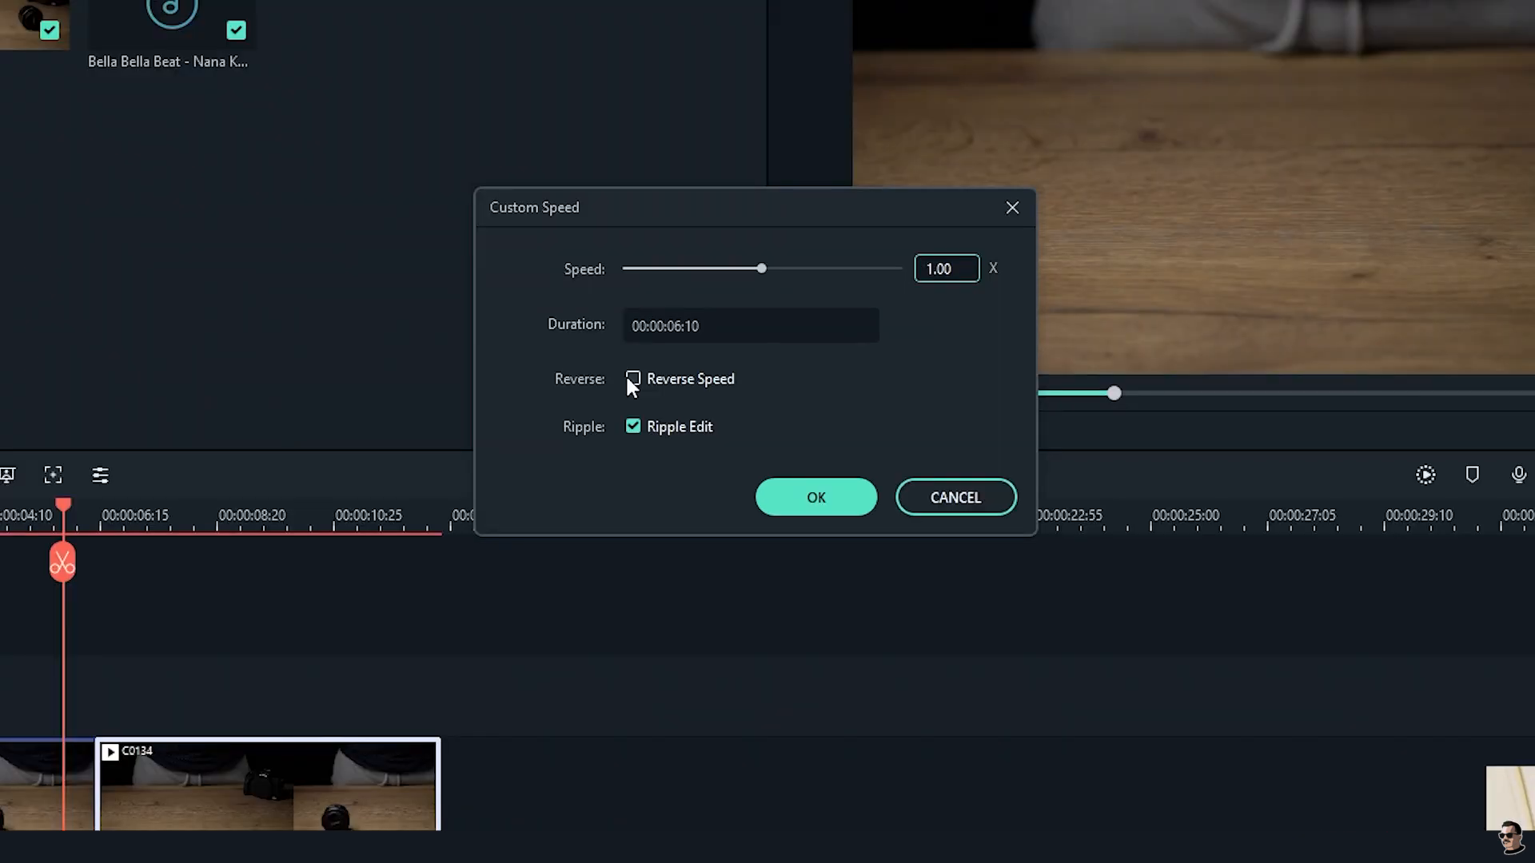
{"action": "left_click", "coordinate": [633, 378]}
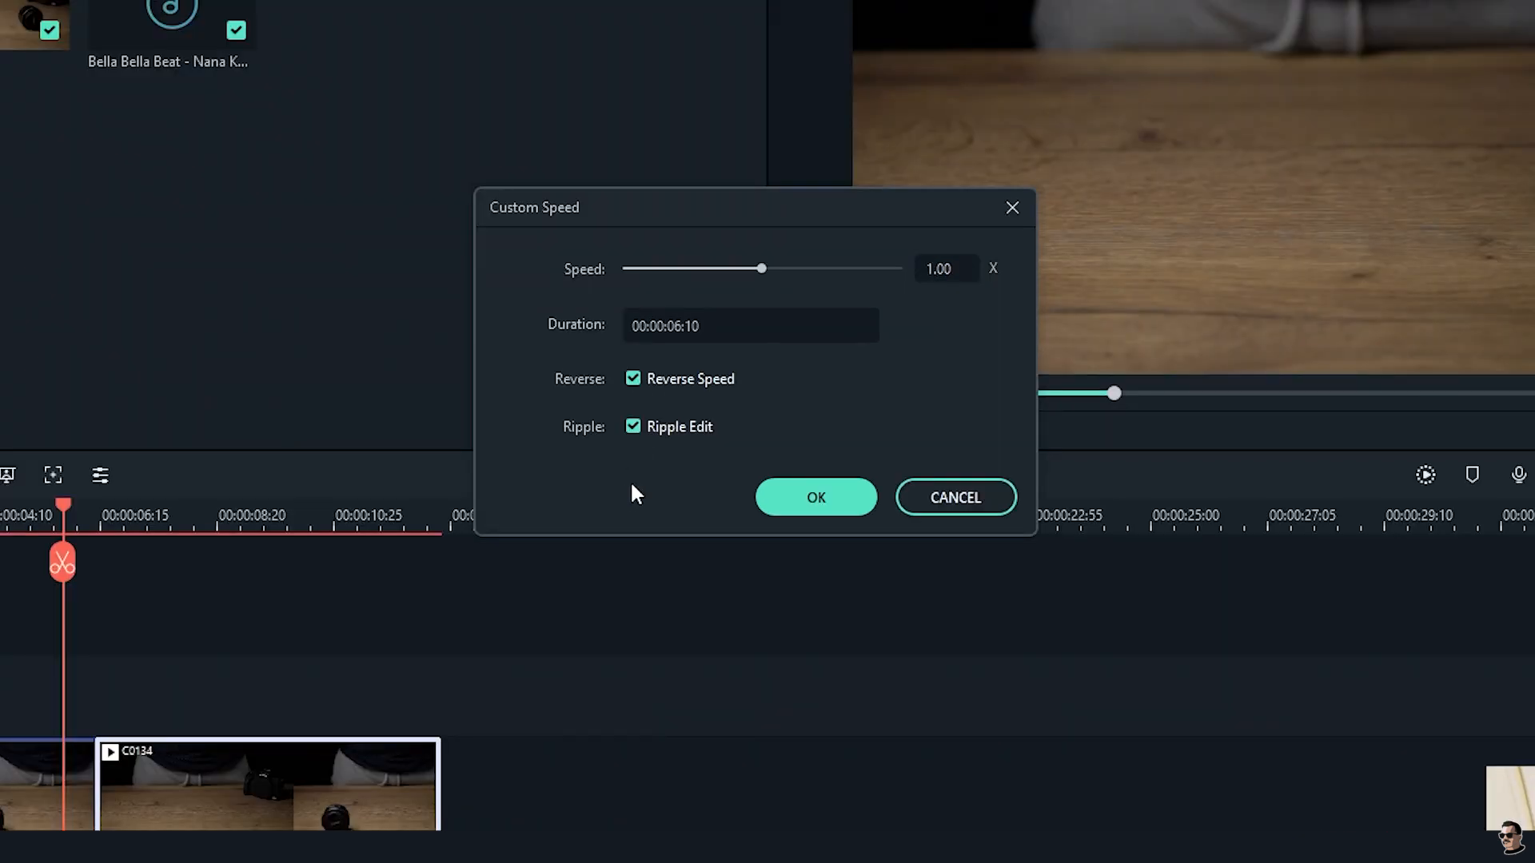
{"action": "left_click", "coordinate": [814, 497]}
{"action": "left_click", "coordinate": [814, 433]}
{"action": "left_click", "coordinate": [816, 498]}
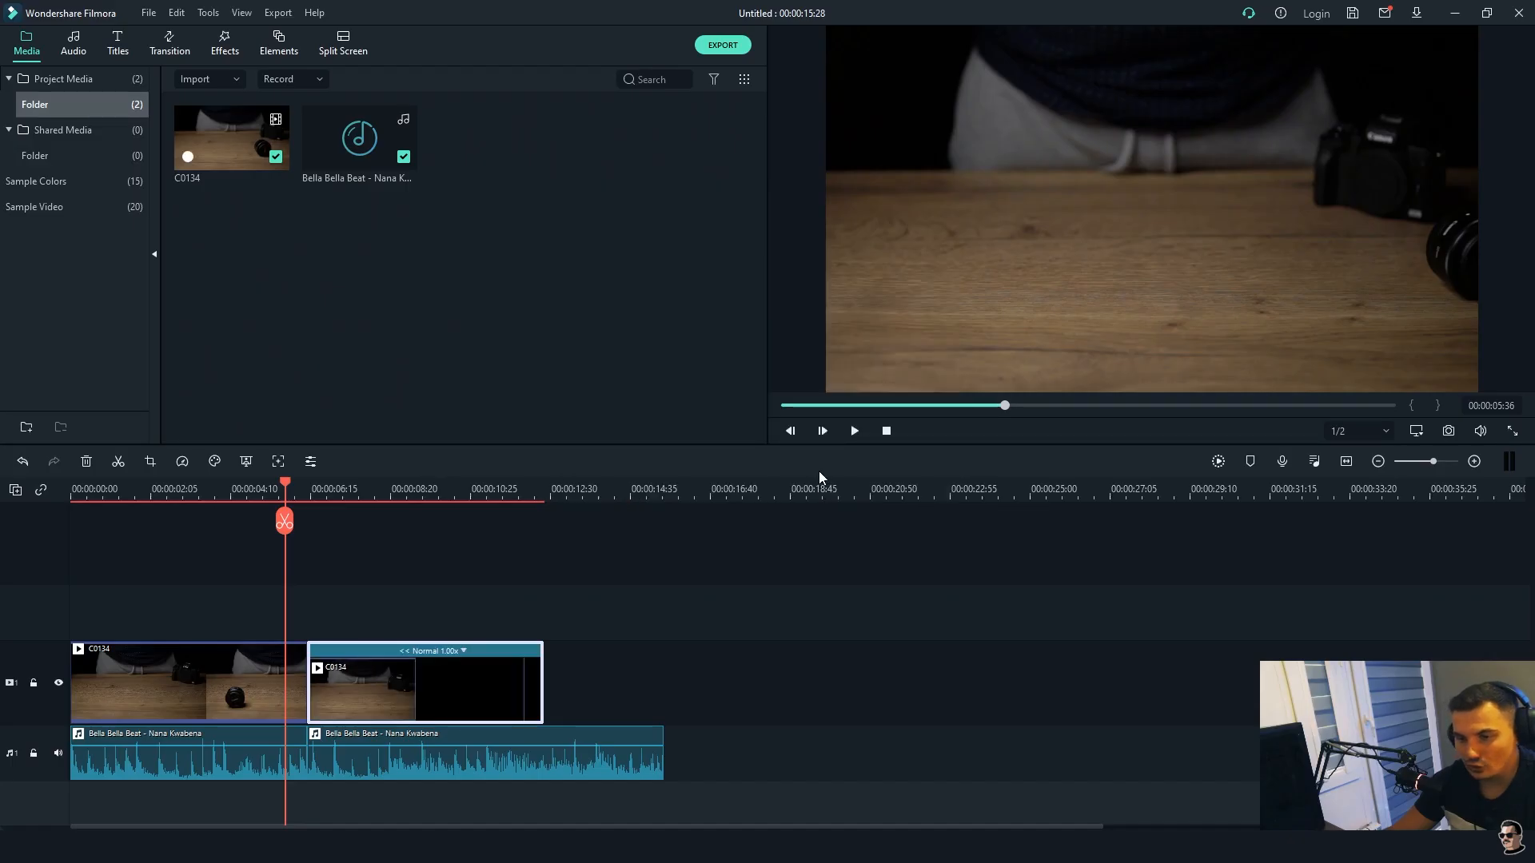
- Trim the music to the end of the reversed C0134 clip and preview the transition into the reversed clip
{"action": "left_click_drag", "start_coordinate": [663, 742], "coordinate": [542, 742]}
{"action": "left_click_drag", "start_coordinate": [286, 484], "coordinate": [231, 489]}
{"action": "key", "text": "space"}
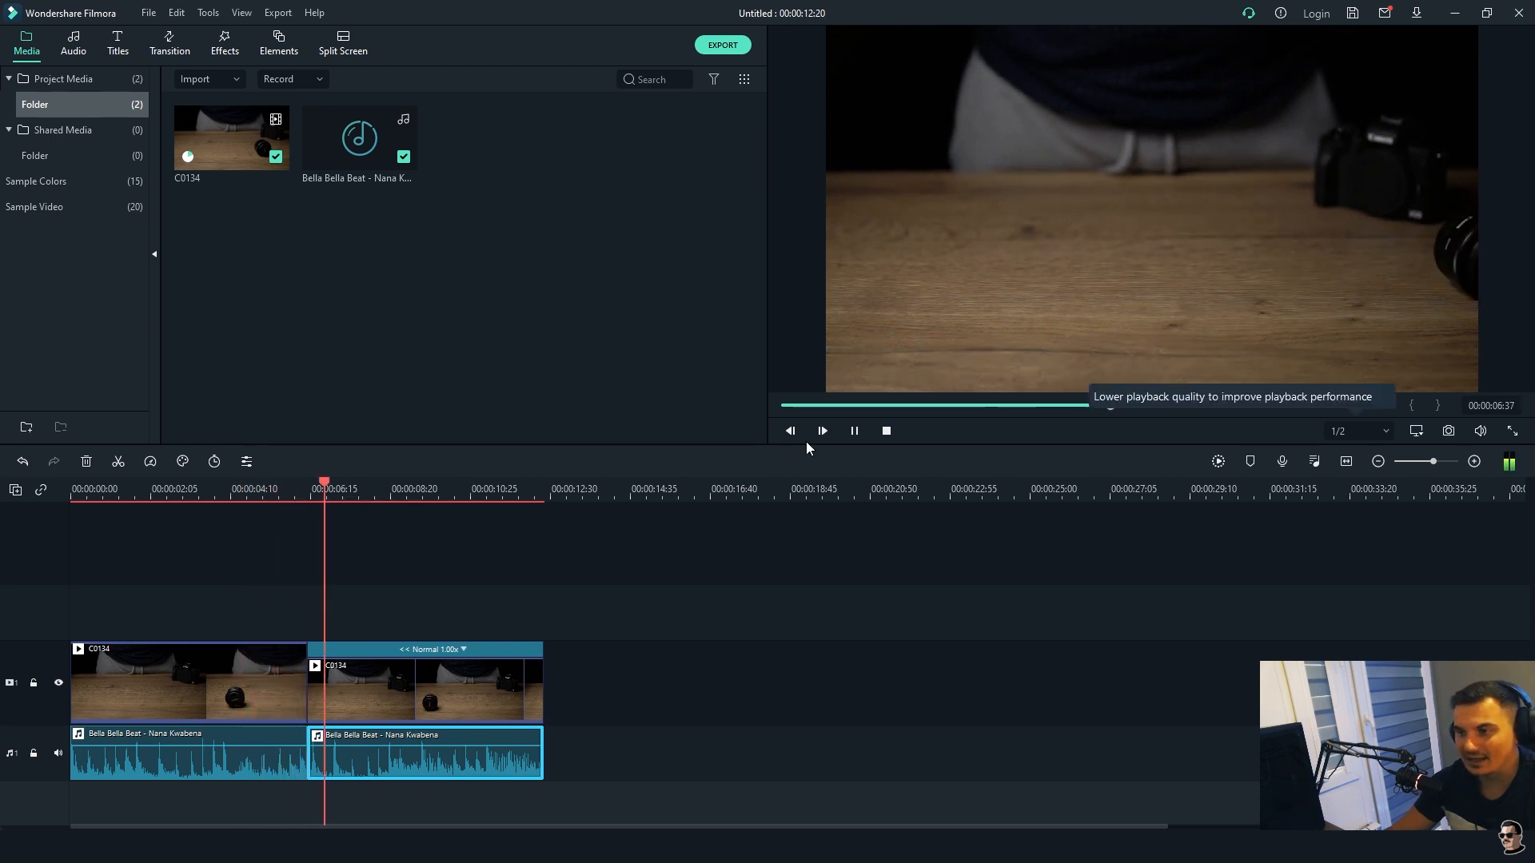
{"action": "left_click", "coordinate": [854, 431]}
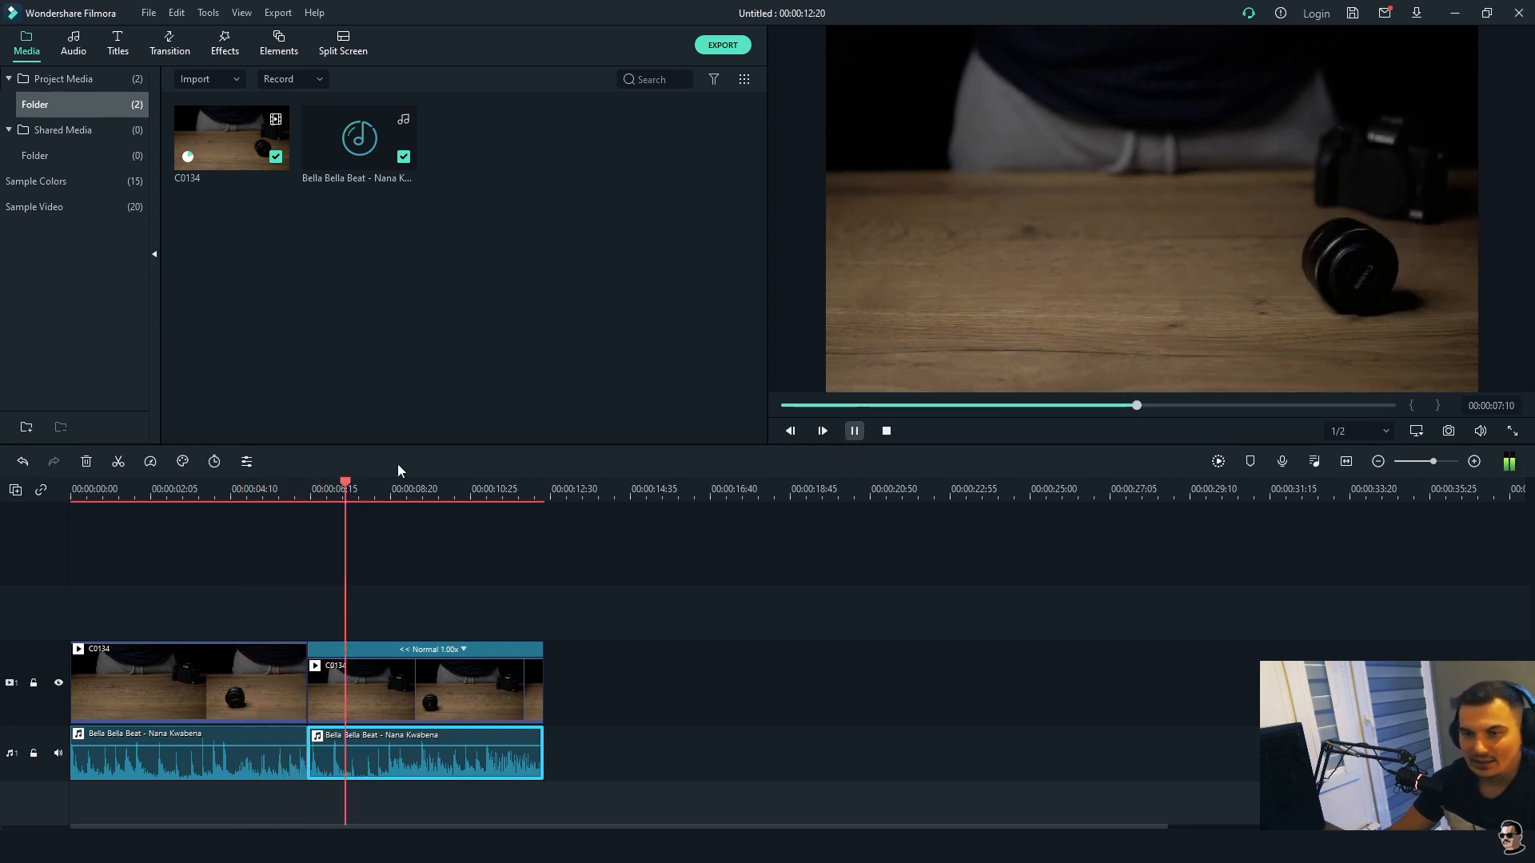
{"action": "left_click", "coordinate": [357, 482]}
{"action": "left_click_drag", "start_coordinate": [356, 484], "coordinate": [377, 486]}
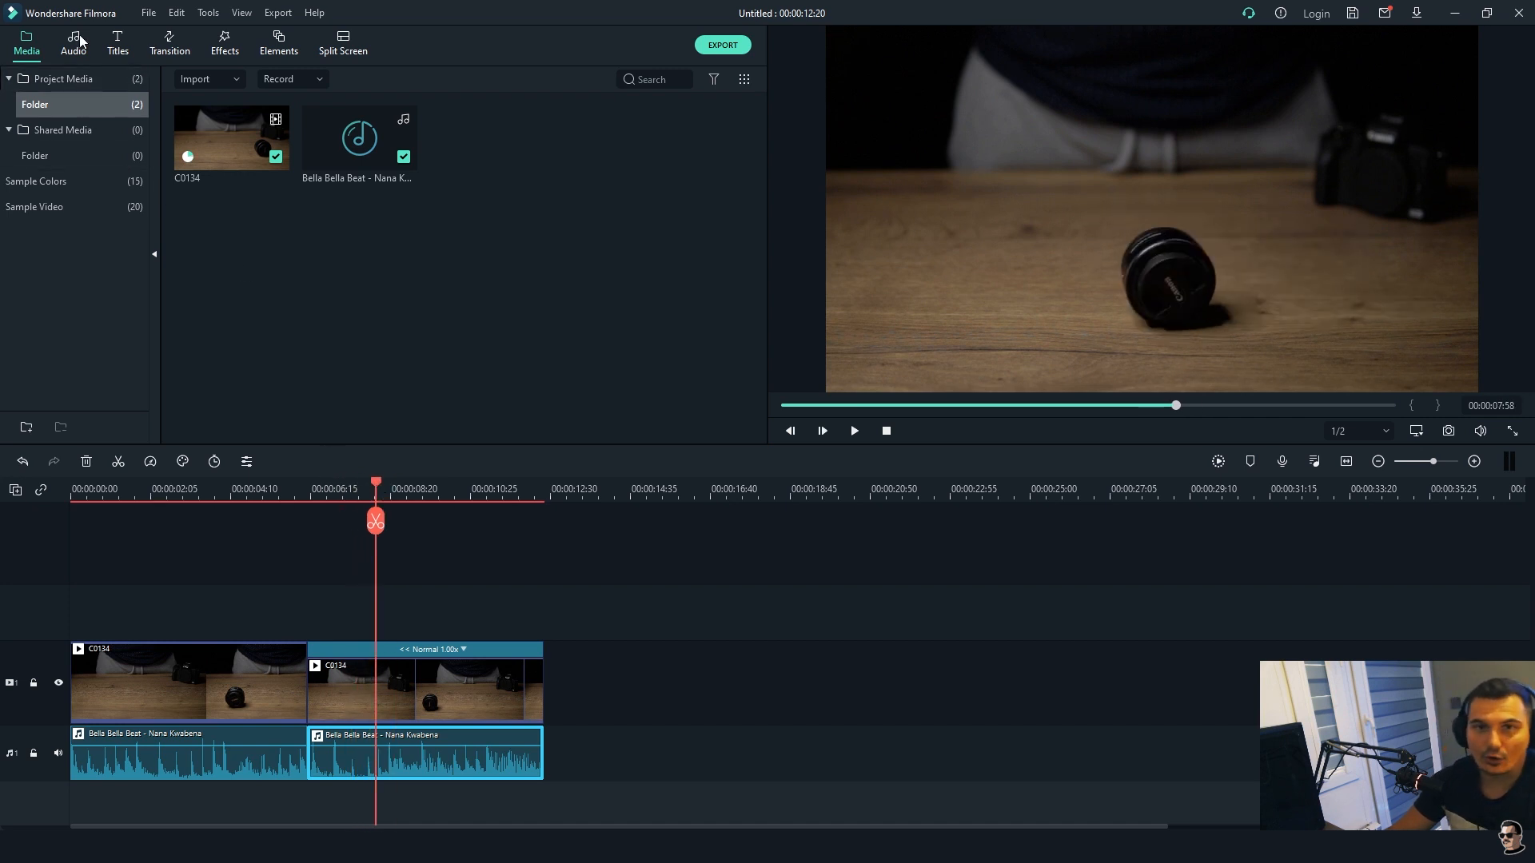
- Render a preview of the timeline for smoother playback
{"action": "left_click", "coordinate": [177, 13]}
{"action": "mouse_move", "coordinate": [152, 14]}
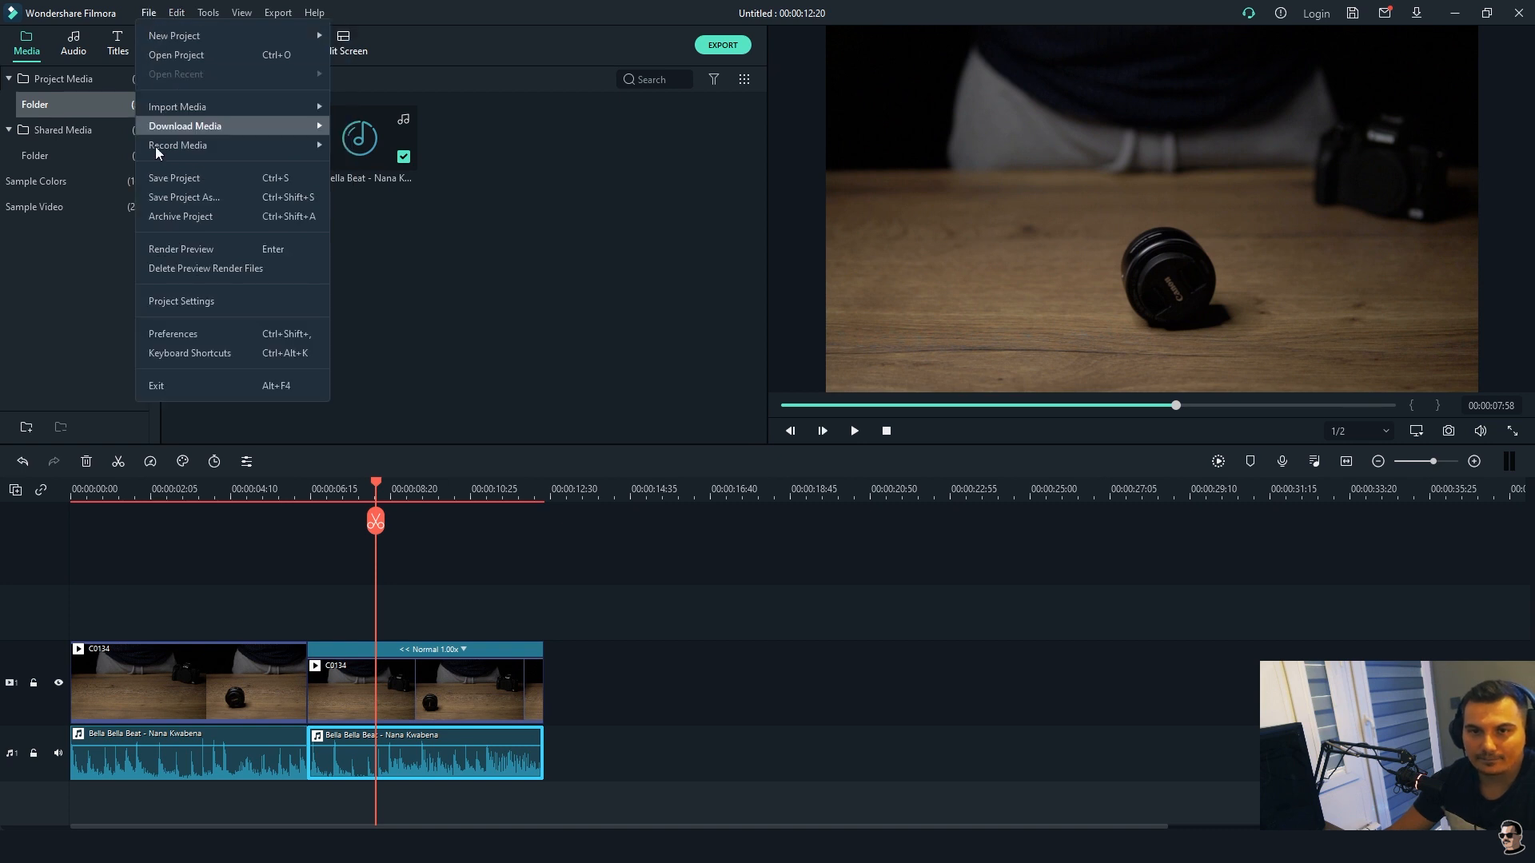
{"action": "left_click", "coordinate": [174, 253]}
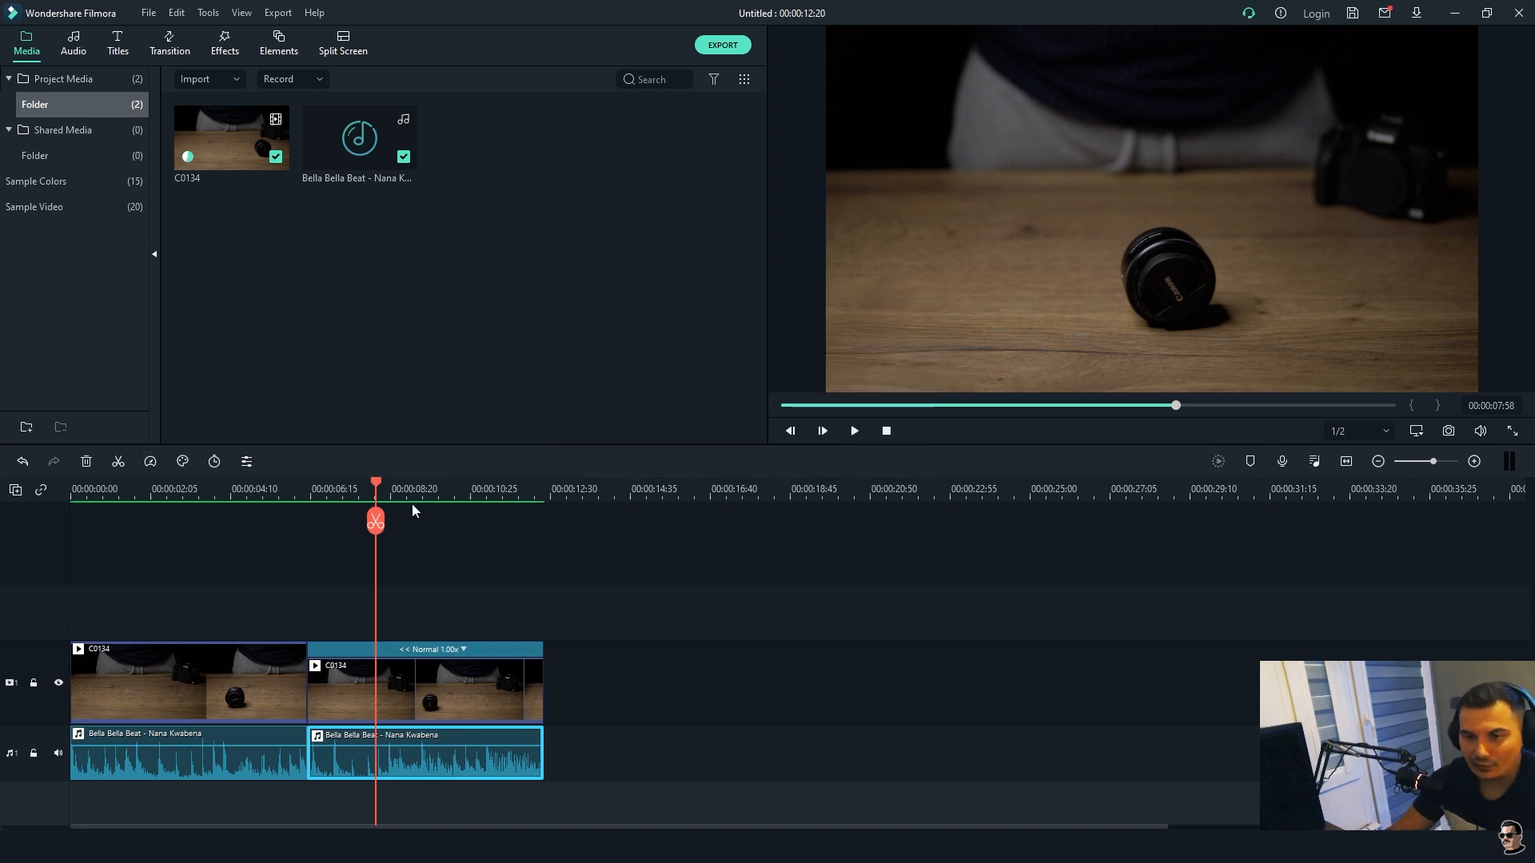
- Play the rendered sequence from the start and pause at 00:00:10:04, where the table is empty again
{"action": "left_click", "coordinate": [371, 484]}
{"action": "left_click_drag", "start_coordinate": [374, 483], "coordinate": [53, 512]}
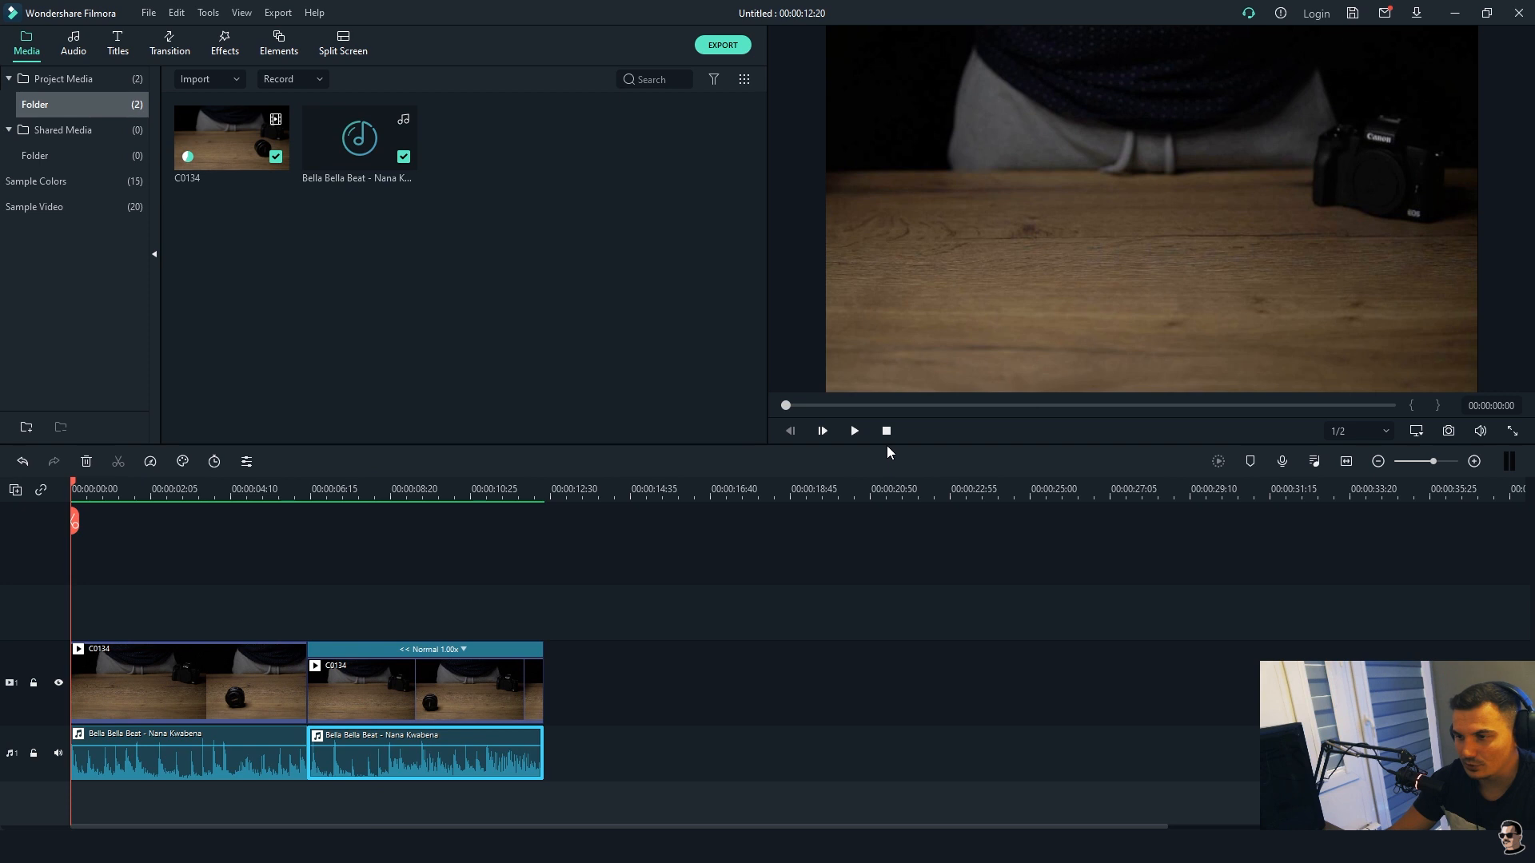
{"action": "left_click", "coordinate": [842, 433]}
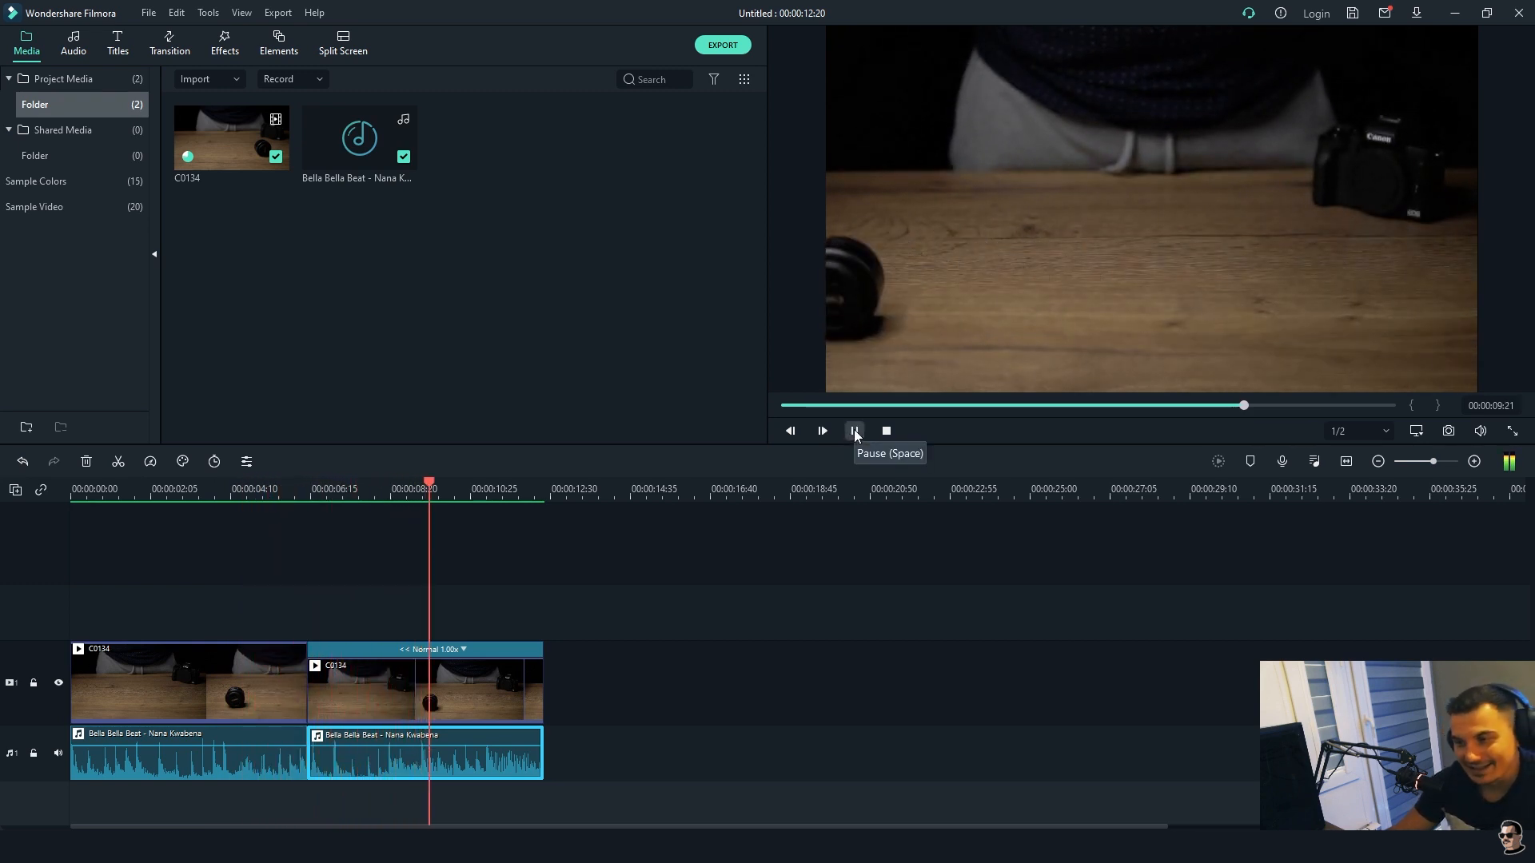
{"action": "left_click", "coordinate": [854, 430]}
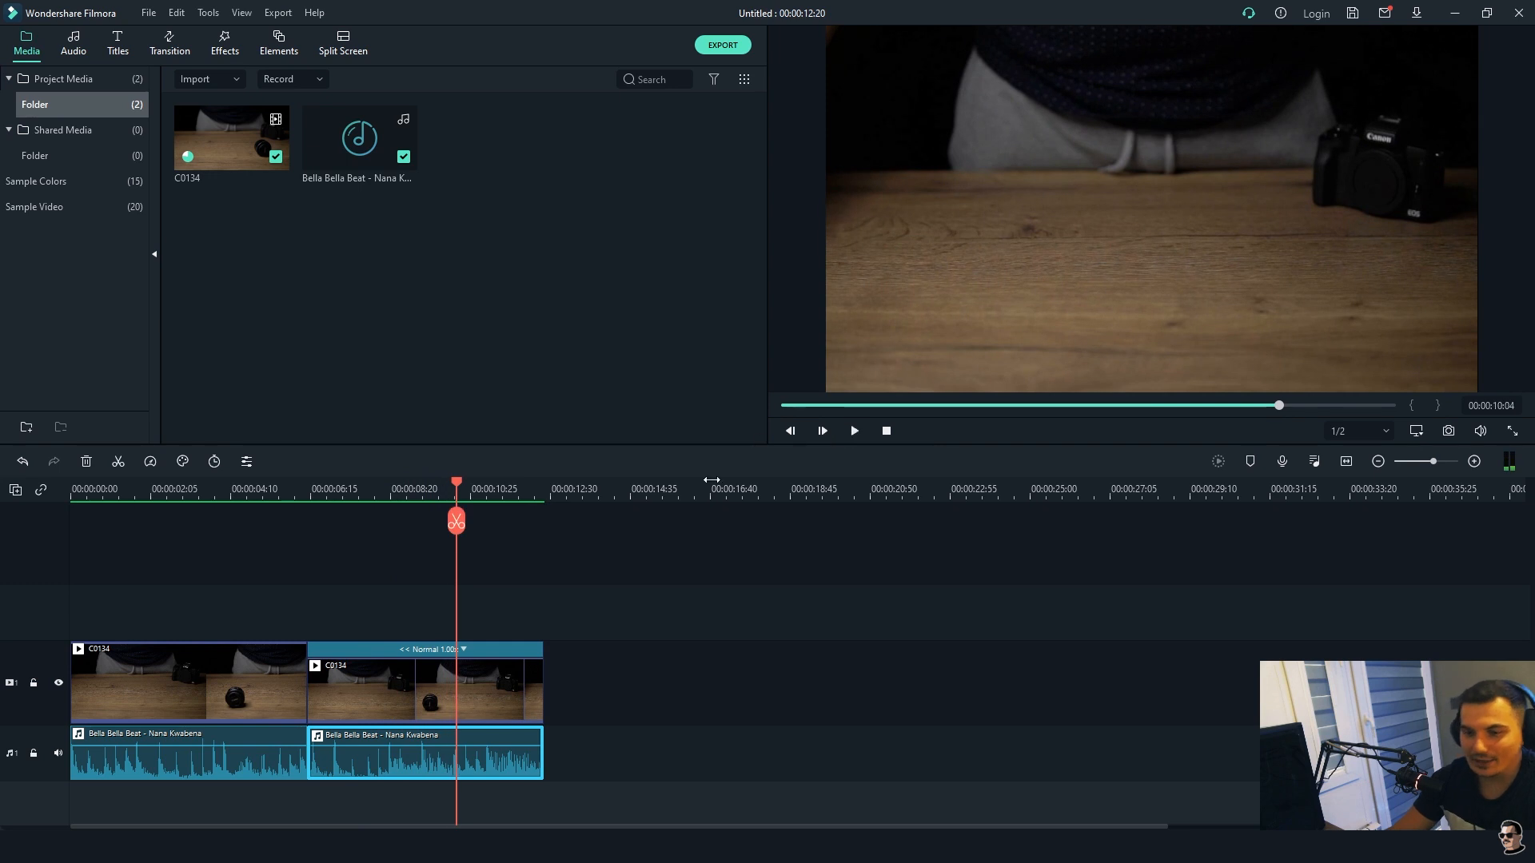
- Trim the ends of the reversed C0134 clip and the music to the playhead at 00:00:10:04
{"action": "left_click", "coordinate": [541, 681]}
{"action": "left_click_drag", "start_coordinate": [543, 666], "coordinate": [463, 666]}
{"action": "left_click_drag", "start_coordinate": [461, 667], "coordinate": [461, 667]}
{"action": "left_click", "coordinate": [537, 747]}
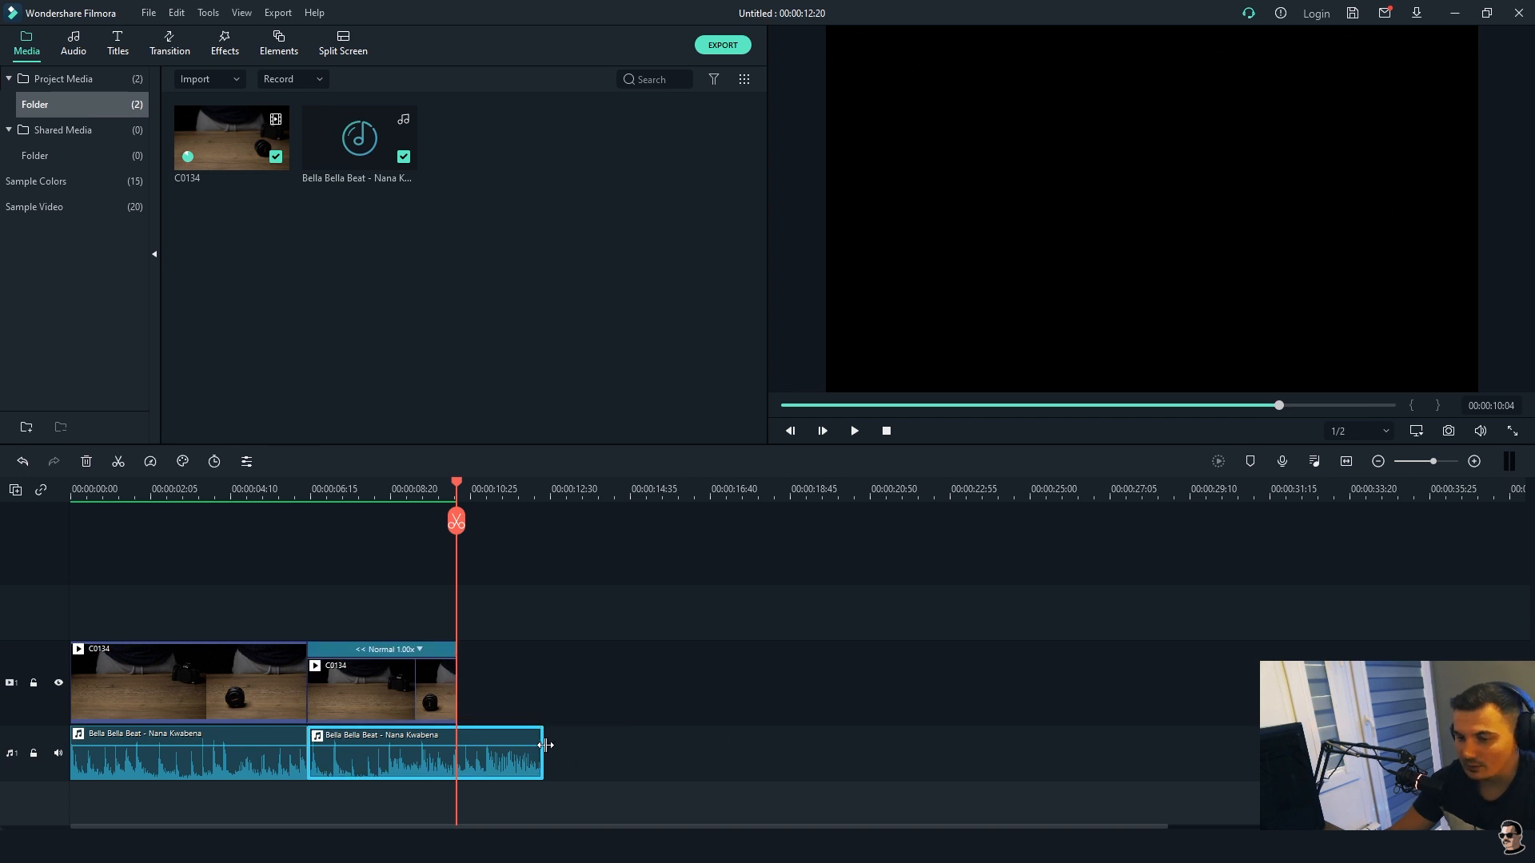
{"action": "left_click_drag", "start_coordinate": [540, 749], "coordinate": [457, 750]}
- Lower the volume of the first Bella Bella Beat music clip to about -12.48 dB and accept the audio settings
{"action": "left_click", "coordinate": [235, 758]}
{"action": "mouse_move", "coordinate": [233, 745]}
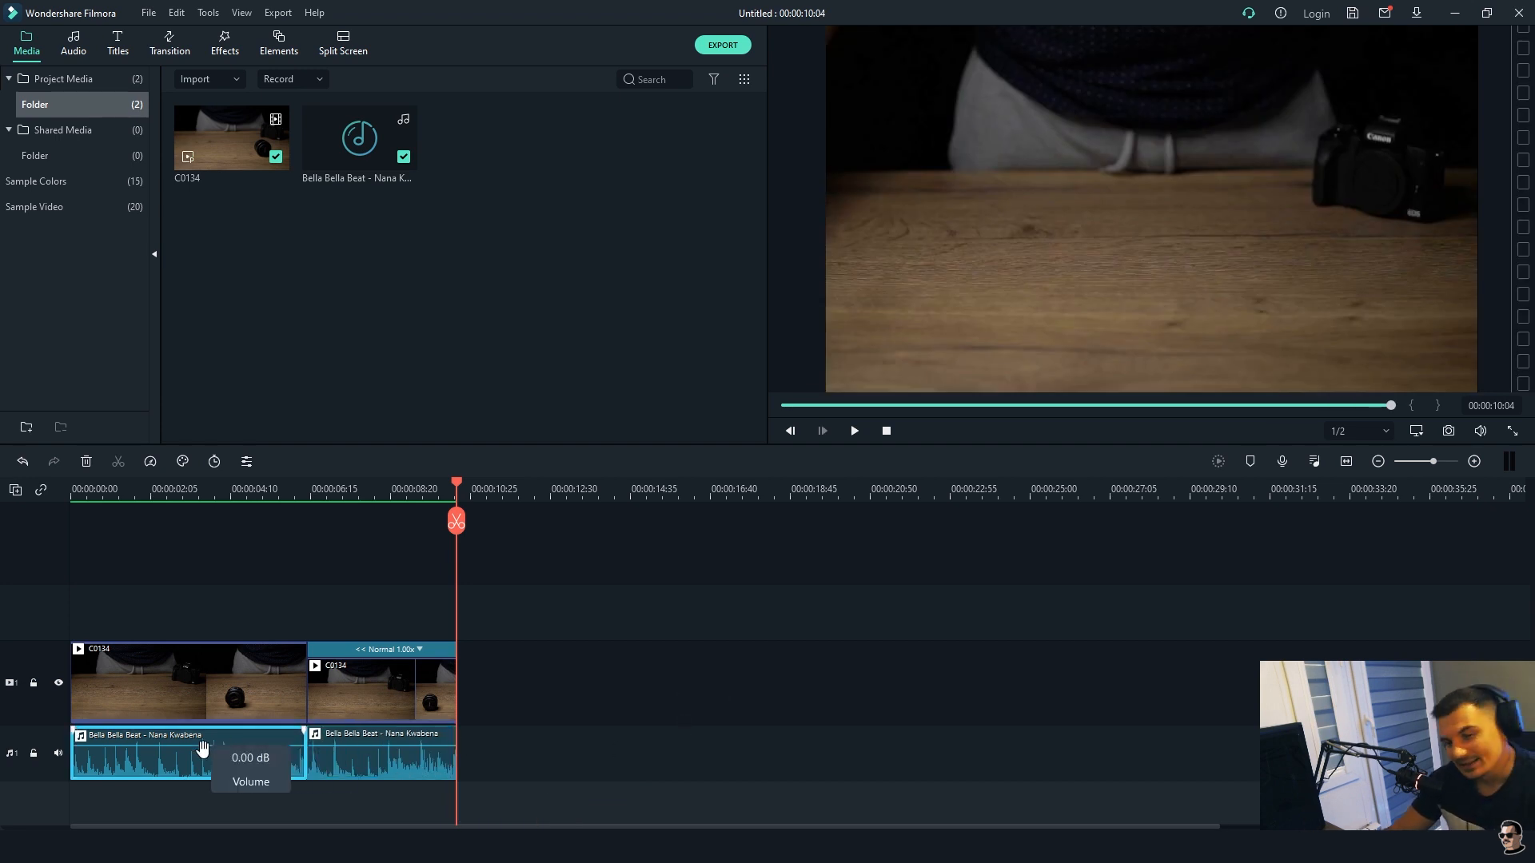
{"action": "right_click", "coordinate": [200, 751]}
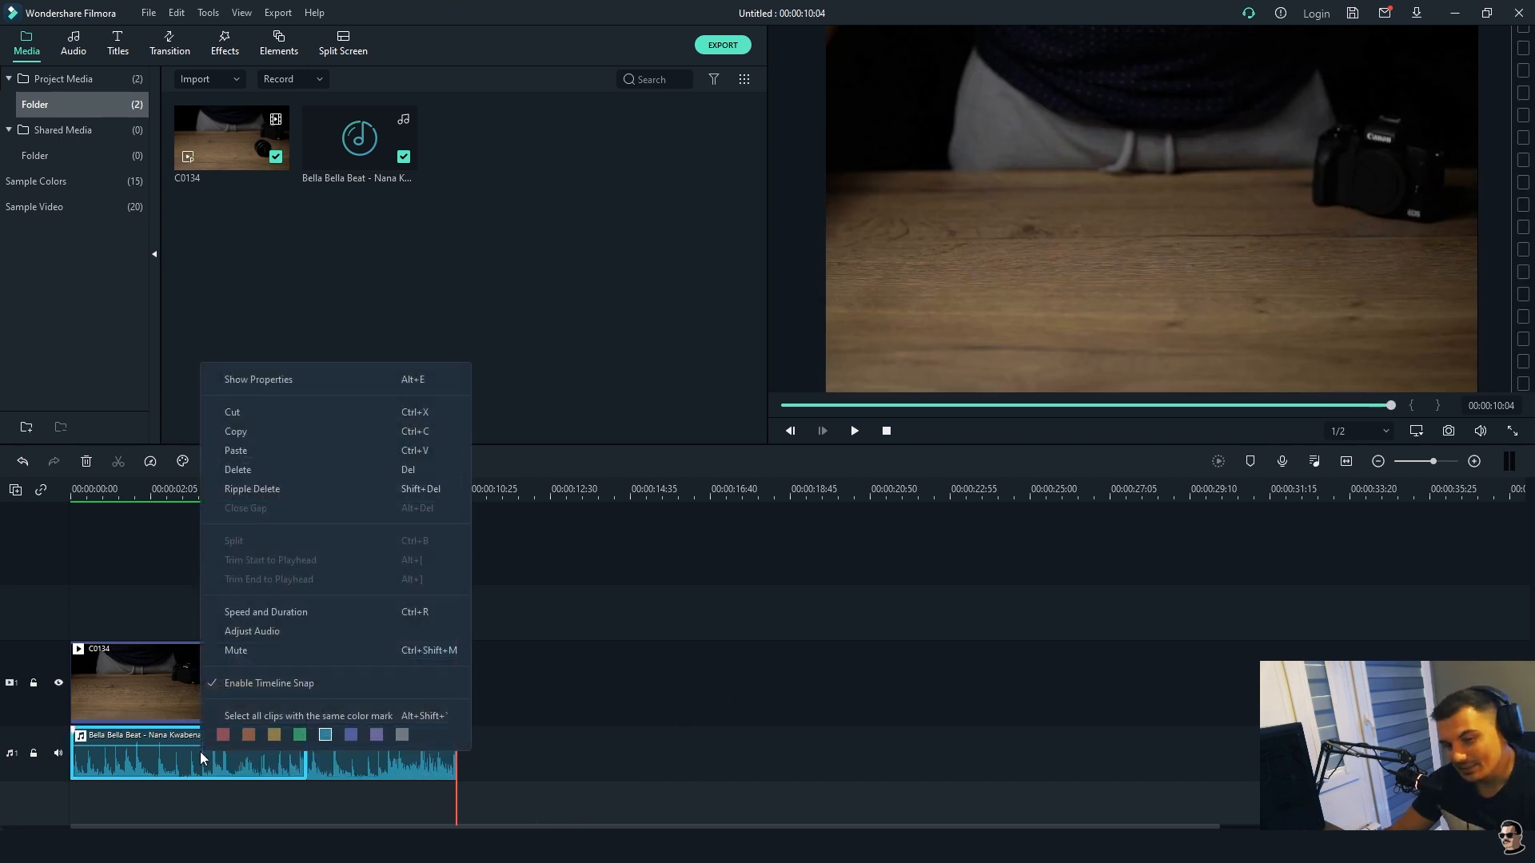
{"action": "left_click", "coordinate": [285, 635]}
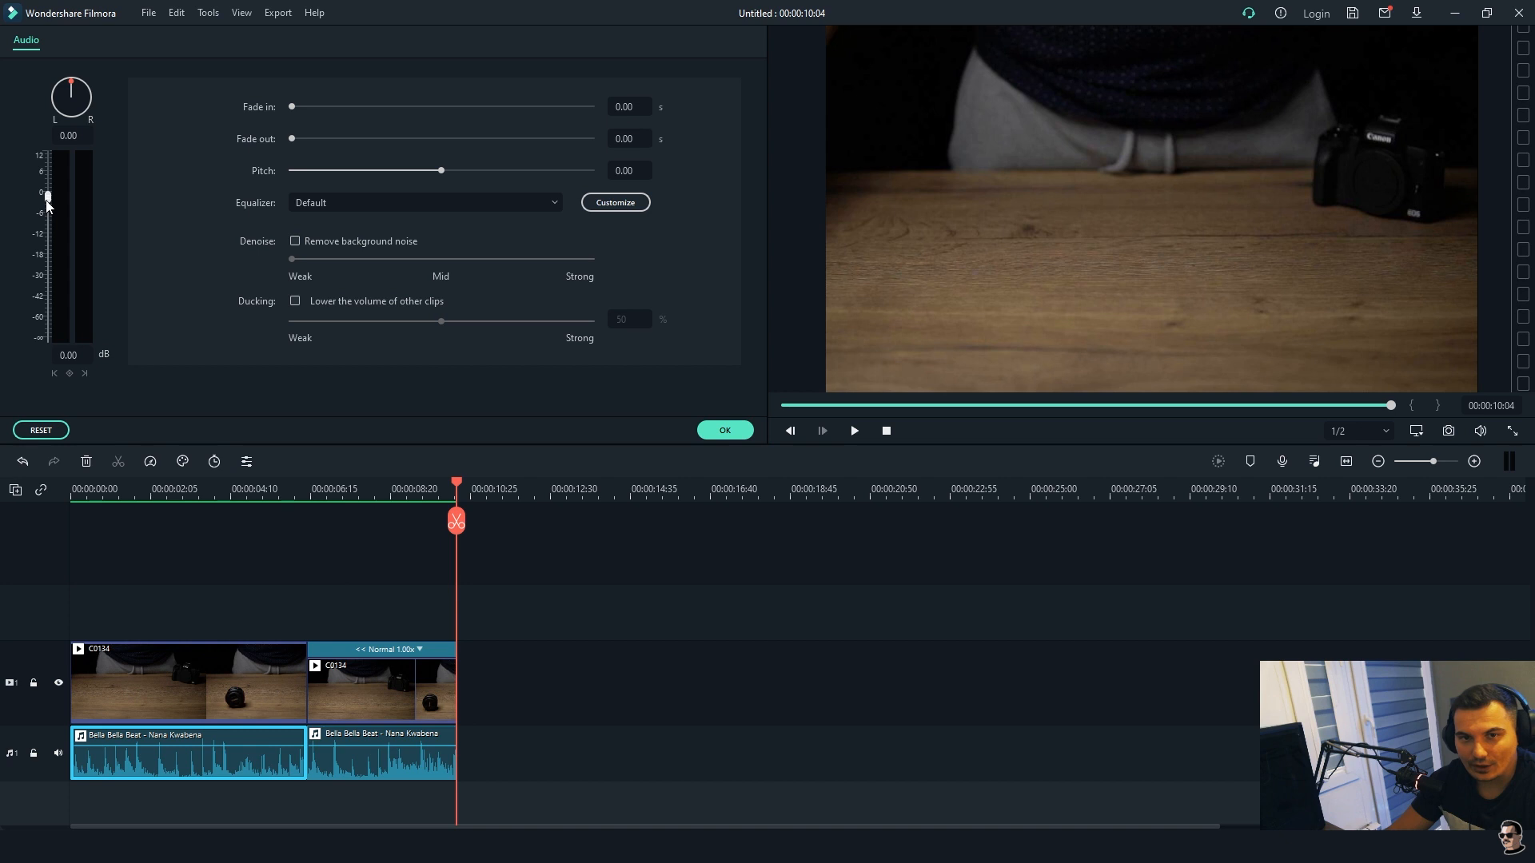
{"action": "left_click_drag", "start_coordinate": [45, 200], "coordinate": [43, 238]}
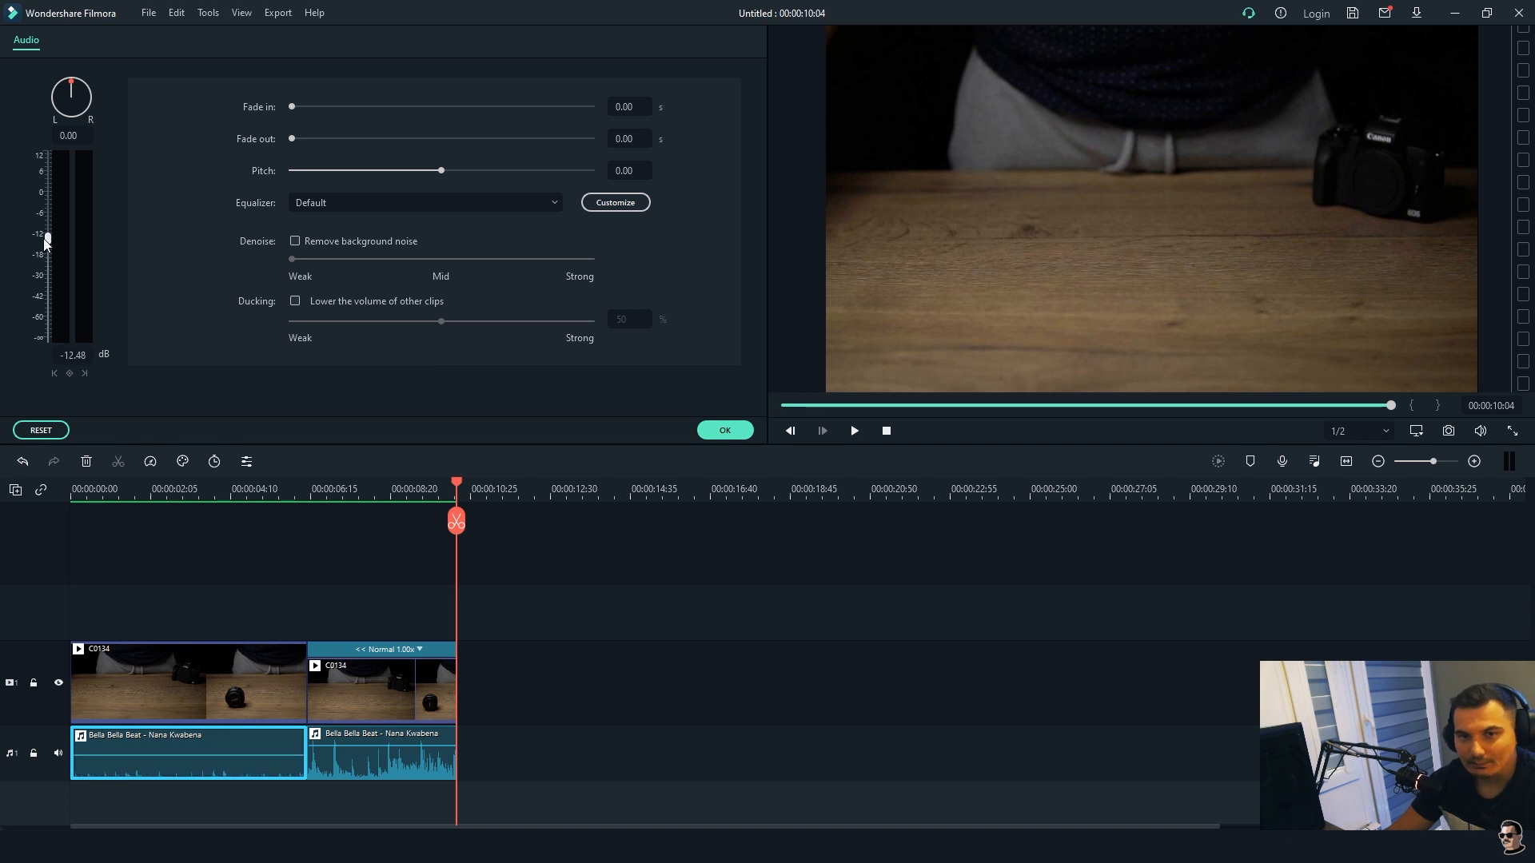
{"action": "left_click", "coordinate": [729, 428]}
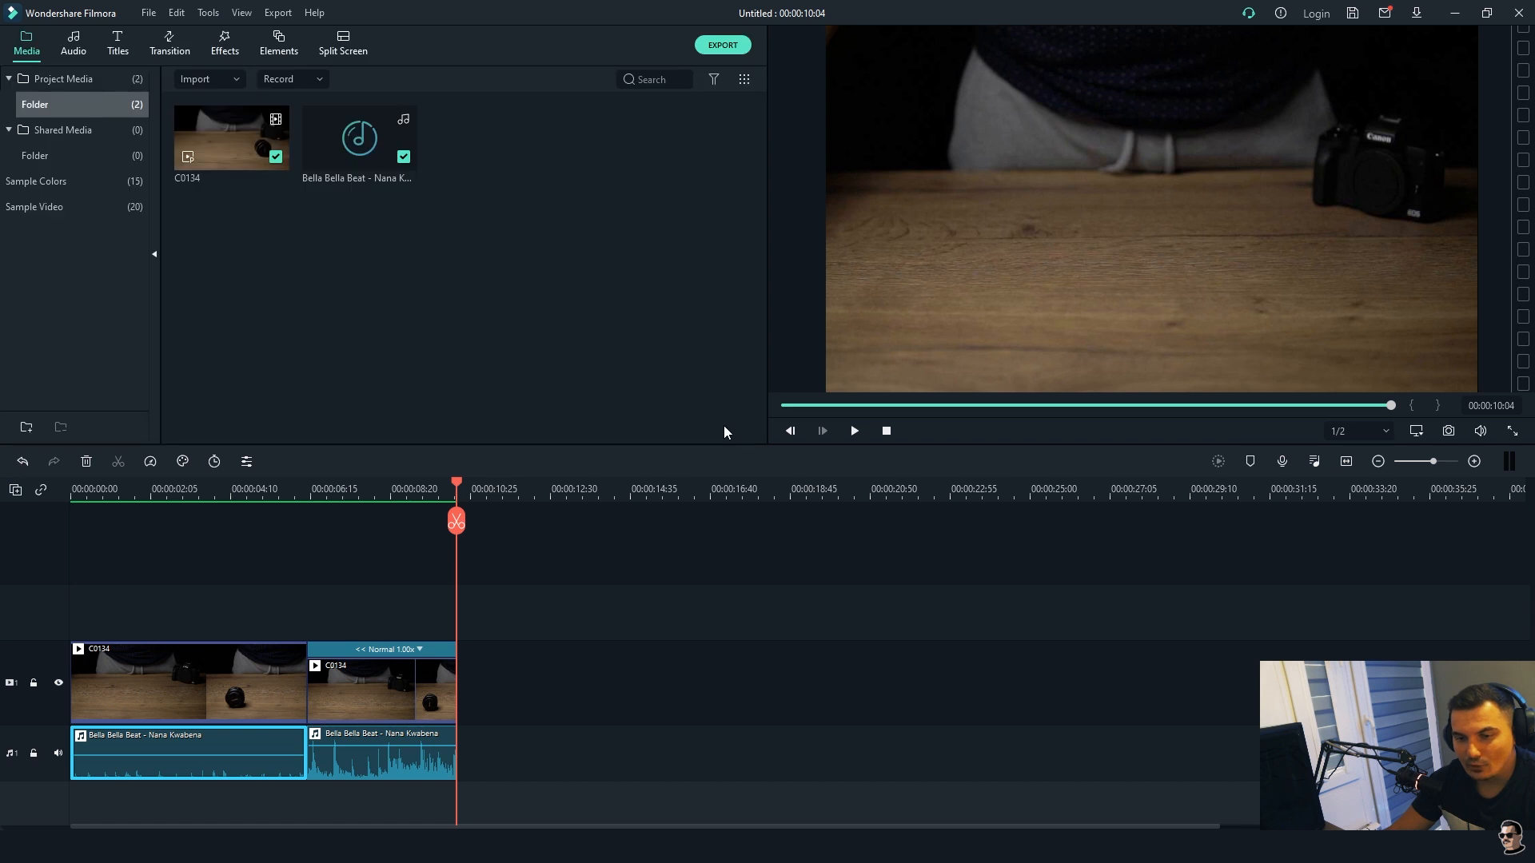
- Lower the volume of the second music clip, under the reversed footage, to about -12.96 dB
{"action": "right_click", "coordinate": [377, 760]}
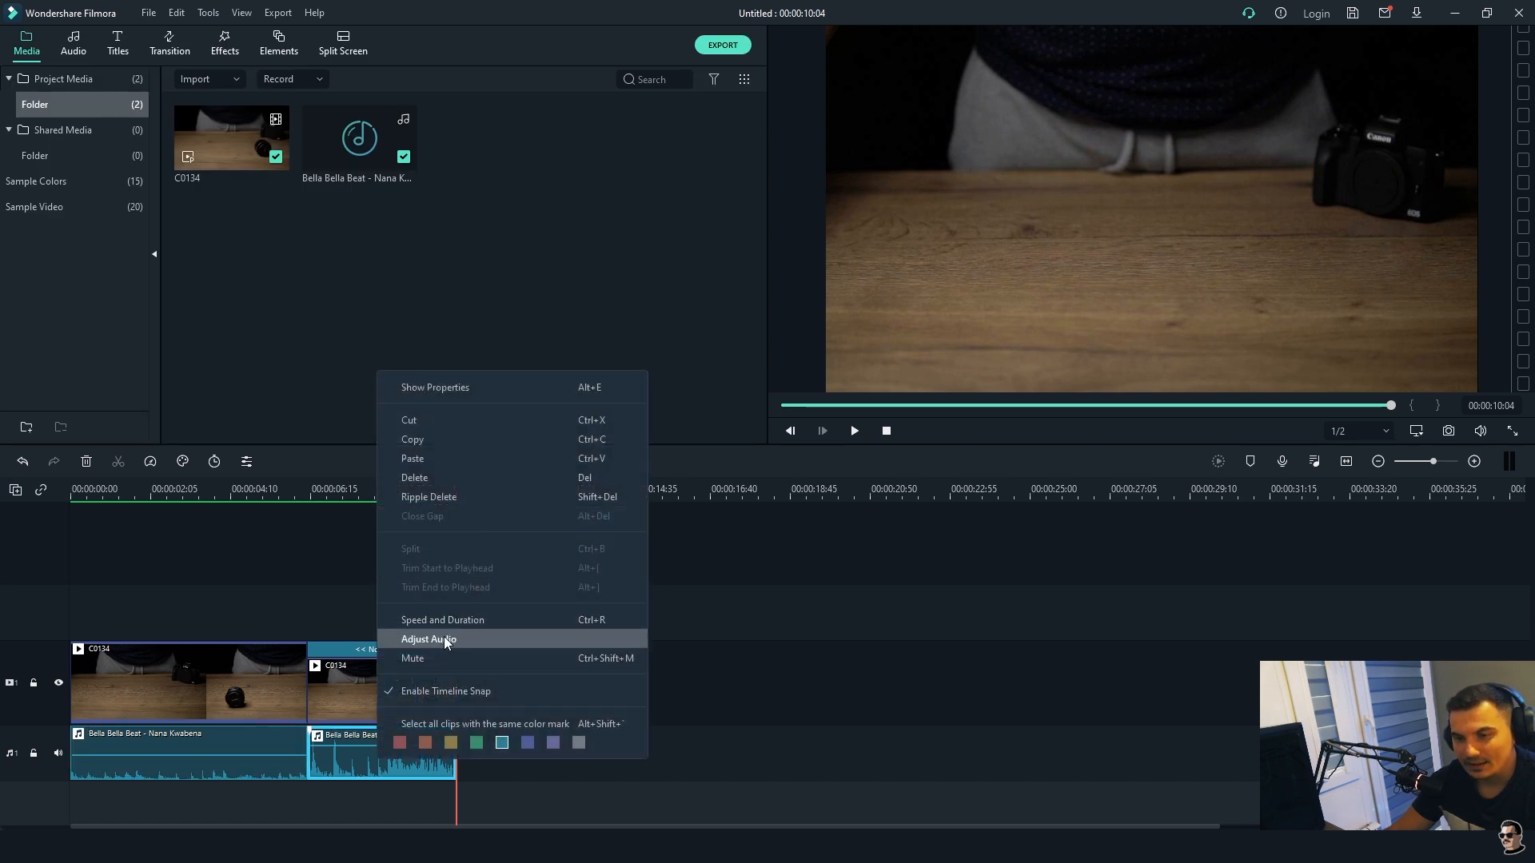
{"action": "left_click", "coordinate": [445, 640]}
{"action": "left_click_drag", "start_coordinate": [49, 200], "coordinate": [50, 245]}
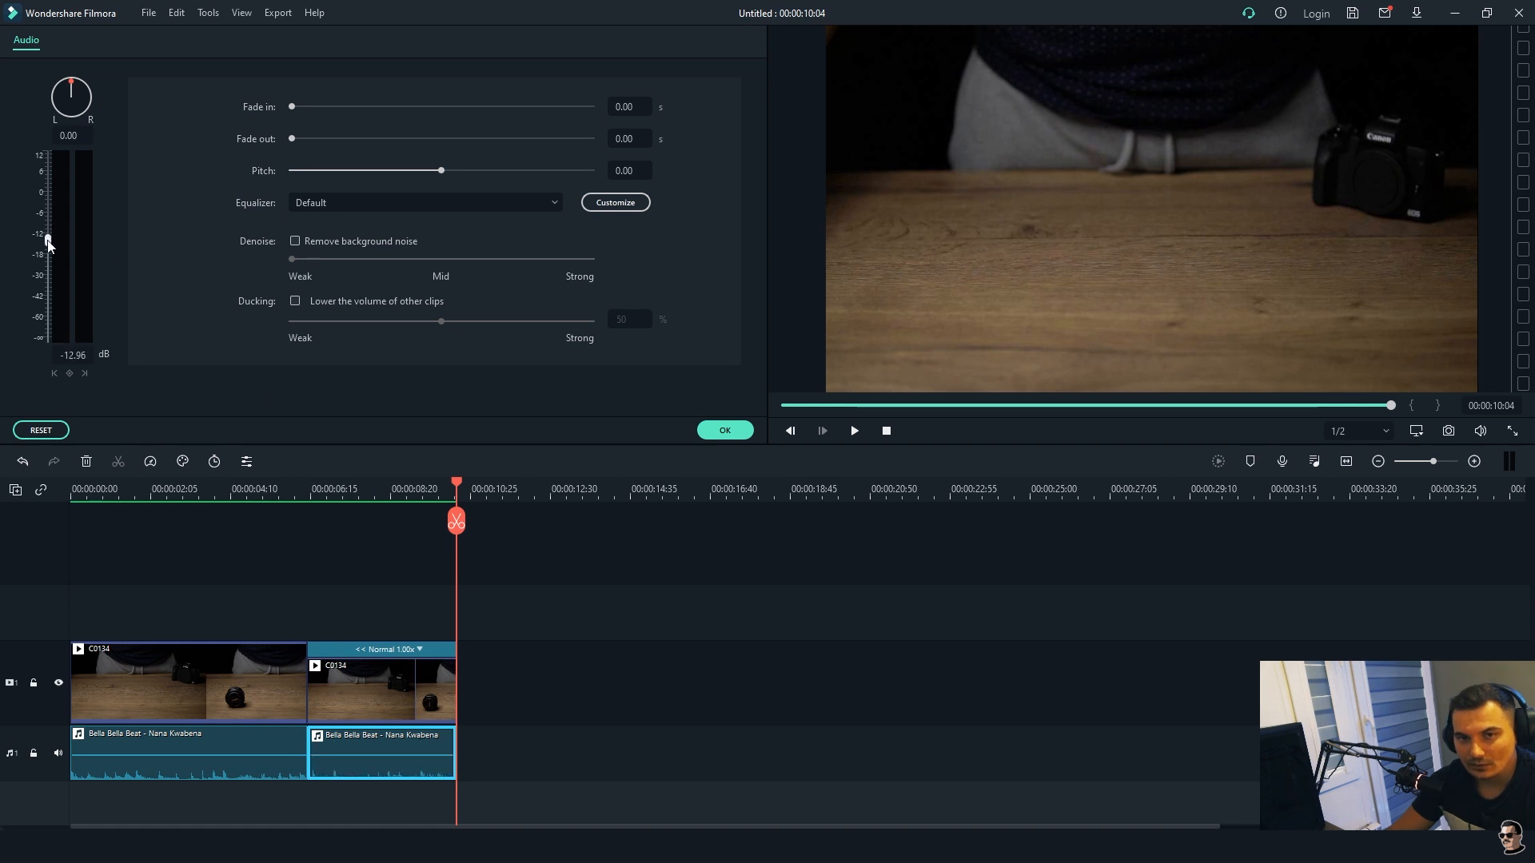
{"action": "left_click", "coordinate": [725, 430]}
- Play the sequence from the start to check the quieter music, and review the ending of the reversed clip
{"action": "left_click_drag", "start_coordinate": [449, 480], "coordinate": [37, 507]}
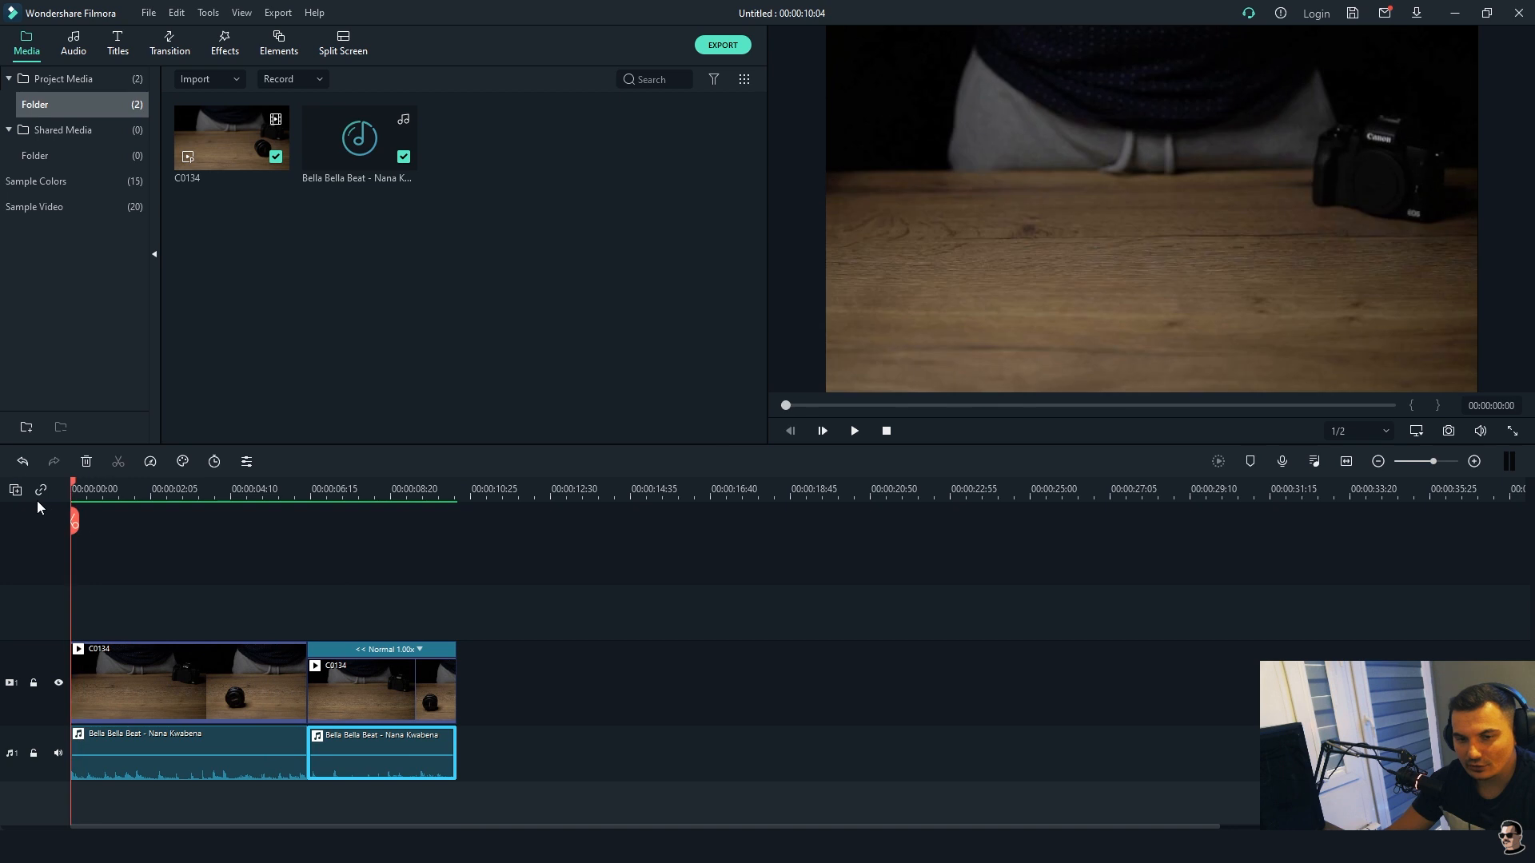
{"action": "key", "text": "space"}
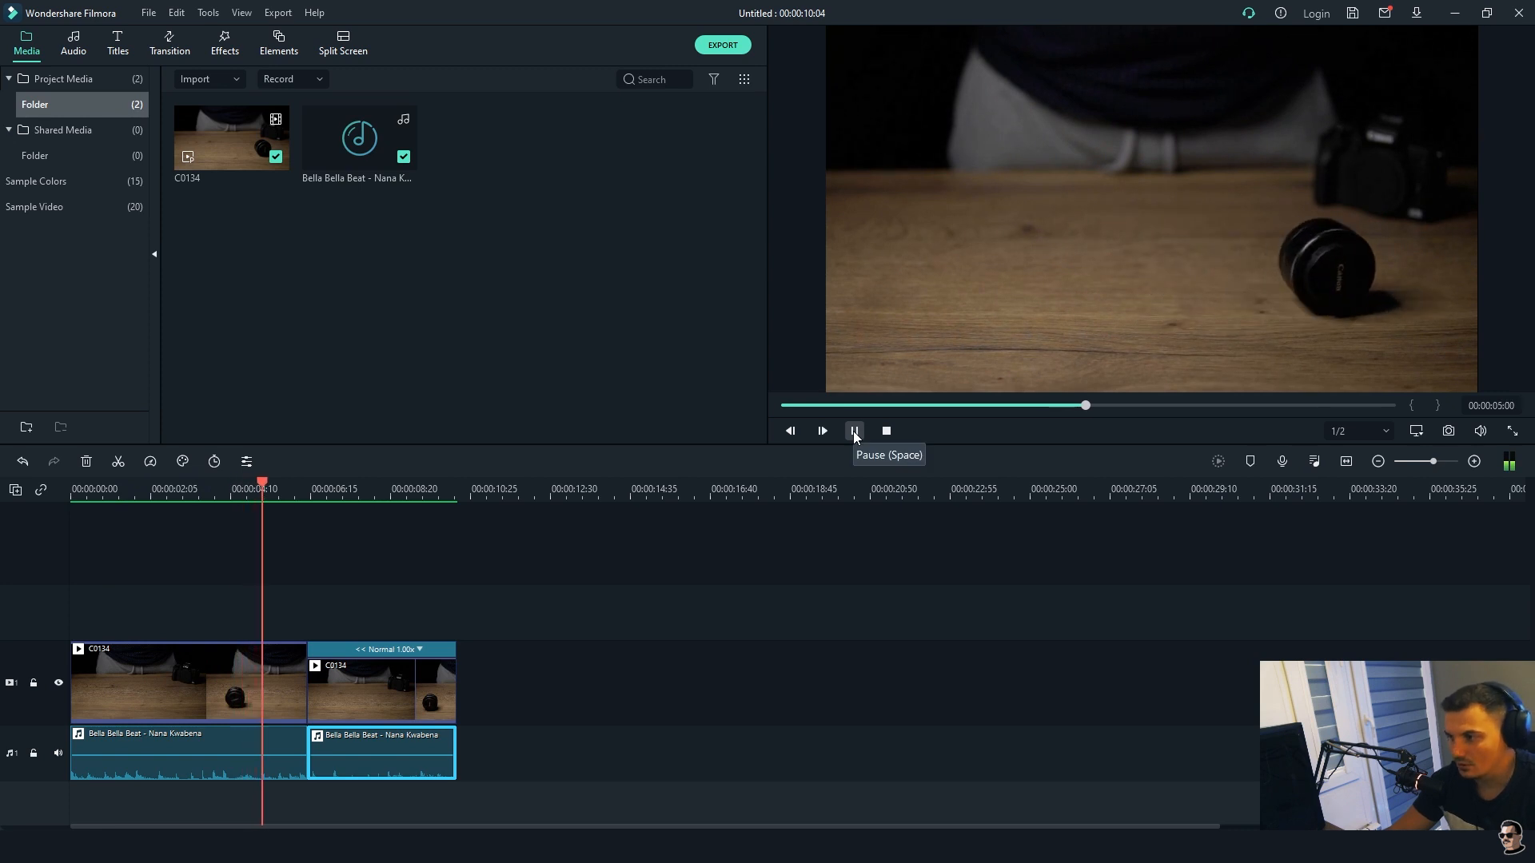
{"action": "left_click", "coordinate": [854, 436]}
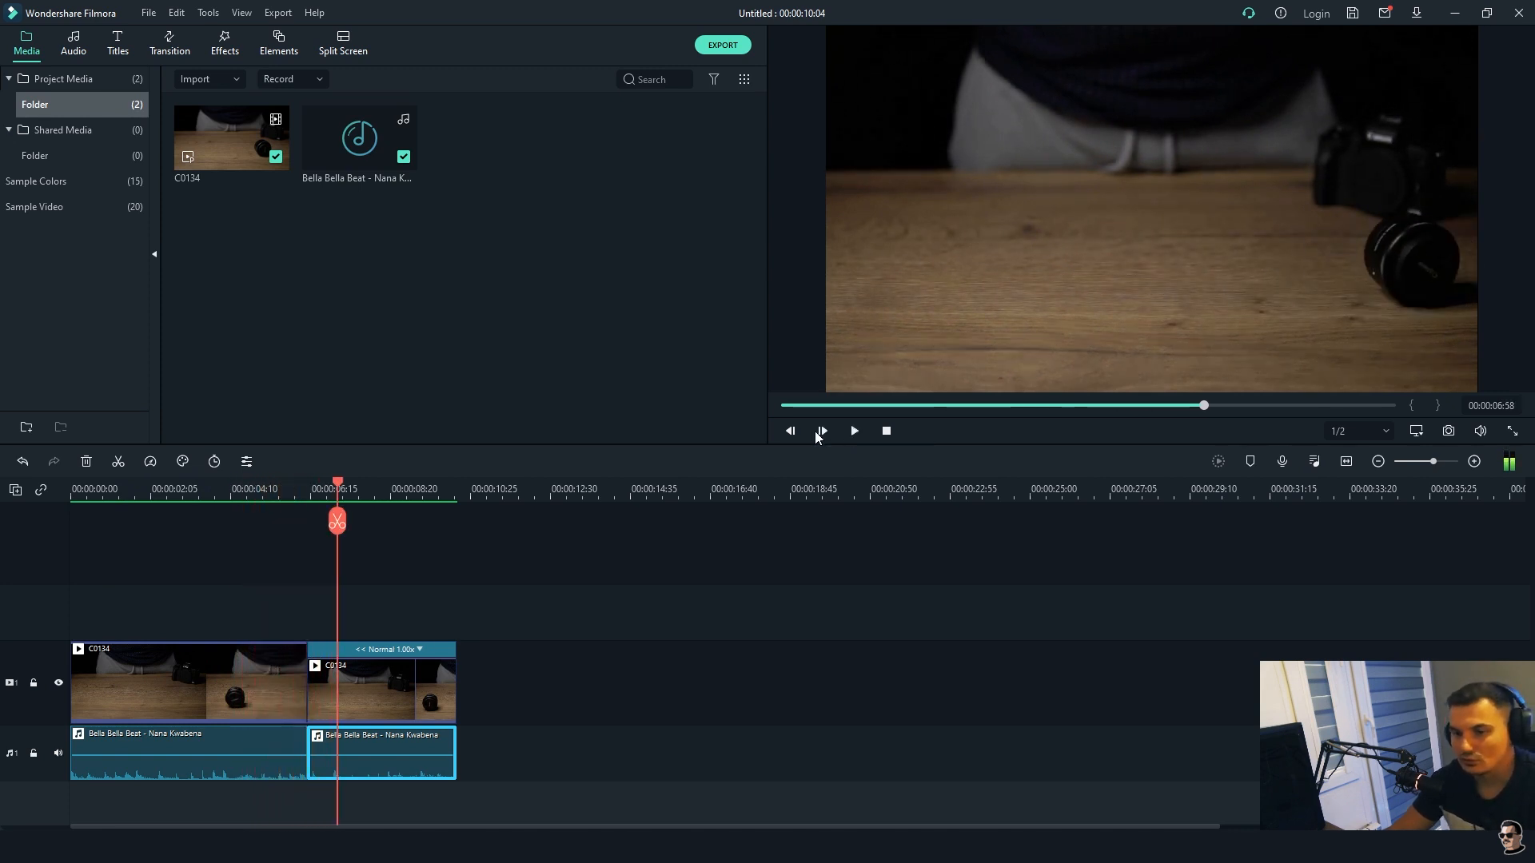
{"action": "left_click_drag", "start_coordinate": [337, 494], "coordinate": [416, 525]}
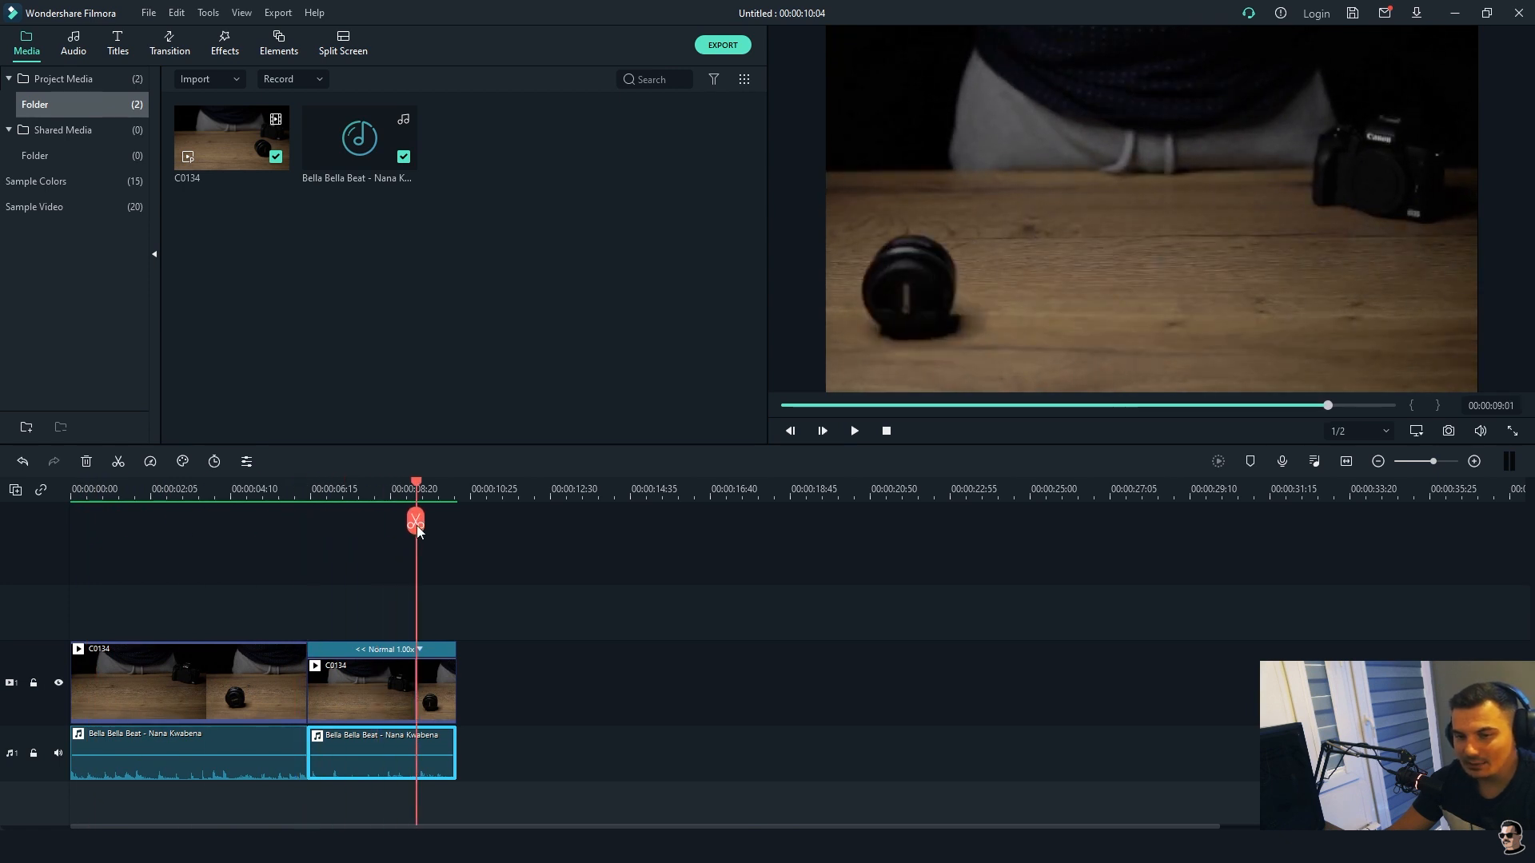
{"action": "key", "text": "space"}
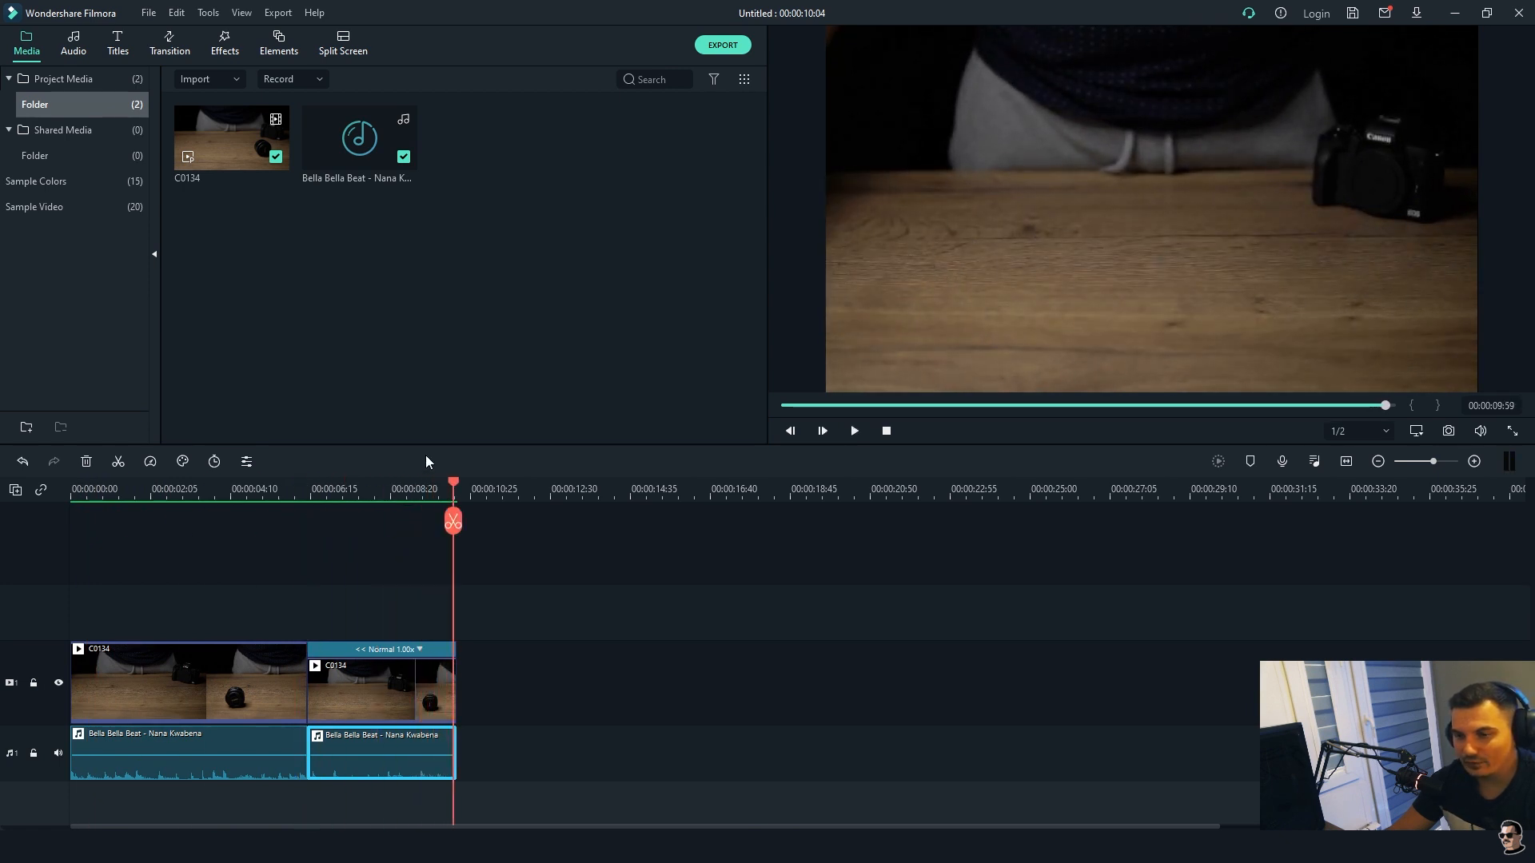
{"action": "left_click_drag", "start_coordinate": [453, 482], "coordinate": [418, 478]}
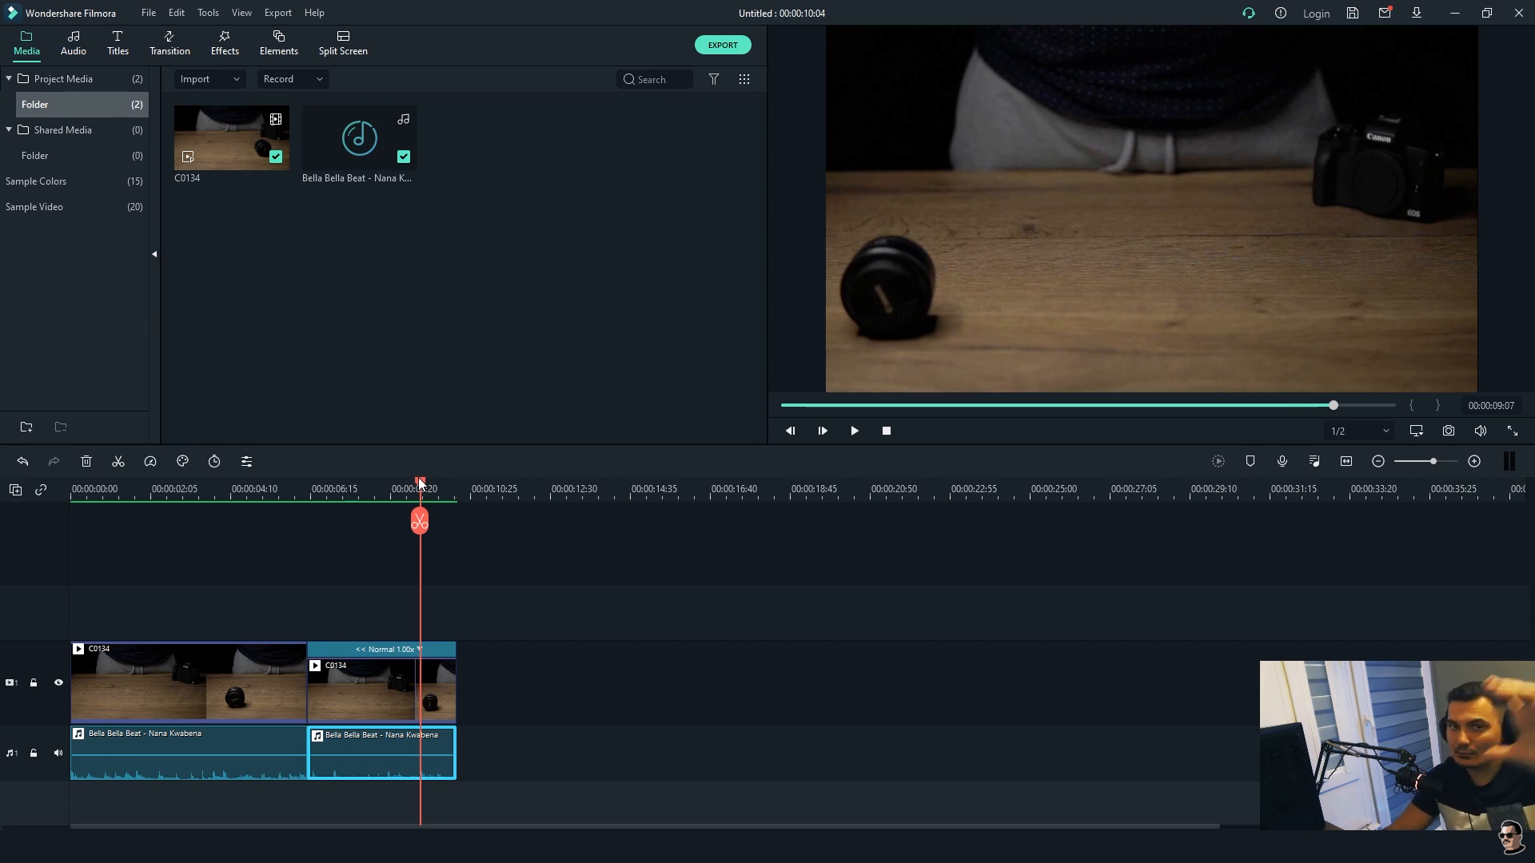
- Apply the Fade Out preset animation to the reversed C0134 clip
{"action": "left_click", "coordinate": [442, 698]}
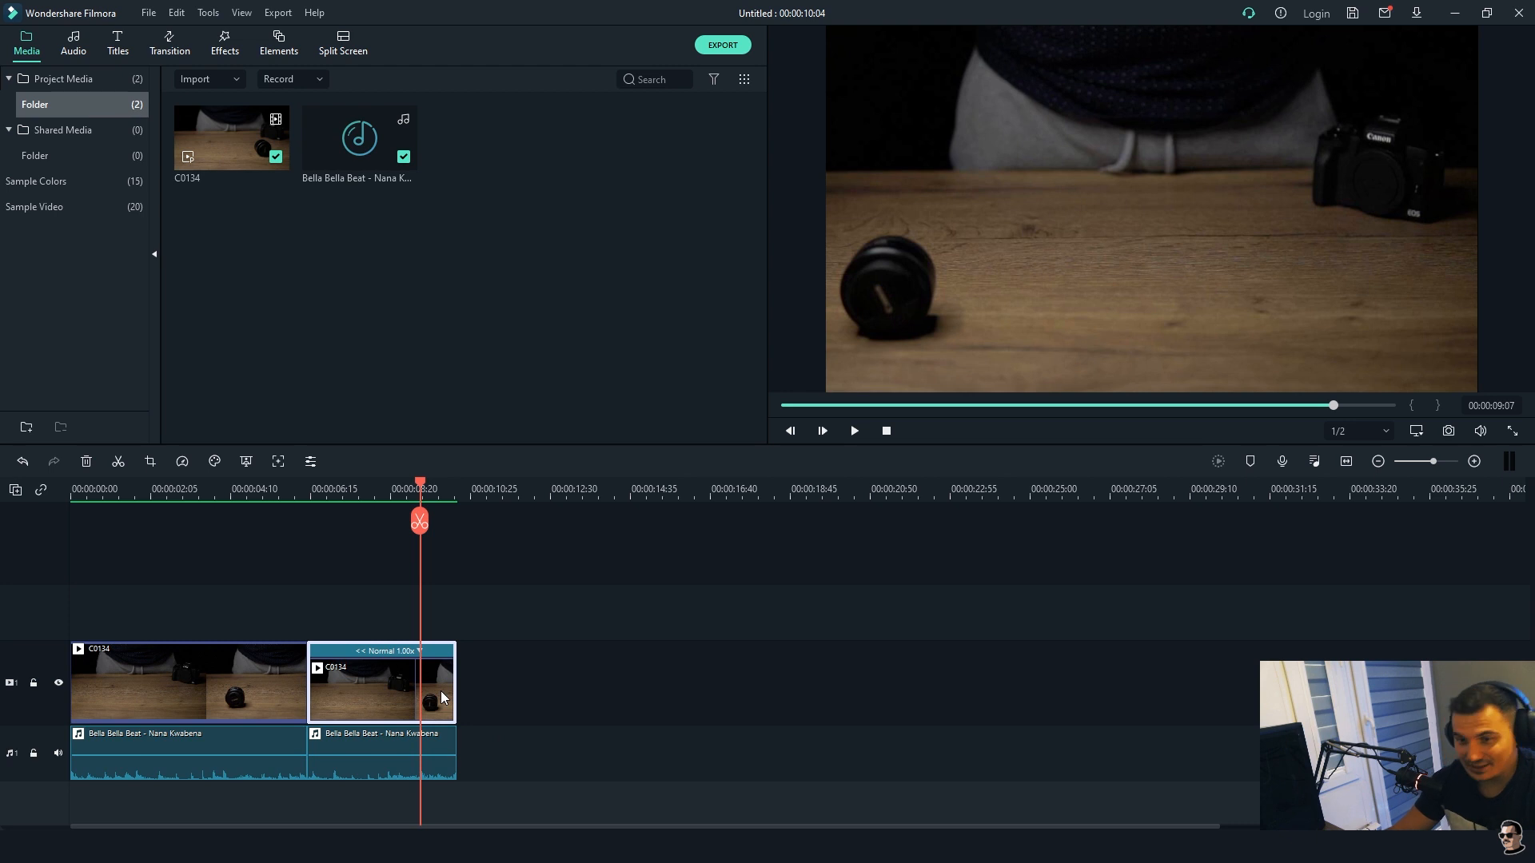
{"action": "right_click", "coordinate": [442, 698]}
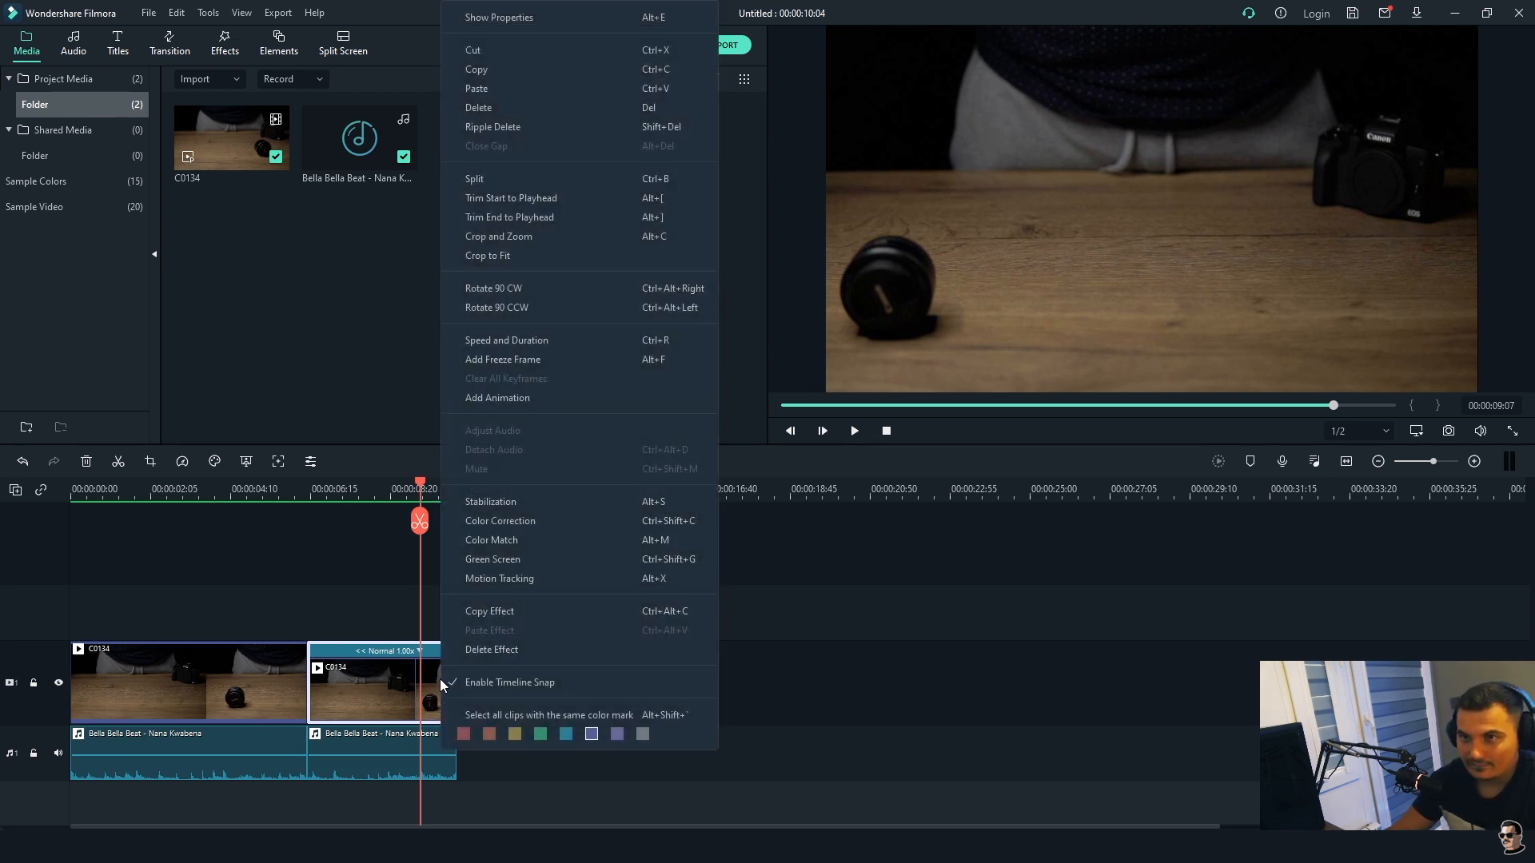
{"action": "left_click", "coordinate": [432, 676]}
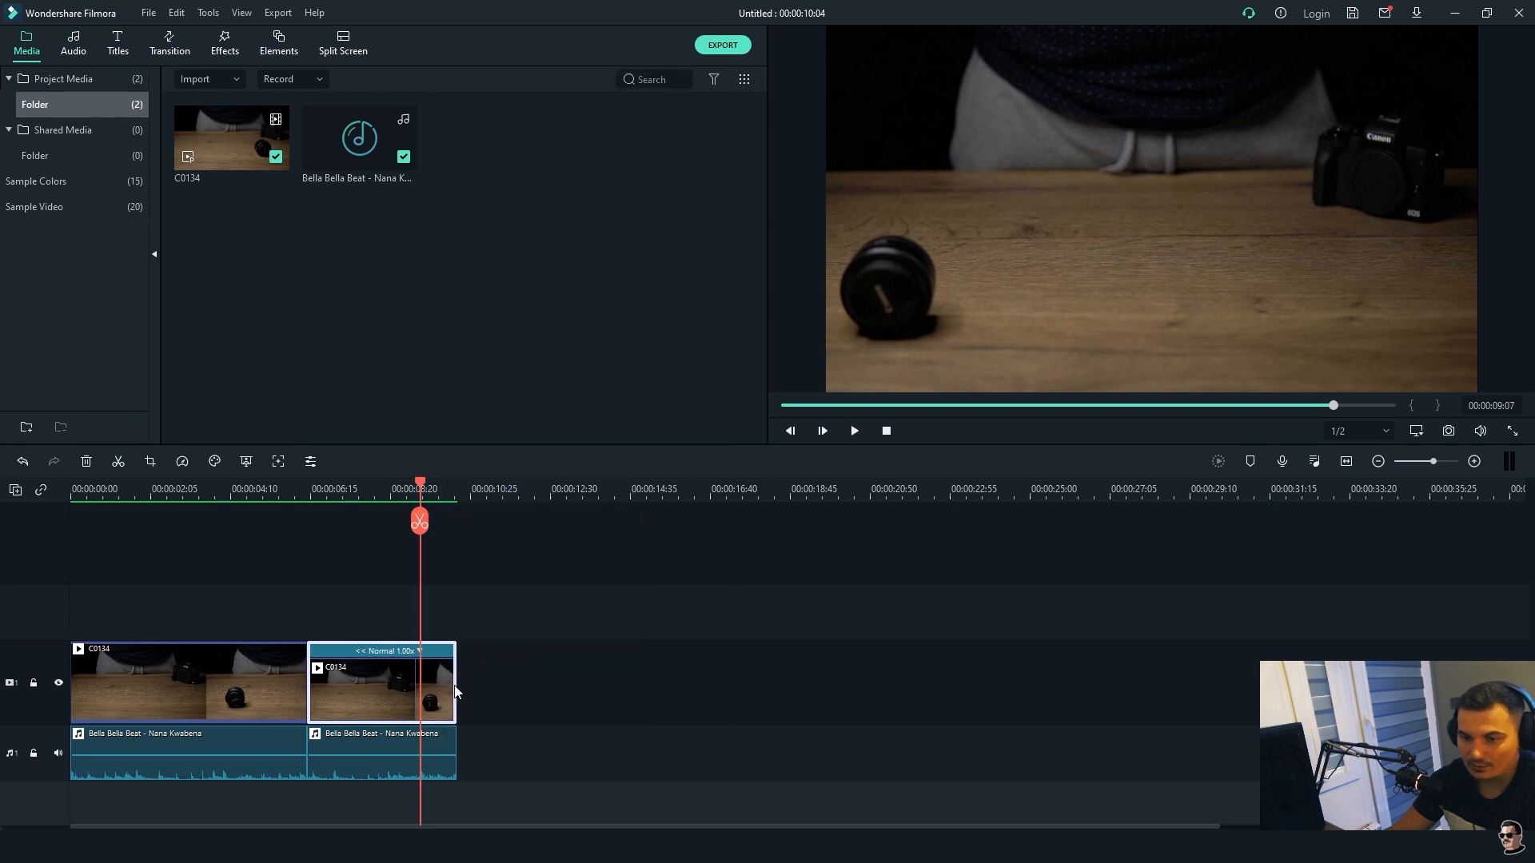
{"action": "double_click", "coordinate": [438, 678]}
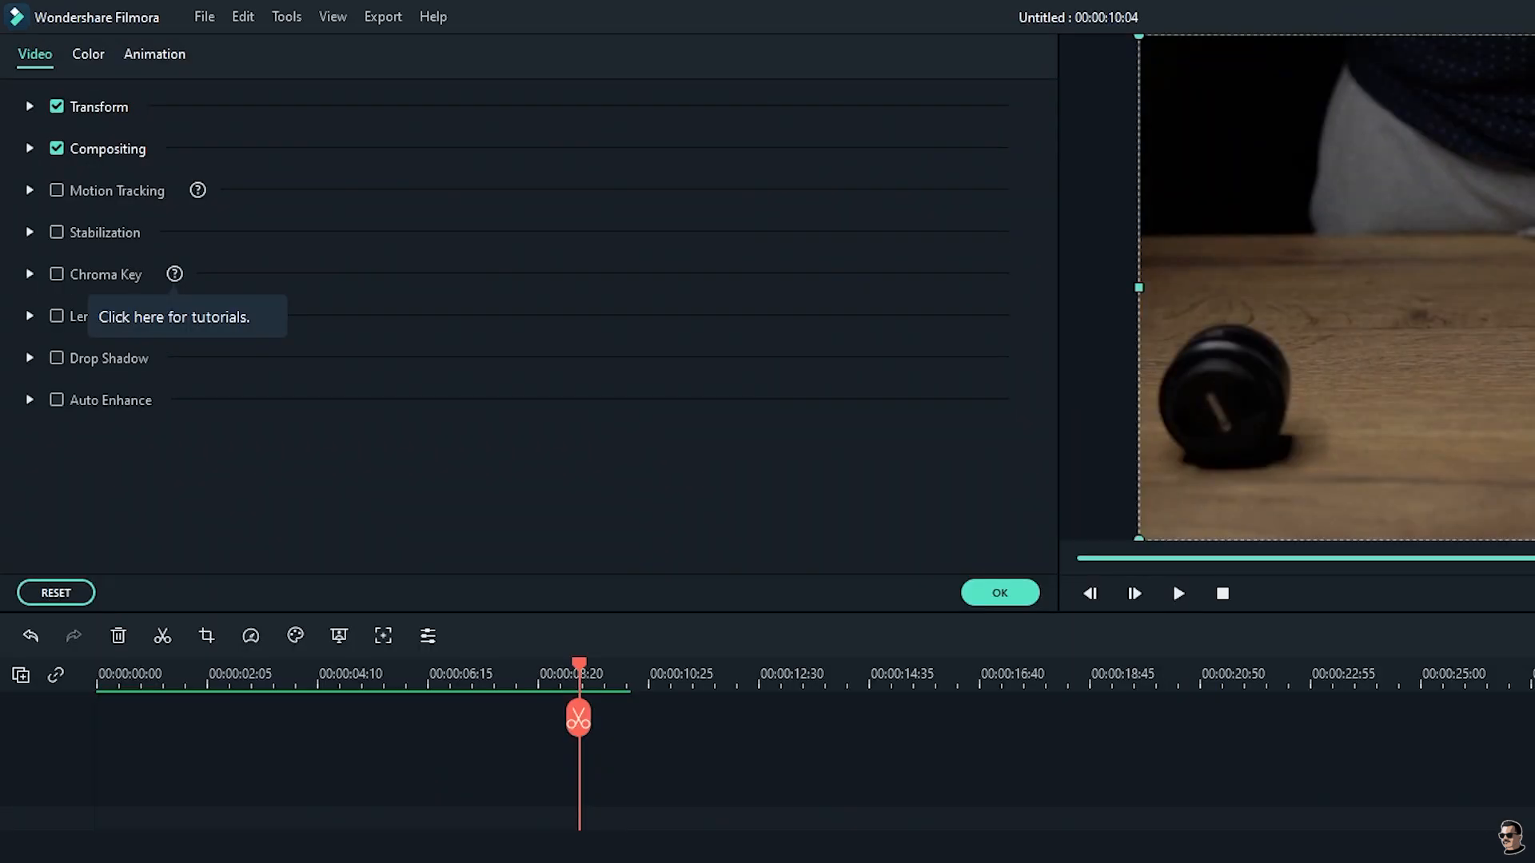
{"action": "left_click", "coordinate": [170, 56]}
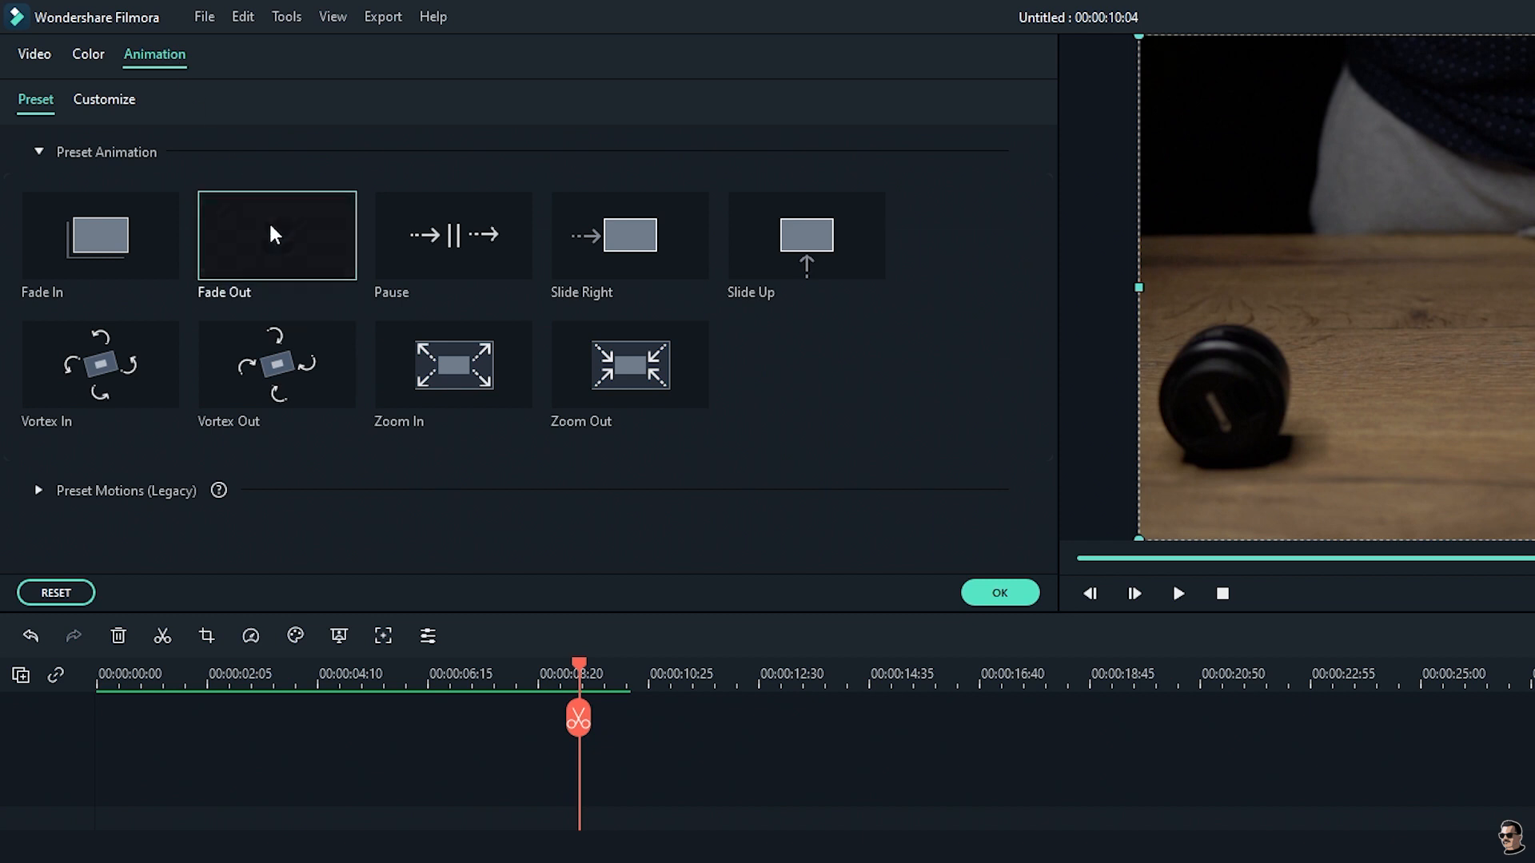
{"action": "mouse_move", "coordinate": [277, 238]}
{"action": "left_mouse_down"}
{"action": "mouse_move", "coordinate": [308, 377]}
{"action": "mouse_move", "coordinate": [428, 661]}
{"action": "mouse_move", "coordinate": [441, 657]}
{"action": "left_mouse_up"}
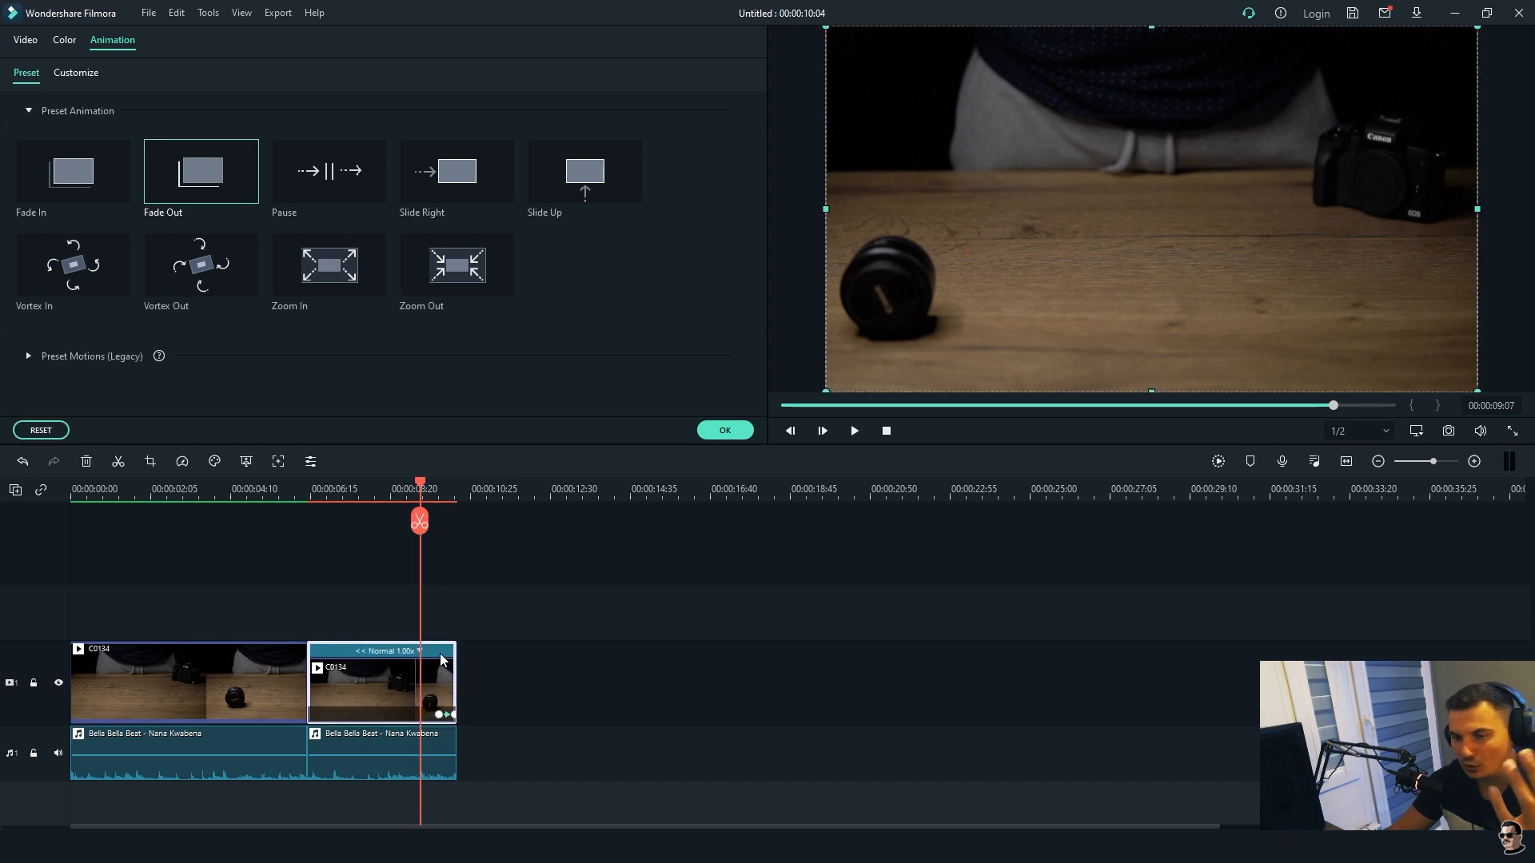
- Preview the fade-out and lengthen it by moving its start marker slightly earlier in the reversed clip
{"action": "left_click", "coordinate": [254, 488]}
{"action": "key", "text": "space"}
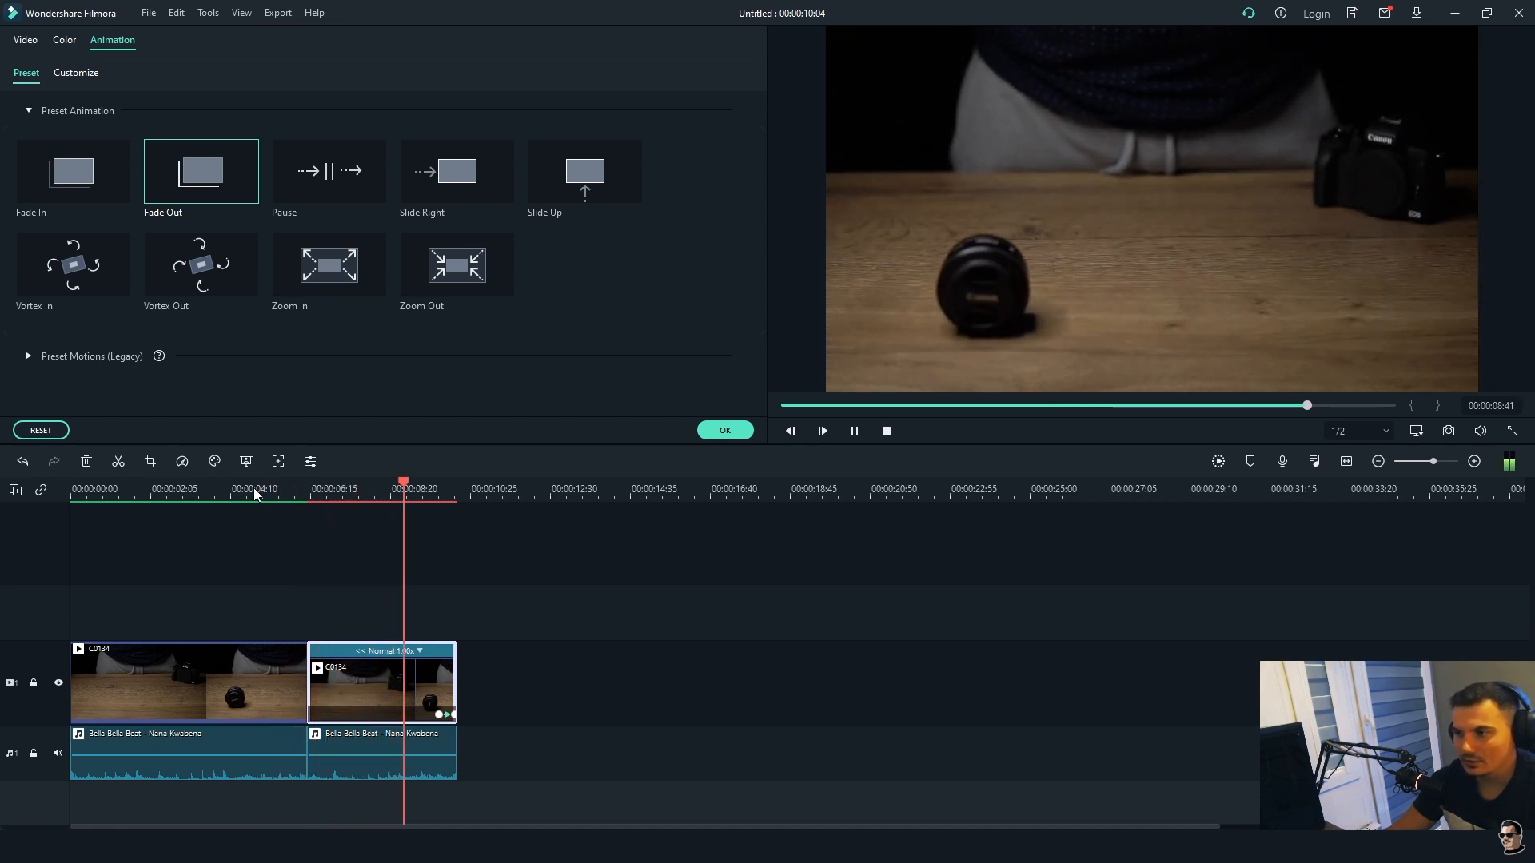
{"action": "key", "text": "space"}
{"action": "key", "text": "space"}
{"action": "left_click_drag", "start_coordinate": [439, 716], "coordinate": [429, 716]}
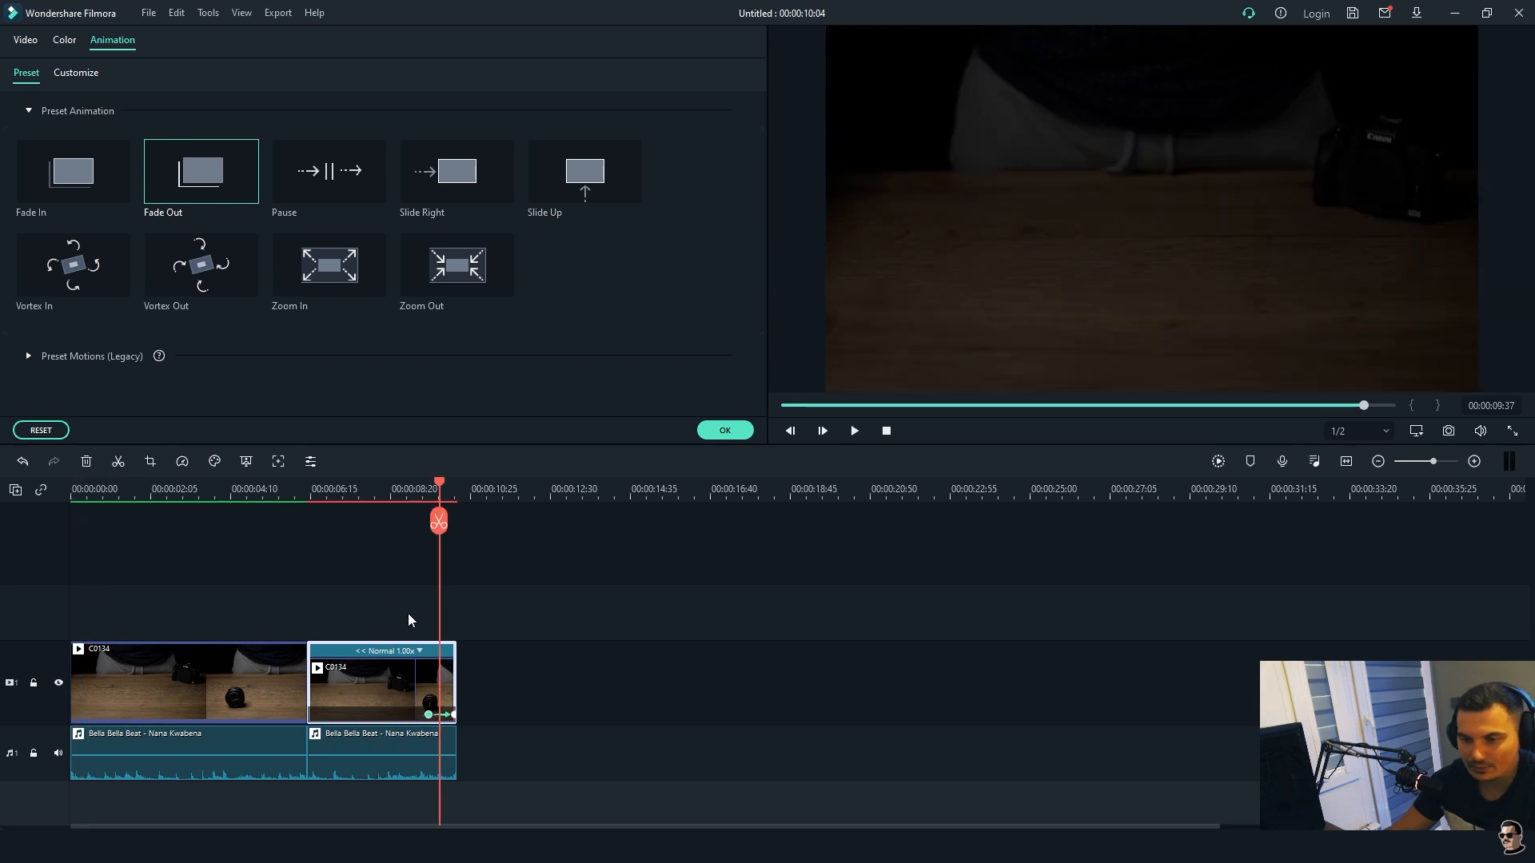
- Play the lengthened fade-out through to the end, and accept the clip settings with the playhead back at the start
{"action": "left_click", "coordinate": [382, 497]}
{"action": "key", "text": "space"}
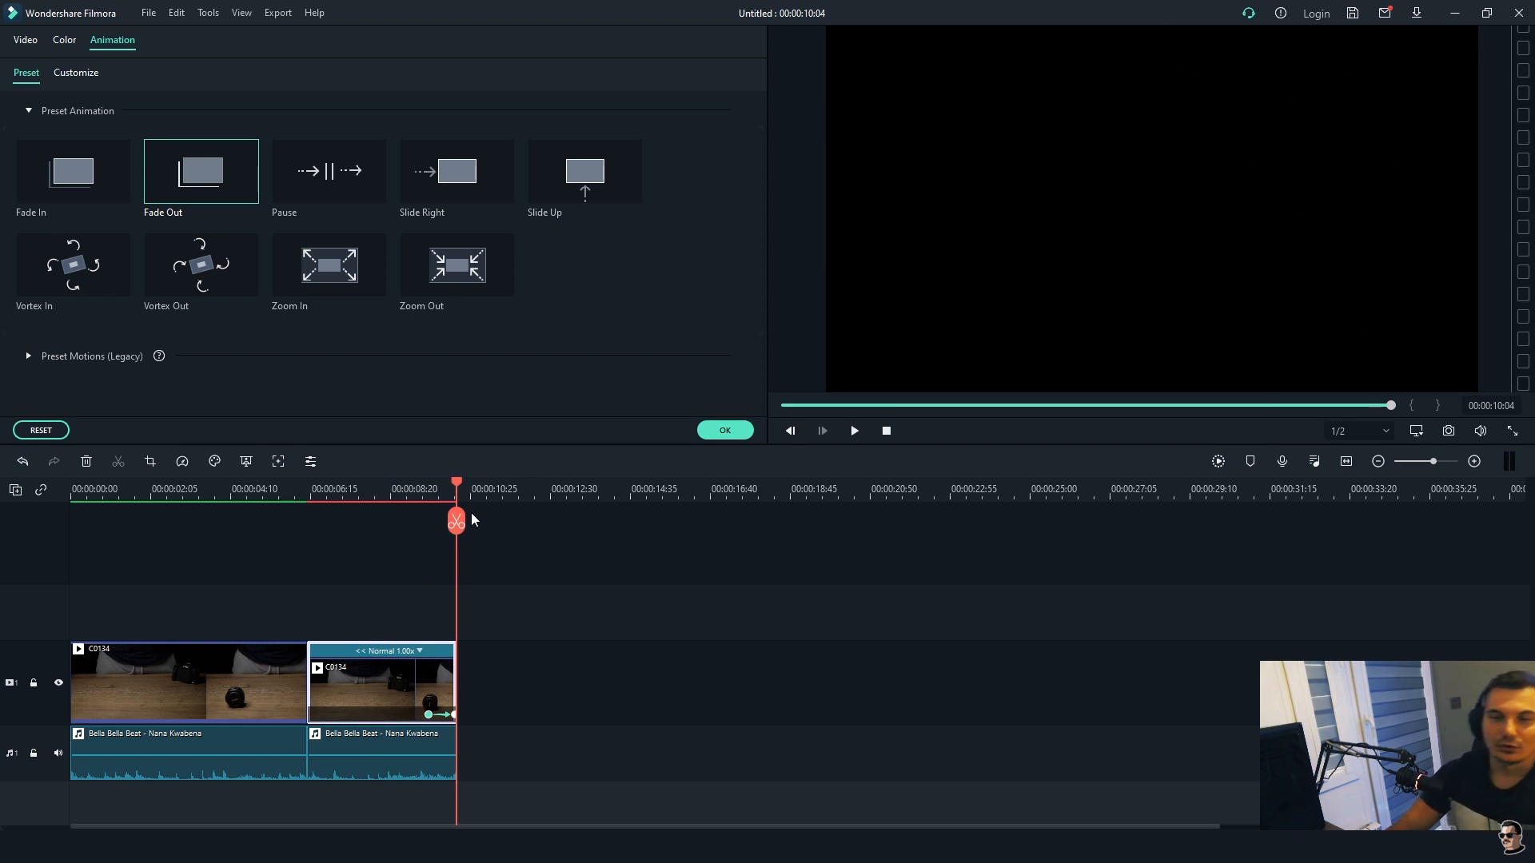
{"action": "left_click_drag", "start_coordinate": [457, 483], "coordinate": [72, 512]}
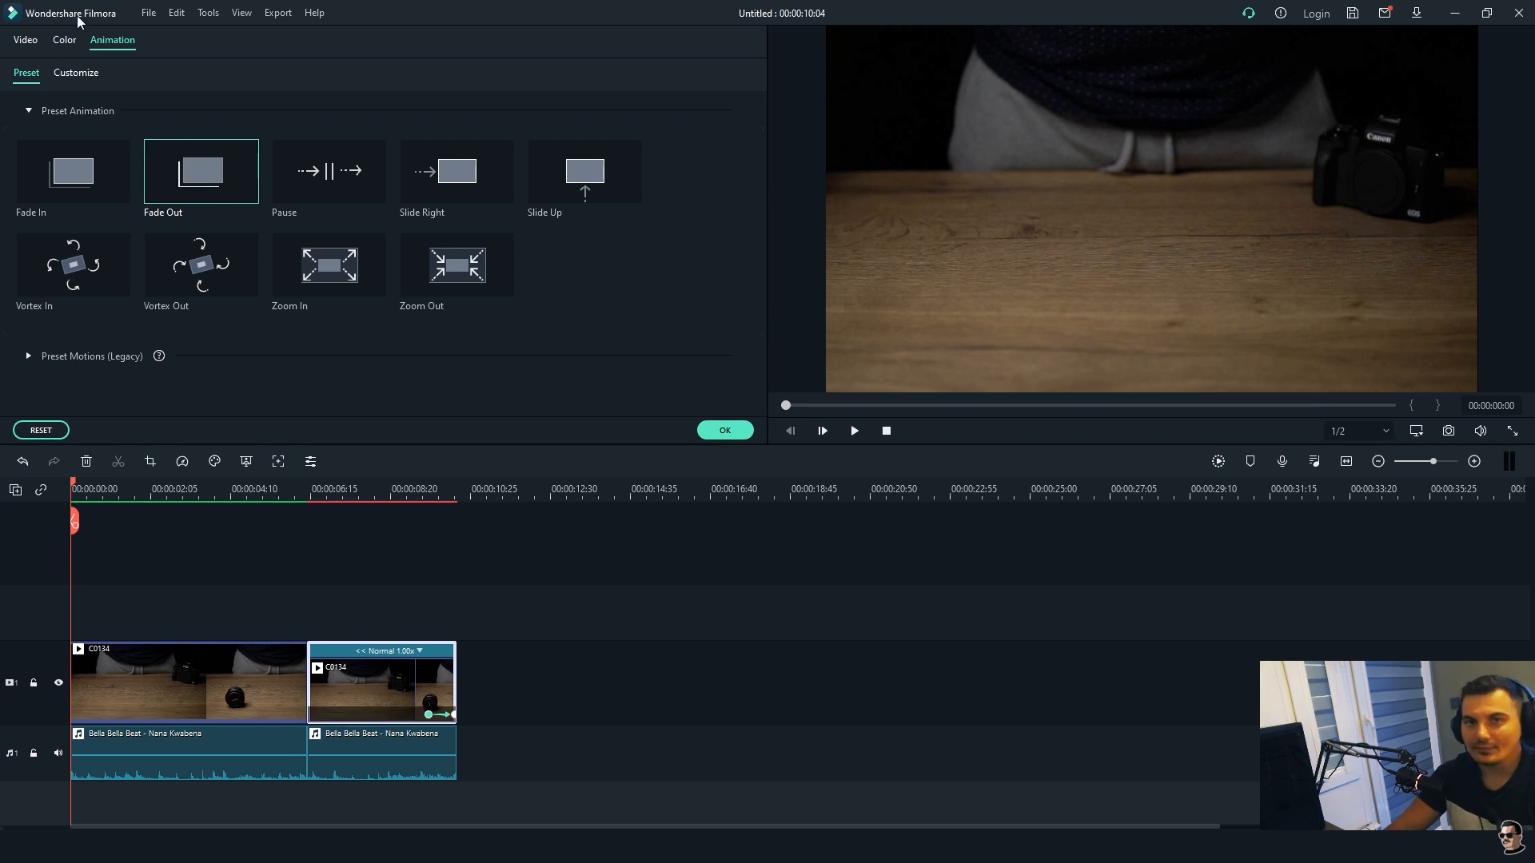
{"action": "left_click", "coordinate": [720, 430]}
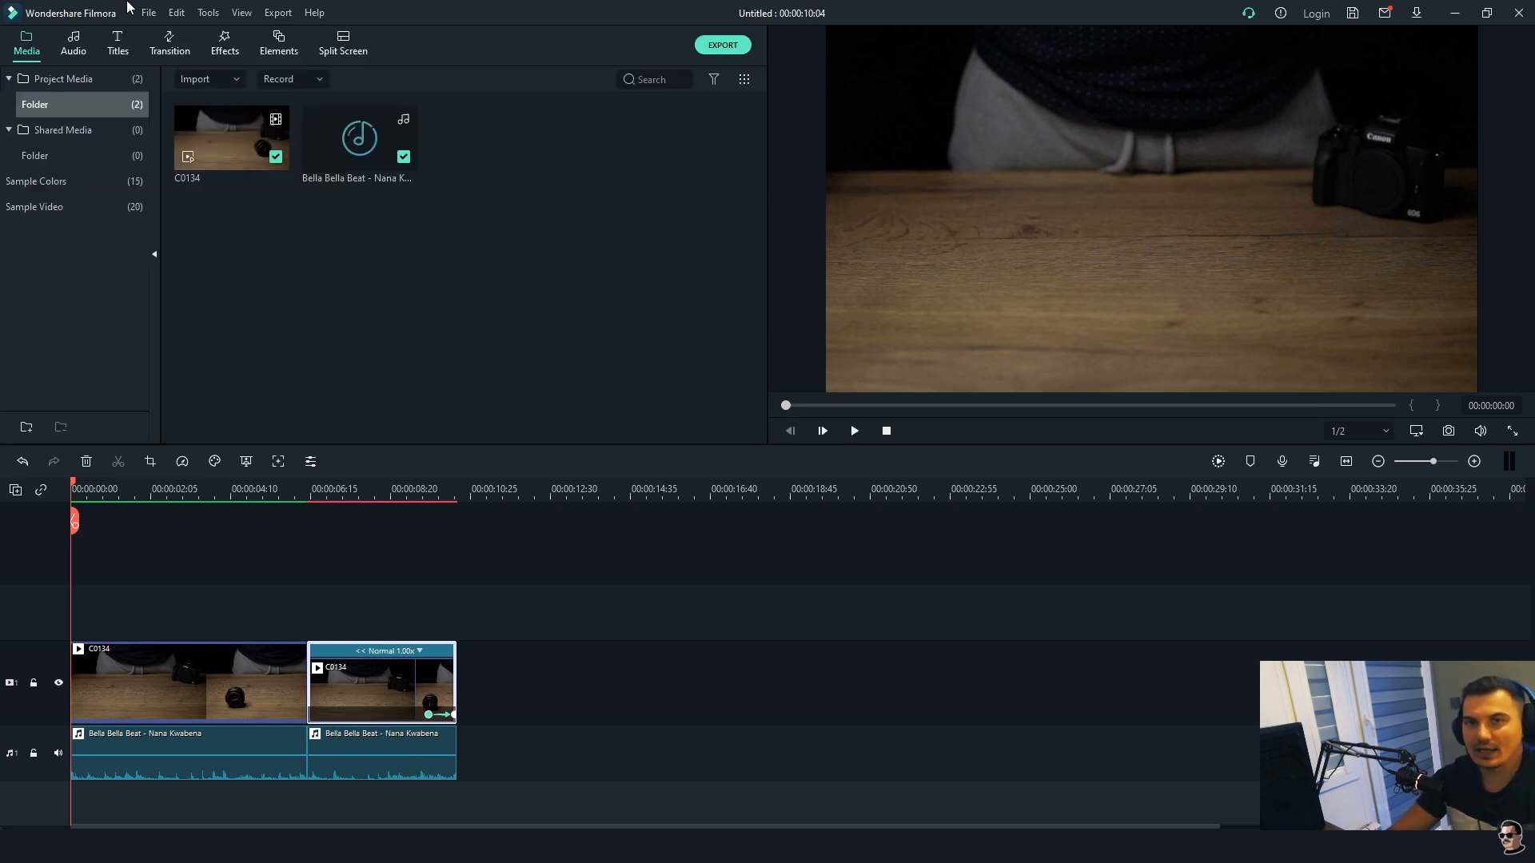
- Look through the included audio library and the Custom, Openers, Titles, Subtitles and Lower 3rds title categories
{"action": "left_click", "coordinate": [74, 40]}
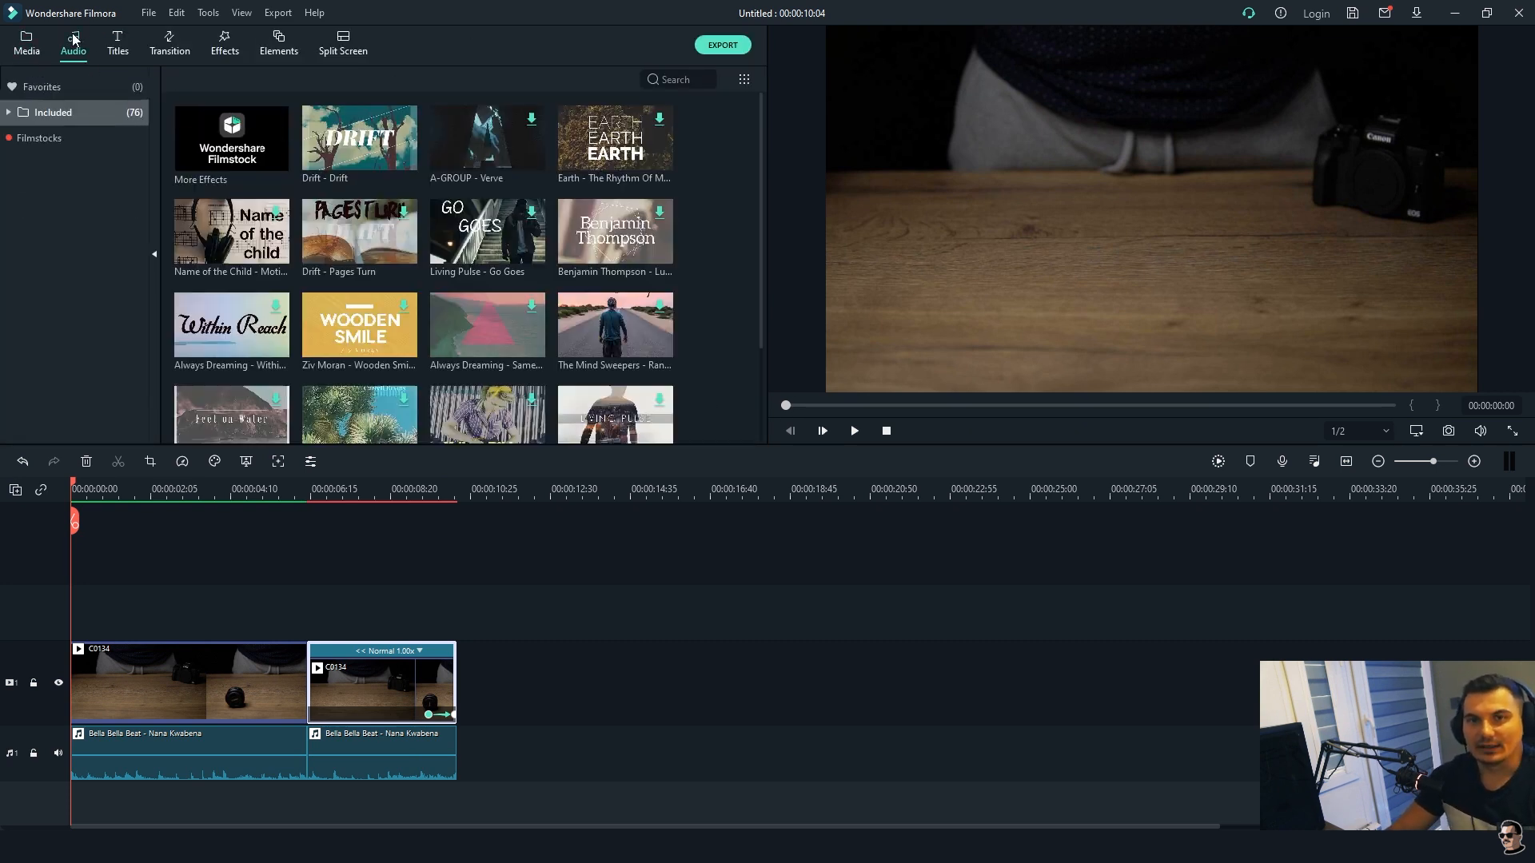
{"action": "left_click", "coordinate": [117, 42]}
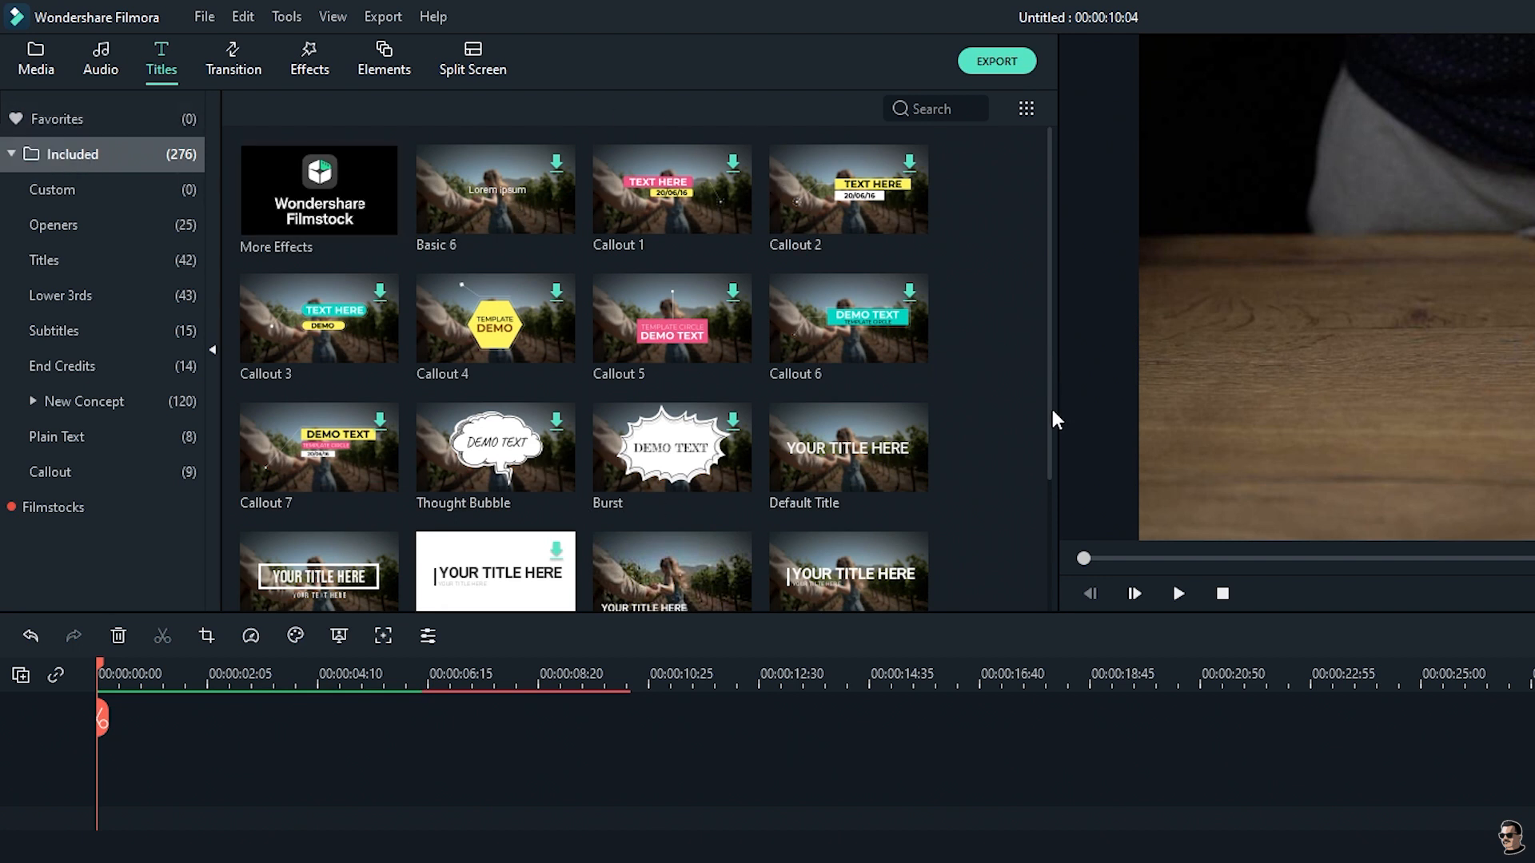
{"action": "left_click", "coordinate": [79, 195]}
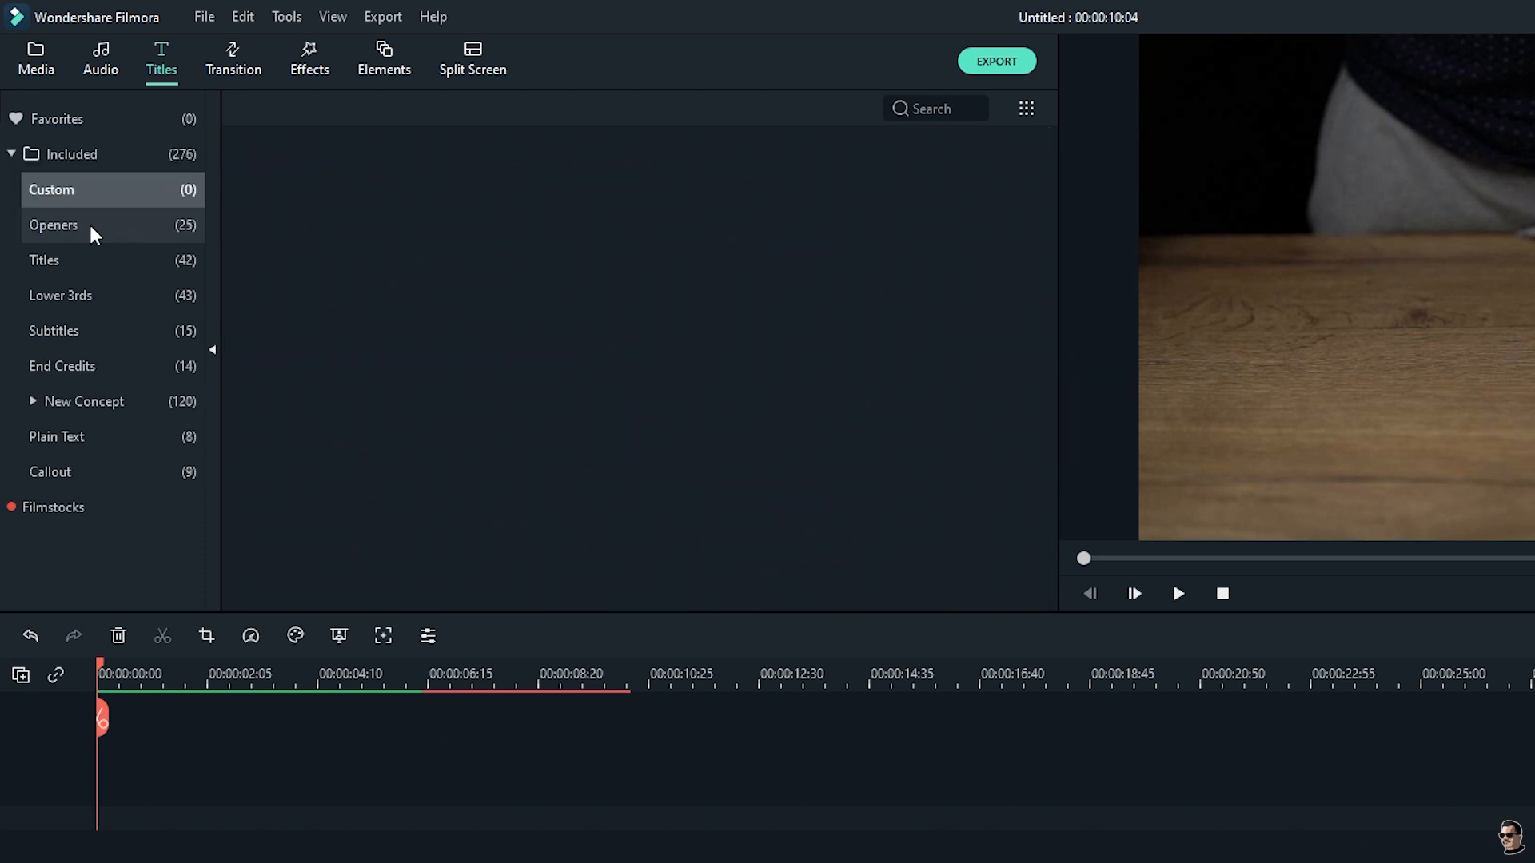
{"action": "left_click", "coordinate": [90, 227]}
{"action": "left_click", "coordinate": [72, 257]}
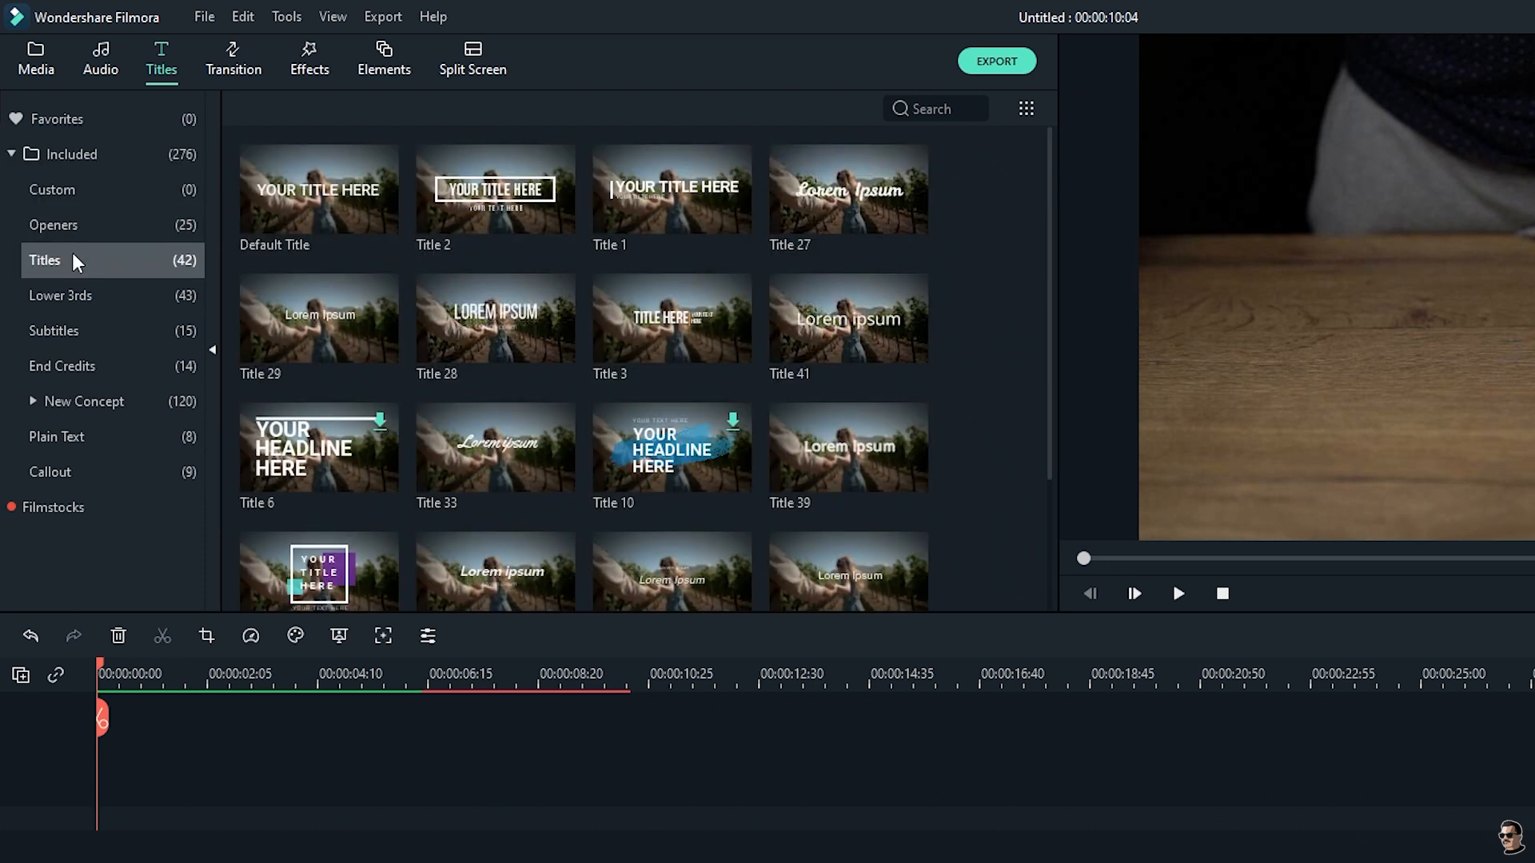
{"action": "left_click", "coordinate": [61, 326]}
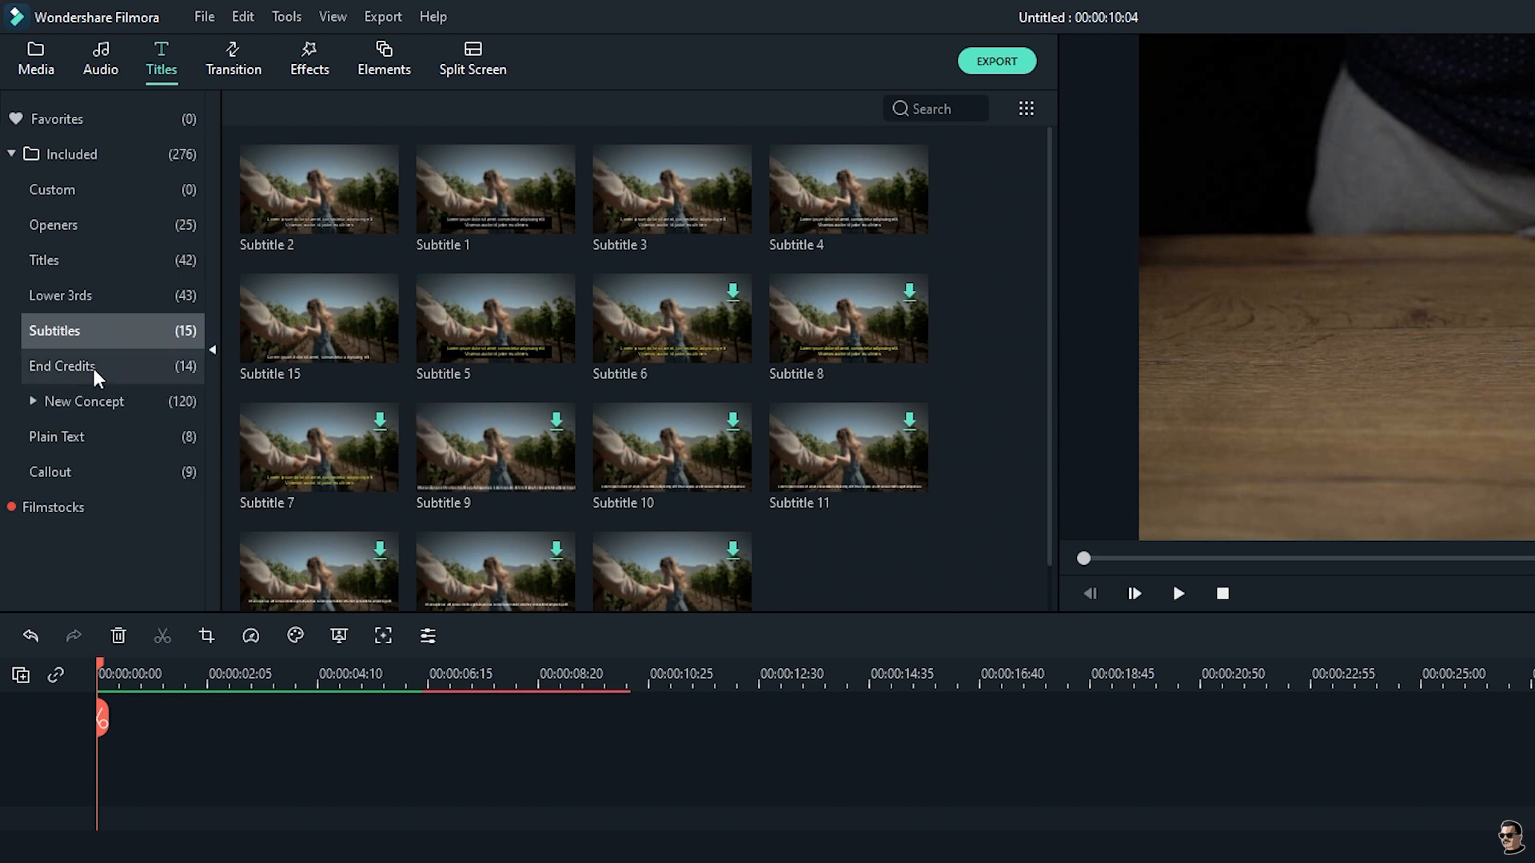
{"action": "left_click", "coordinate": [69, 296]}
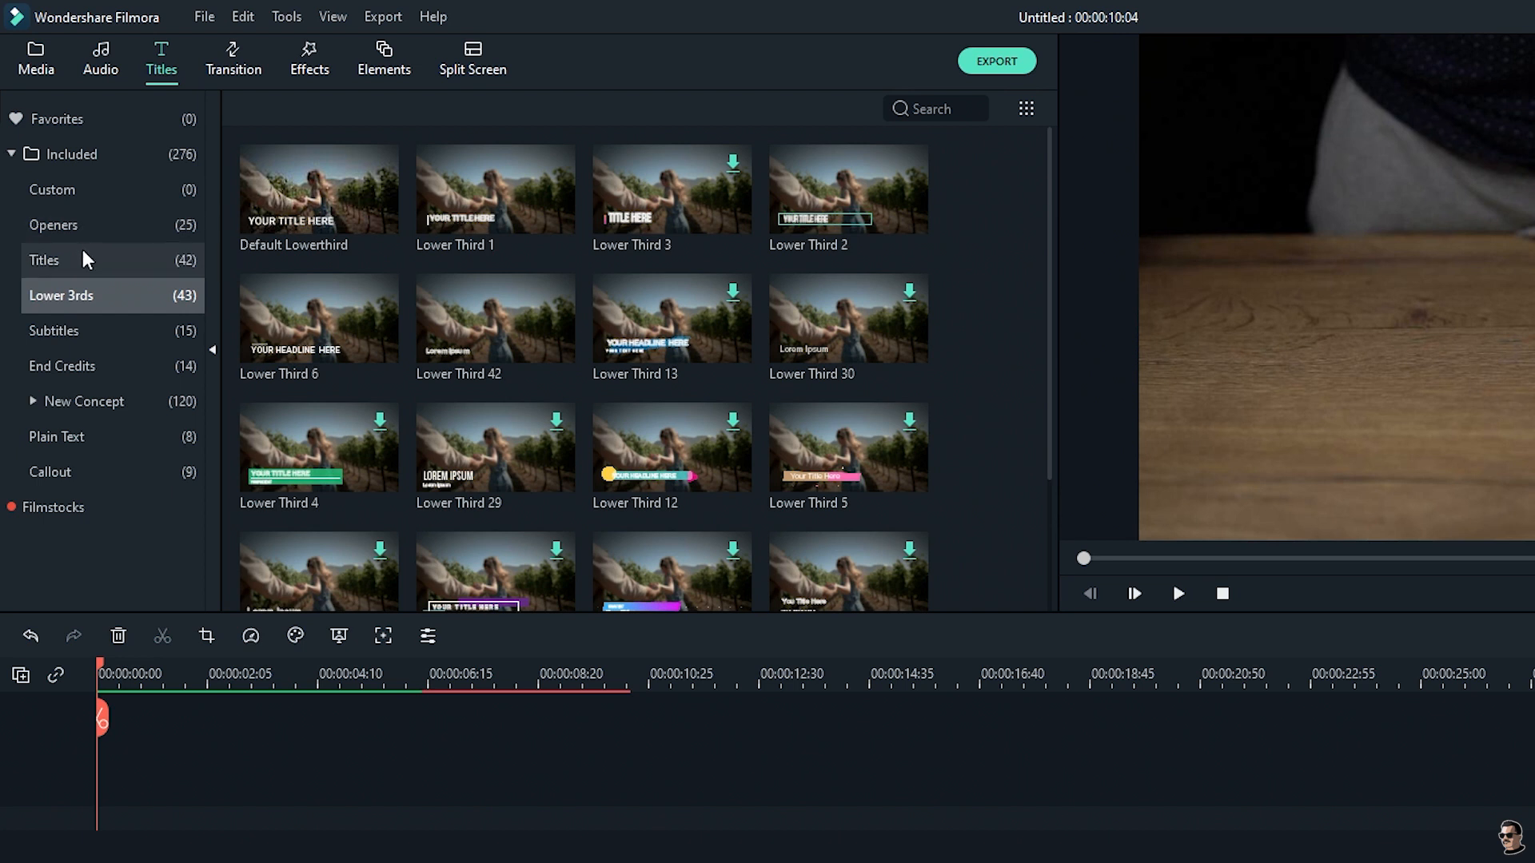
{"action": "left_click", "coordinate": [64, 262]}
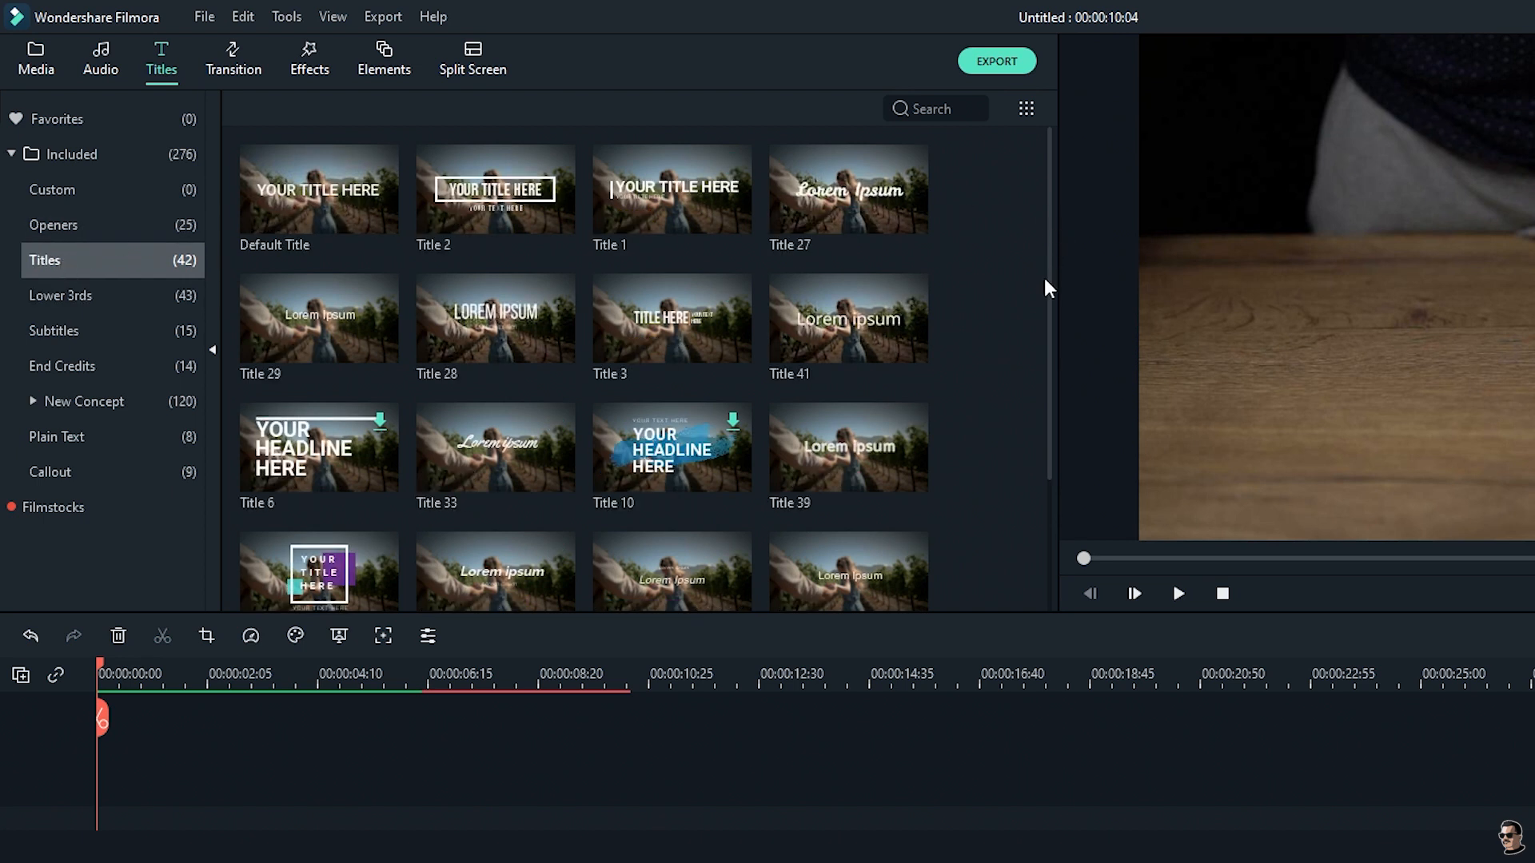
{"action": "mouse_move", "coordinate": [1049, 285]}
{"action": "left_mouse_down"}
{"action": "mouse_move", "coordinate": [1049, 384]}
{"action": "mouse_move", "coordinate": [1047, 278]}
{"action": "left_mouse_up"}
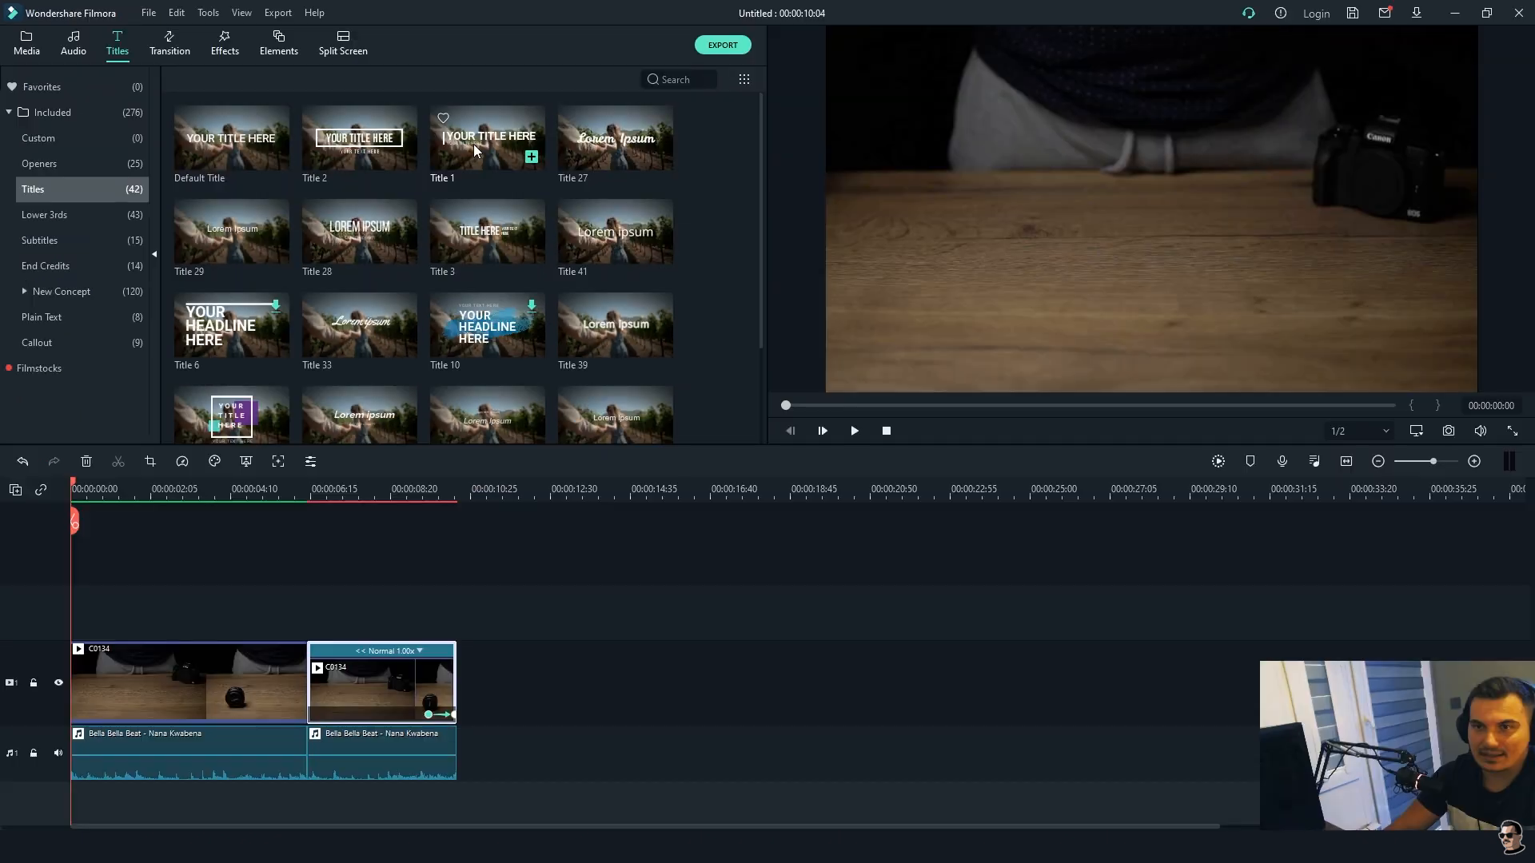
- Add Title 1 on the track above the video and shift it to start about 3.5 seconds in, across the cut between the C0134 clips
{"action": "left_click", "coordinate": [500, 147]}
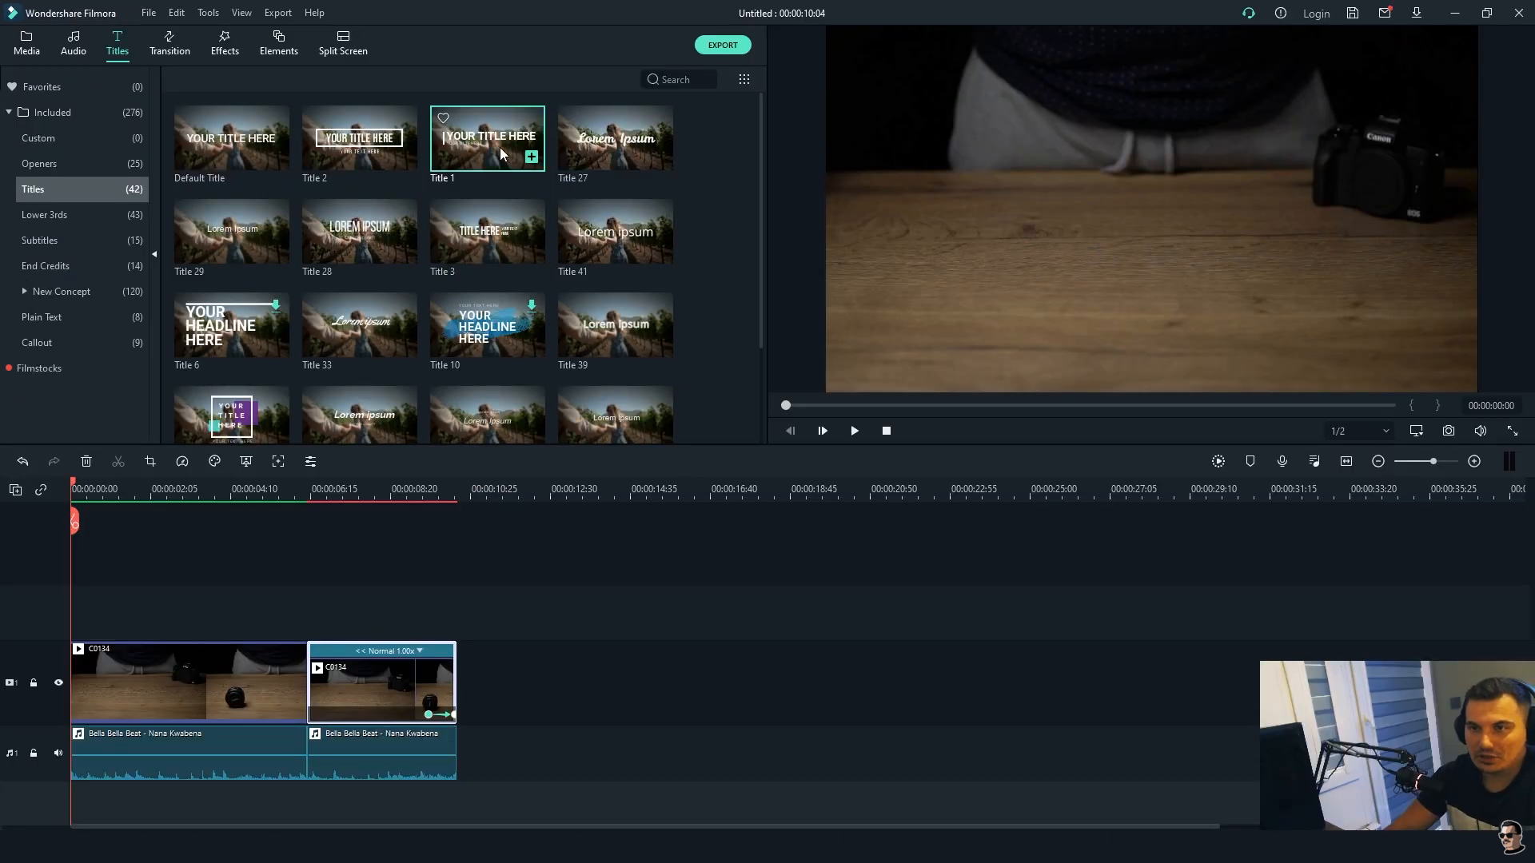
{"action": "left_click", "coordinate": [531, 159]}
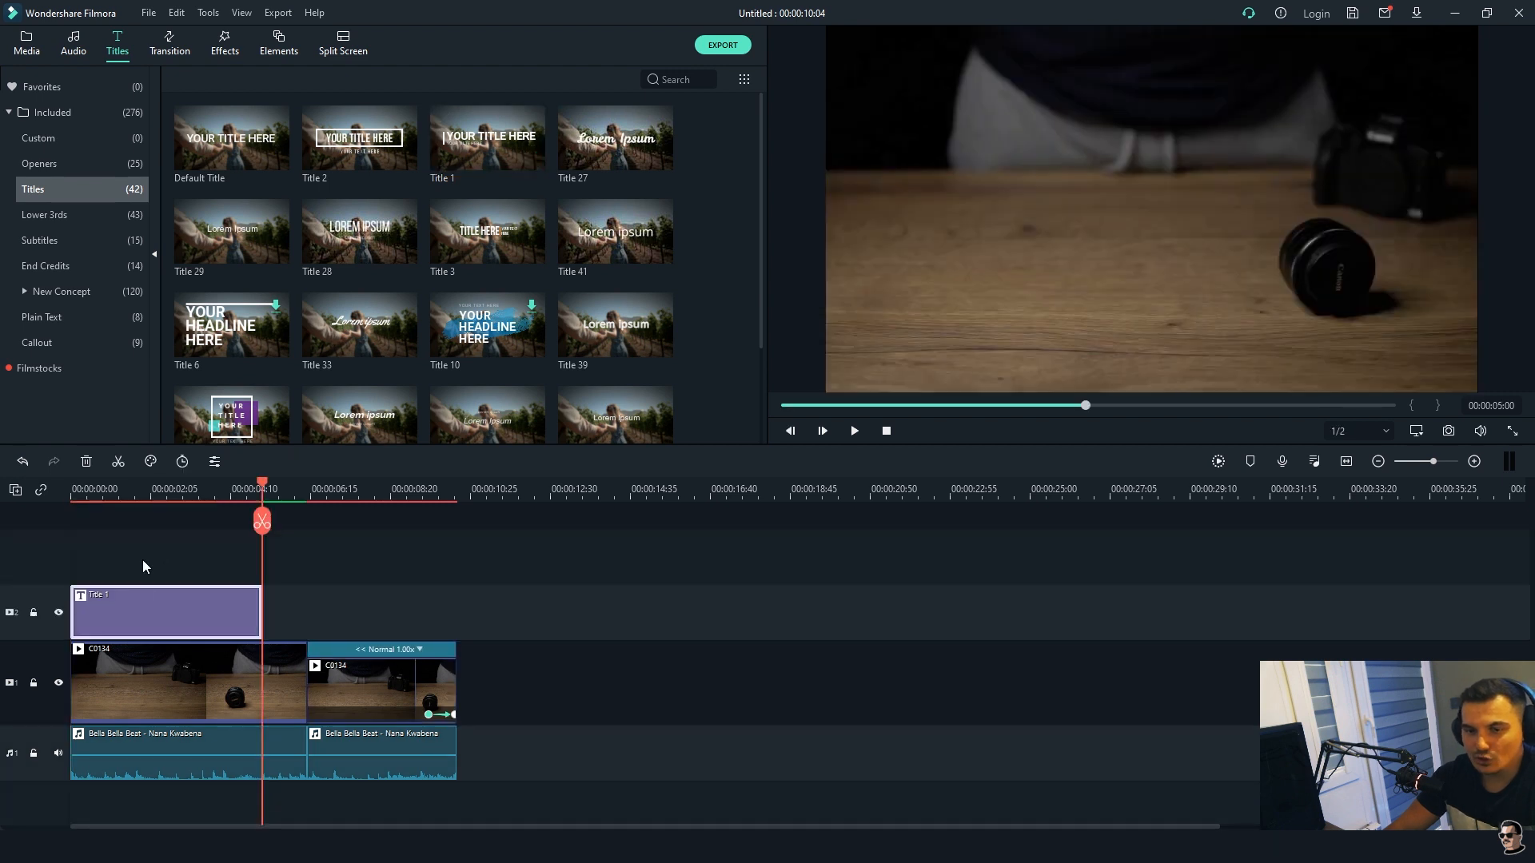
{"action": "left_click_drag", "start_coordinate": [133, 616], "coordinate": [267, 611]}
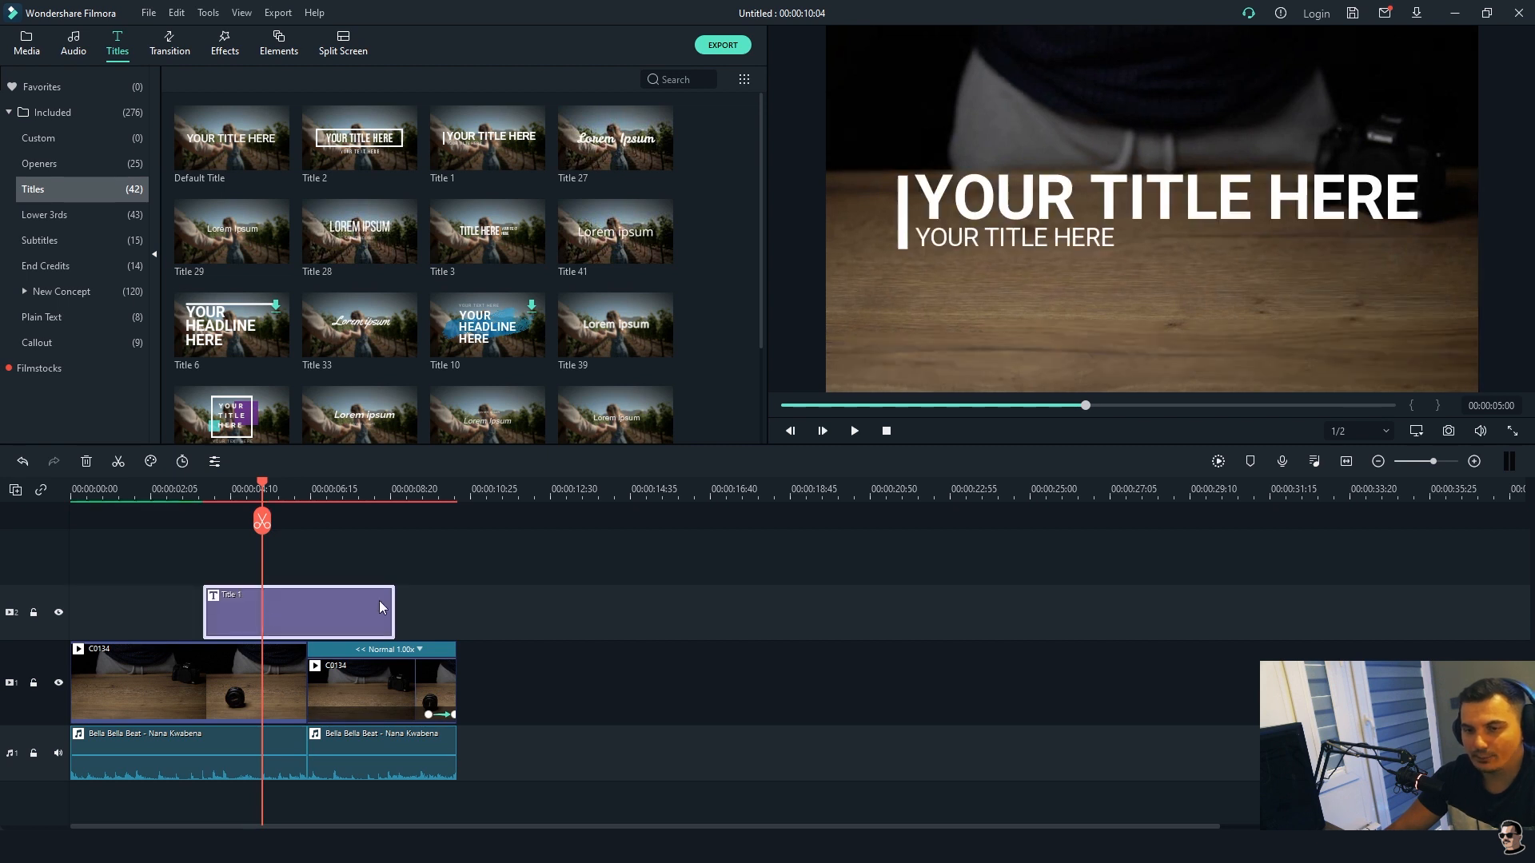
- Open Title 1 for text editing and select its large heading line
{"action": "double_click", "coordinate": [307, 617]}
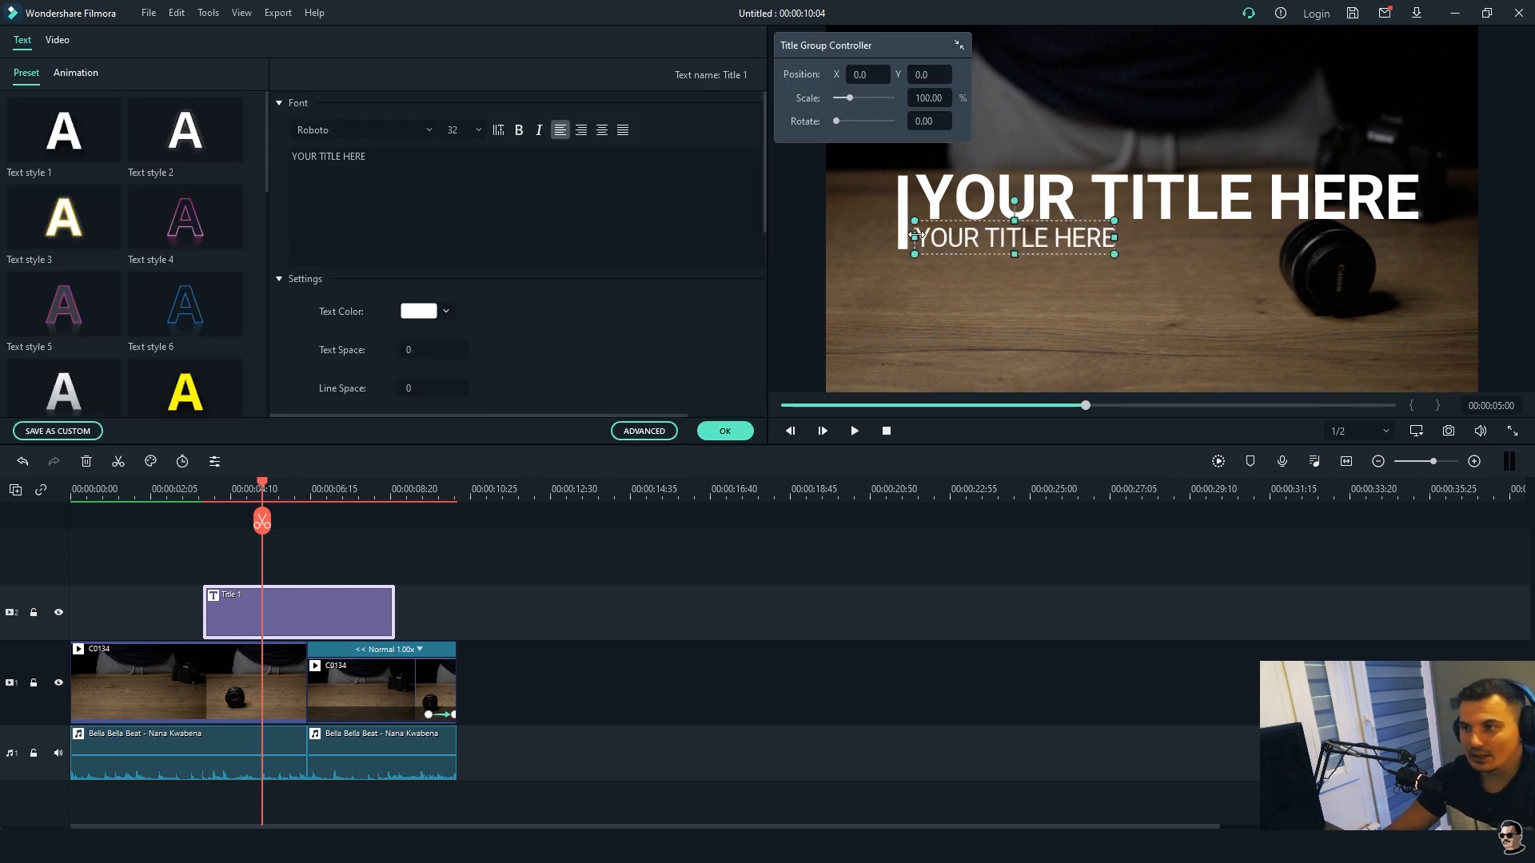
{"action": "left_click", "coordinate": [940, 206]}
- Try Text style 3, Text style 4 and Text style 6 on the title's large heading
{"action": "left_click", "coordinate": [83, 224]}
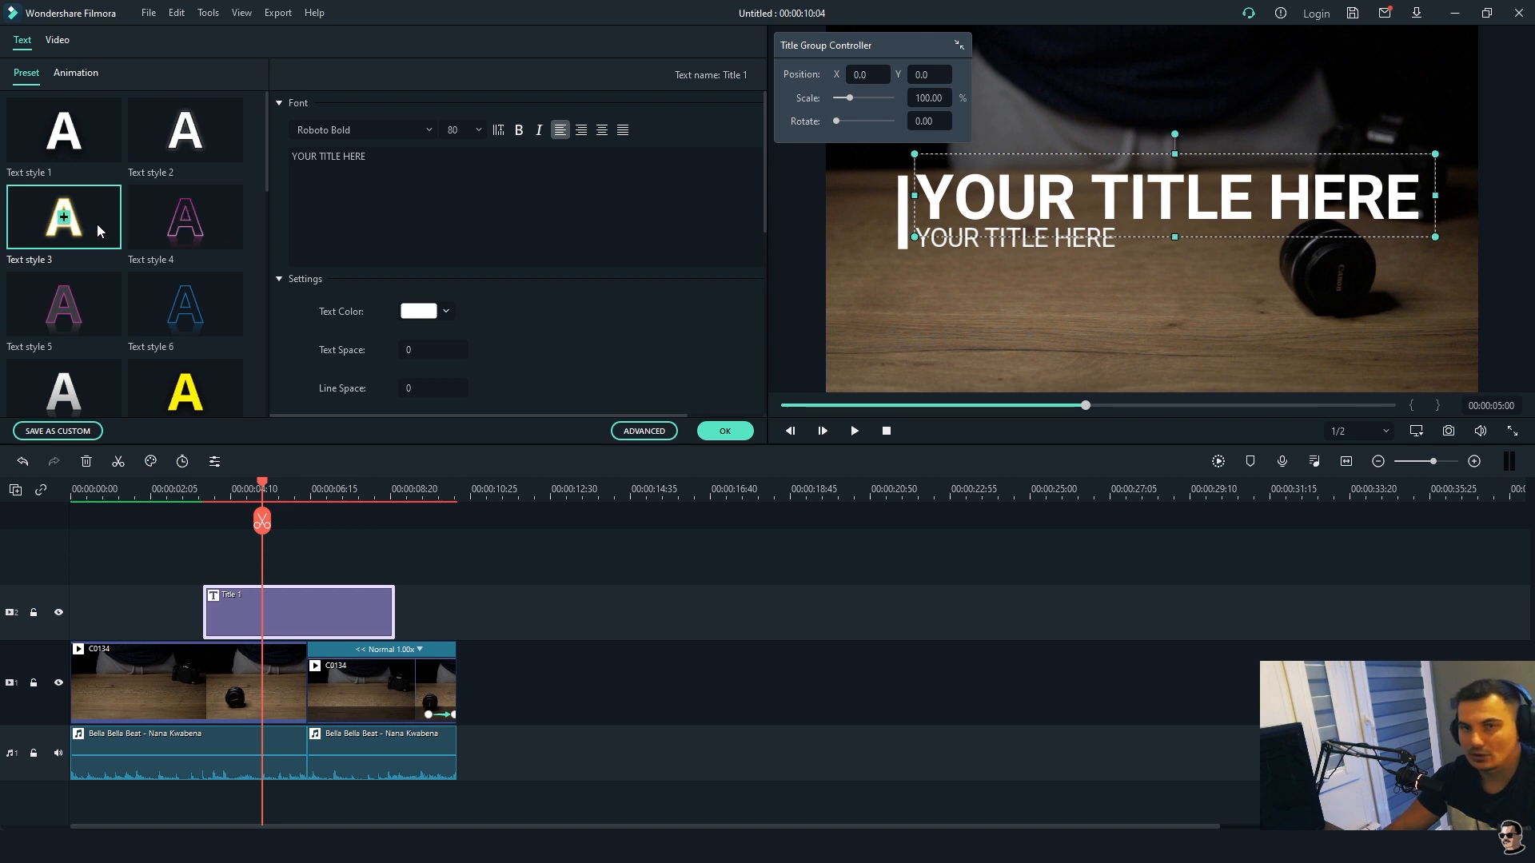
{"action": "left_click", "coordinate": [63, 223]}
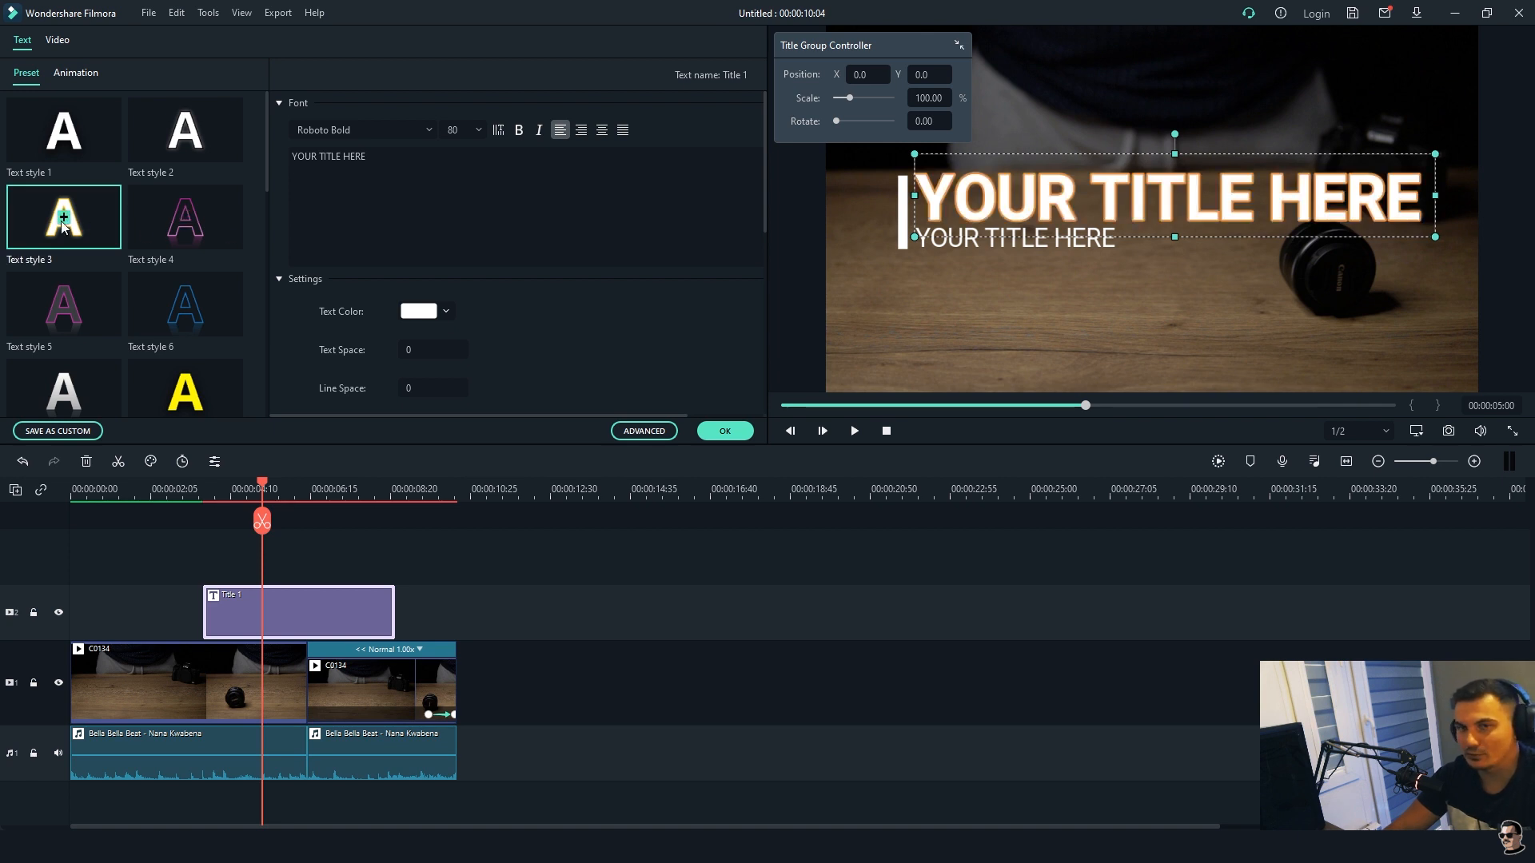
{"action": "left_click", "coordinate": [186, 218]}
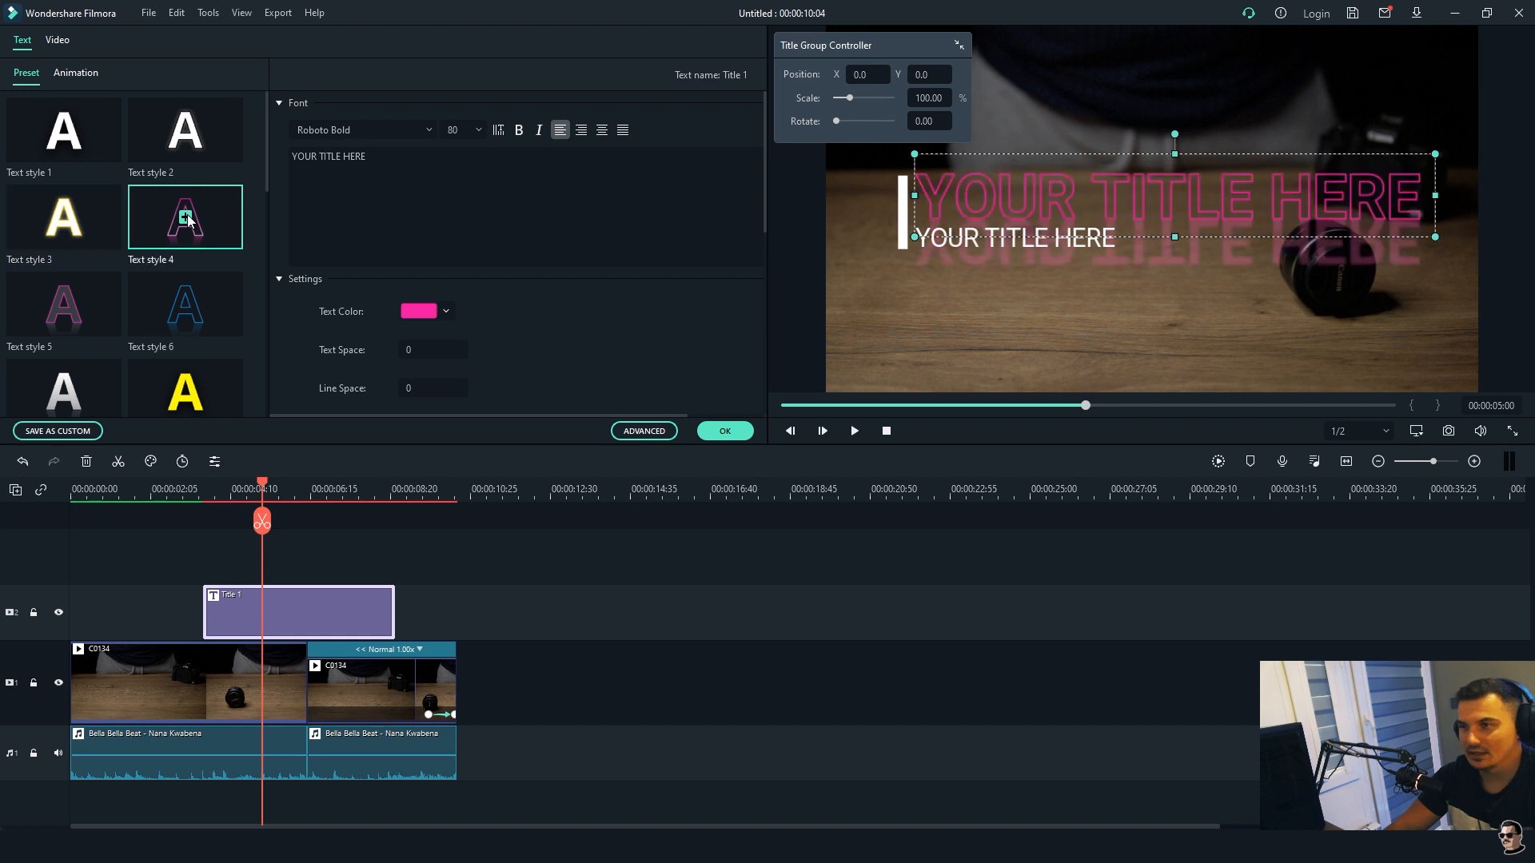
{"action": "left_click", "coordinate": [188, 308]}
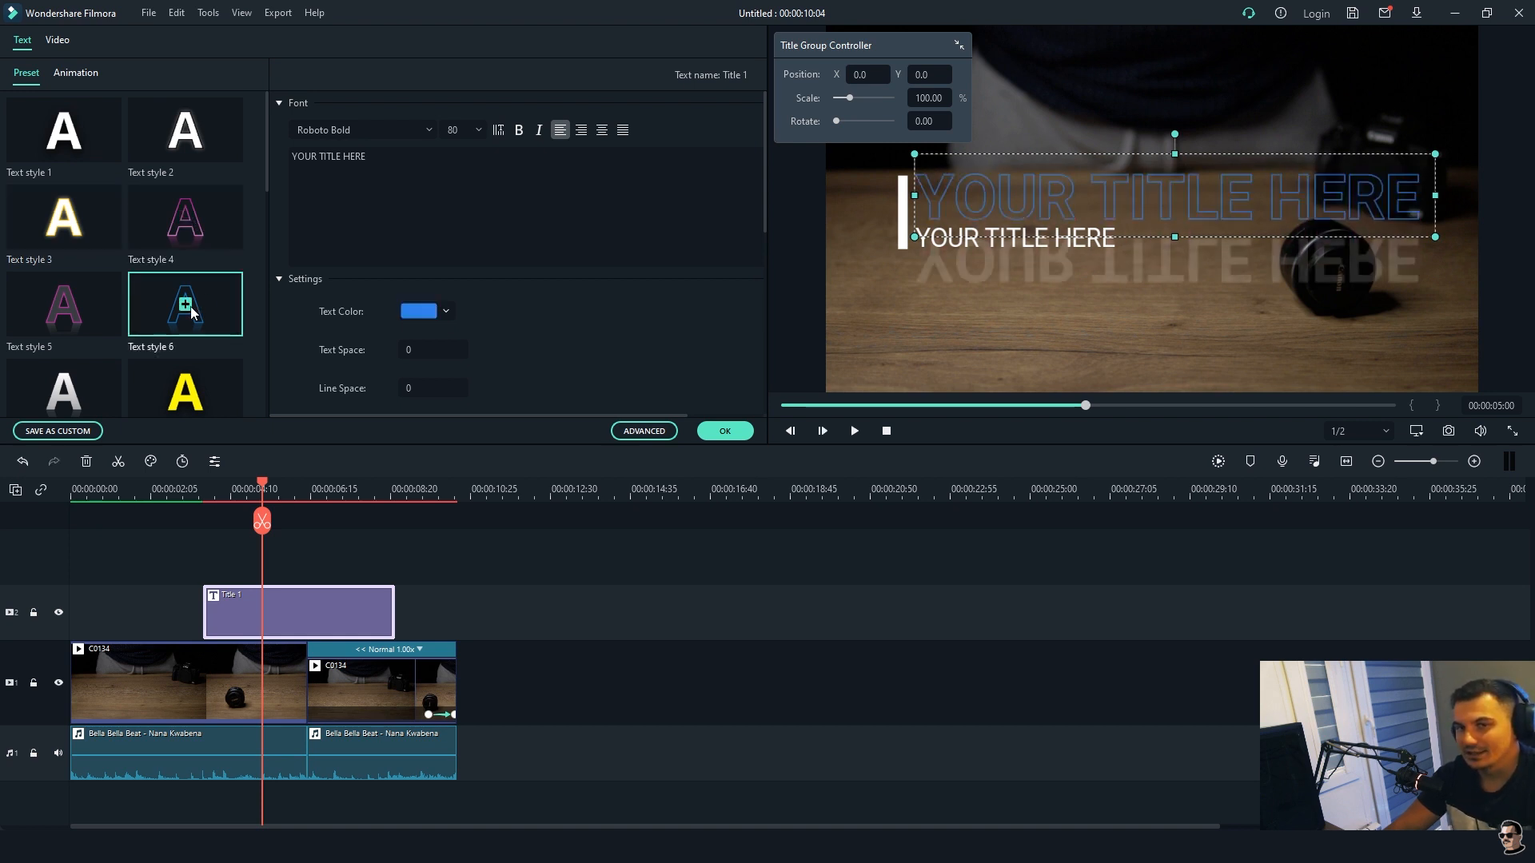
{"action": "mouse_move", "coordinate": [265, 156]}
{"action": "left_mouse_down"}
{"action": "mouse_move", "coordinate": [254, 328]}
{"action": "mouse_move", "coordinate": [264, 139]}
{"action": "left_mouse_up"}
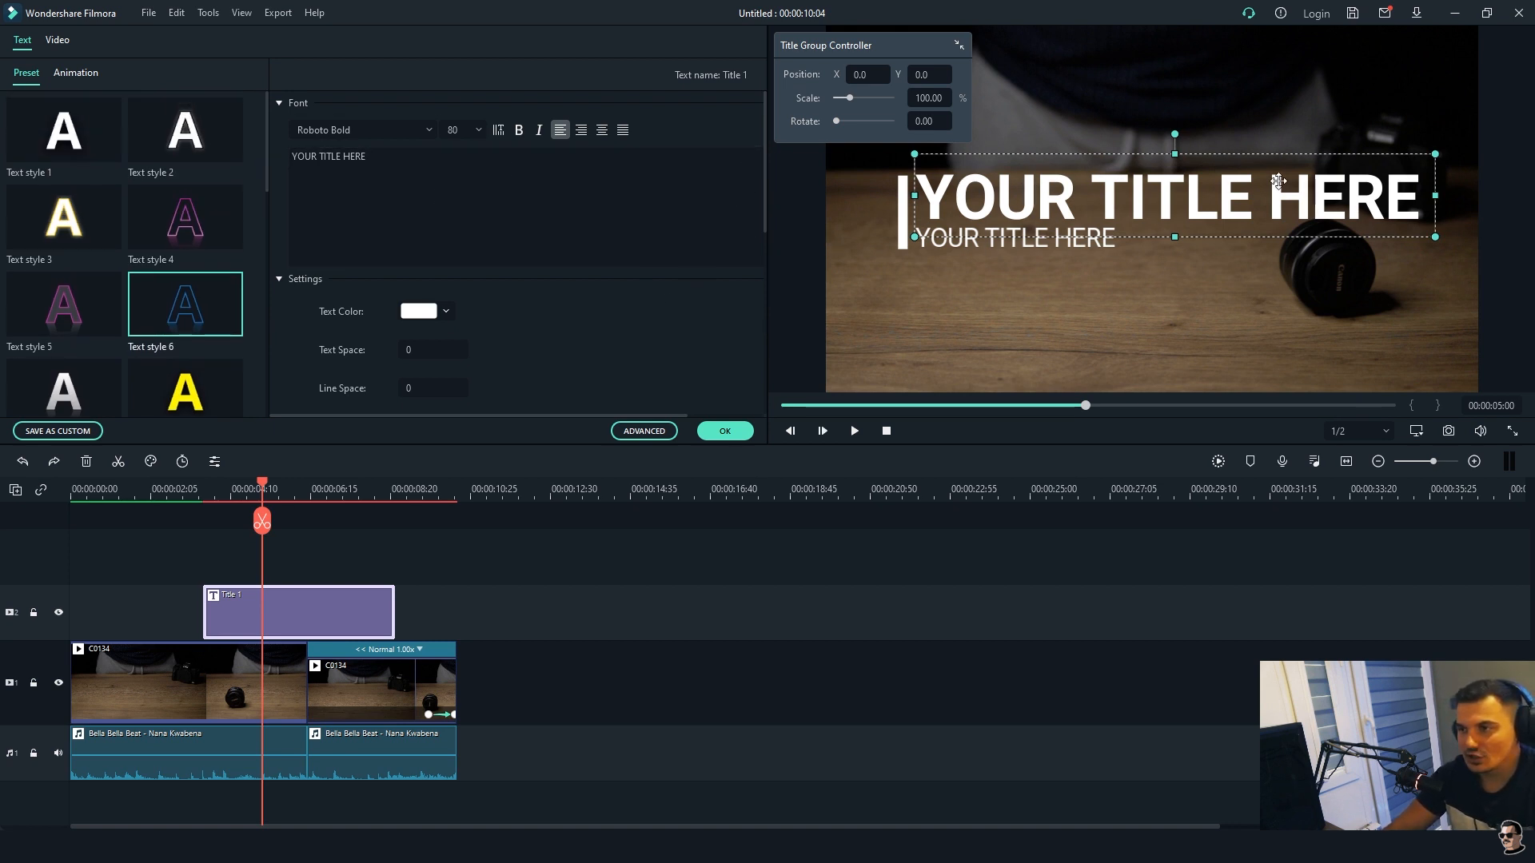
- Change the title's large heading to CANON M50 and move it flush against the vertical bar
{"action": "left_click", "coordinate": [391, 149]}
{"action": "left_click_drag", "start_coordinate": [373, 157], "coordinate": [241, 156]}
{"action": "type", "text": "CANON"}
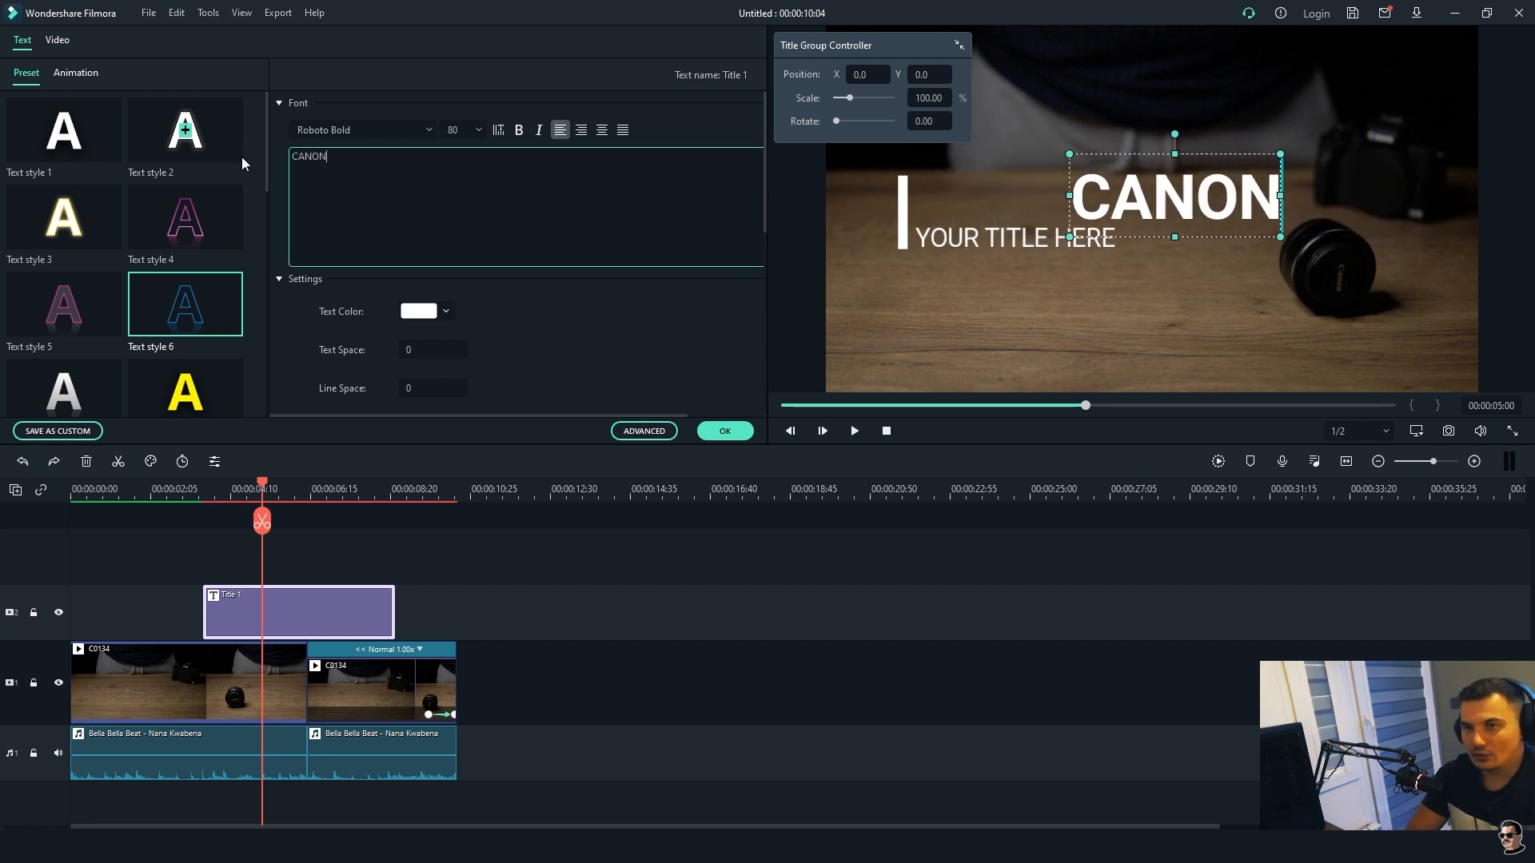
{"action": "type", "text": " M50"}
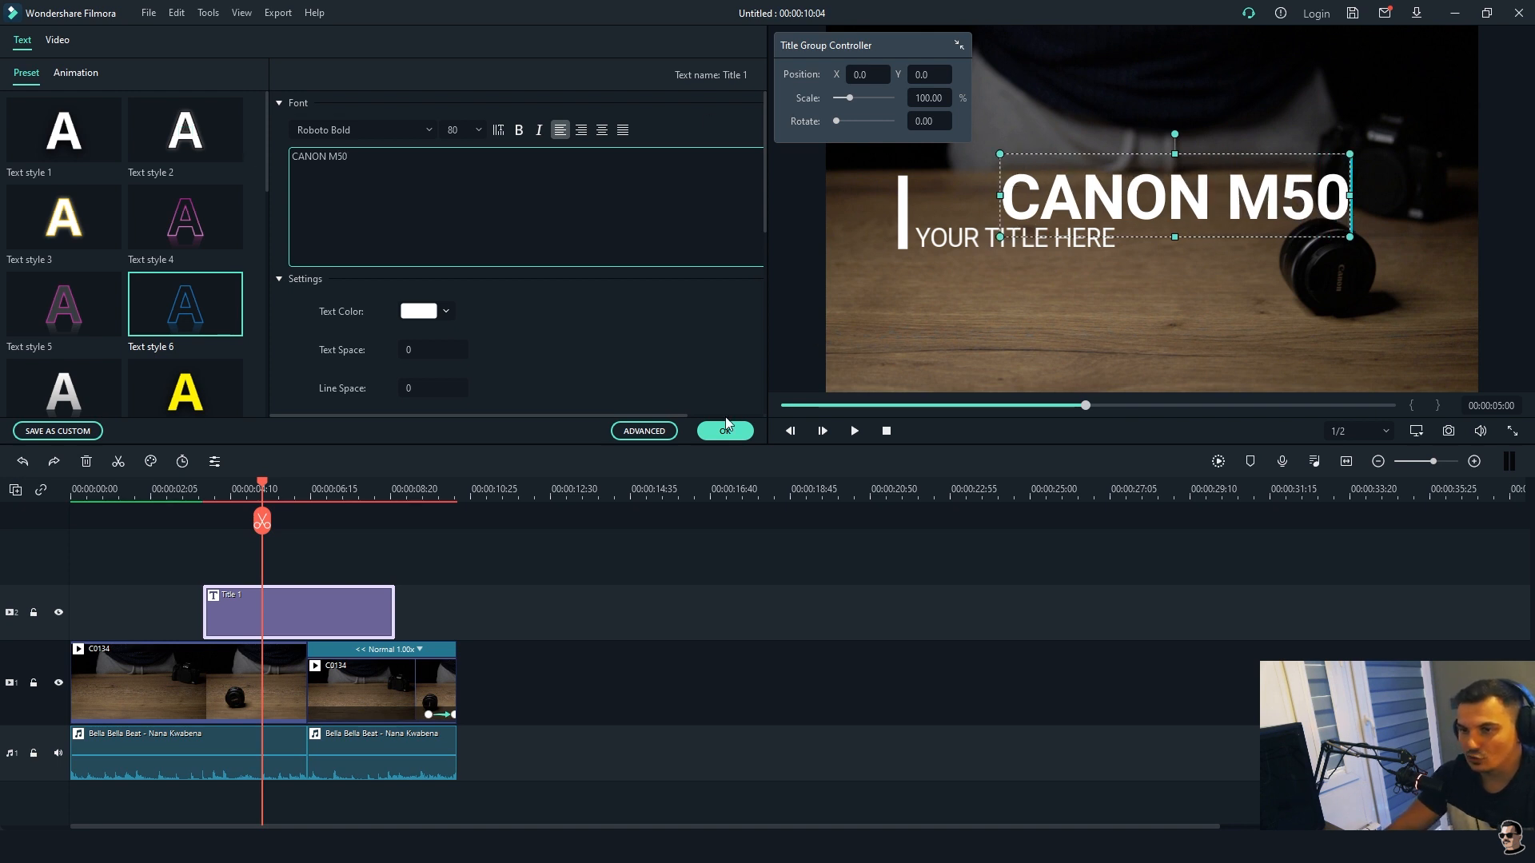
{"action": "left_click_drag", "start_coordinate": [998, 176], "coordinate": [912, 174]}
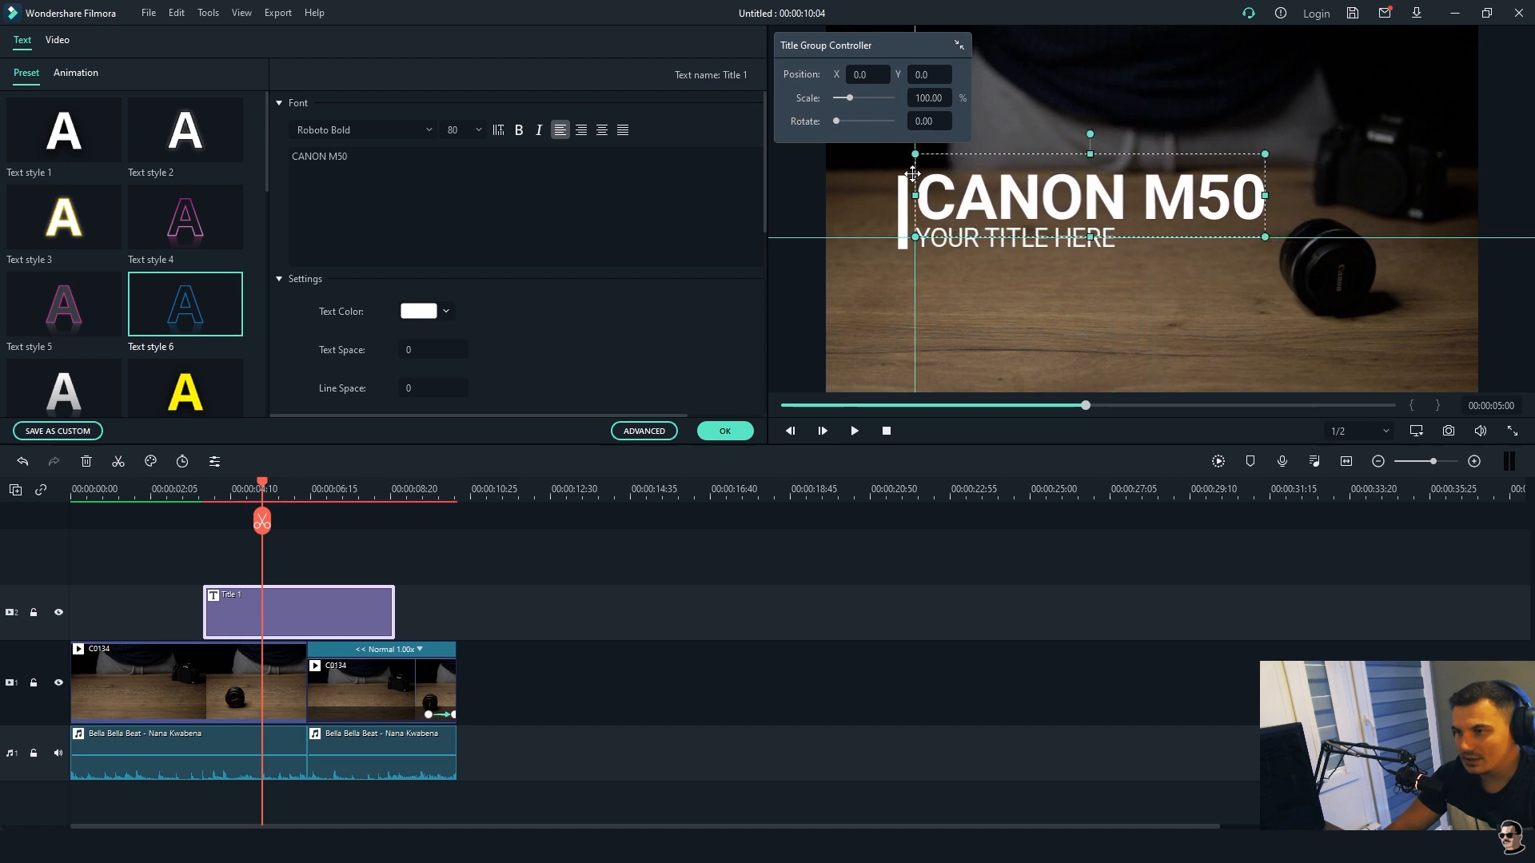
- Replace the smaller line below the heading with UNBOXING I RECENZIJA
{"action": "left_click", "coordinate": [994, 243]}
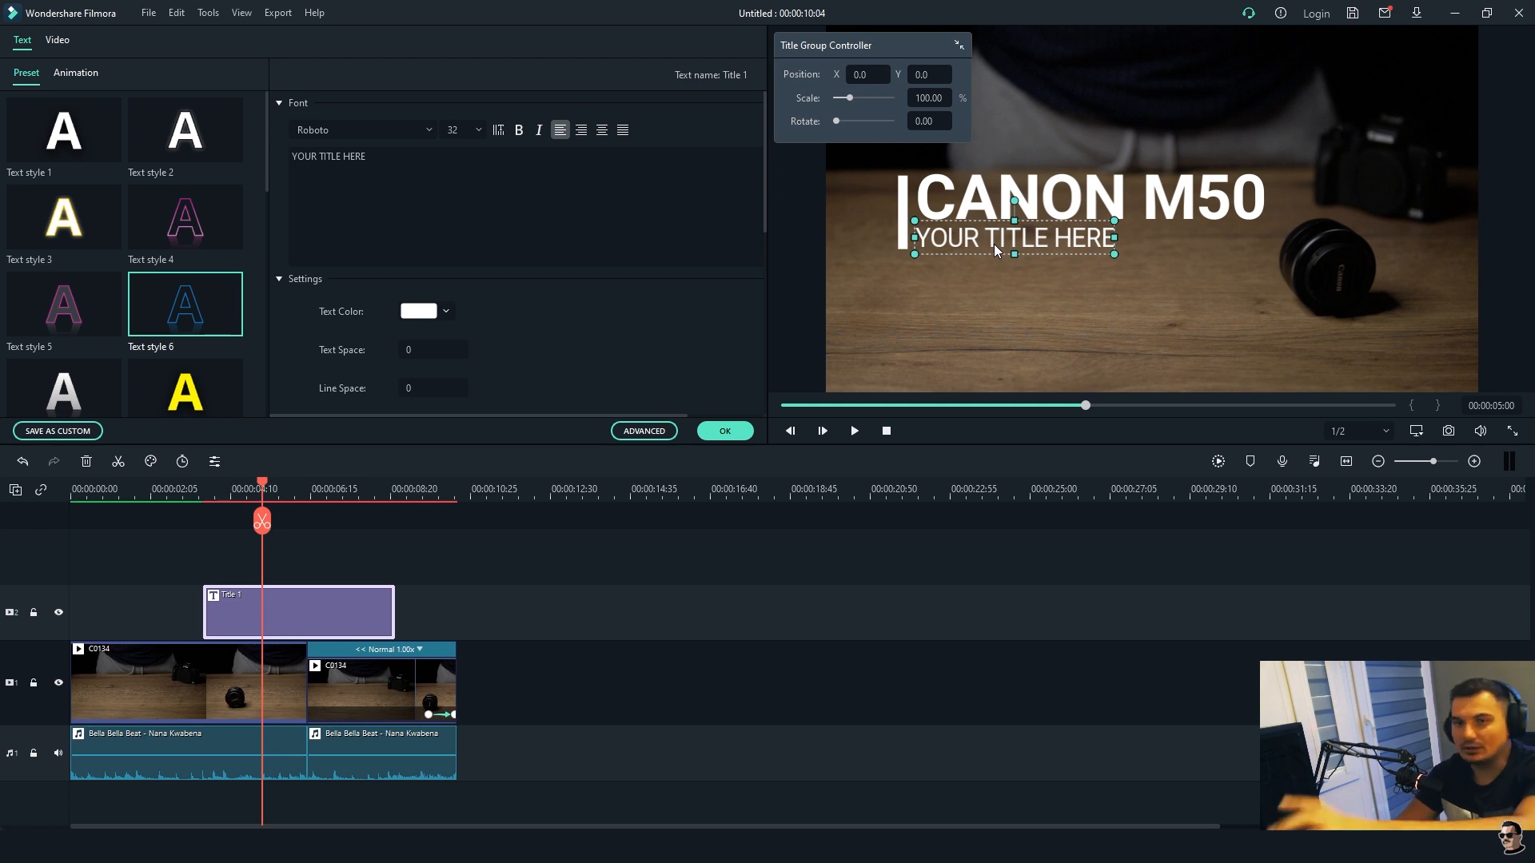
{"action": "left_click_drag", "start_coordinate": [394, 157], "coordinate": [252, 158]}
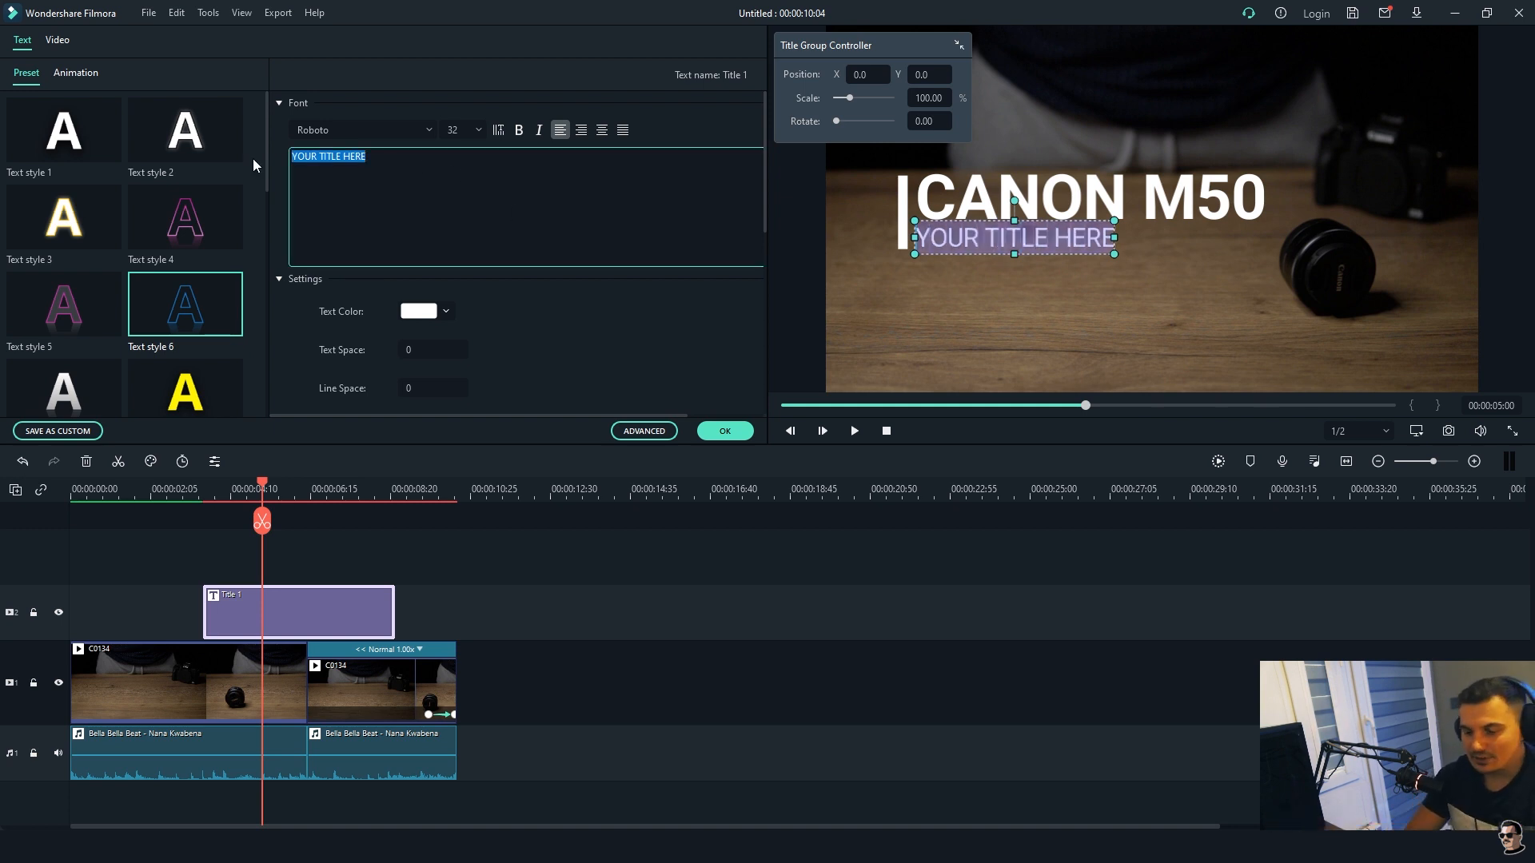
{"action": "type", "text": "UNBOXING"}
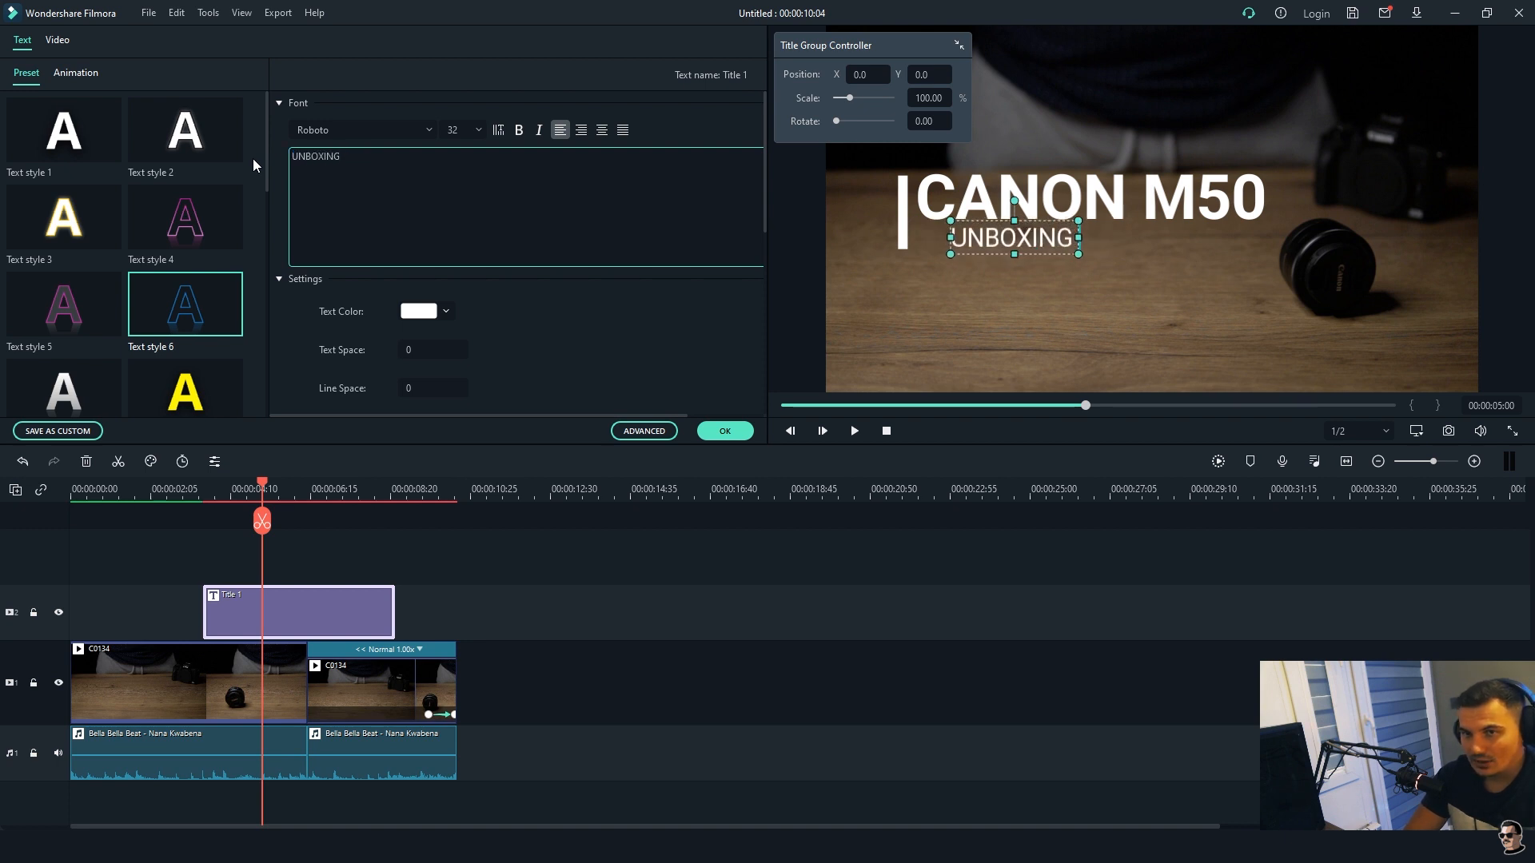
{"action": "type", "text": " I REC"}
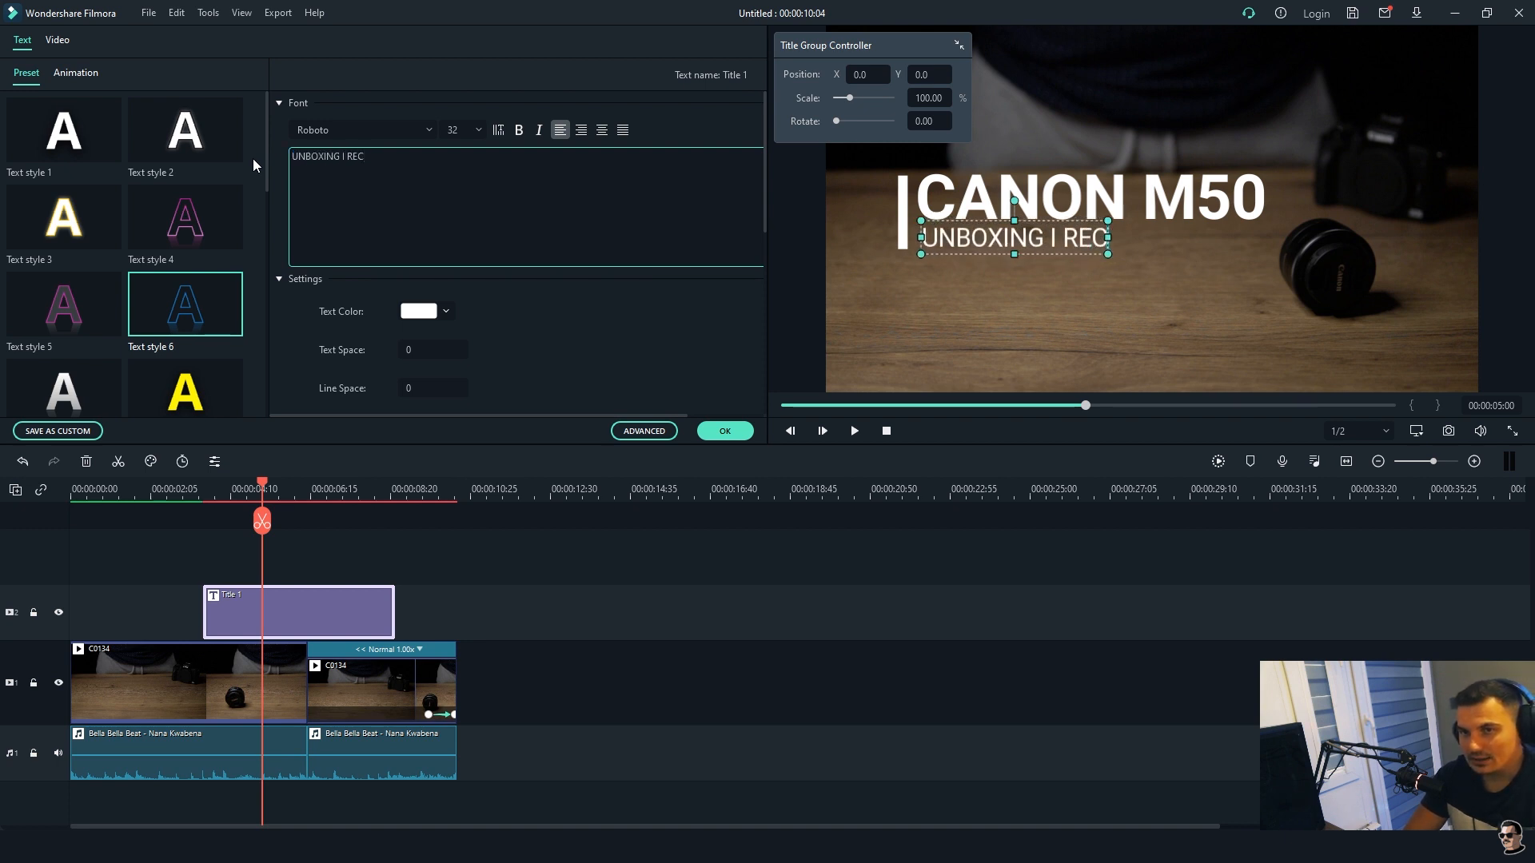
{"action": "type", "text": "ENZIJA"}
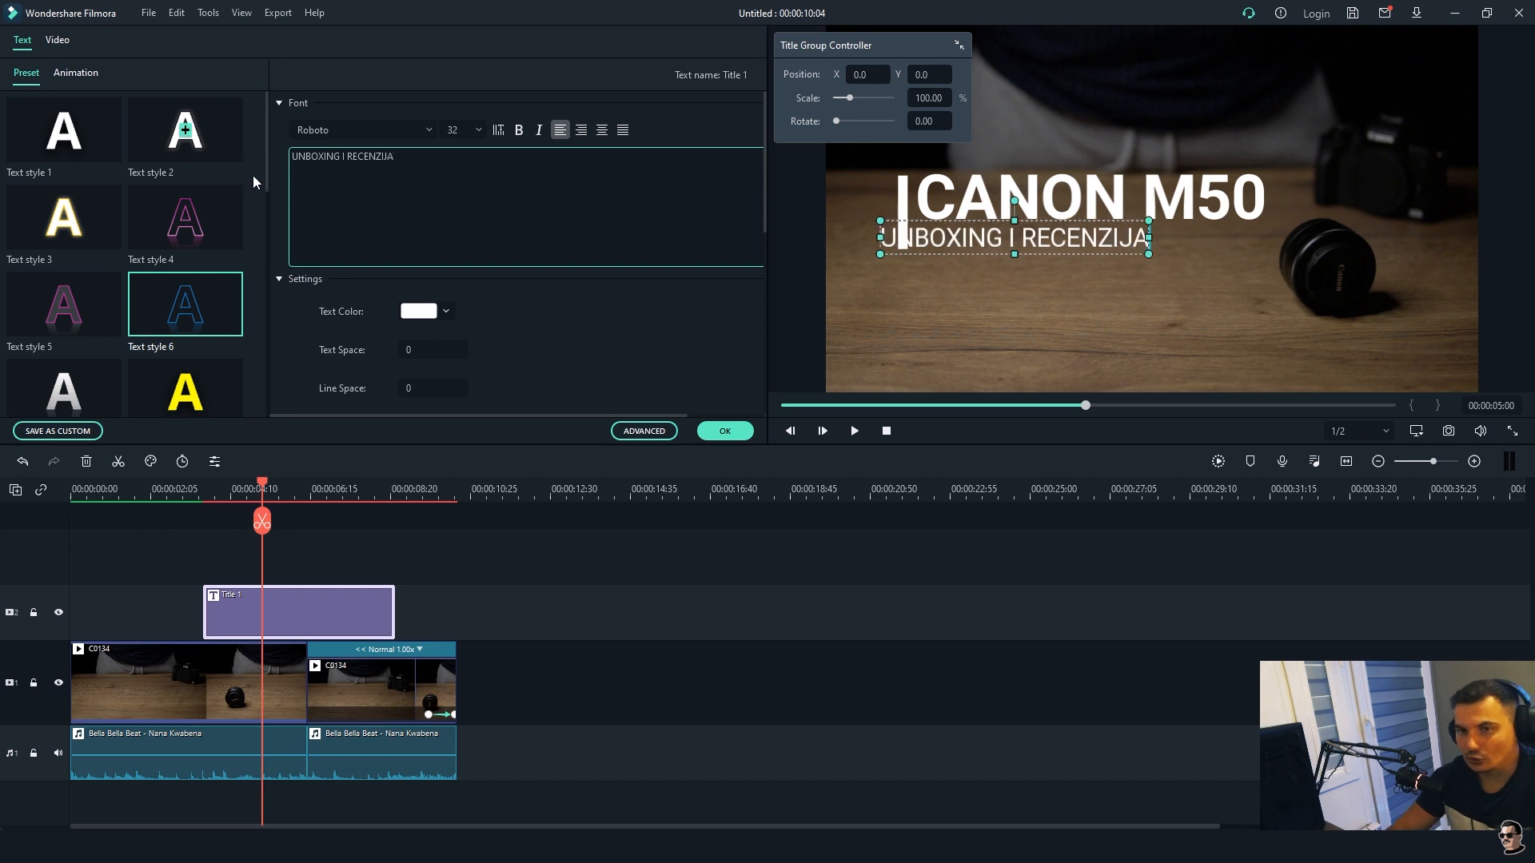
- Colour the UNBOXING I RECENZIJA line orange-yellow (#ffba0a) and shift it to line up under the heading beside the bar
{"action": "left_click", "coordinate": [447, 313]}
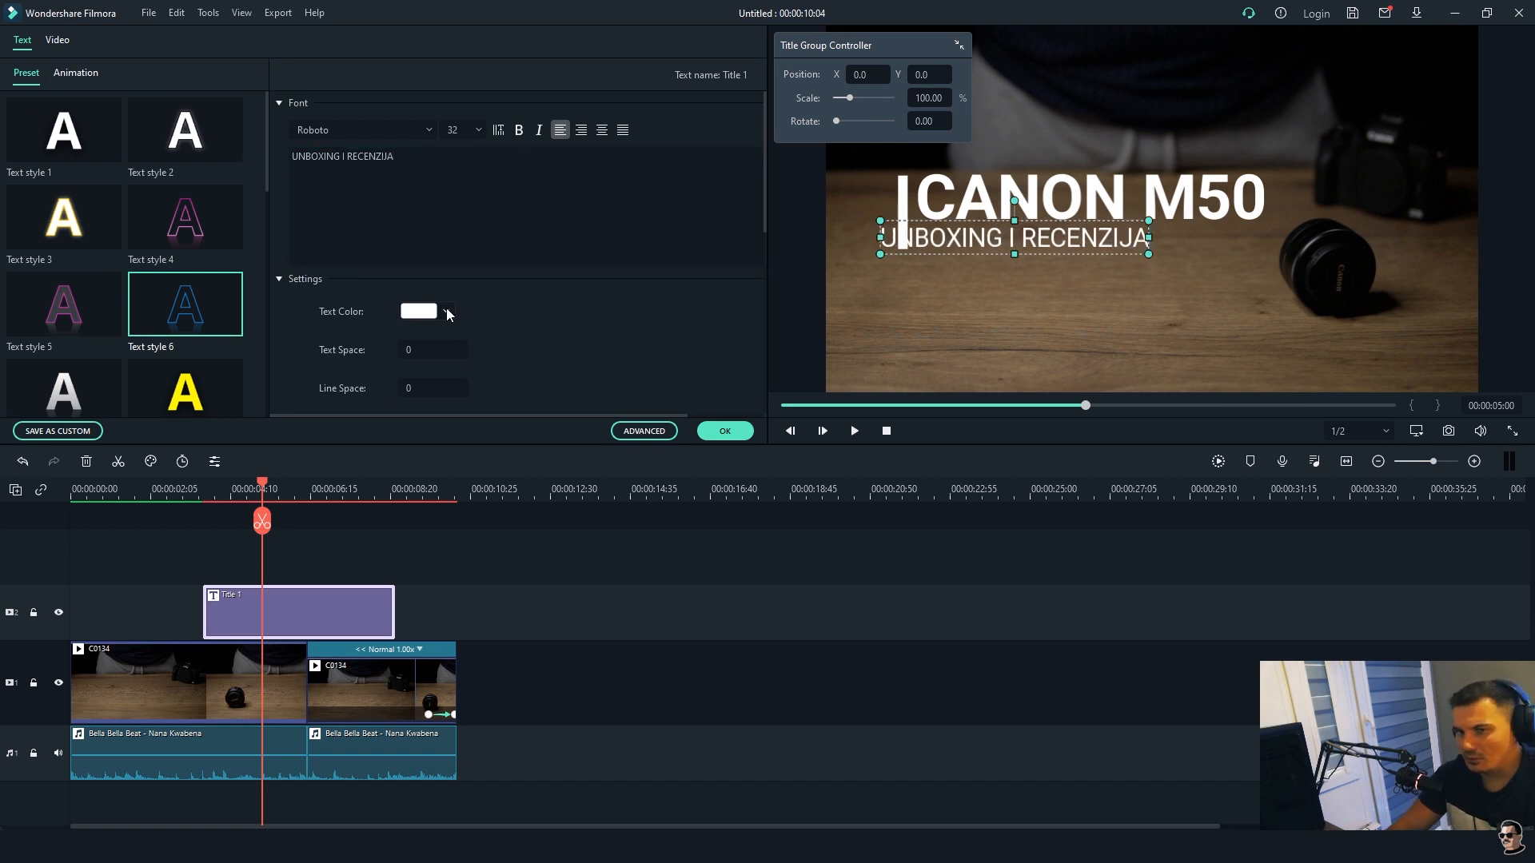
{"action": "left_click", "coordinate": [453, 355]}
{"action": "left_click", "coordinate": [446, 313]}
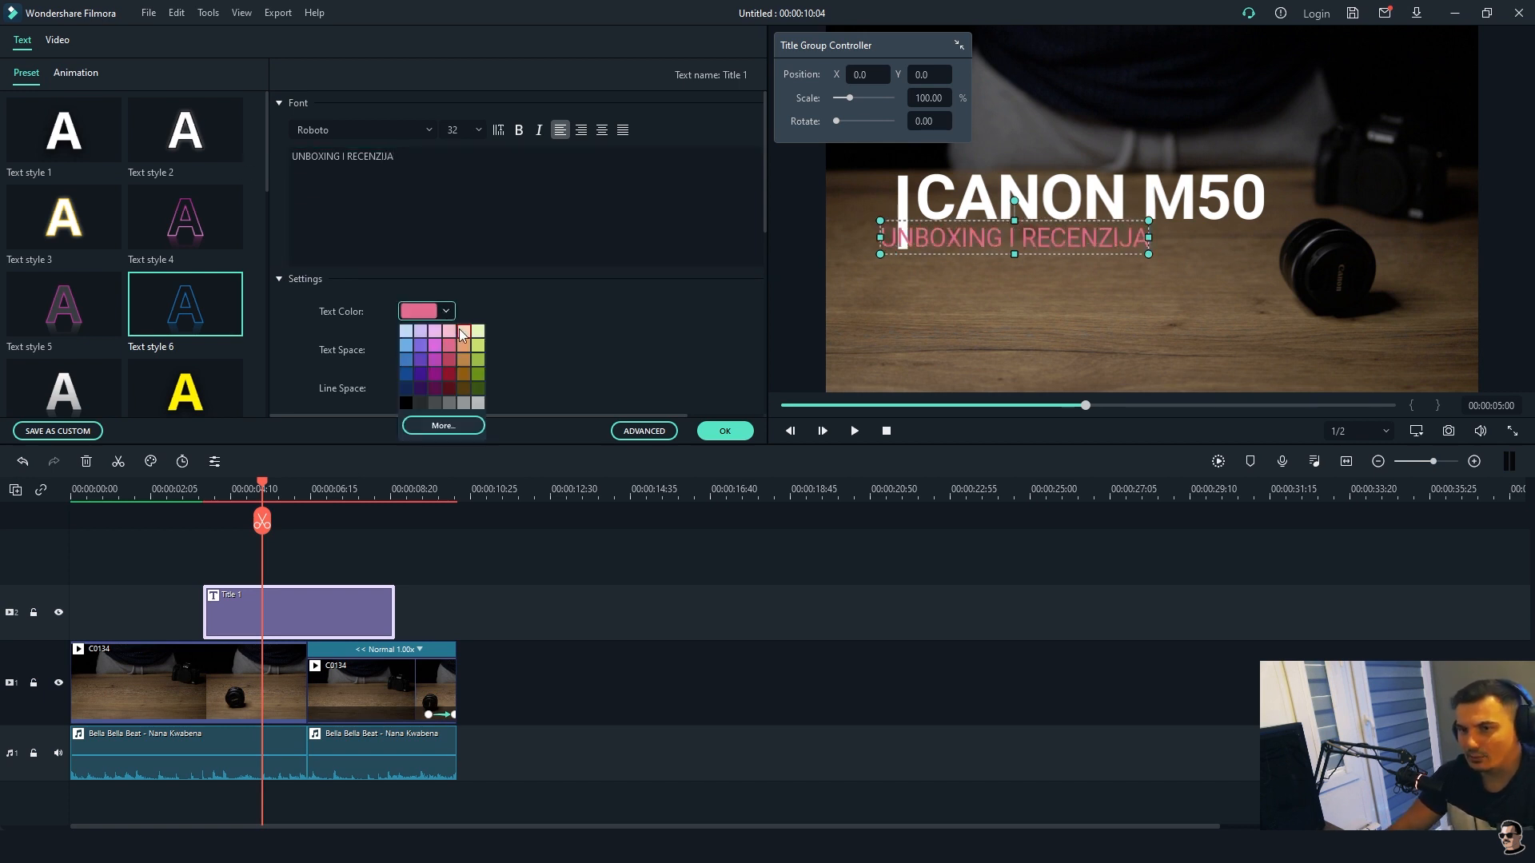
{"action": "left_click", "coordinate": [444, 426]}
{"action": "left_click_drag", "start_coordinate": [590, 263], "coordinate": [586, 248]}
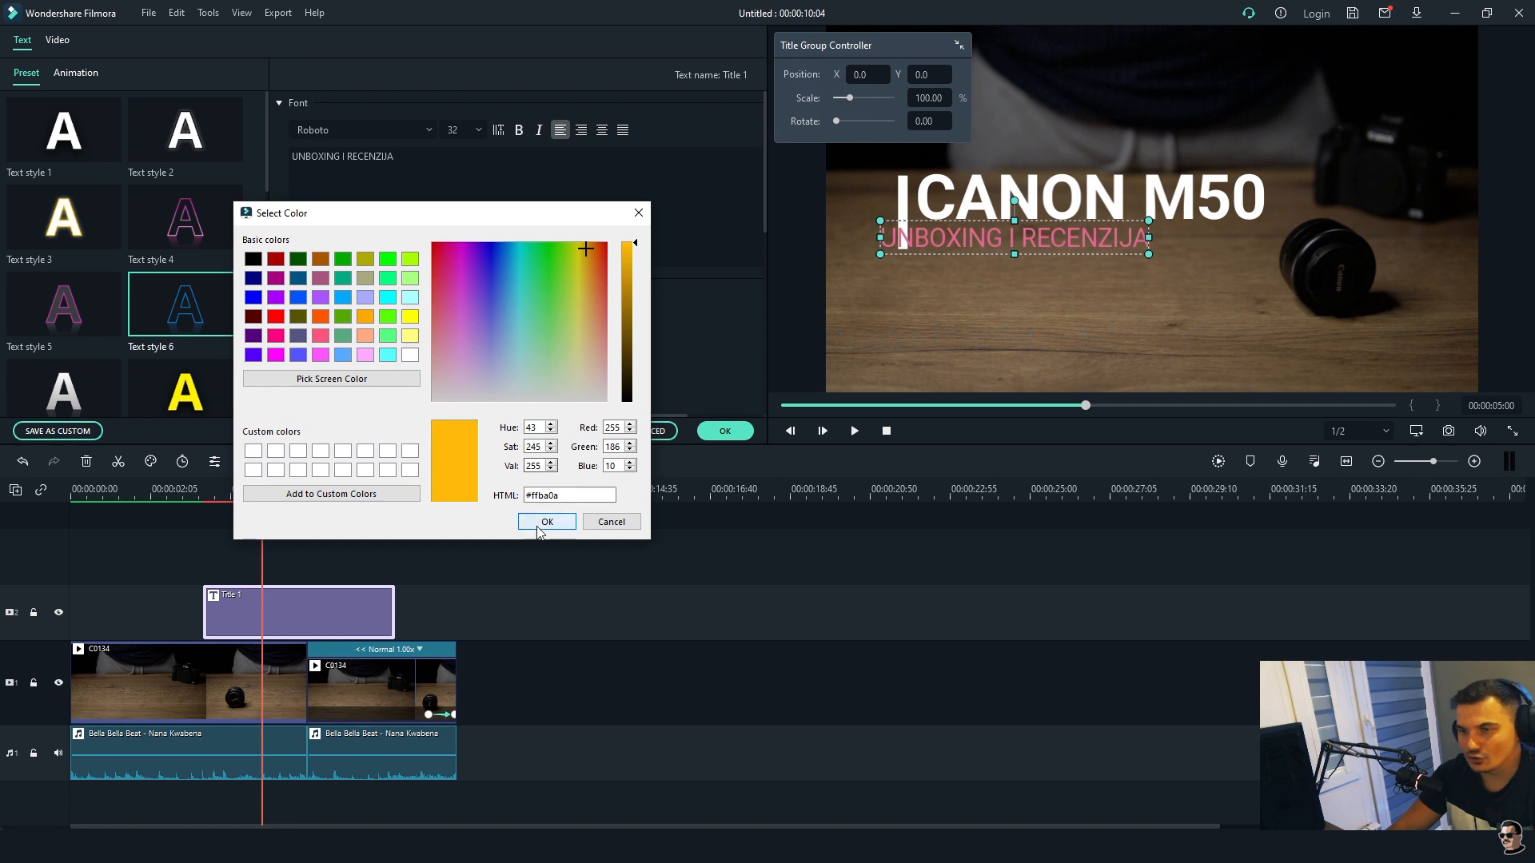
{"action": "left_click", "coordinate": [543, 521]}
{"action": "left_click_drag", "start_coordinate": [912, 247], "coordinate": [957, 250]}
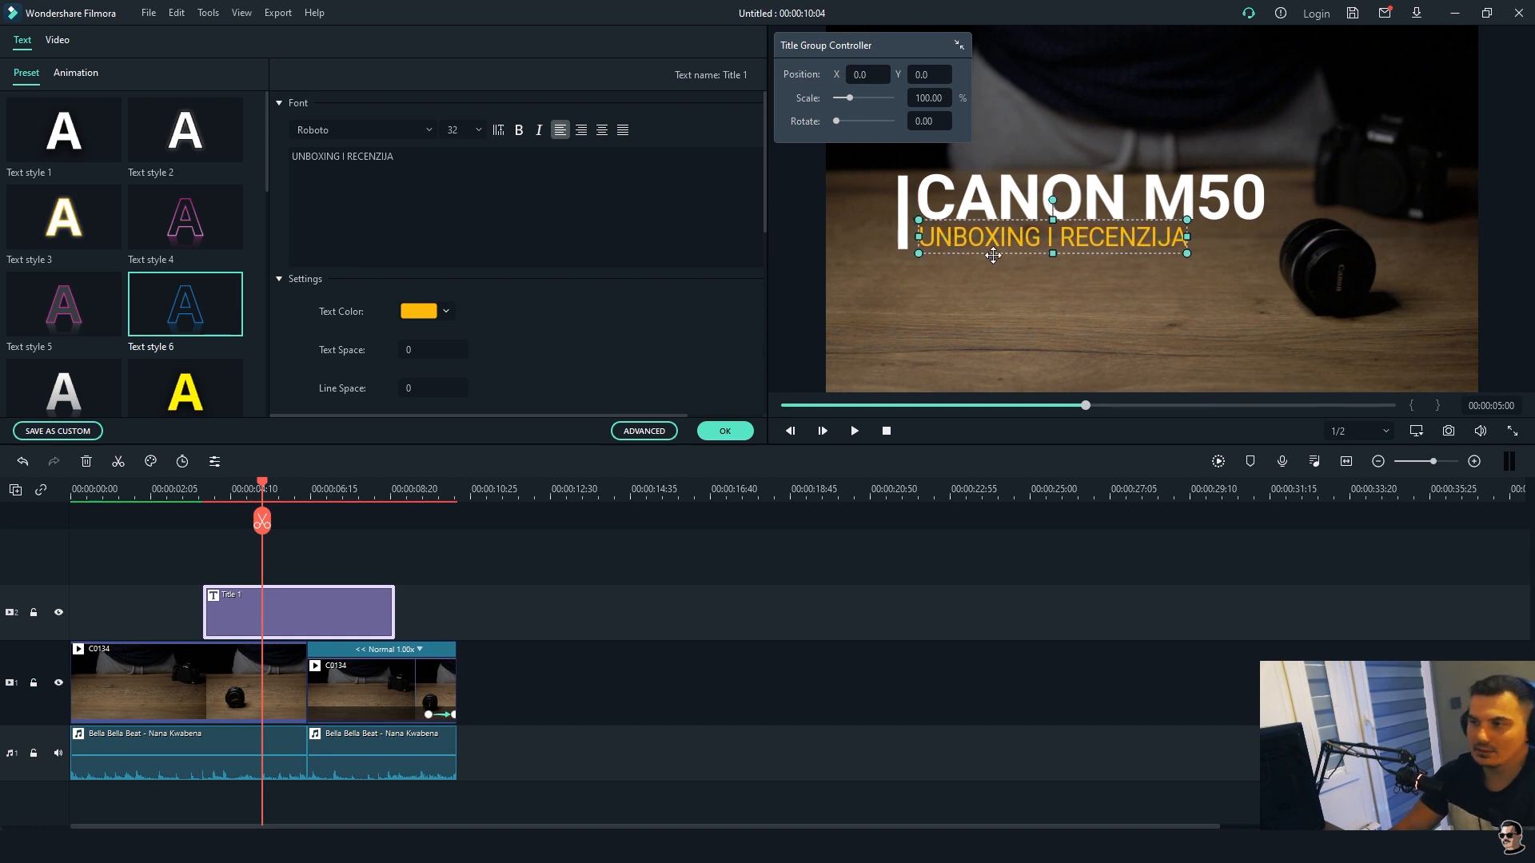
- Try out the alignment and rotation settings on the UNBOXING I RECENZIJA line, undoing each change
{"action": "left_click_drag", "start_coordinate": [766, 194], "coordinate": [764, 220]}
{"action": "left_click_drag", "start_coordinate": [423, 293], "coordinate": [429, 330]}
{"action": "key", "text": "ctrl+z"}
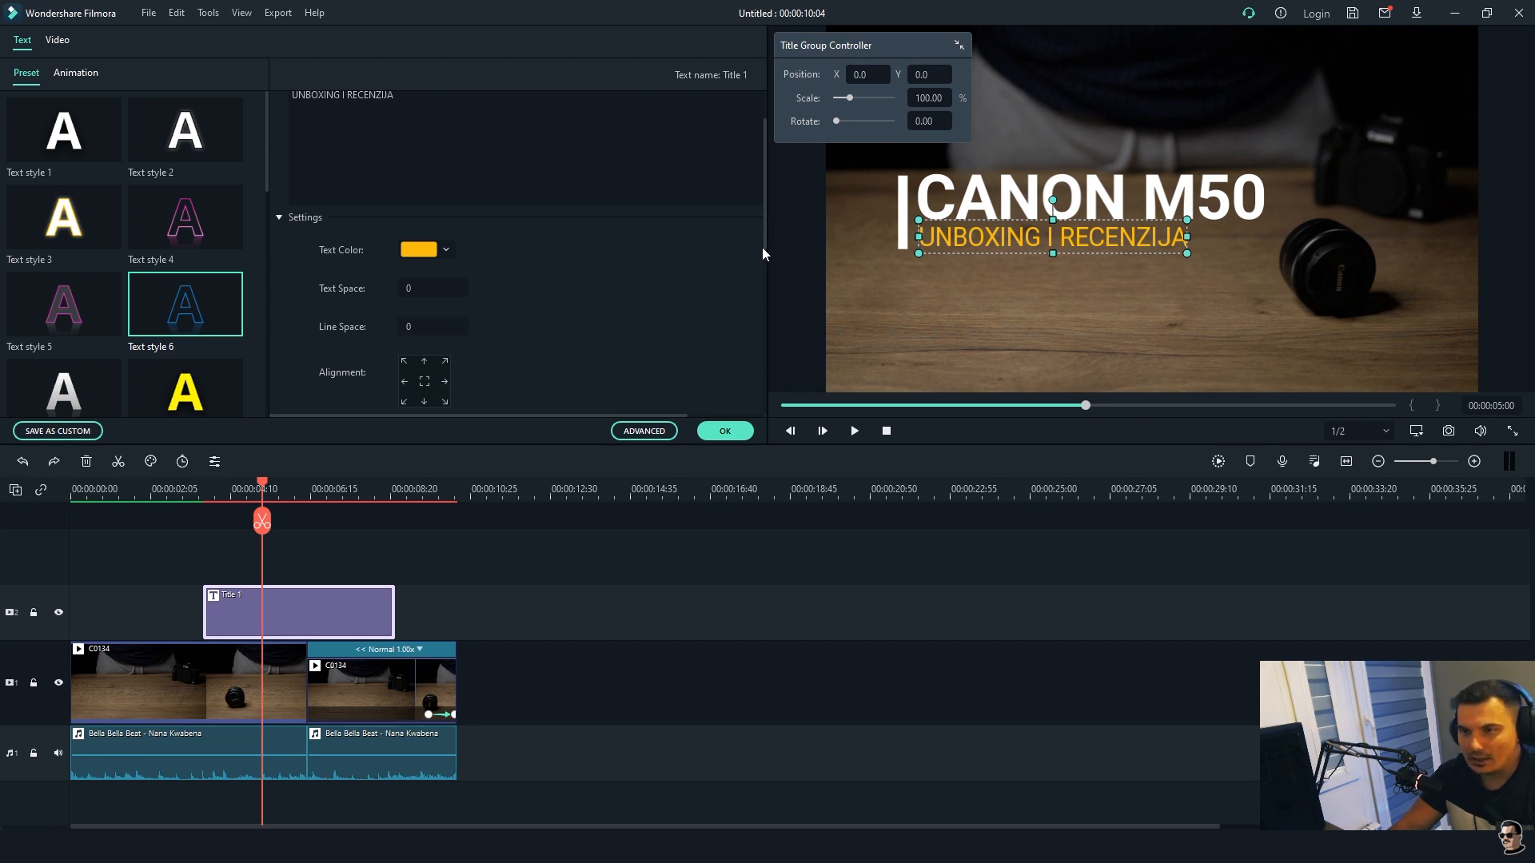
{"action": "left_click_drag", "start_coordinate": [766, 243], "coordinate": [760, 352]}
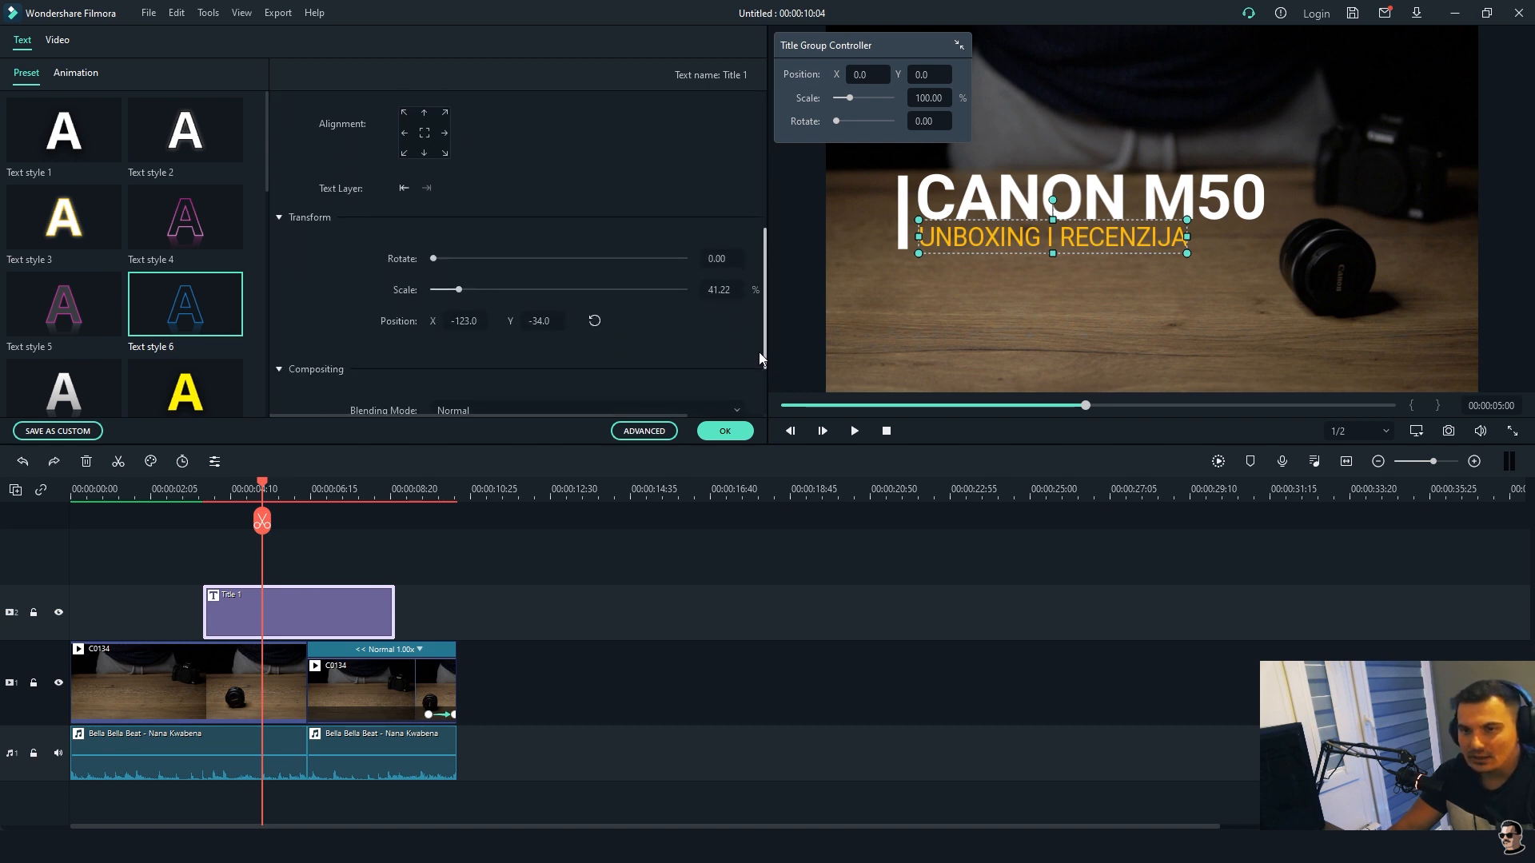
{"action": "left_click_drag", "start_coordinate": [434, 256], "coordinate": [541, 286]}
{"action": "key", "text": "ctrl+z"}
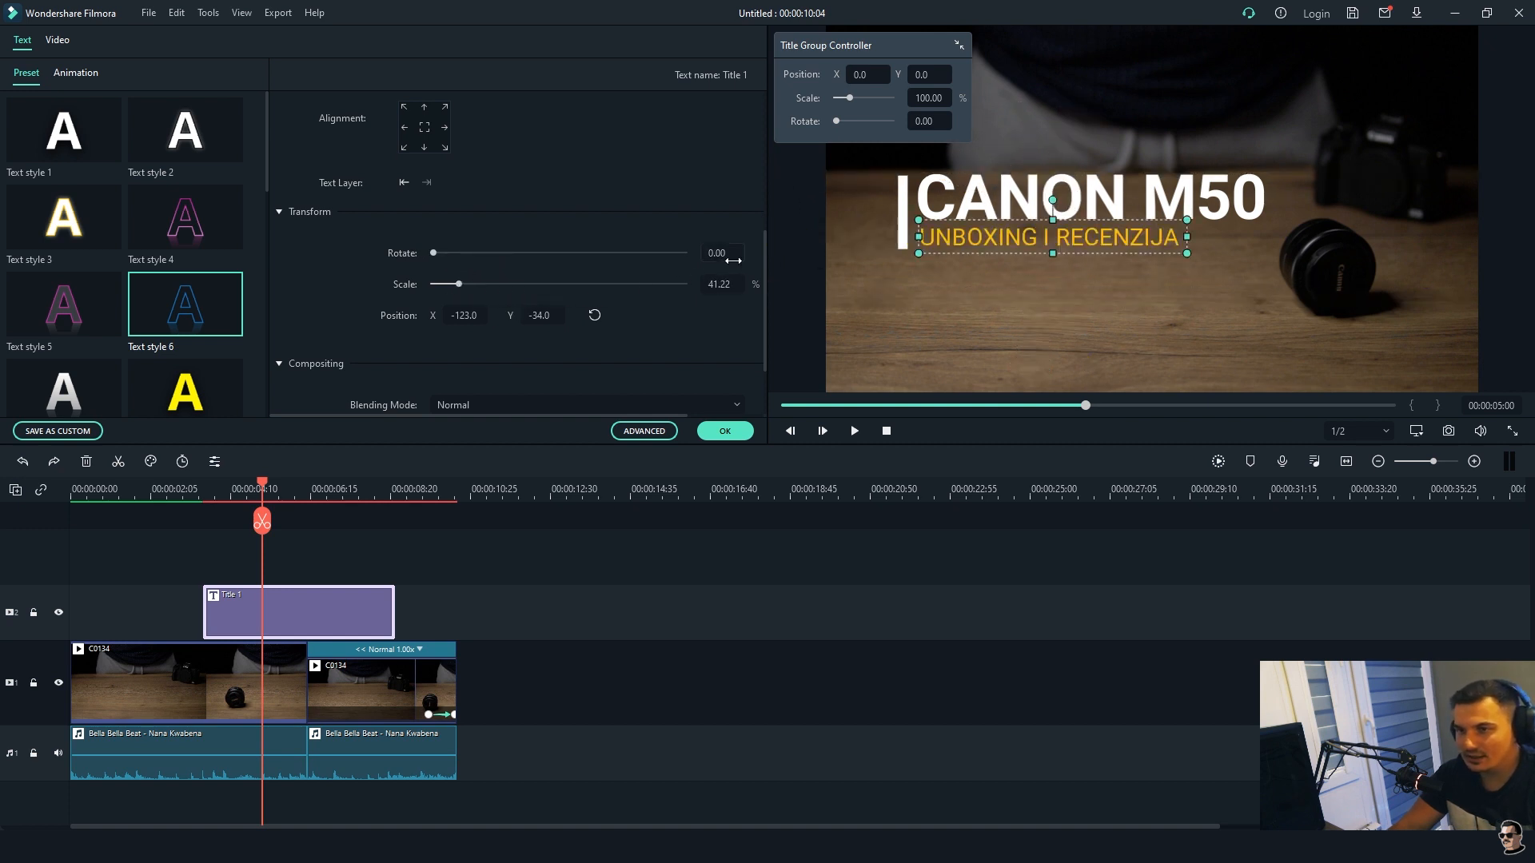
{"action": "left_click_drag", "start_coordinate": [764, 281], "coordinate": [759, 136]}
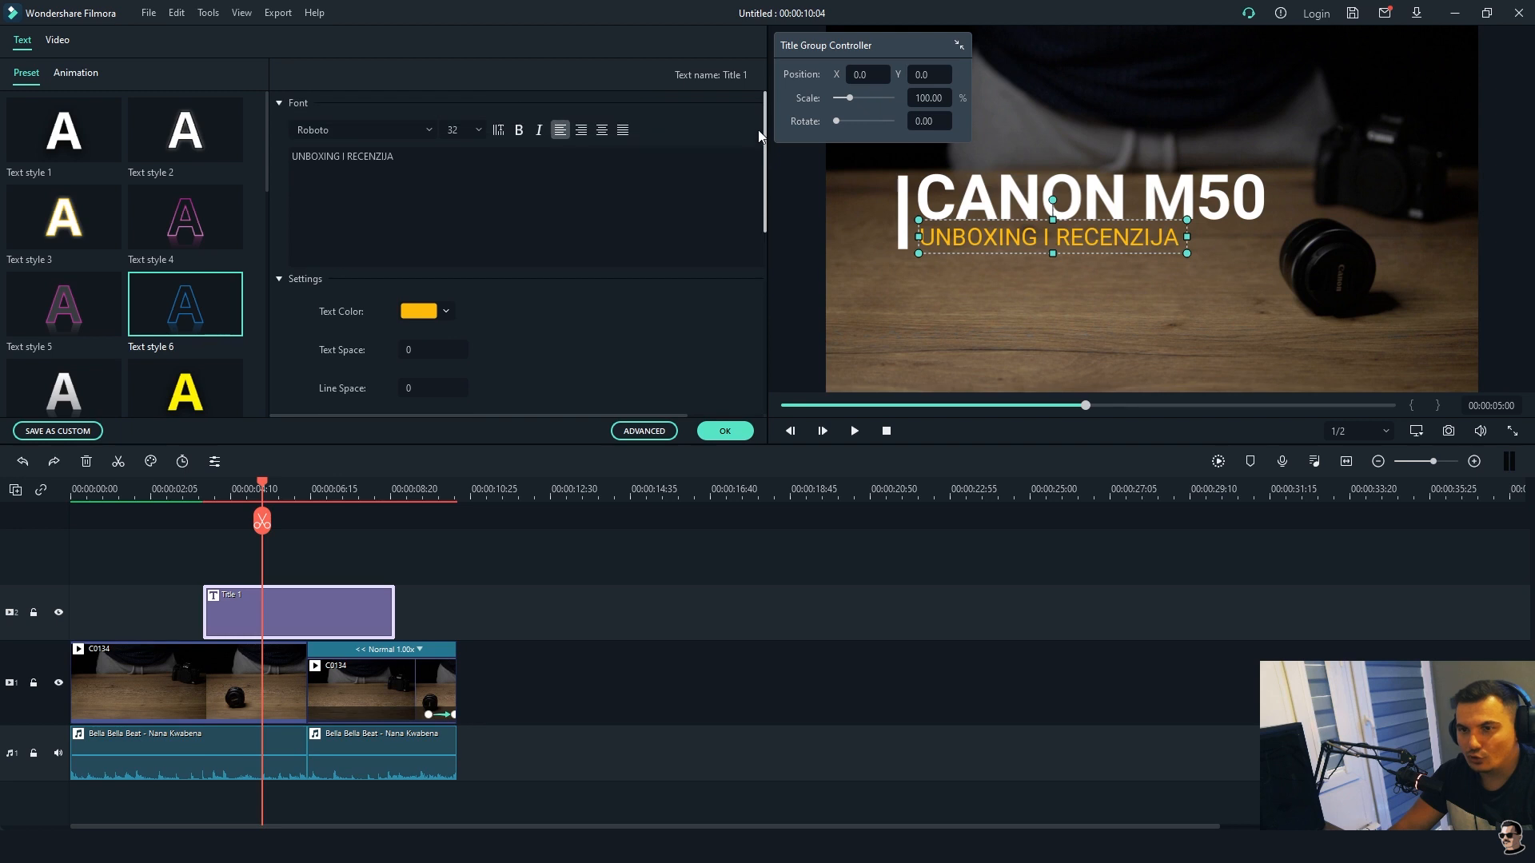
- Accept the title edits, play the timeline from the start to check the title, and return the playhead to the start
{"action": "left_click", "coordinate": [724, 431]}
{"action": "left_click", "coordinate": [148, 489]}
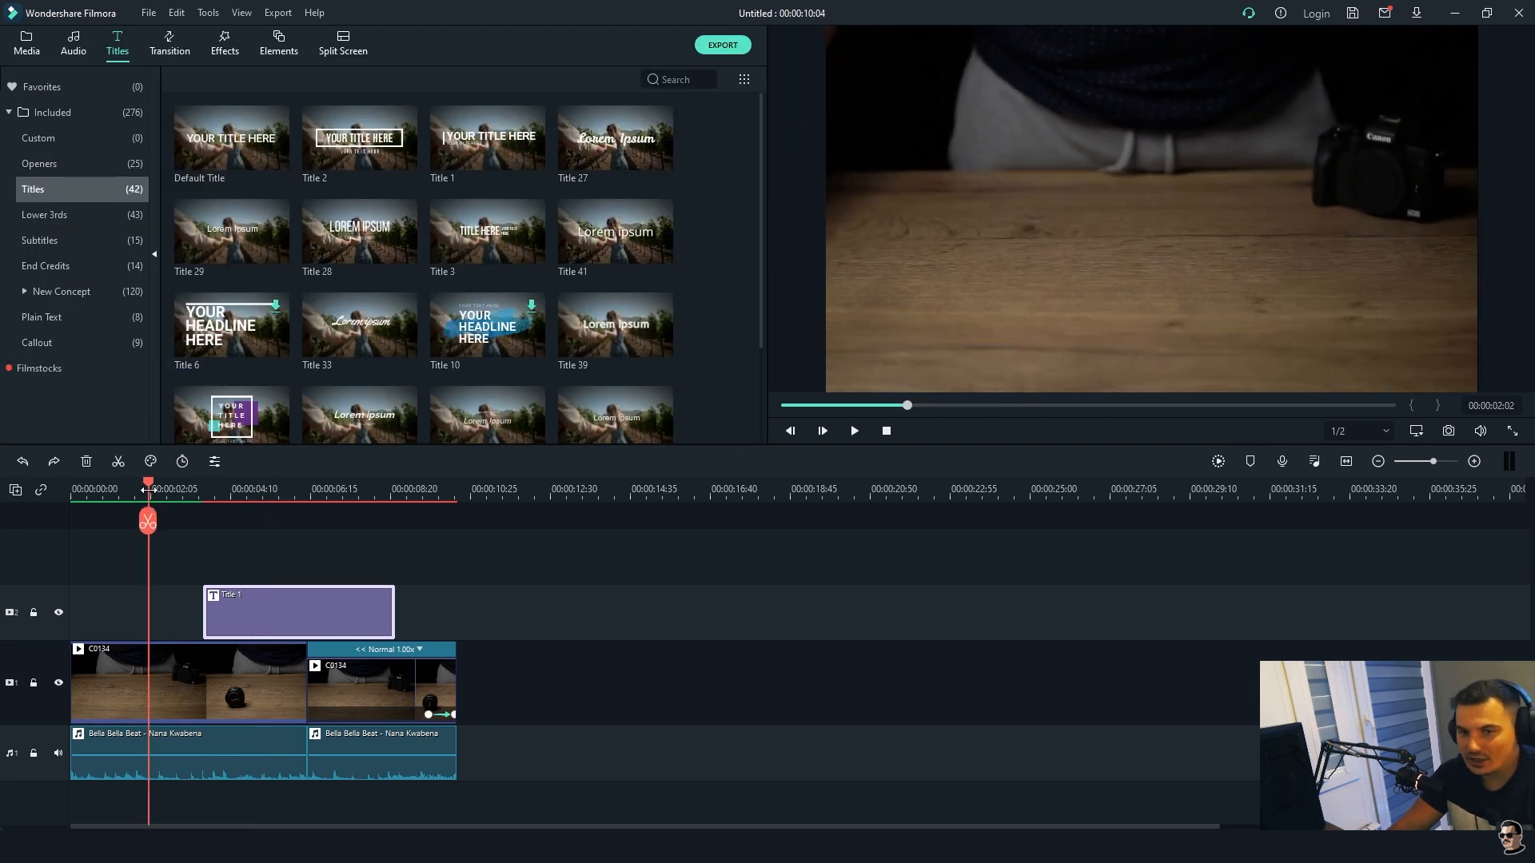
{"action": "key", "text": "space"}
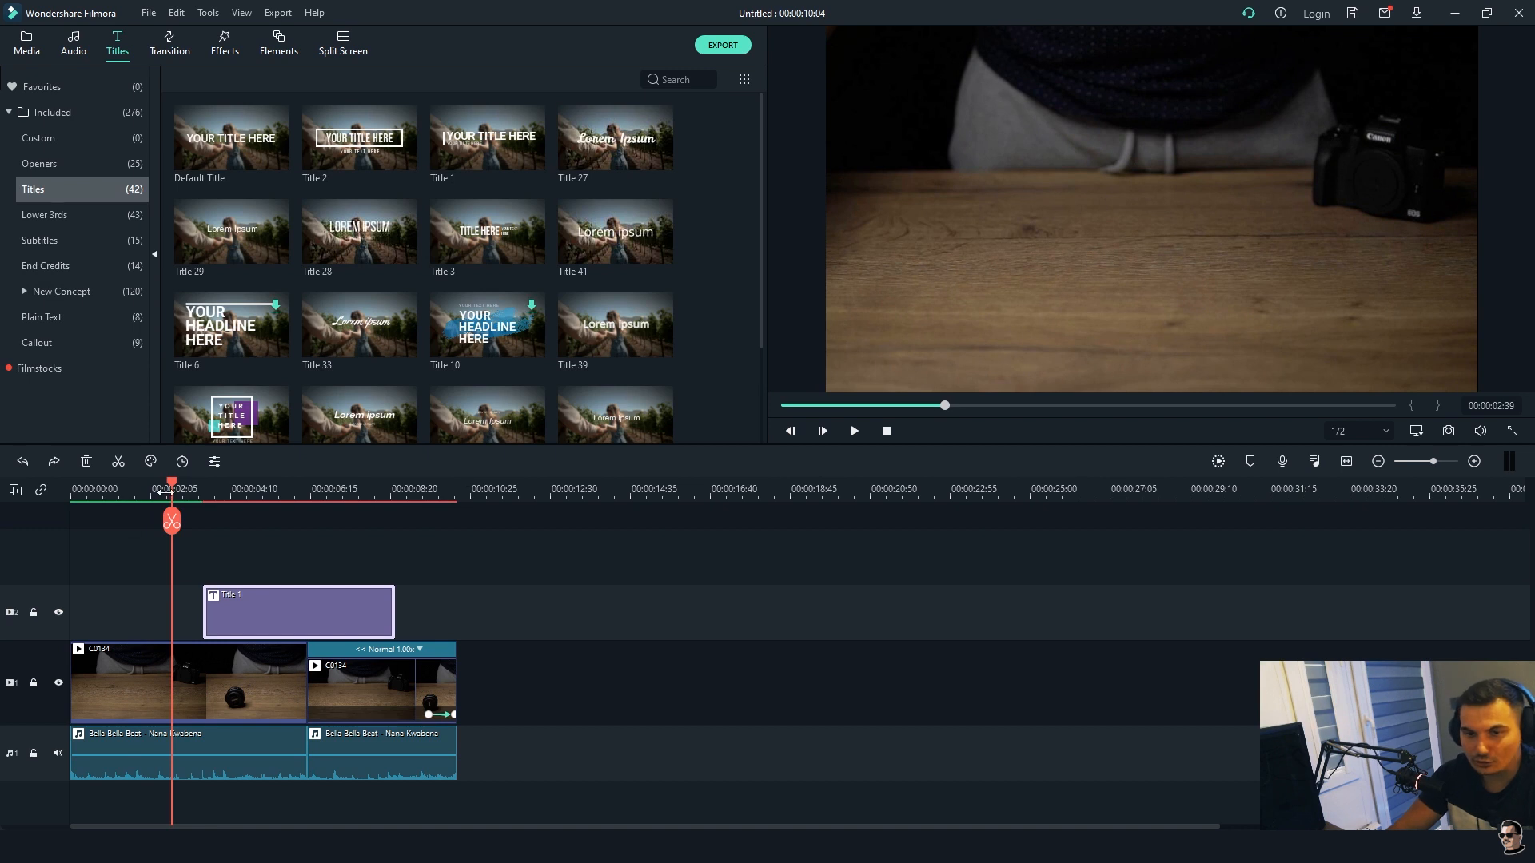
{"action": "left_click", "coordinate": [72, 489]}
{"action": "key", "text": "space"}
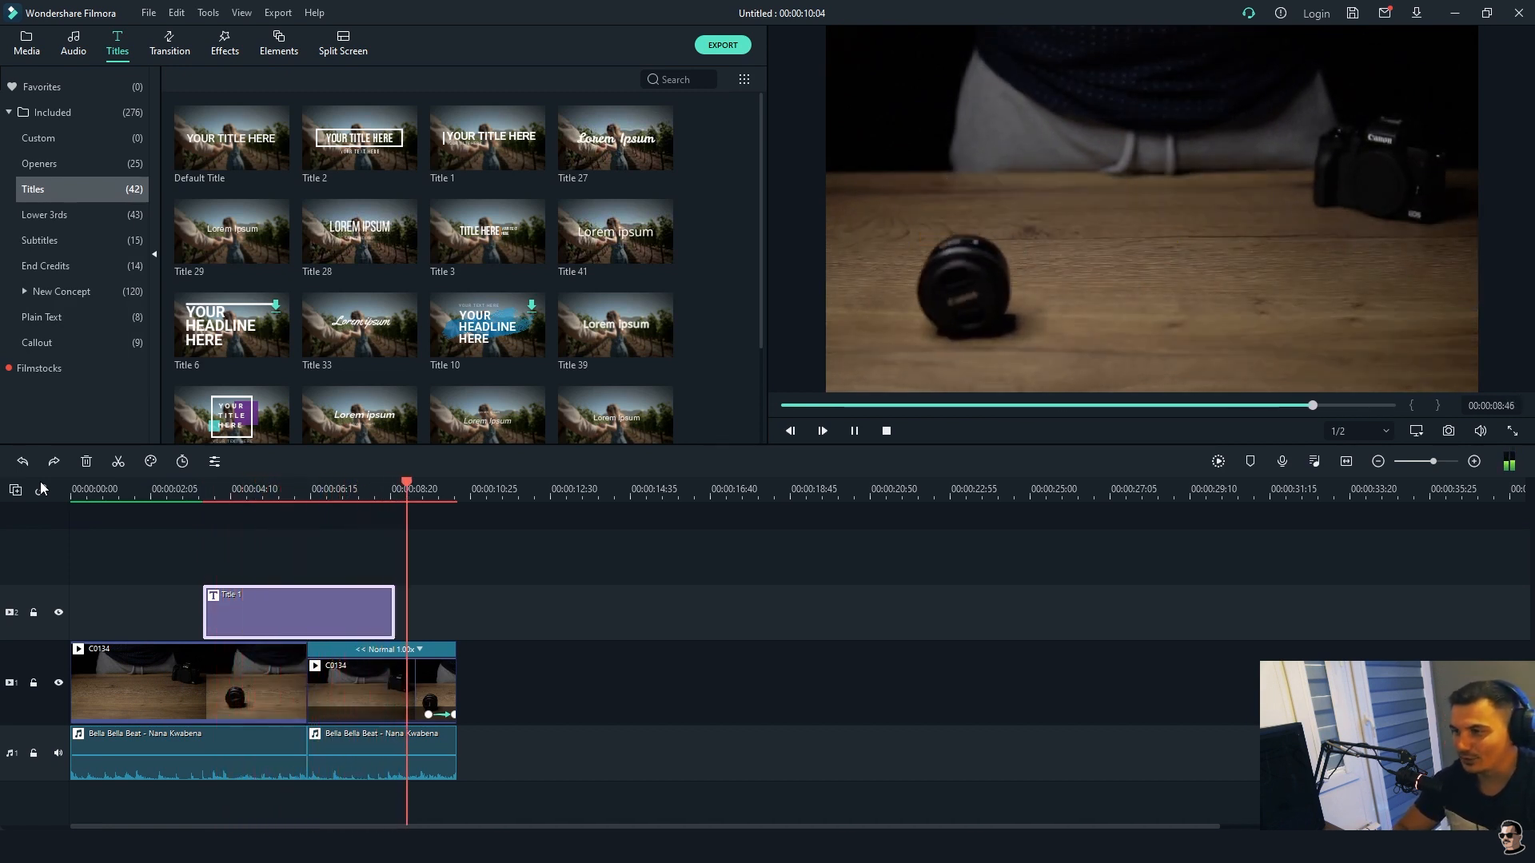
{"action": "key", "text": "space"}
{"action": "left_click_drag", "start_coordinate": [440, 488], "coordinate": [72, 480]}
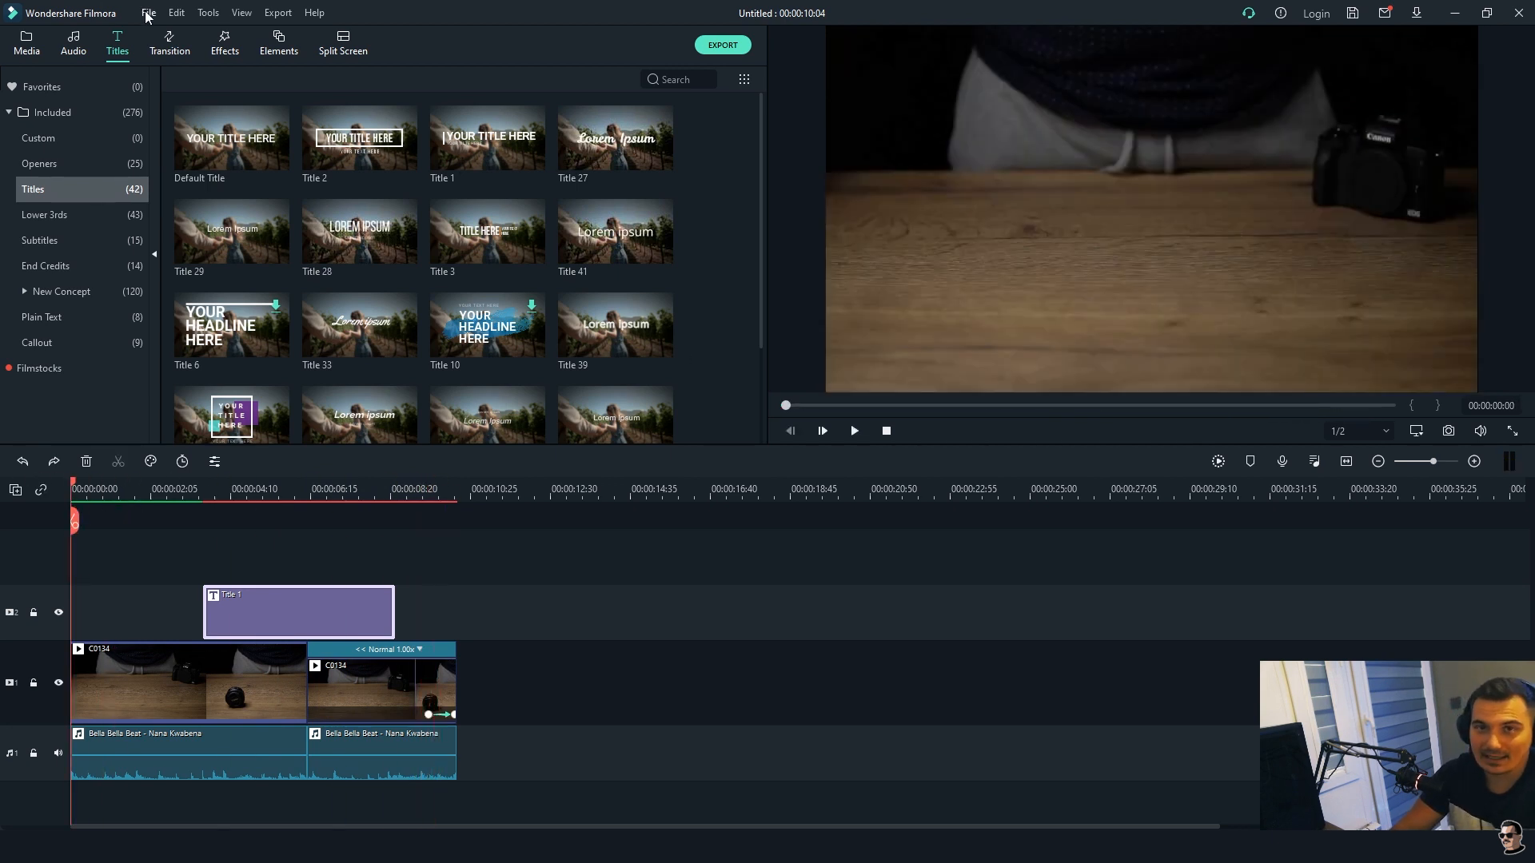
- Render the timeline preview, play the rendered edit, and return the playhead to the start
{"action": "left_click", "coordinate": [147, 12]}
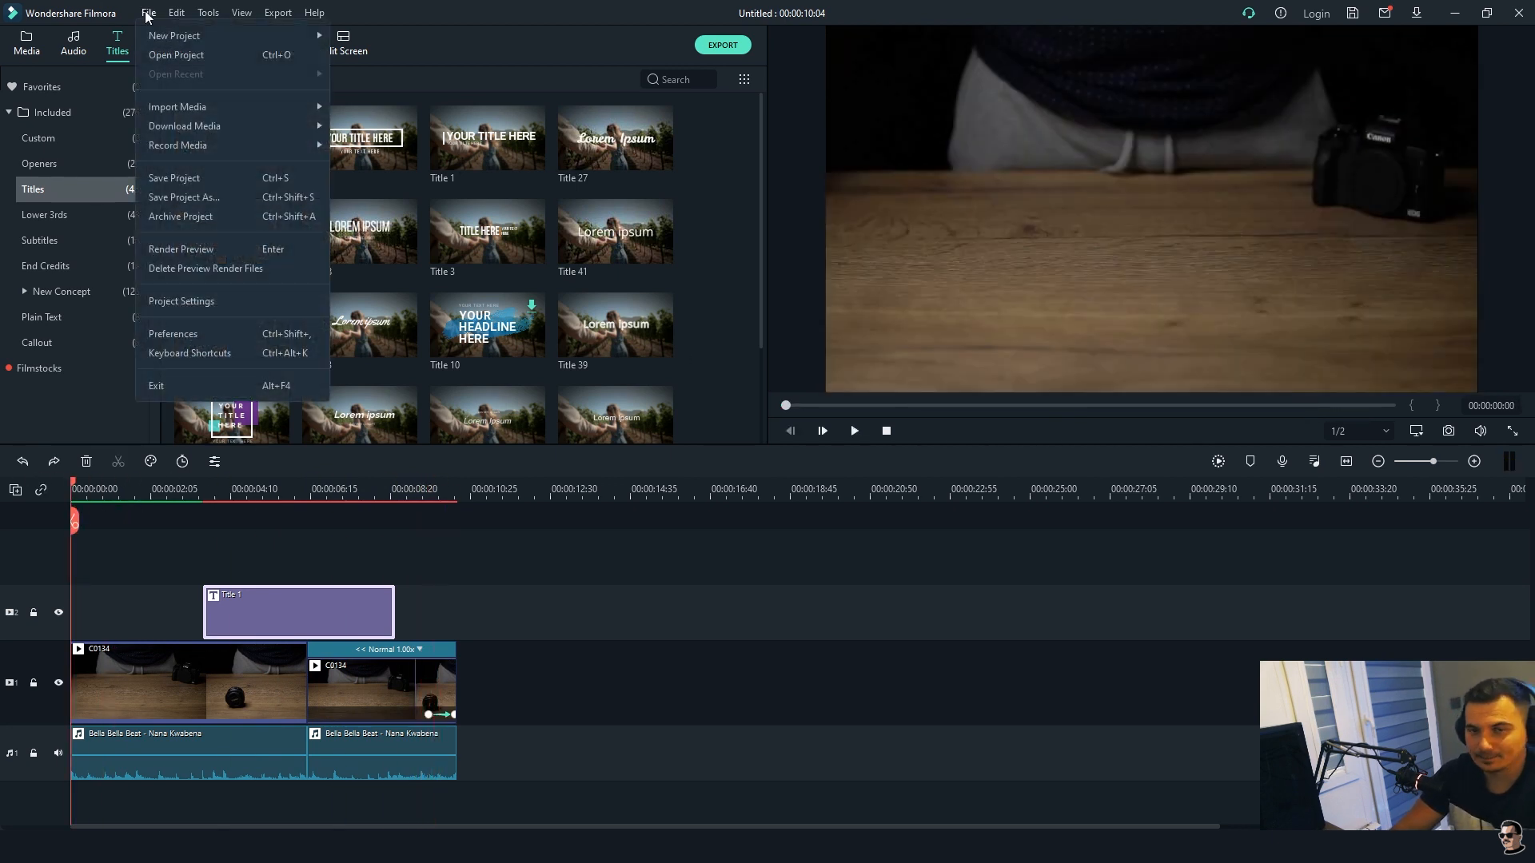
{"action": "left_click", "coordinate": [199, 251]}
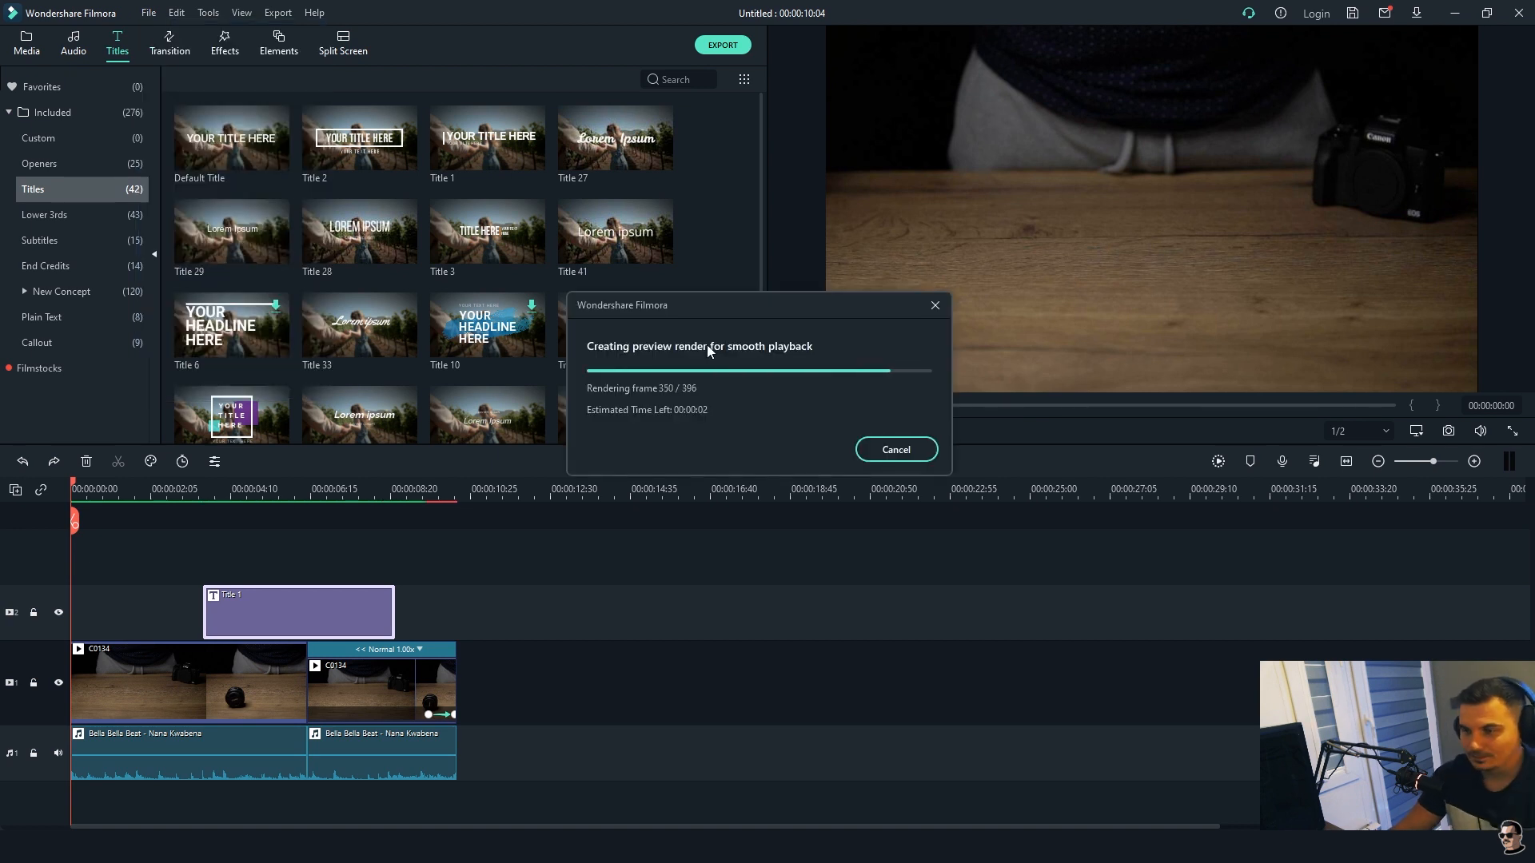
{"action": "key", "text": "space"}
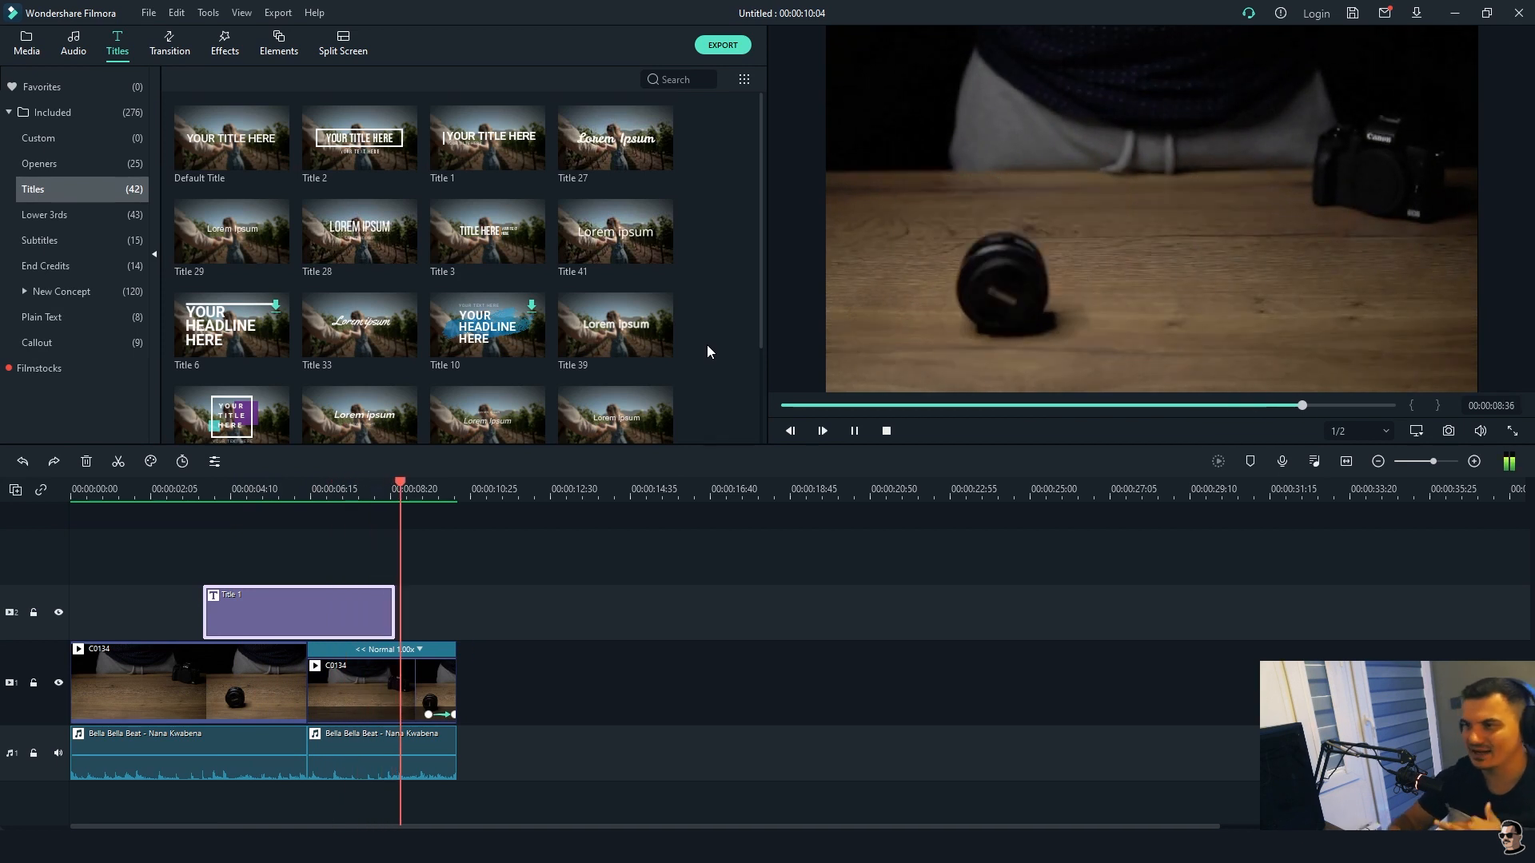
{"action": "key", "text": "space"}
{"action": "key", "text": "space"}
{"action": "left_click_drag", "start_coordinate": [92, 491], "coordinate": [67, 488]}
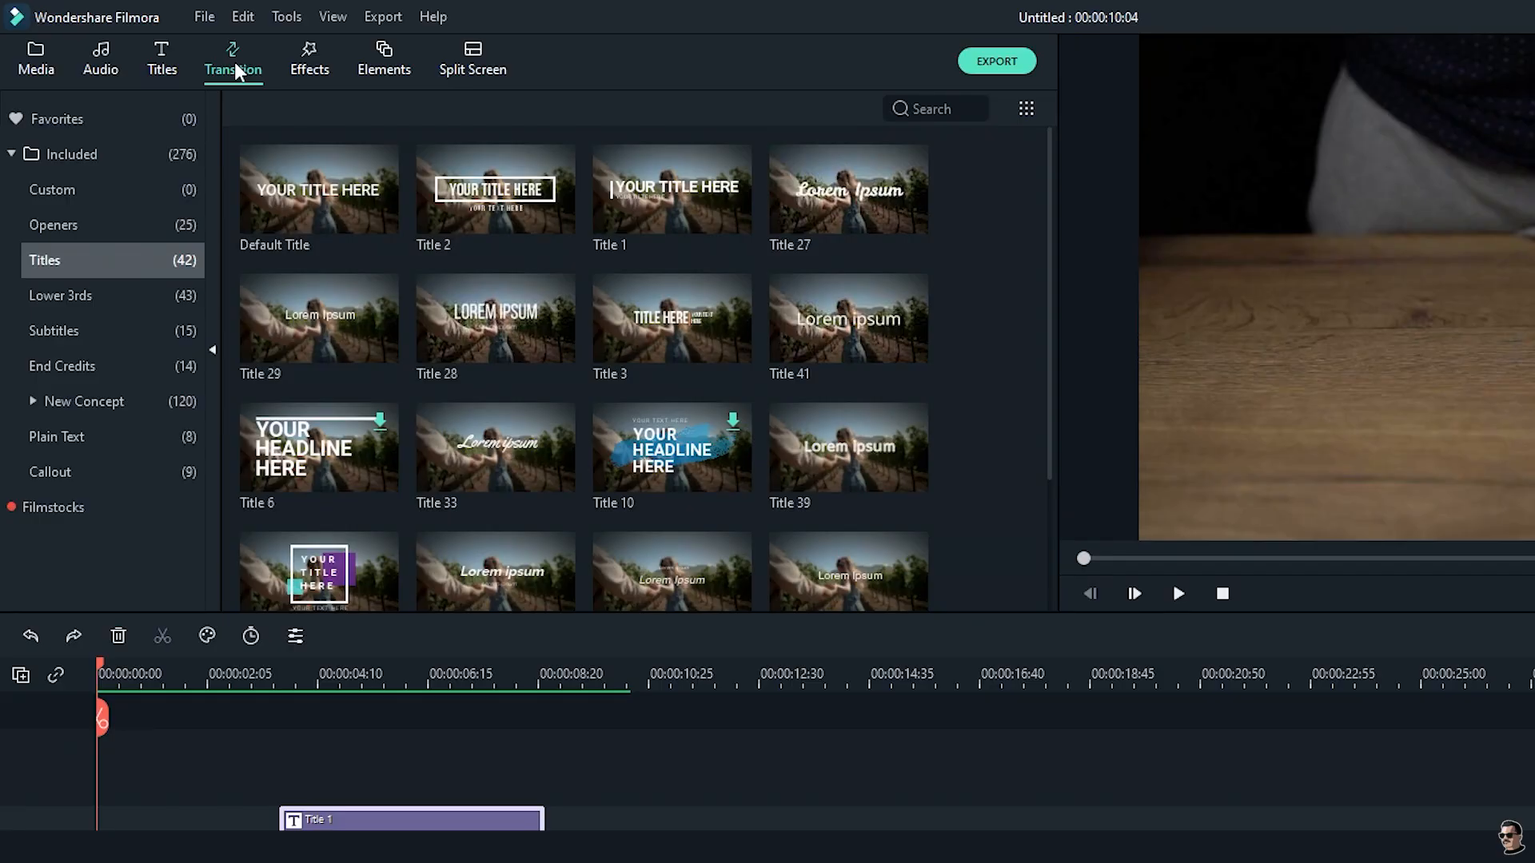
- Look through the included transitions, checking the Basic, 3D, Ripple & Dissolve and Warp categories
{"action": "left_click", "coordinate": [172, 53]}
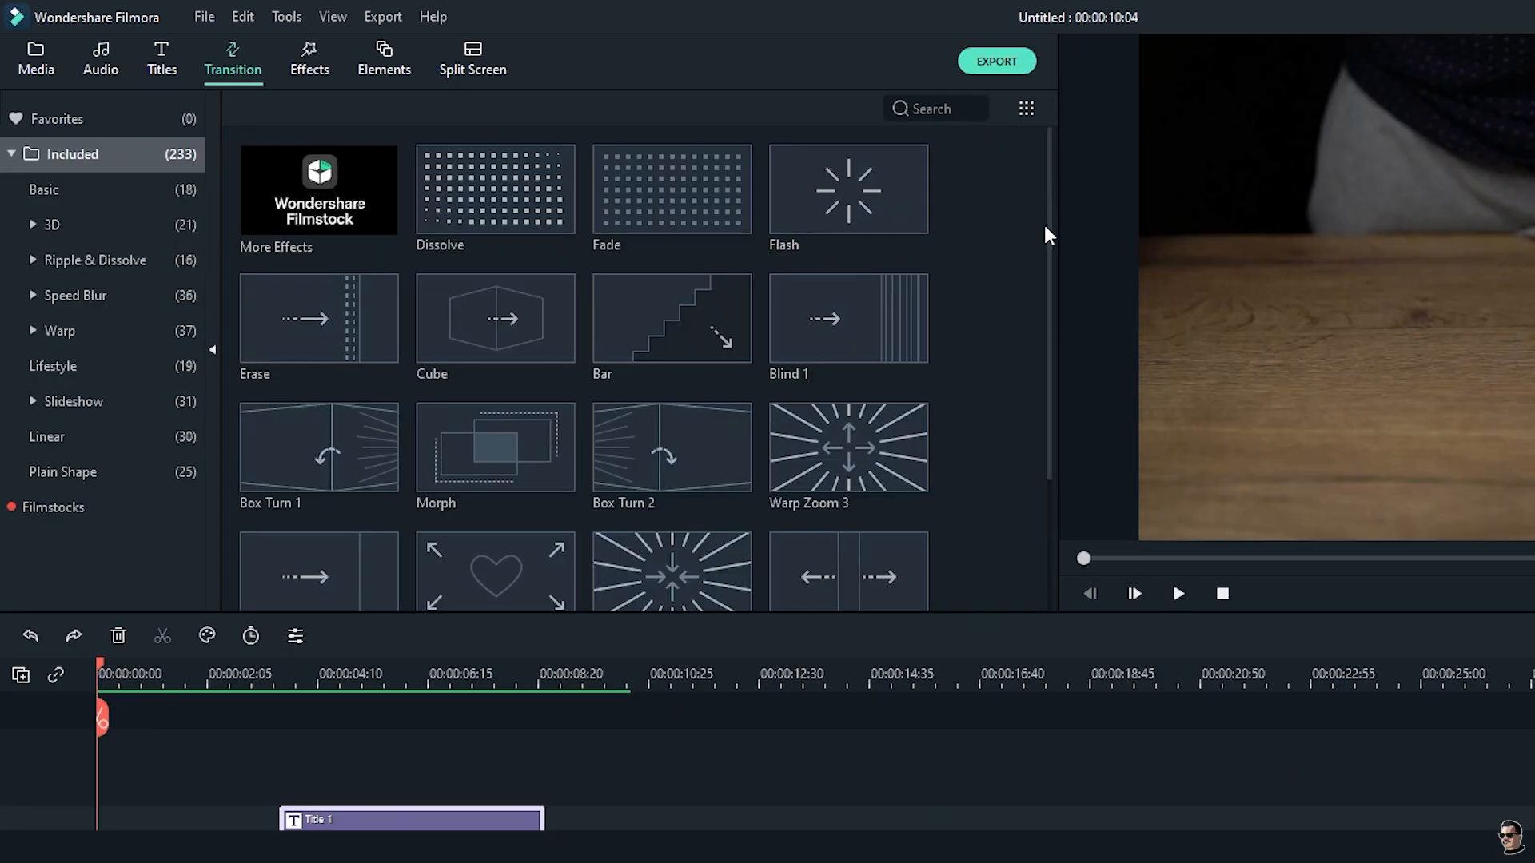
{"action": "scroll", "coordinate": [1047, 232], "scroll_direction": "down", "scroll_amount": 2}
{"action": "scroll", "coordinate": [1043, 280], "scroll_direction": "up", "scroll_amount": 2}
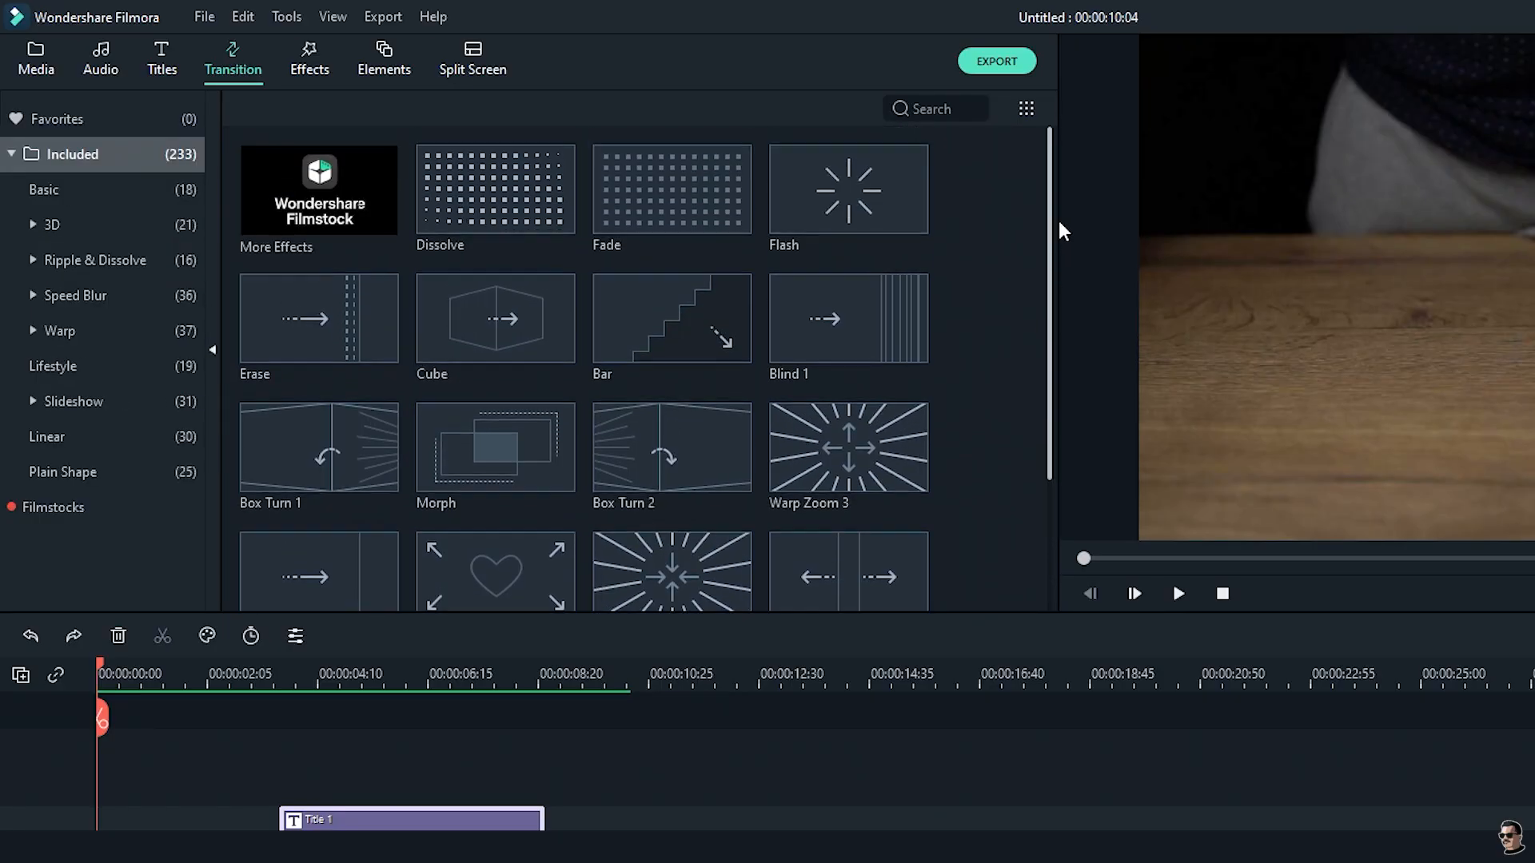
{"action": "left_click", "coordinate": [69, 197]}
{"action": "left_click", "coordinate": [61, 227]}
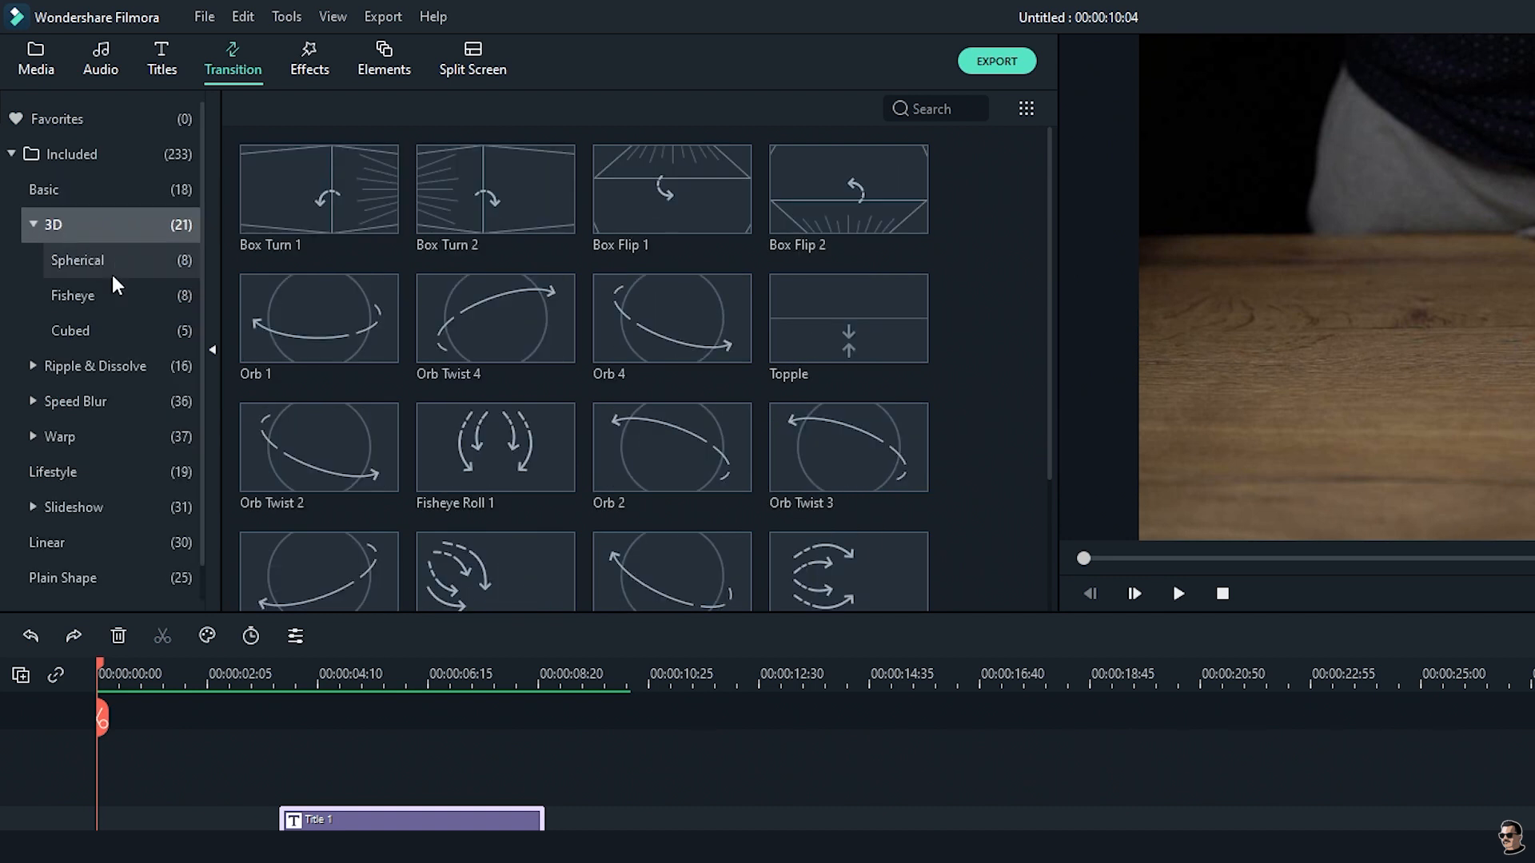
{"action": "left_click", "coordinate": [99, 372]}
{"action": "left_click", "coordinate": [80, 395]}
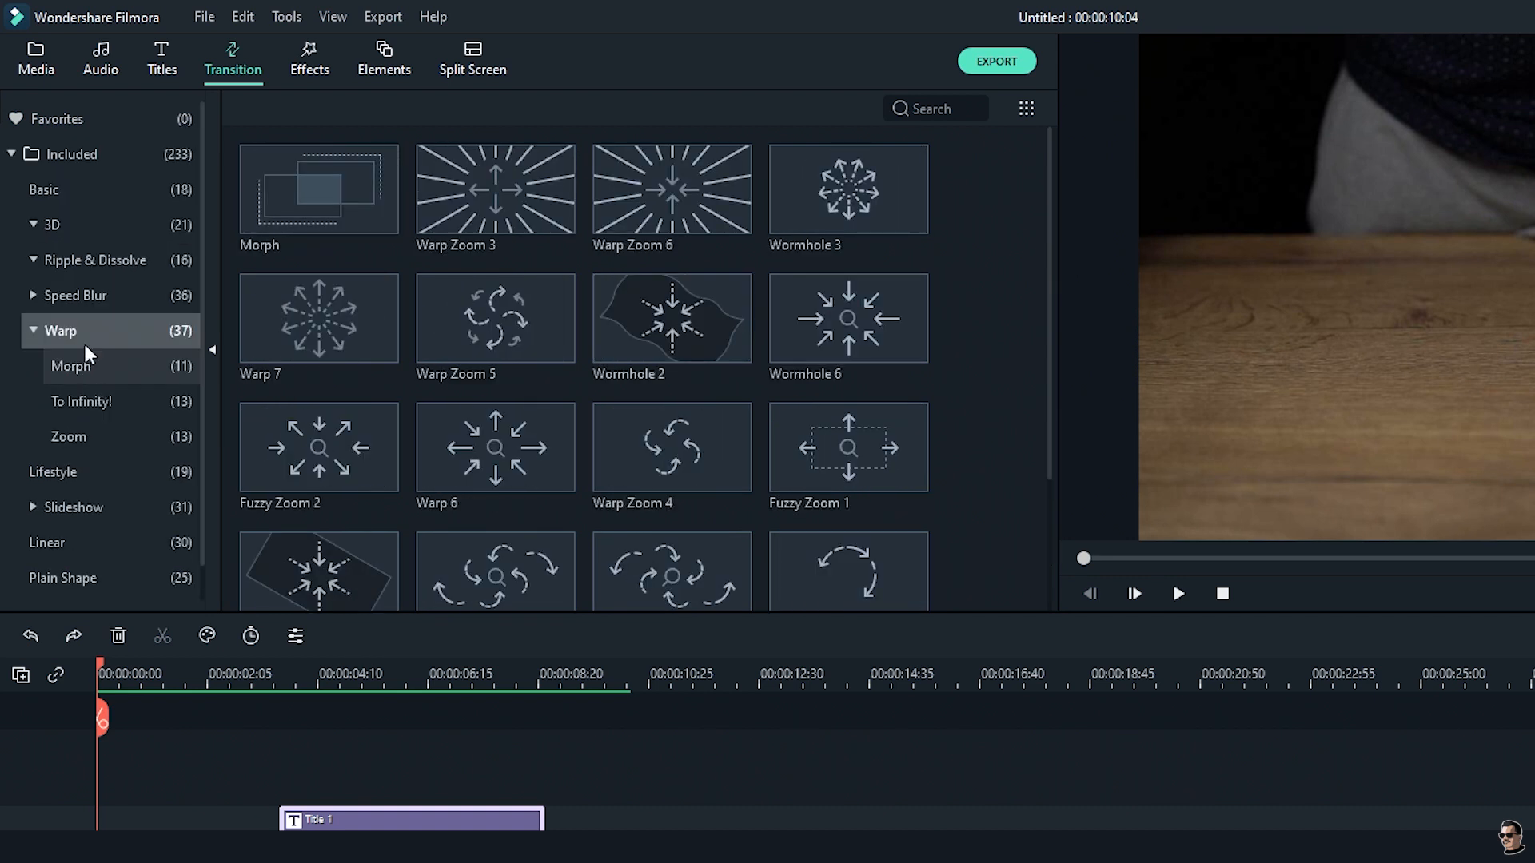
{"action": "left_click", "coordinate": [32, 334]}
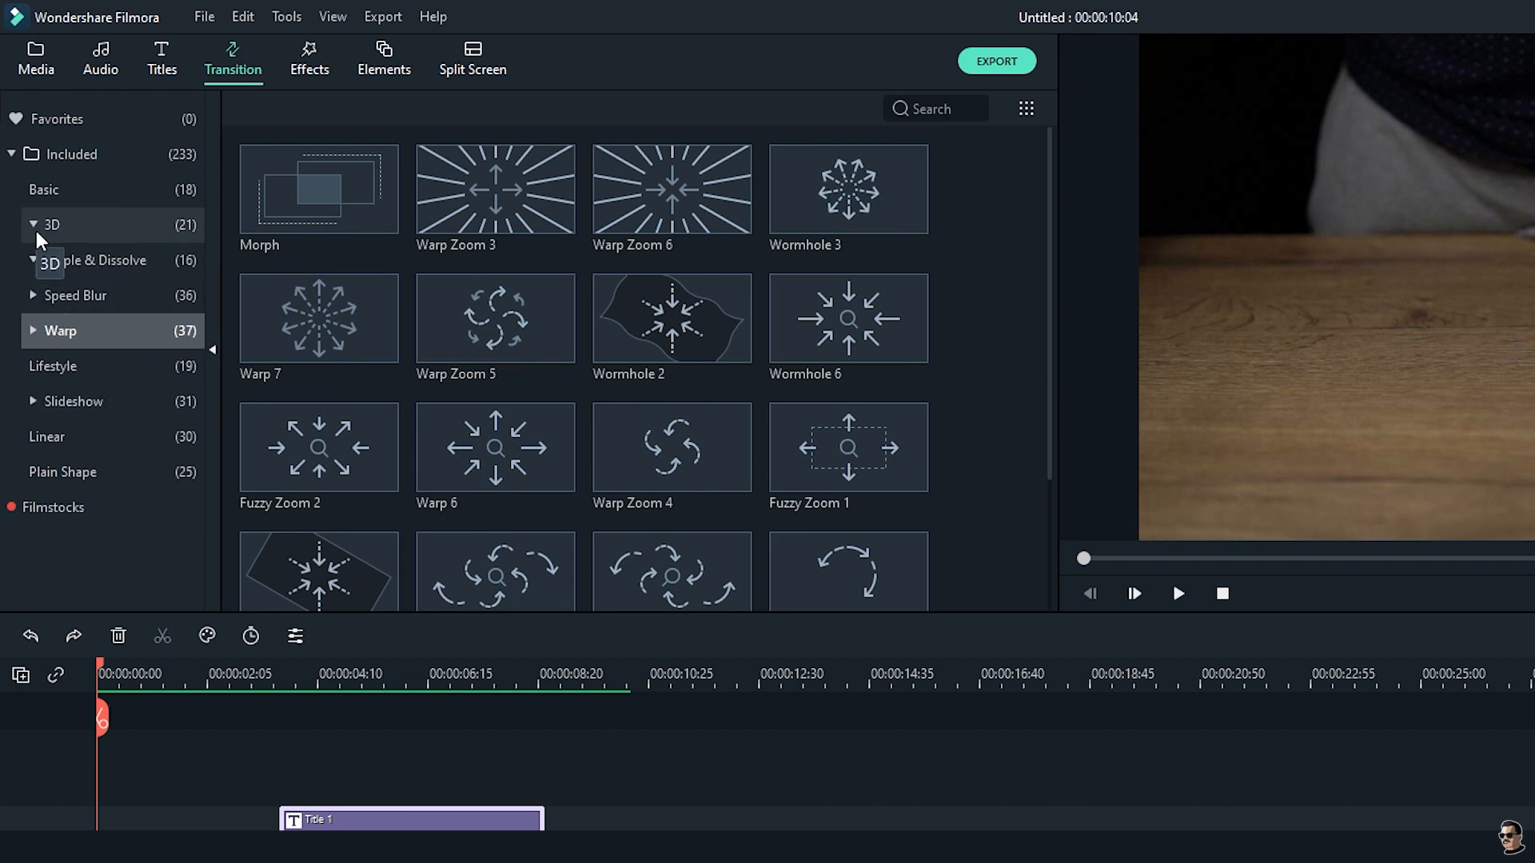
- Move the Title 1 clip up to the third video track and show the Warp transitions
{"action": "left_click_drag", "start_coordinate": [367, 824], "coordinate": [367, 793]}
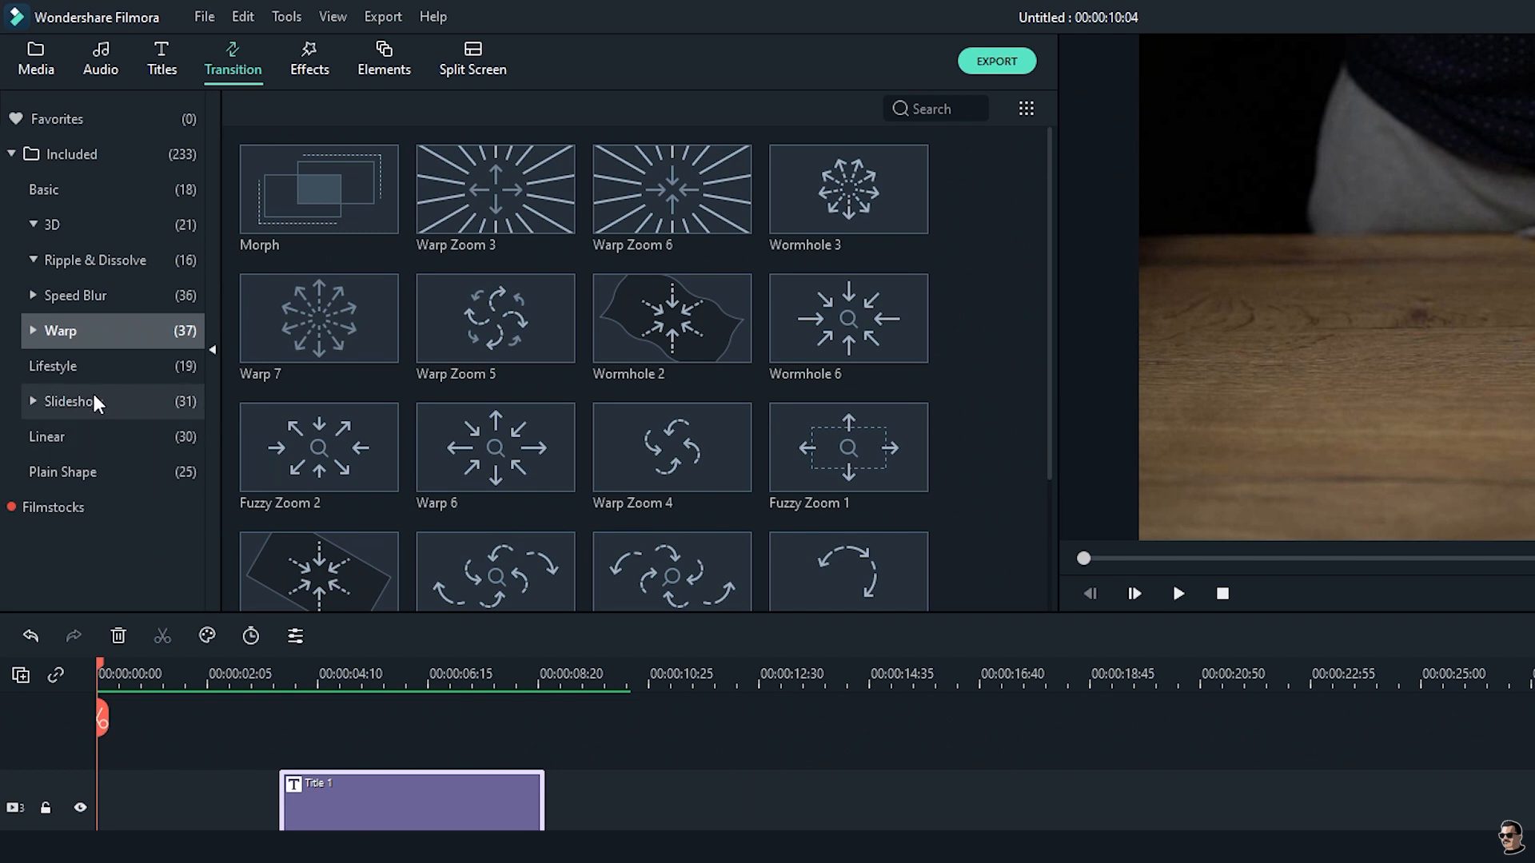
{"action": "left_click", "coordinate": [27, 299]}
{"action": "left_click", "coordinate": [25, 267]}
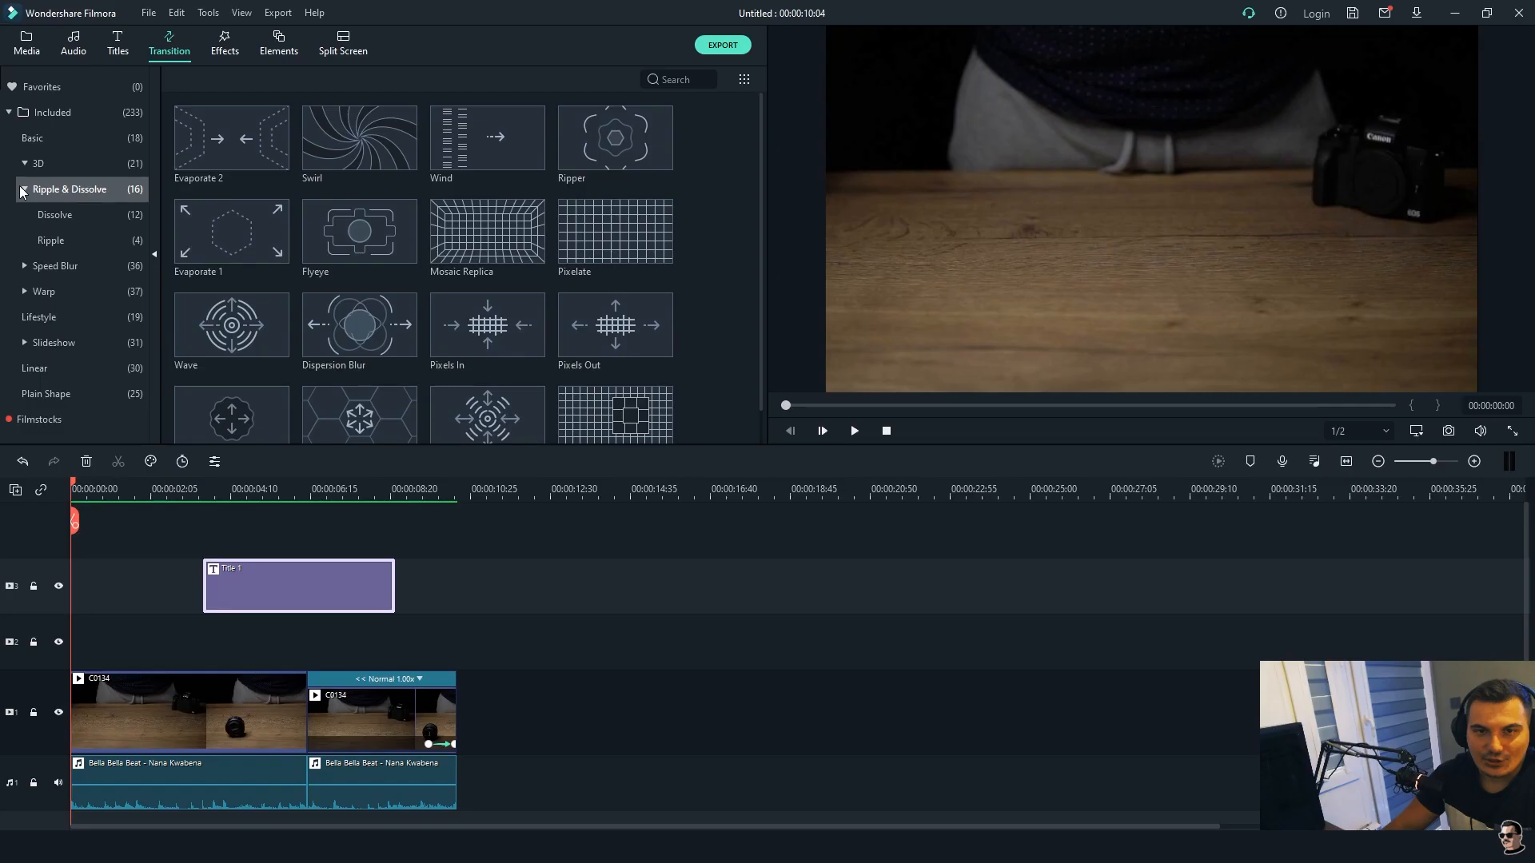
{"action": "left_click", "coordinate": [30, 259]}
{"action": "left_click", "coordinate": [34, 332]}
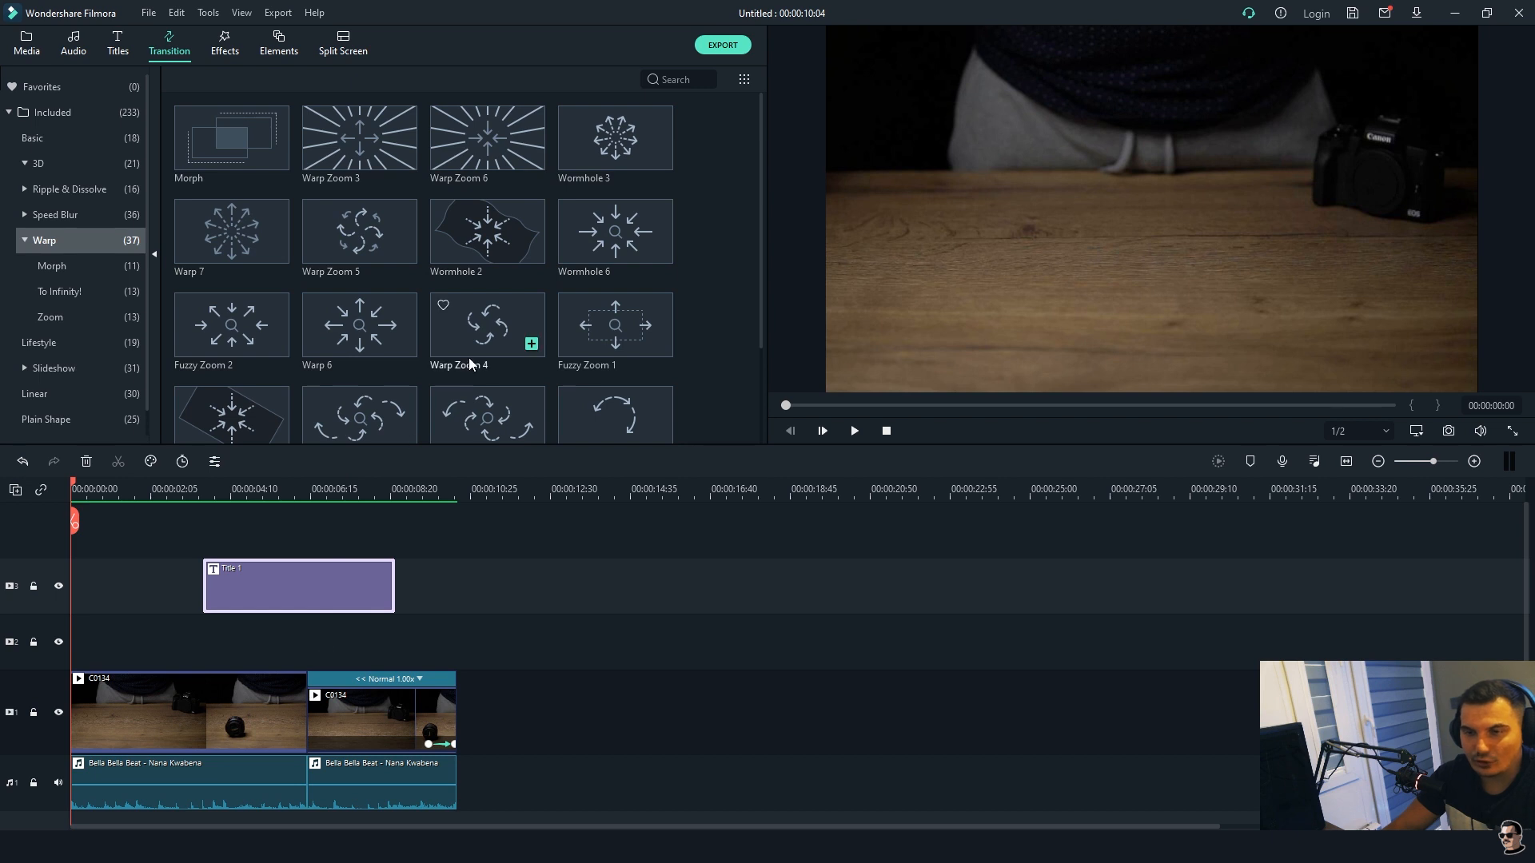
- Try the Warp 7 transition at the cut between the two C0134 clips and play through it
{"action": "left_click_drag", "start_coordinate": [232, 230], "coordinate": [233, 232]}
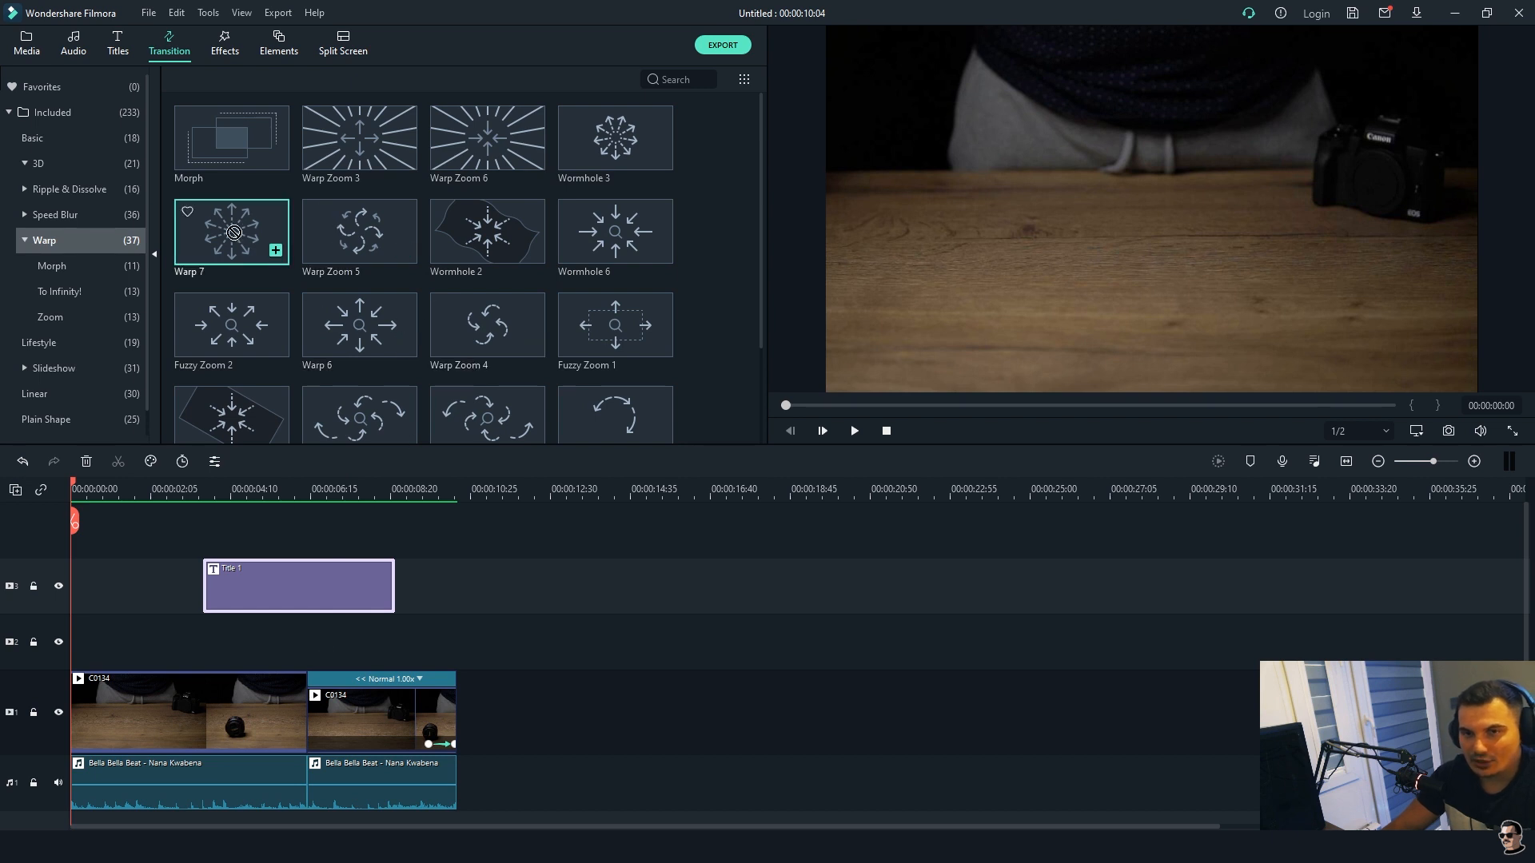
{"action": "left_click_drag", "start_coordinate": [242, 285], "coordinate": [296, 717]}
{"action": "left_click", "coordinate": [206, 489]}
{"action": "left_click", "coordinate": [159, 489]}
{"action": "key", "text": "space"}
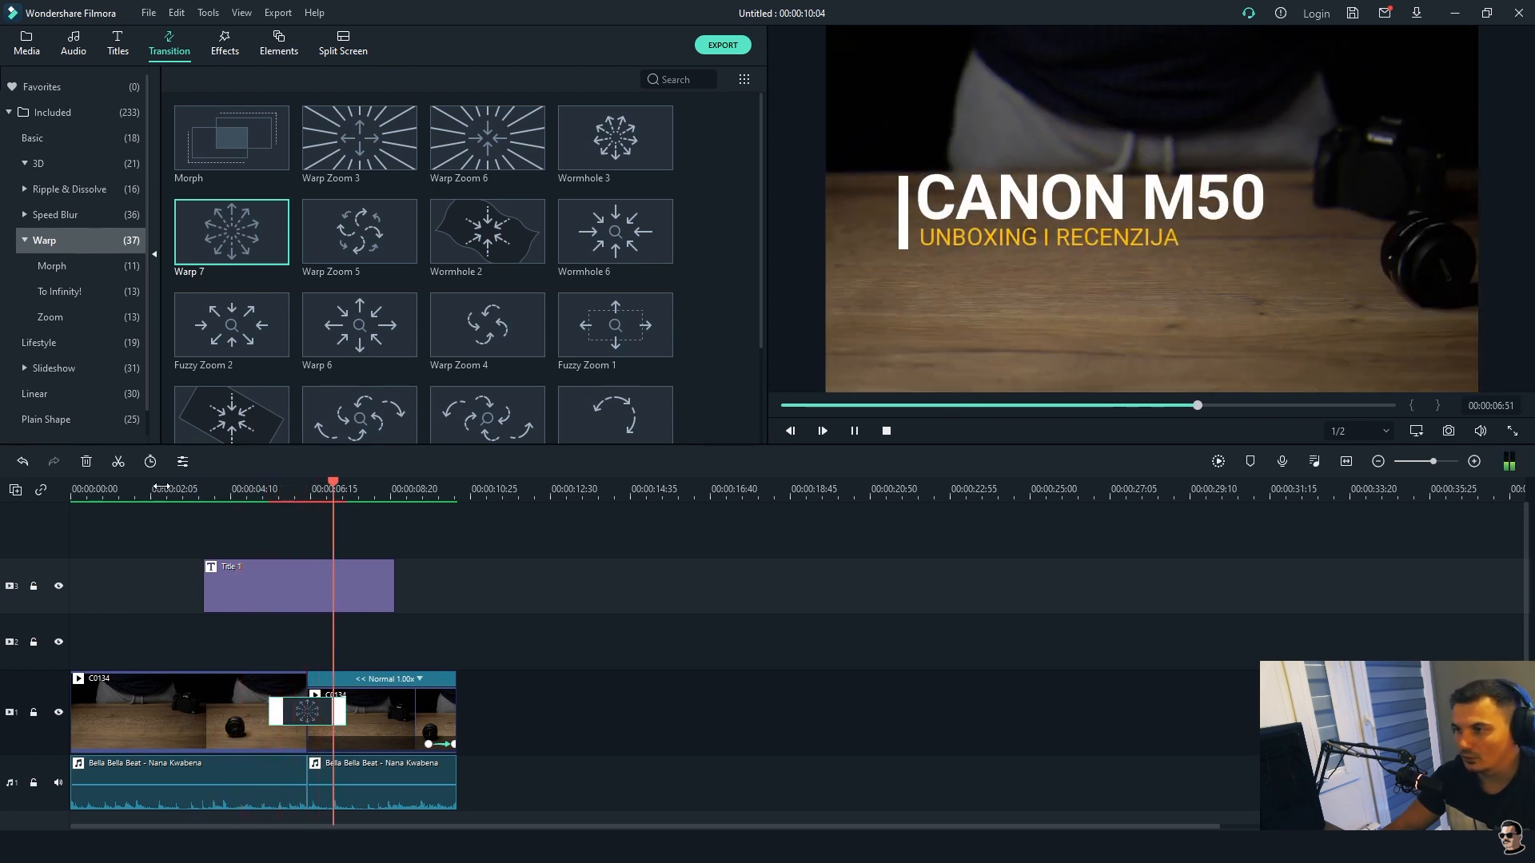
{"action": "key", "text": "space"}
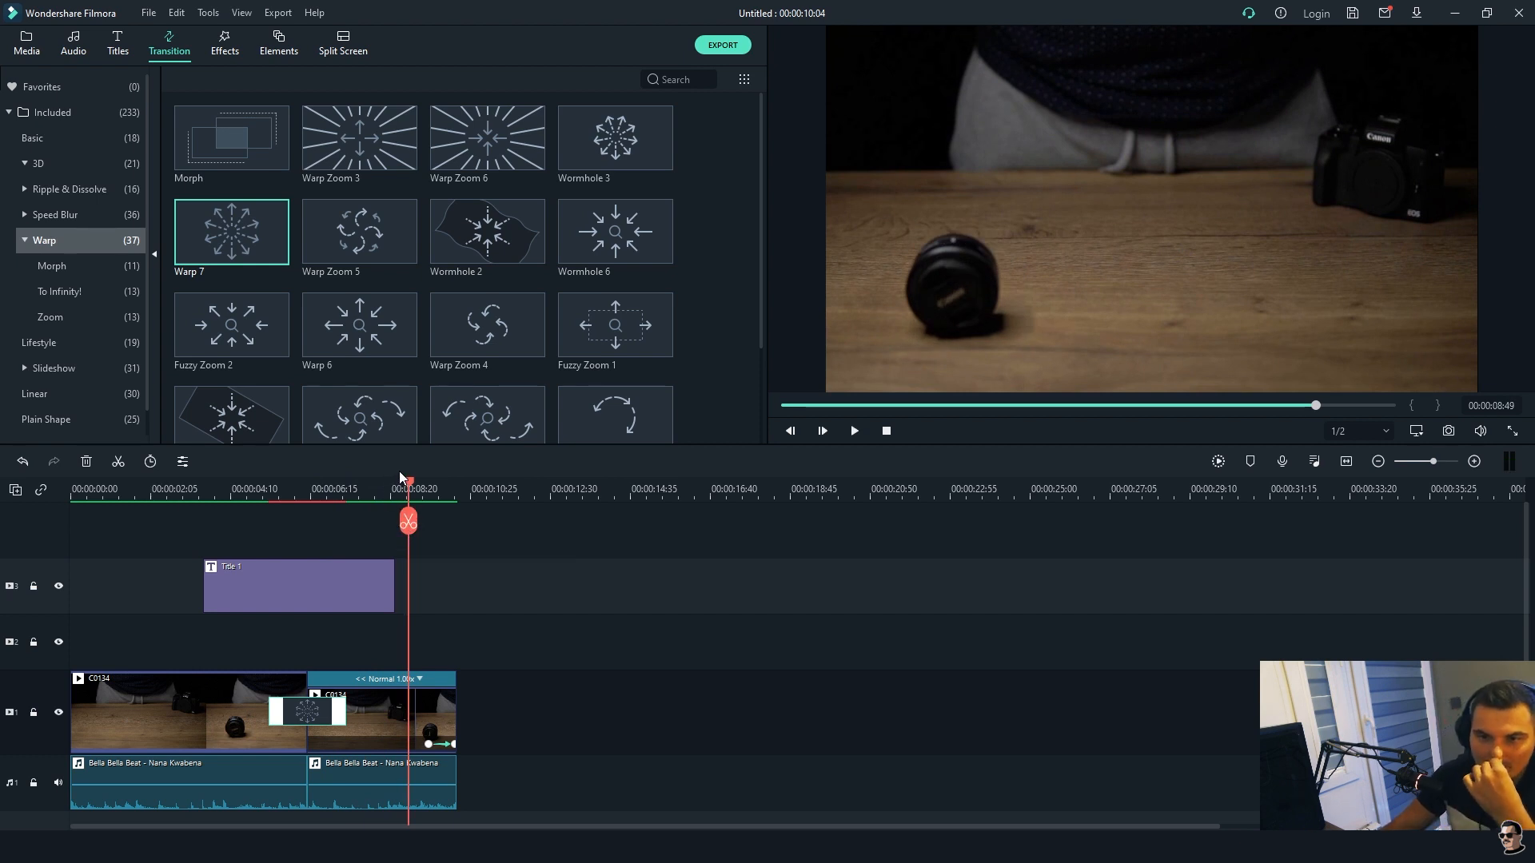
{"action": "left_click_drag", "start_coordinate": [406, 478], "coordinate": [243, 489]}
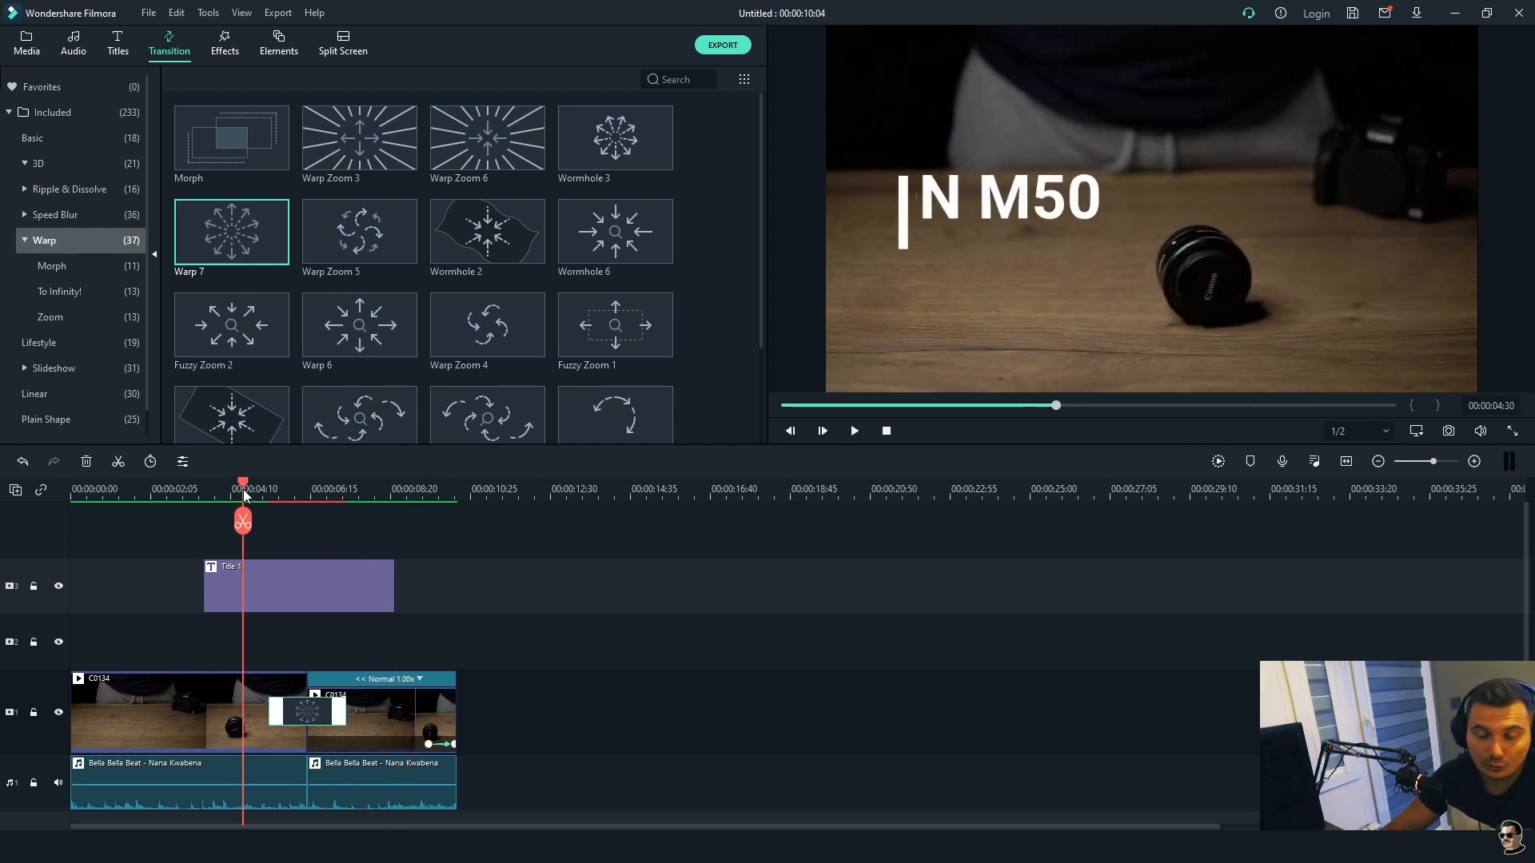
{"action": "left_click_drag", "start_coordinate": [285, 483], "coordinate": [255, 484]}
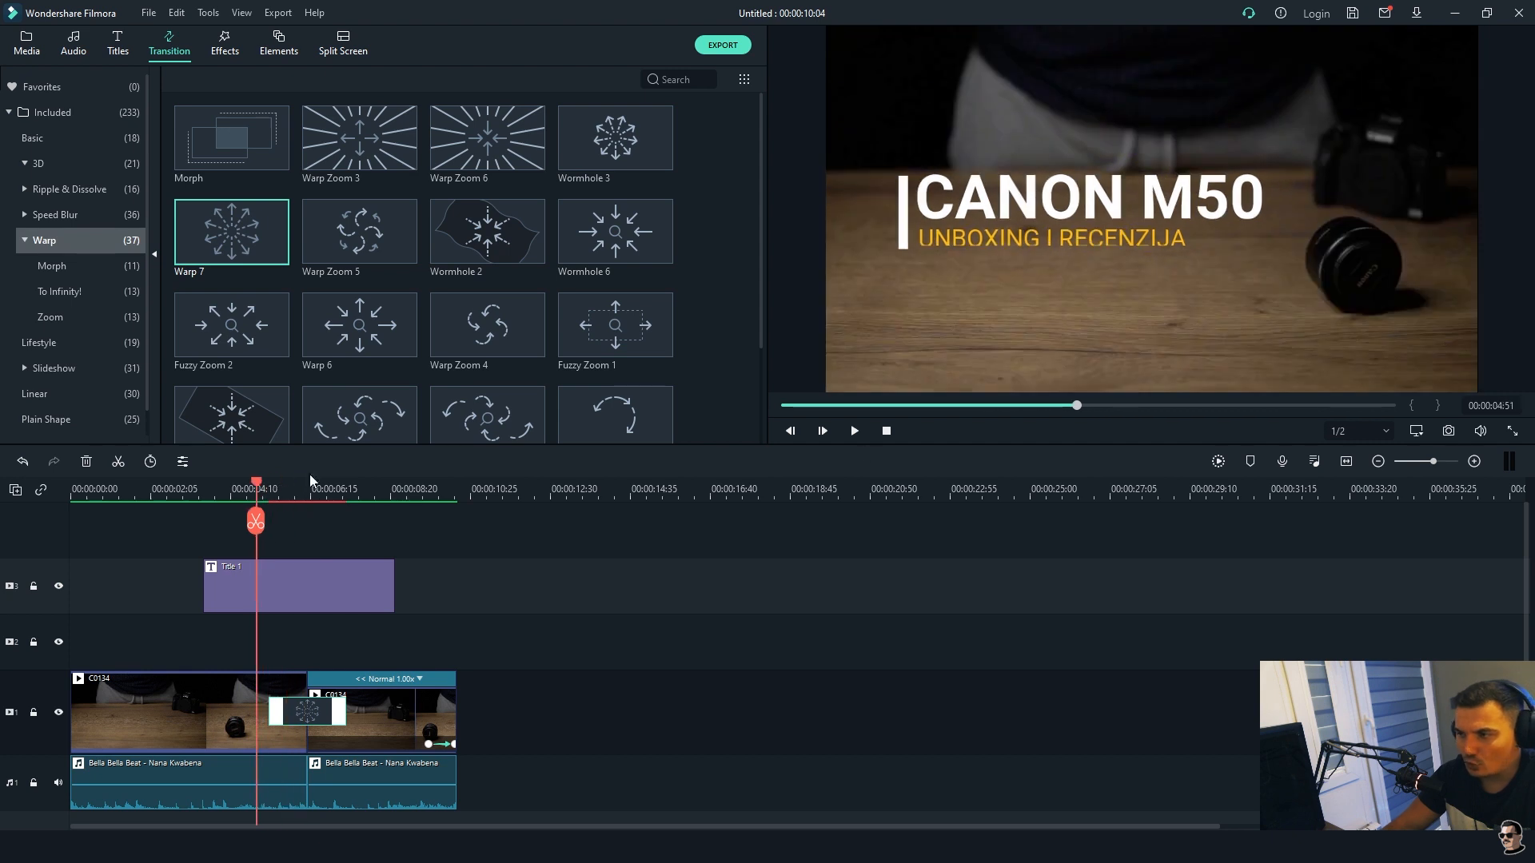
- Try the 1/8 preview playback quality and set it back to 1/2
{"action": "left_click", "coordinate": [1382, 432]}
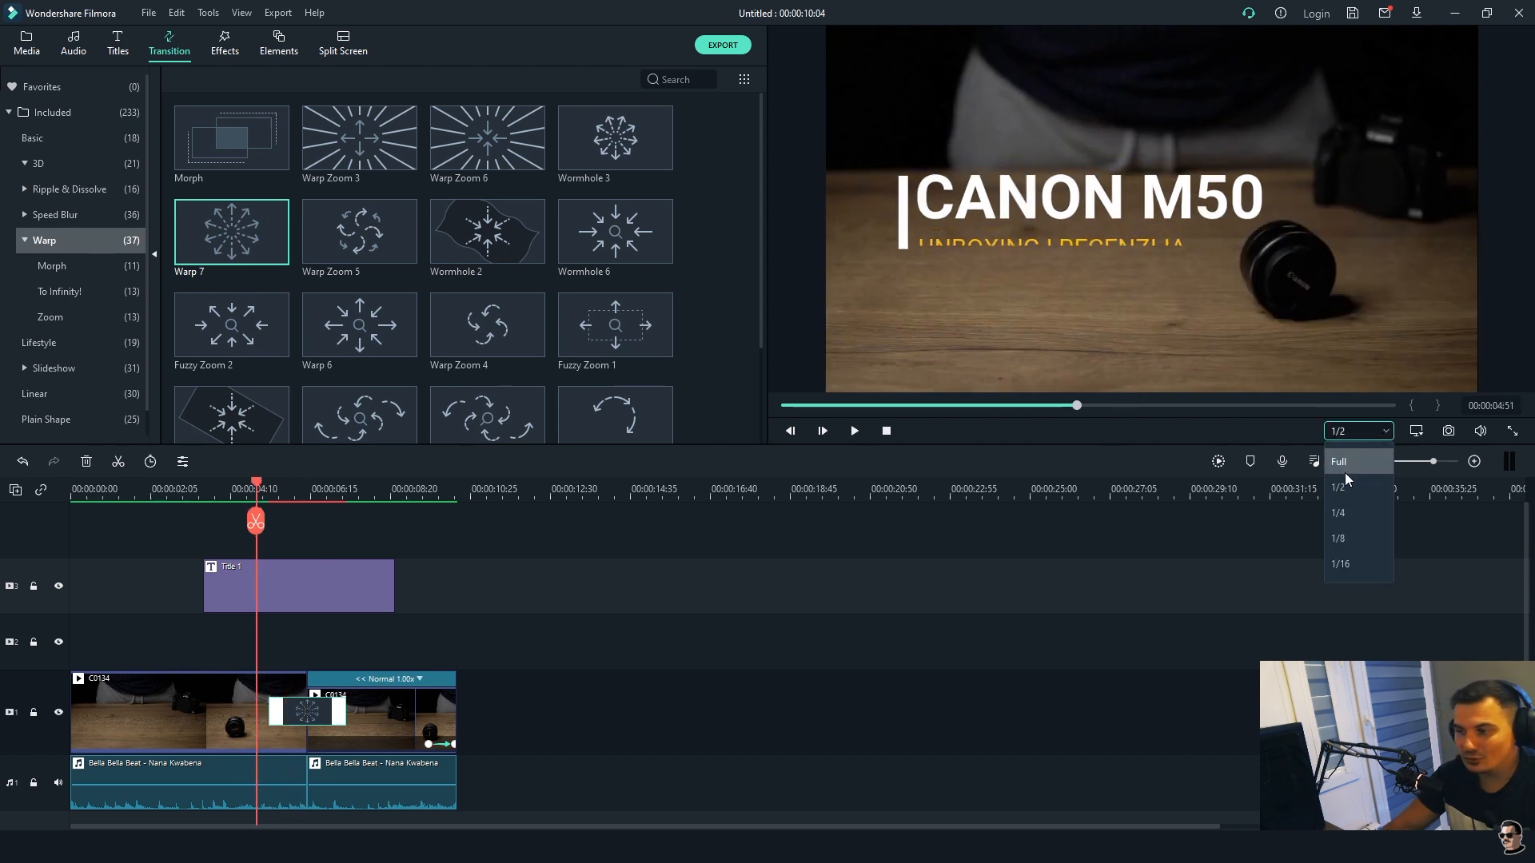
{"action": "left_click", "coordinate": [1356, 538]}
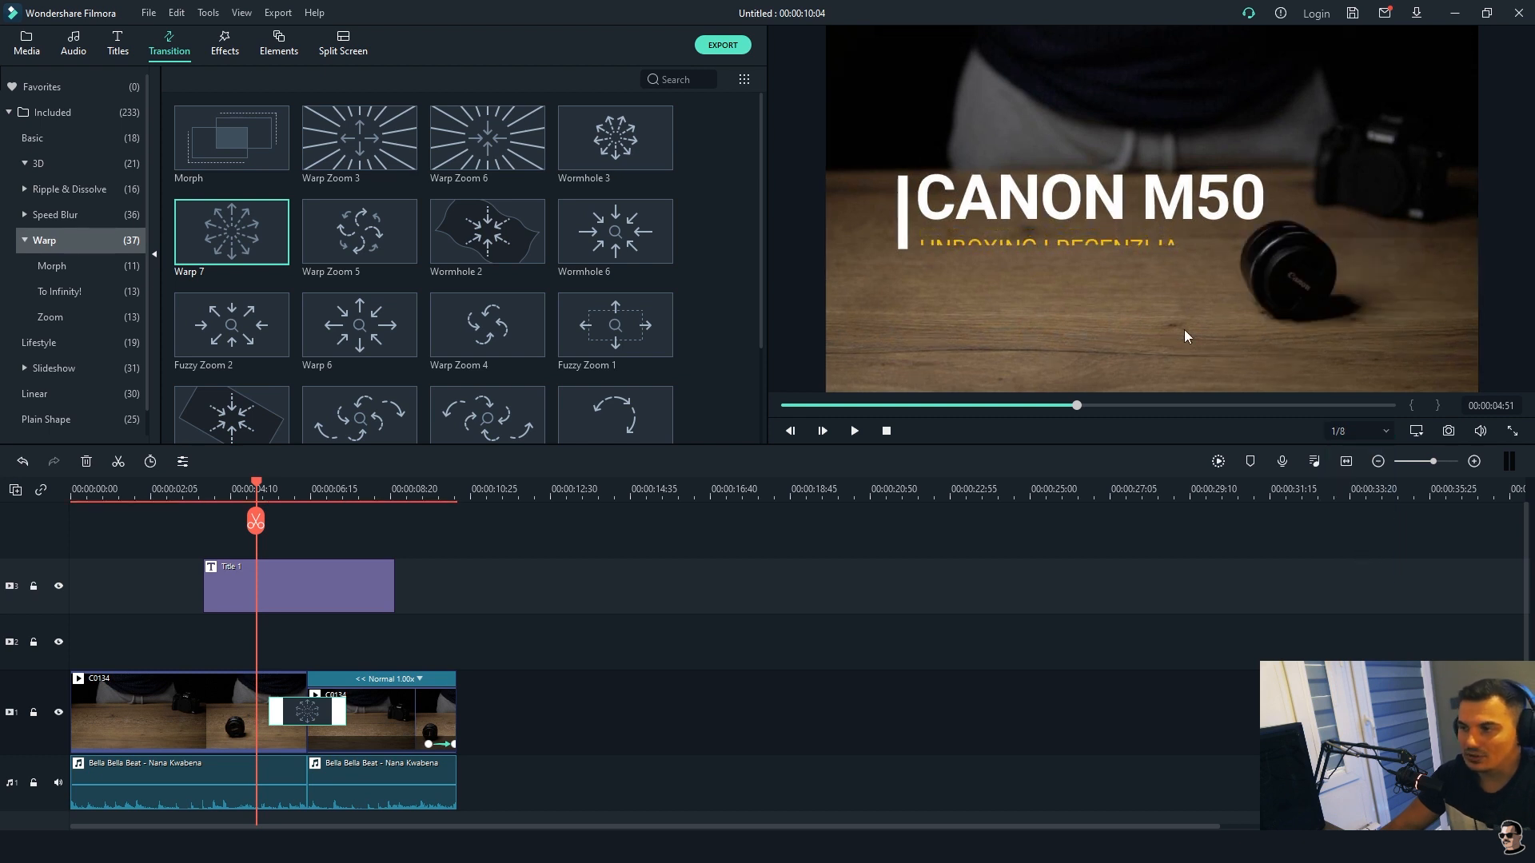
{"action": "left_click", "coordinate": [1355, 430]}
{"action": "left_click", "coordinate": [1346, 488]}
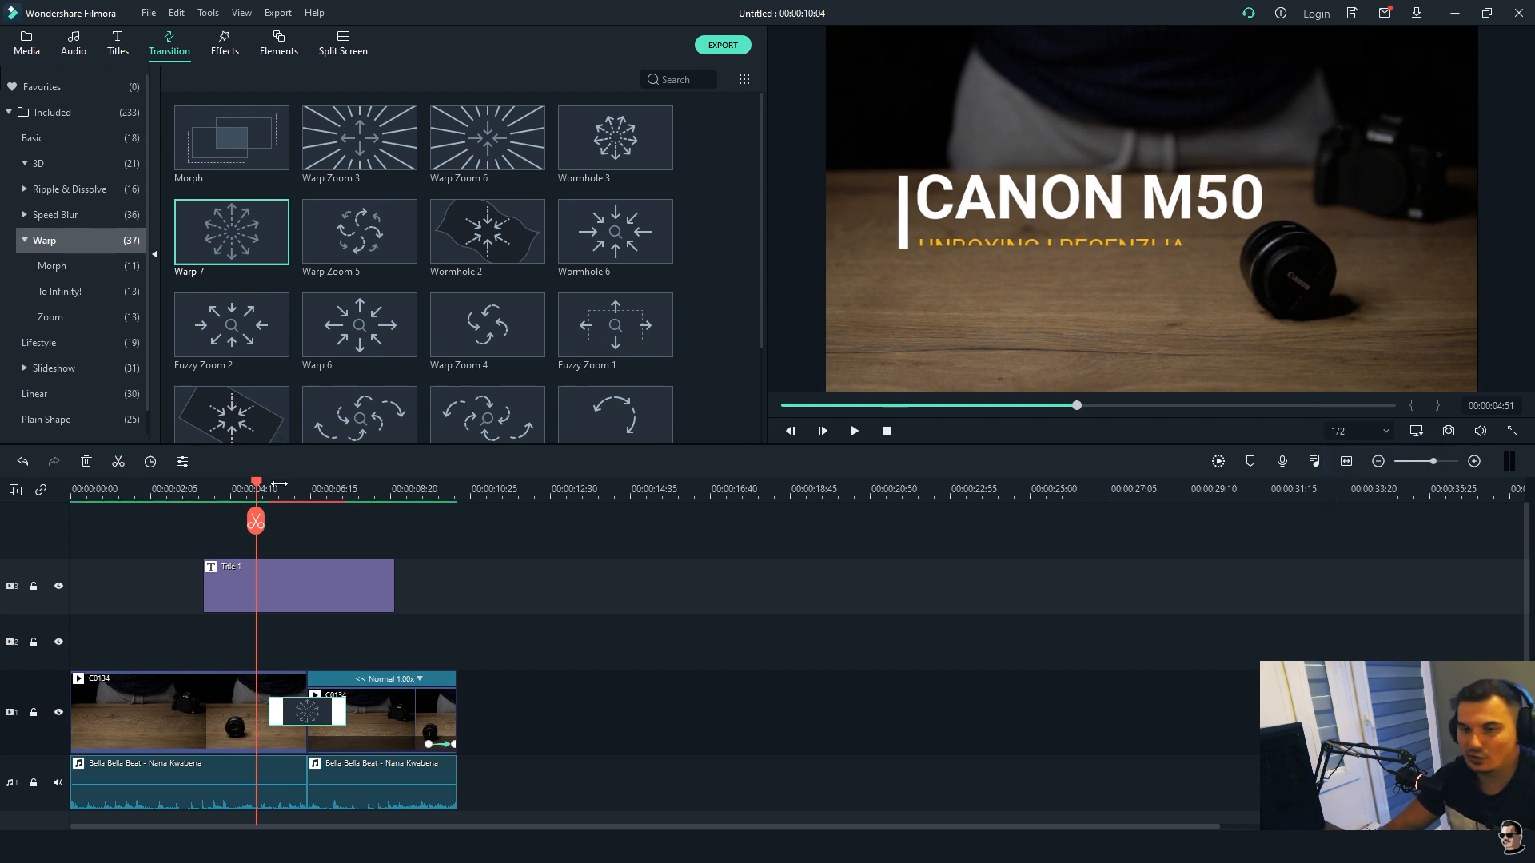
{"action": "mouse_move", "coordinate": [260, 485]}
{"action": "left_mouse_down"}
{"action": "mouse_move", "coordinate": [177, 485]}
{"action": "mouse_move", "coordinate": [232, 483]}
{"action": "left_mouse_up"}
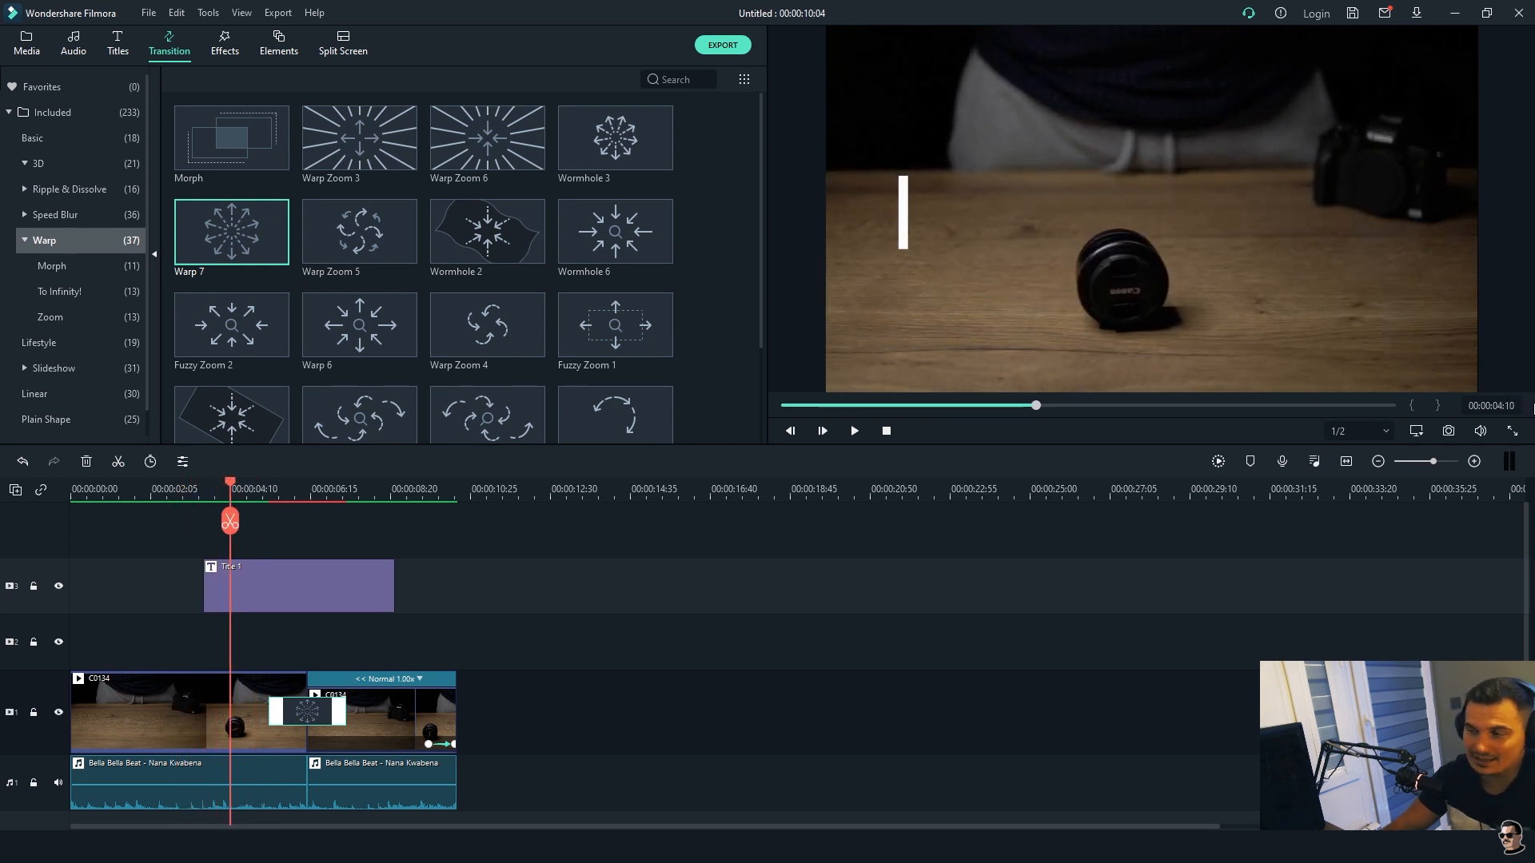
{"action": "left_click", "coordinate": [1354, 435]}
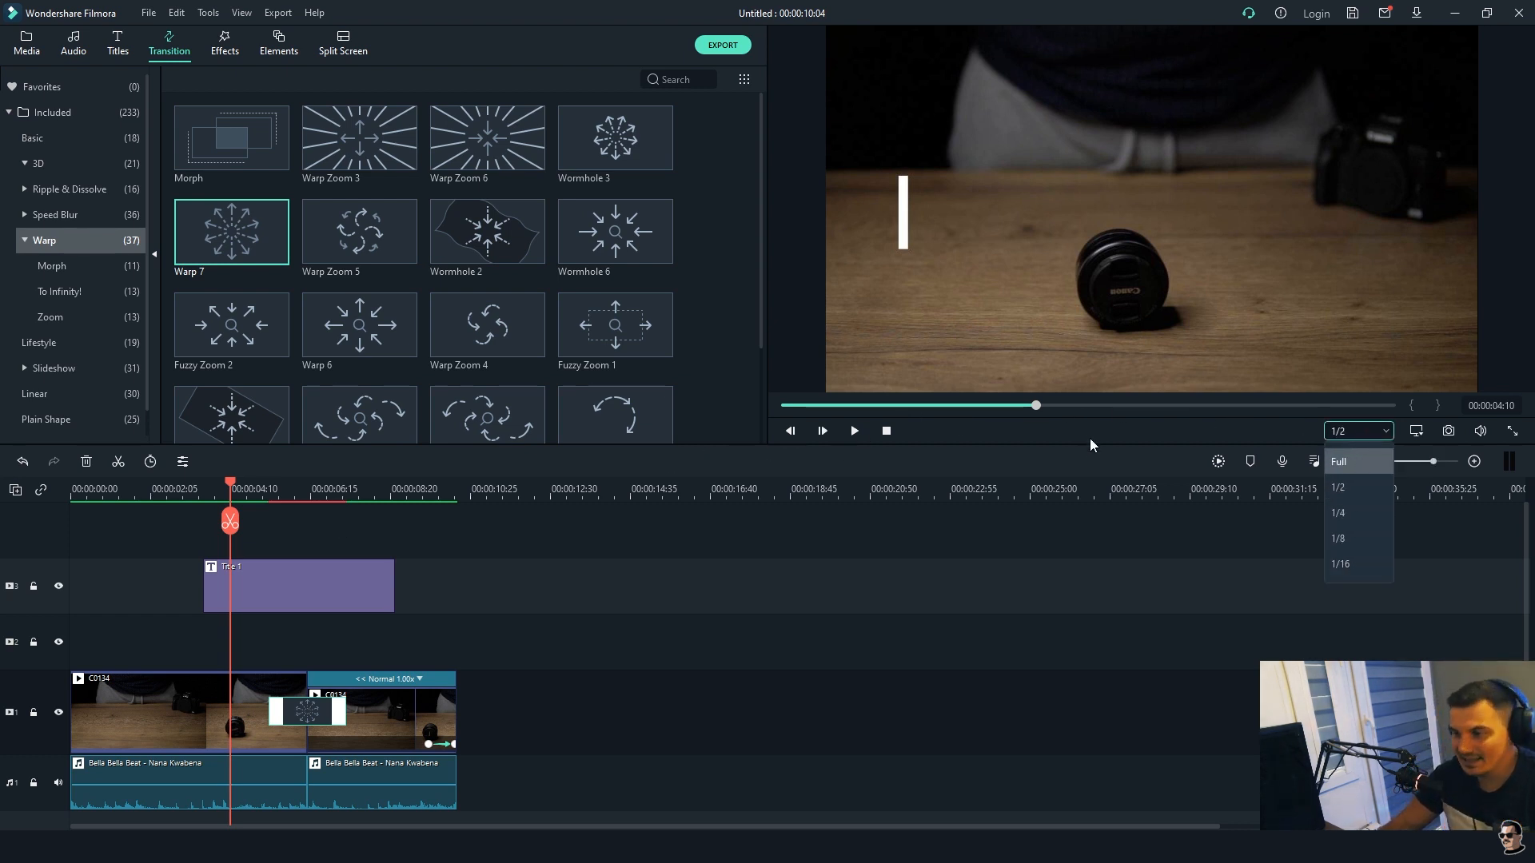
{"action": "left_click", "coordinate": [1352, 483]}
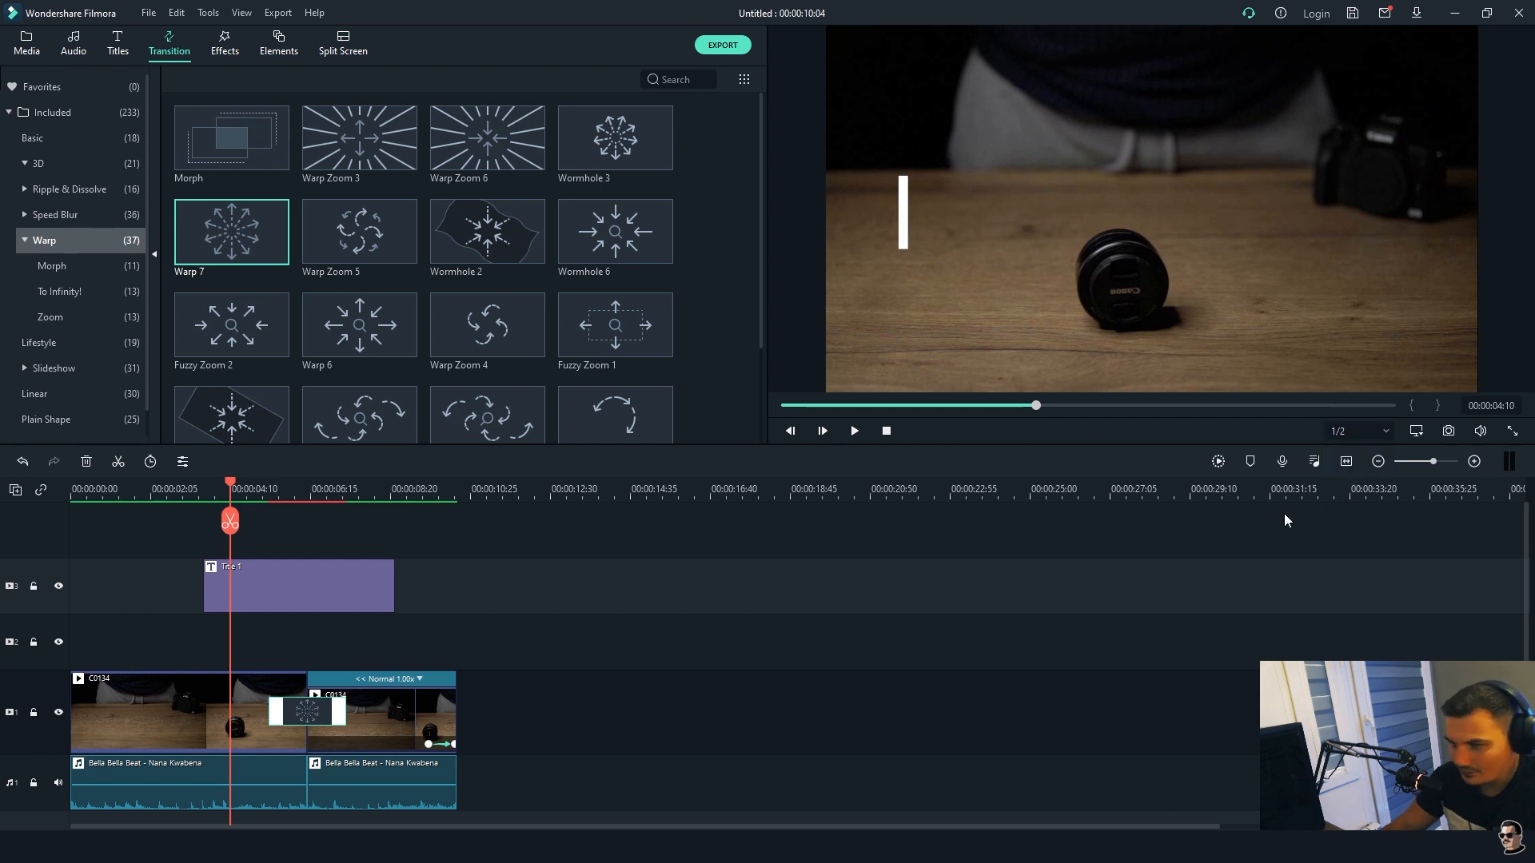
- Replay the Warp 7 transition from before the title and undo its placement
{"action": "left_click_drag", "start_coordinate": [231, 489], "coordinate": [170, 494]}
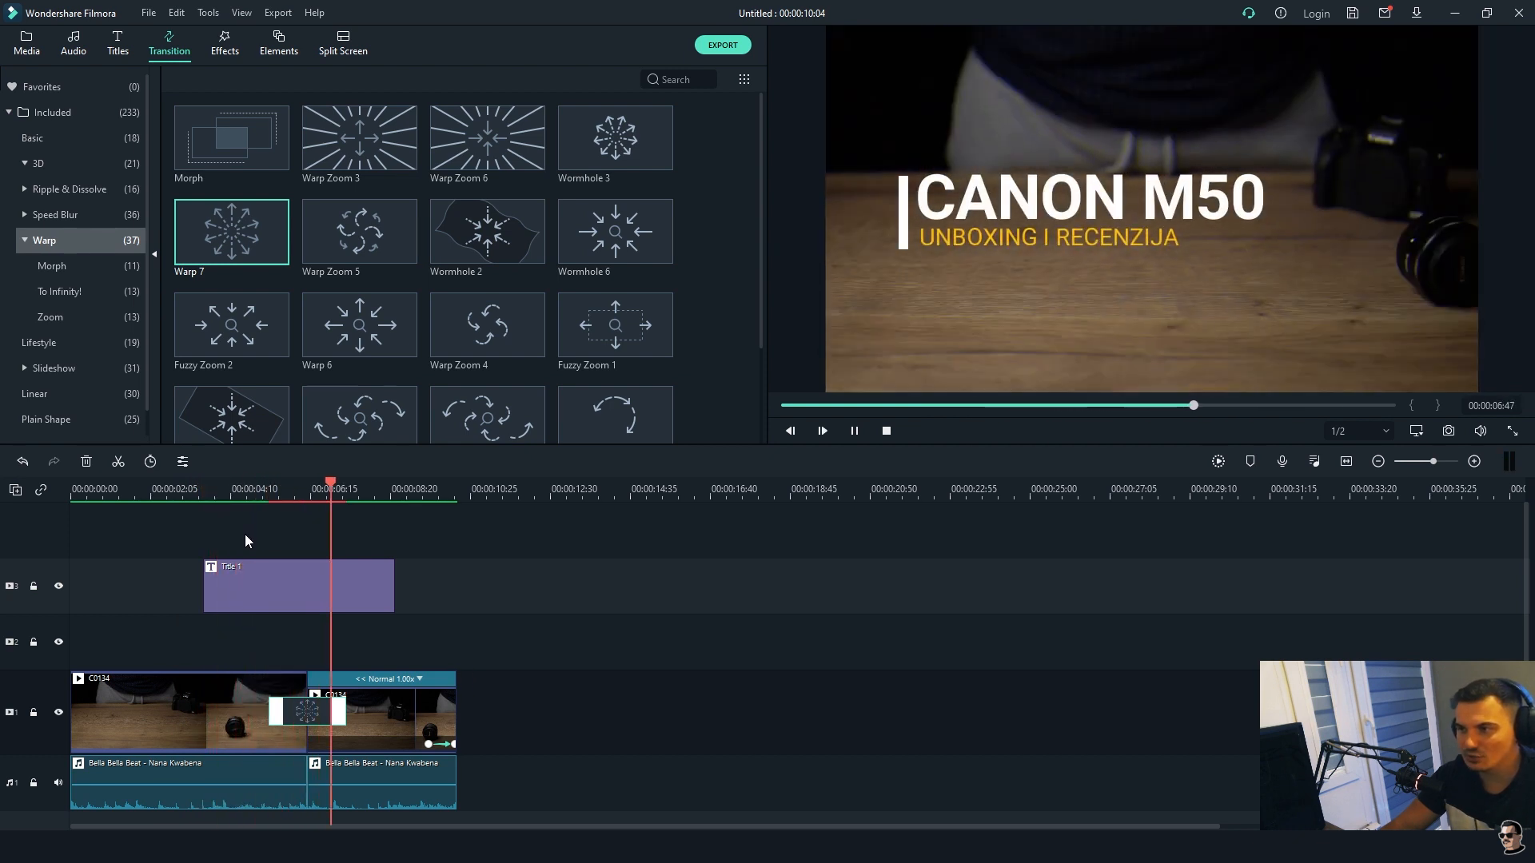
{"action": "key", "text": "space"}
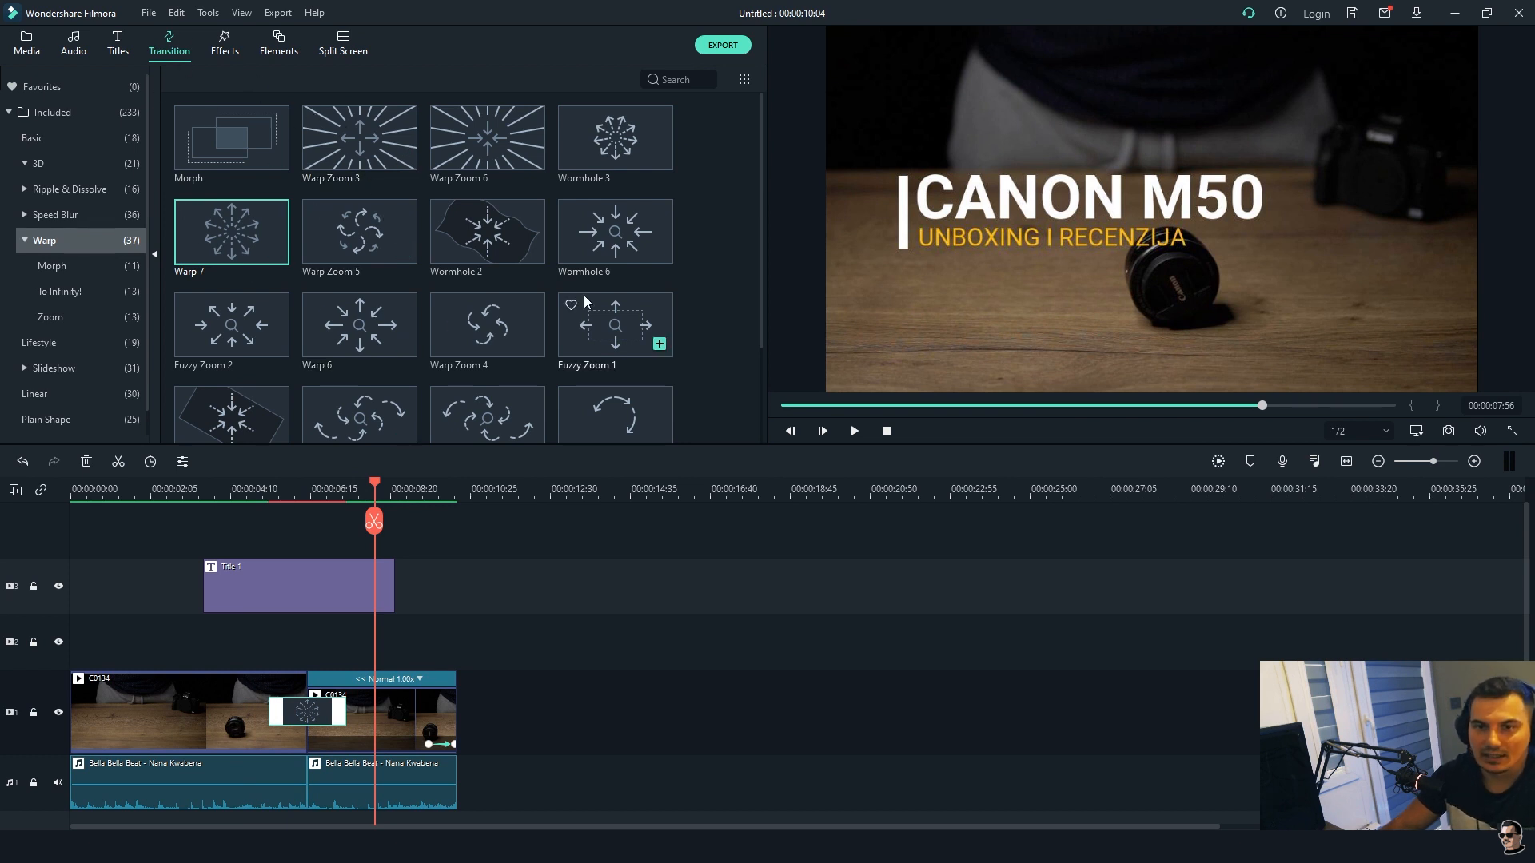
{"action": "scroll", "coordinate": [583, 300], "scroll_direction": "down", "scroll_amount": 3}
{"action": "key", "text": "ctrl+z"}
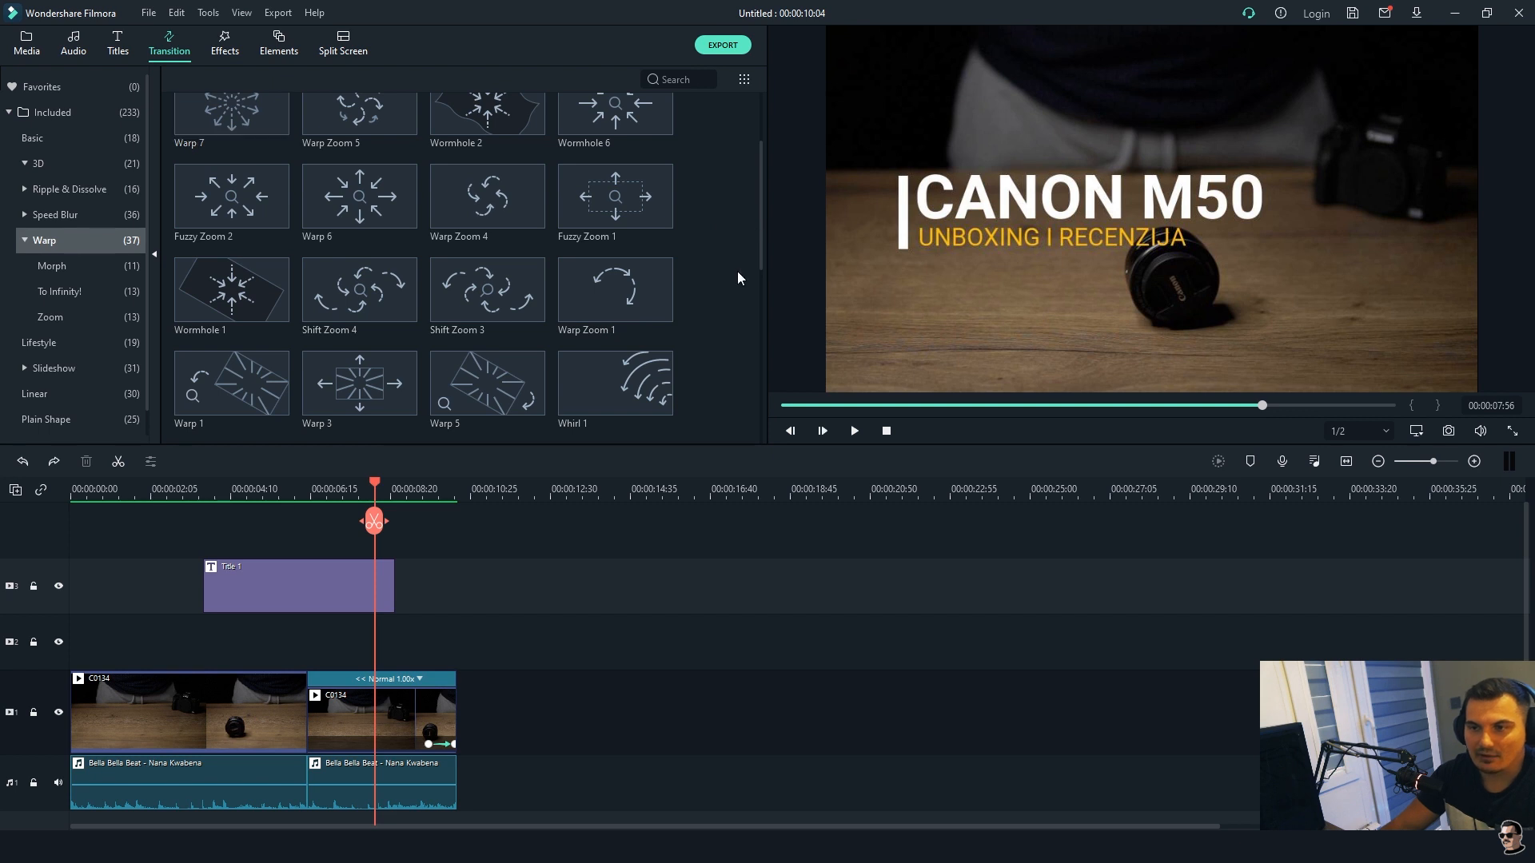
- Try the Whirl 1 transition between the two C0134 clips, play through it, and undo it
{"action": "left_click_drag", "start_coordinate": [608, 388], "coordinate": [300, 704]}
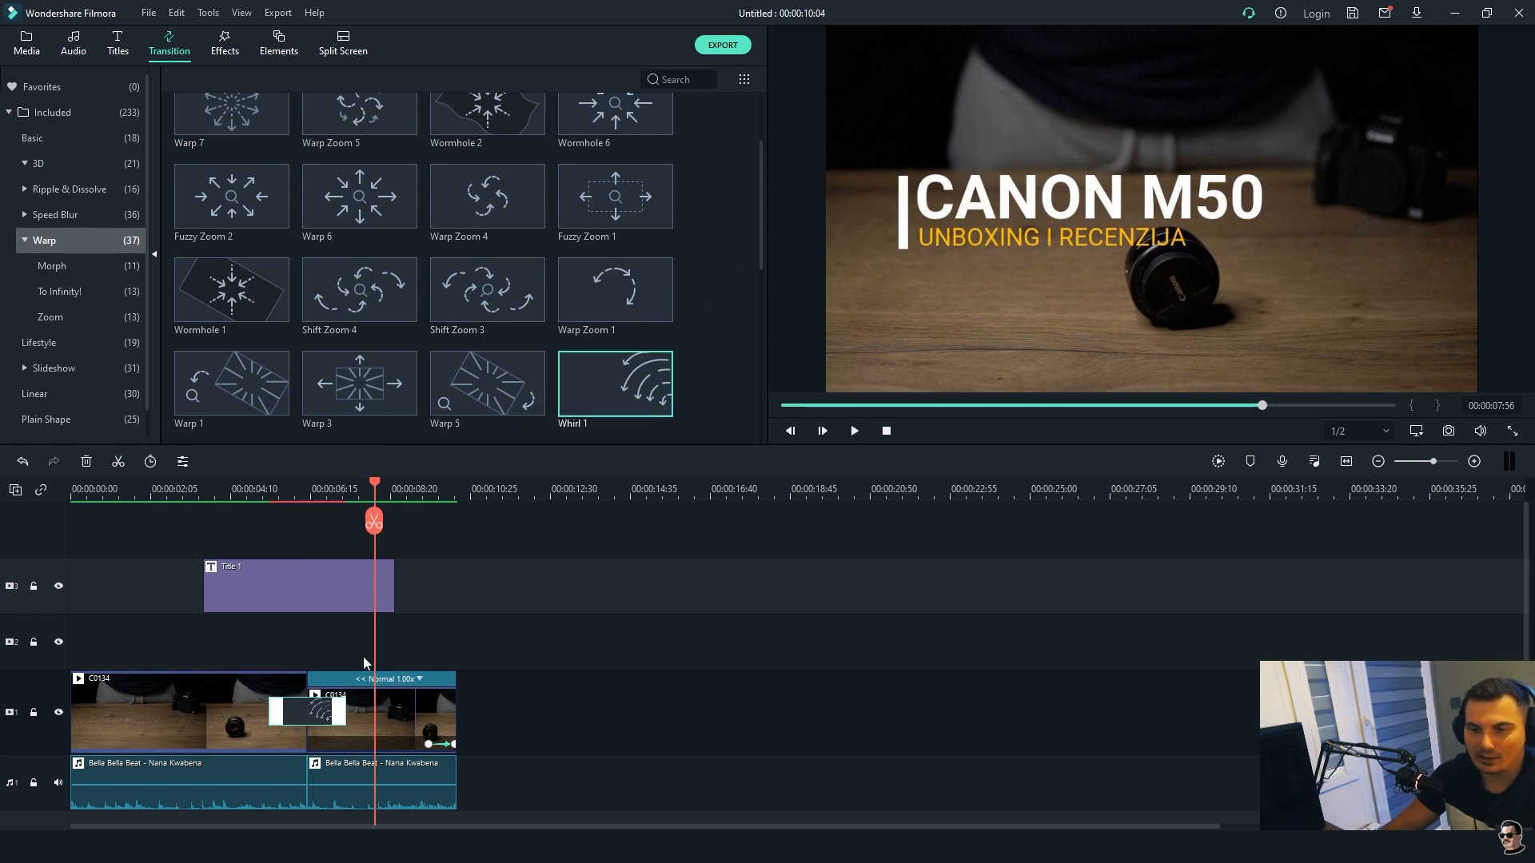
{"action": "left_click", "coordinate": [226, 488]}
{"action": "key", "text": "space"}
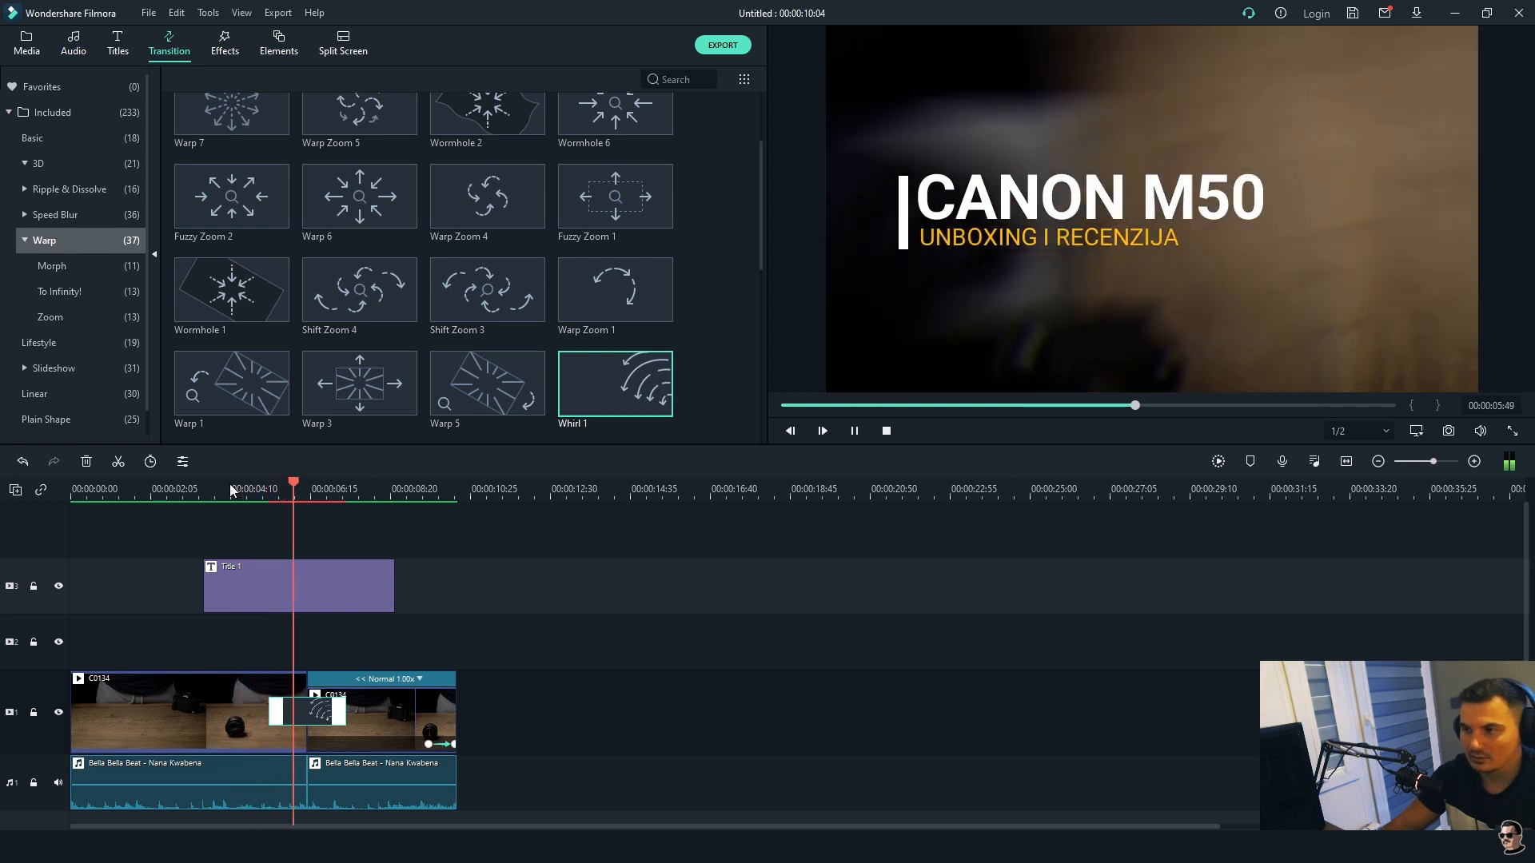
{"action": "key", "text": "space"}
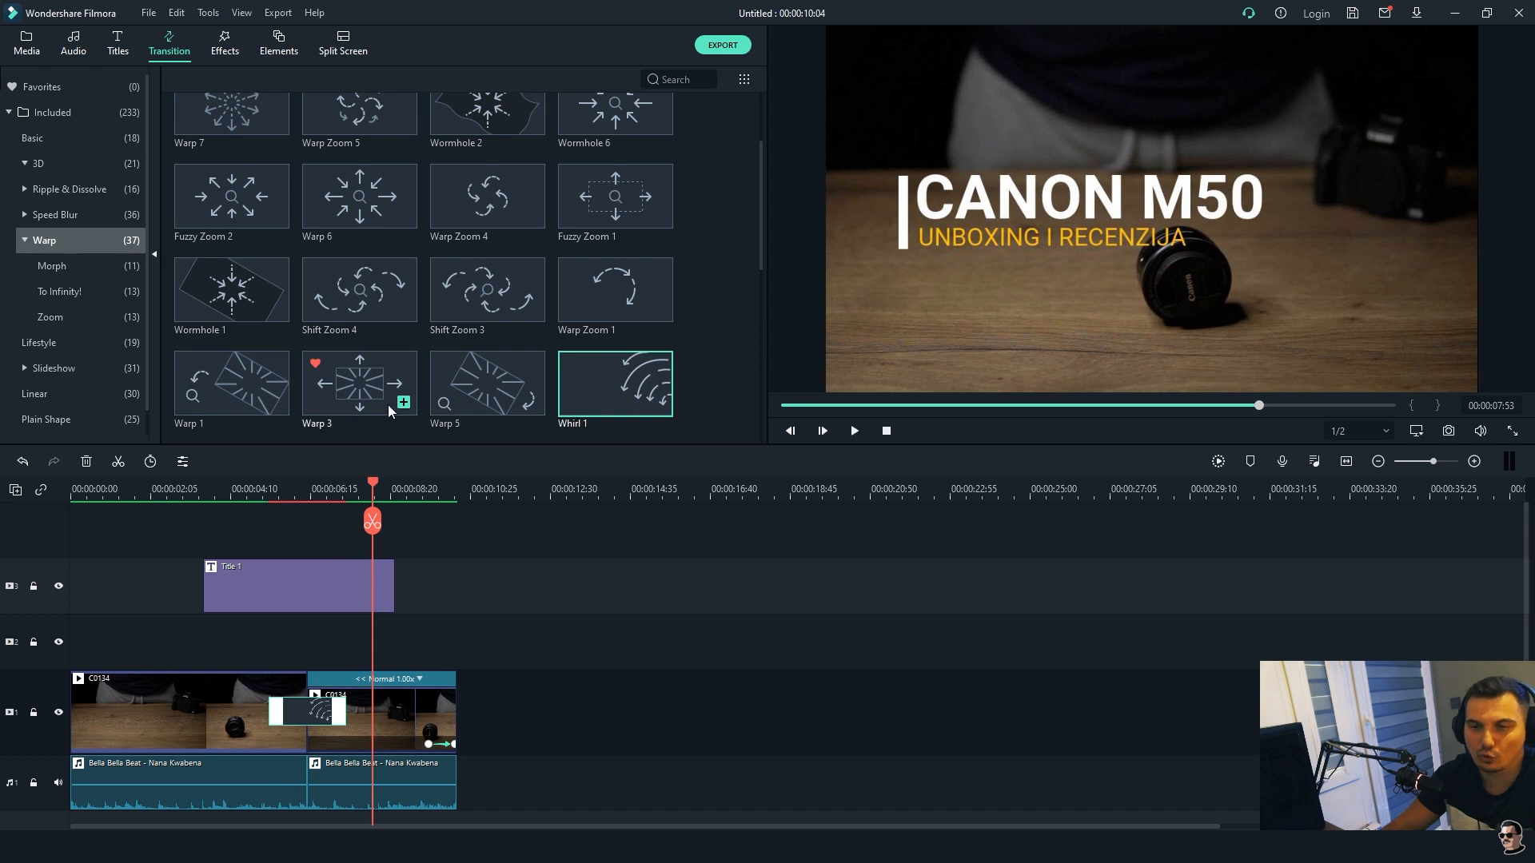
{"action": "key", "text": "ctrl+z"}
- Try the Whirl 10 transition at the same cut, play through it, and undo it
{"action": "left_click_drag", "start_coordinate": [764, 228], "coordinate": [762, 324]}
{"action": "left_click_drag", "start_coordinate": [487, 280], "coordinate": [381, 581]}
{"action": "left_click_drag", "start_coordinate": [300, 706], "coordinate": [300, 708]}
{"action": "left_click", "coordinate": [224, 498]}
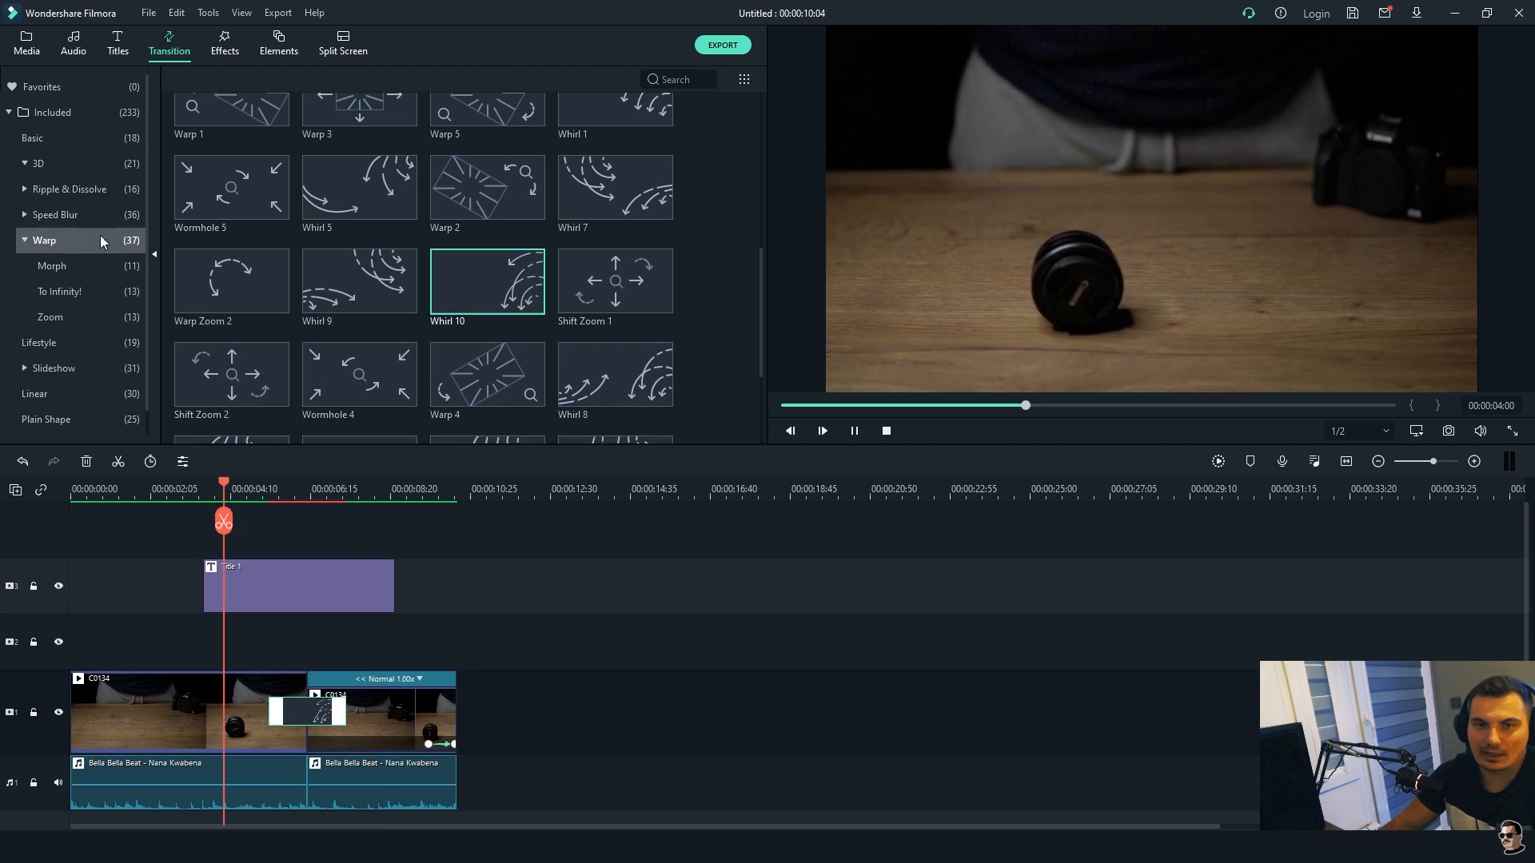
{"action": "key", "text": "space"}
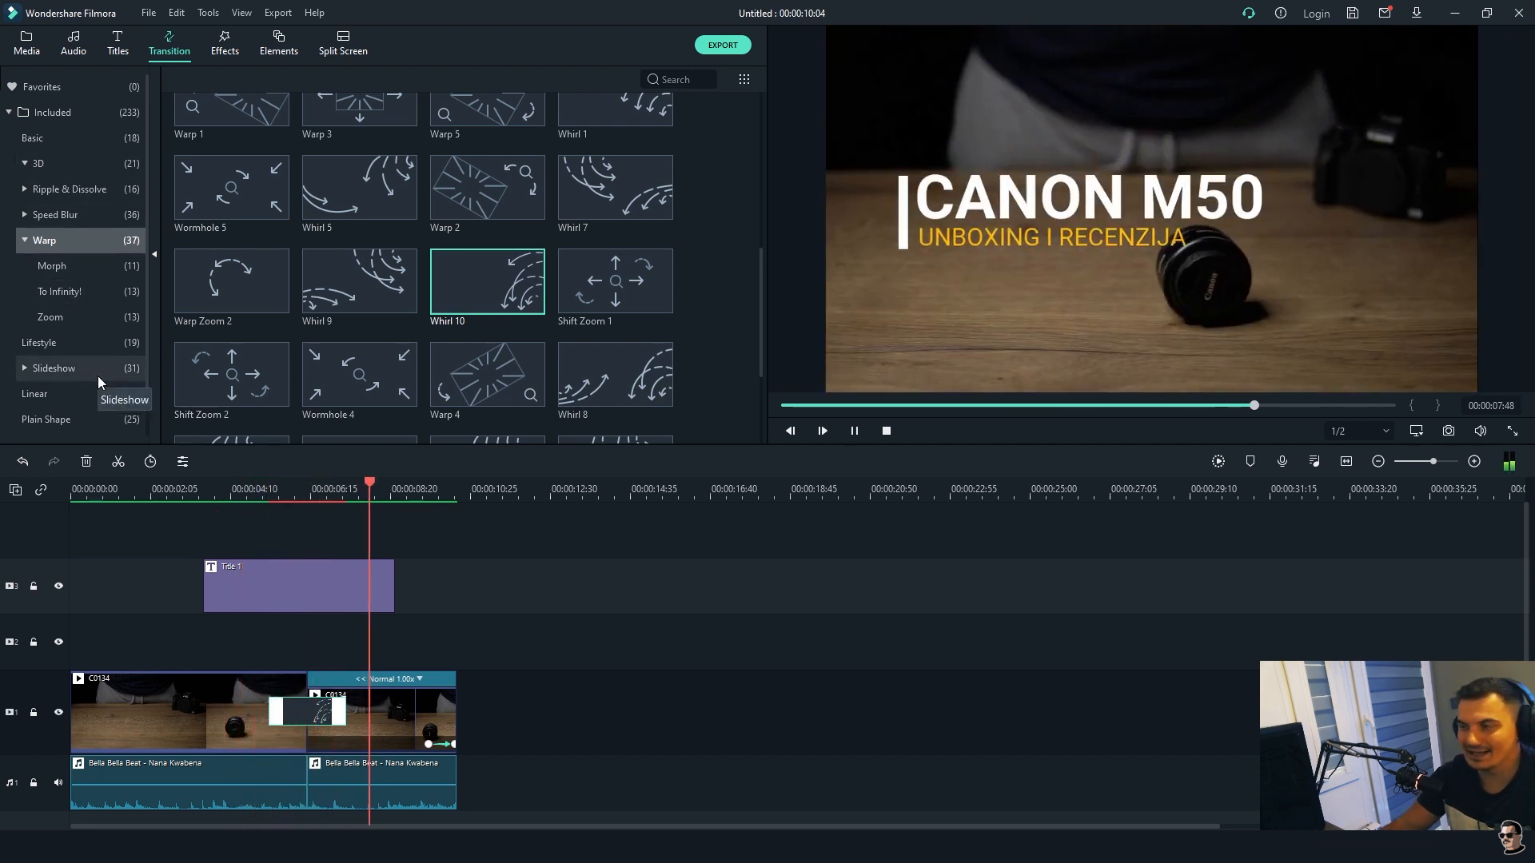
{"action": "key", "text": "space"}
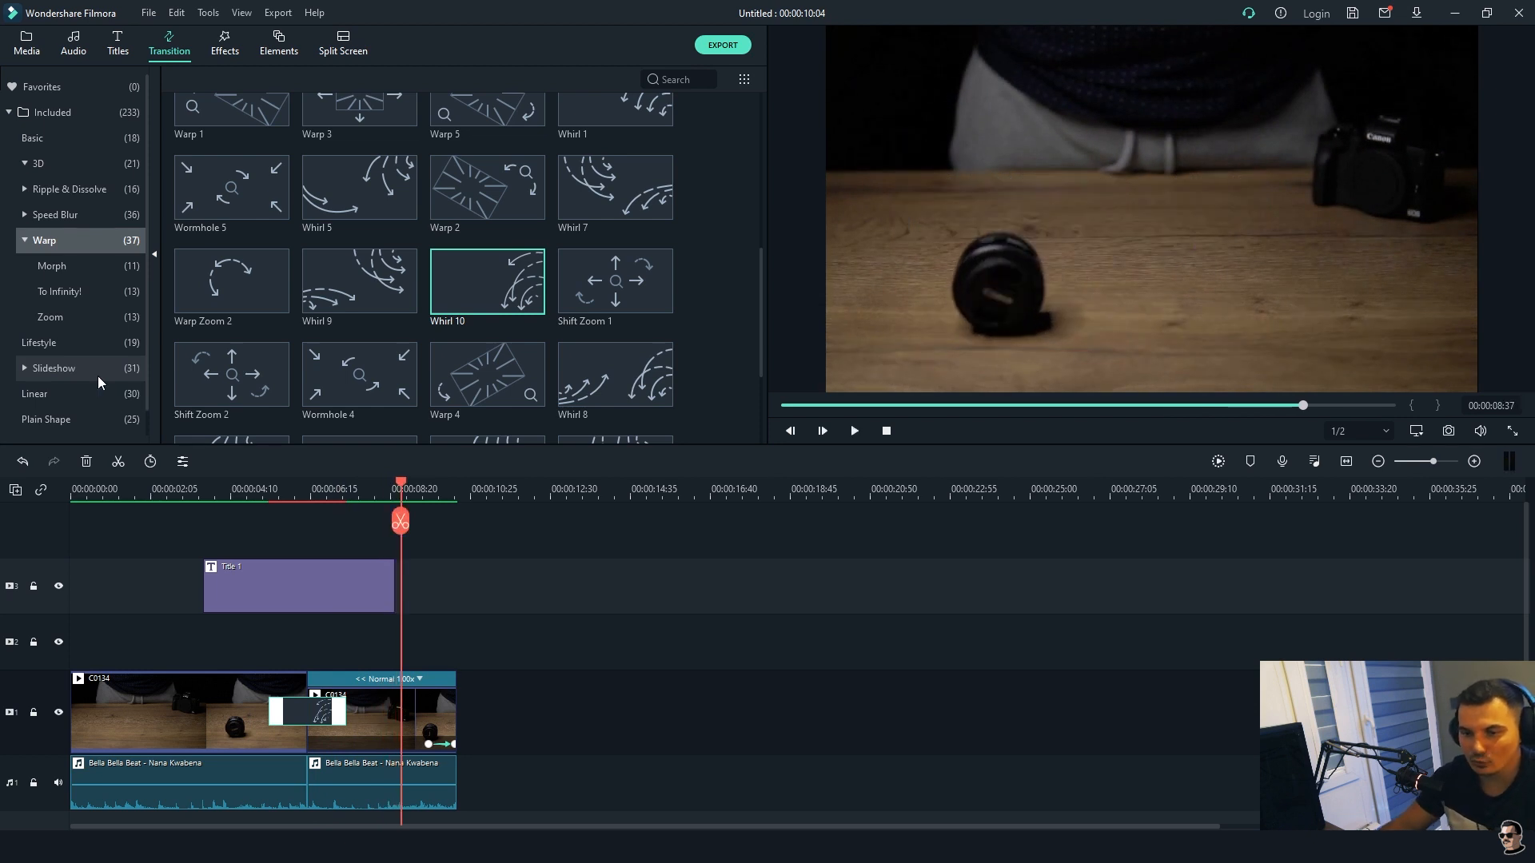
{"action": "key", "text": "ctrl+z"}
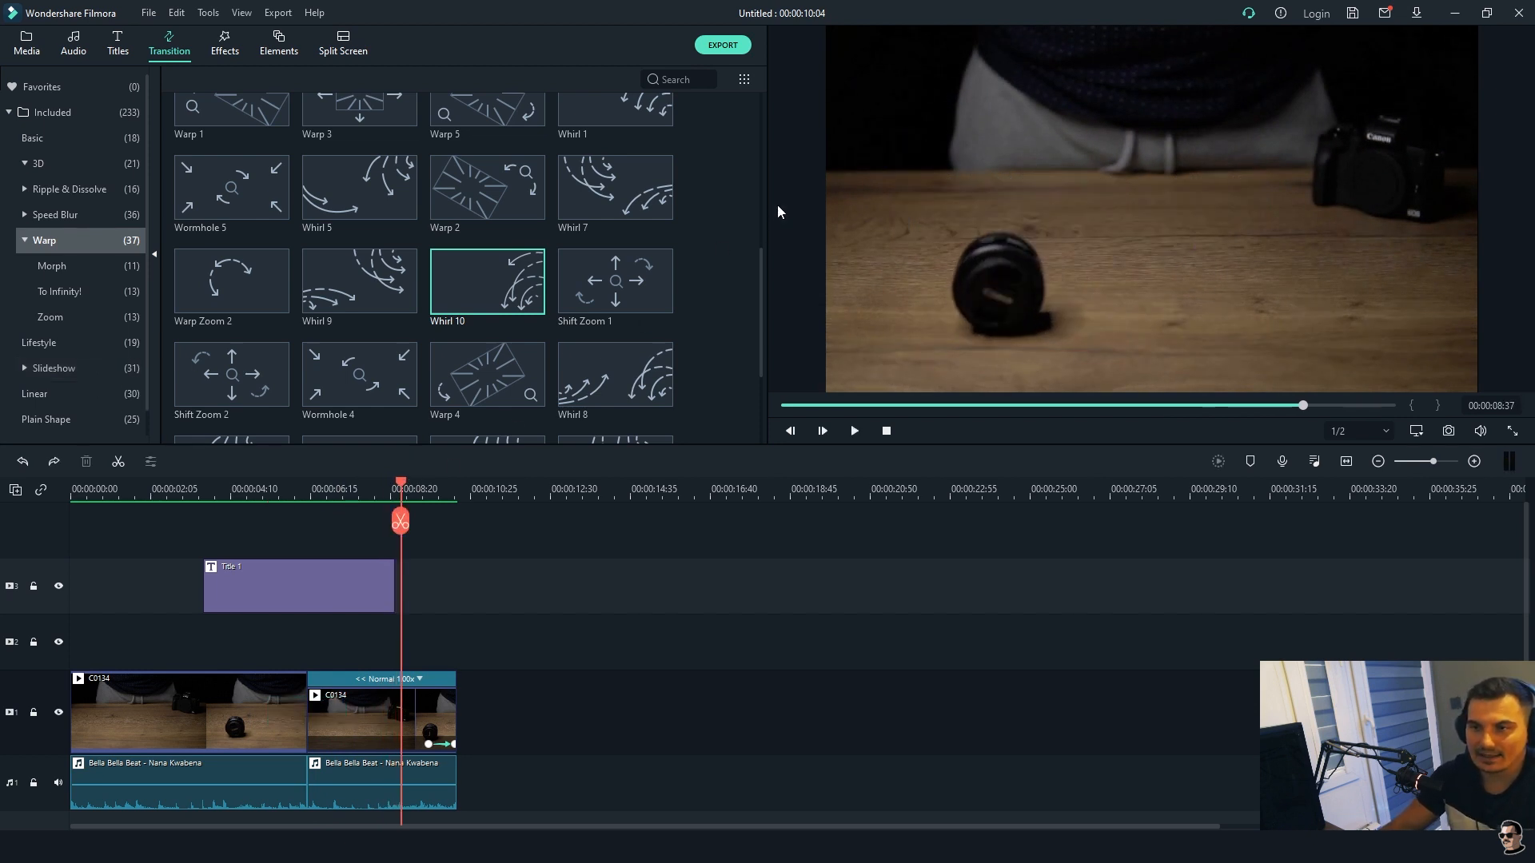
- Apply the Wormhole 3 transition between the two C0134 clips and play the timeline through it
{"action": "left_click_drag", "start_coordinate": [764, 261], "coordinate": [732, 106]}
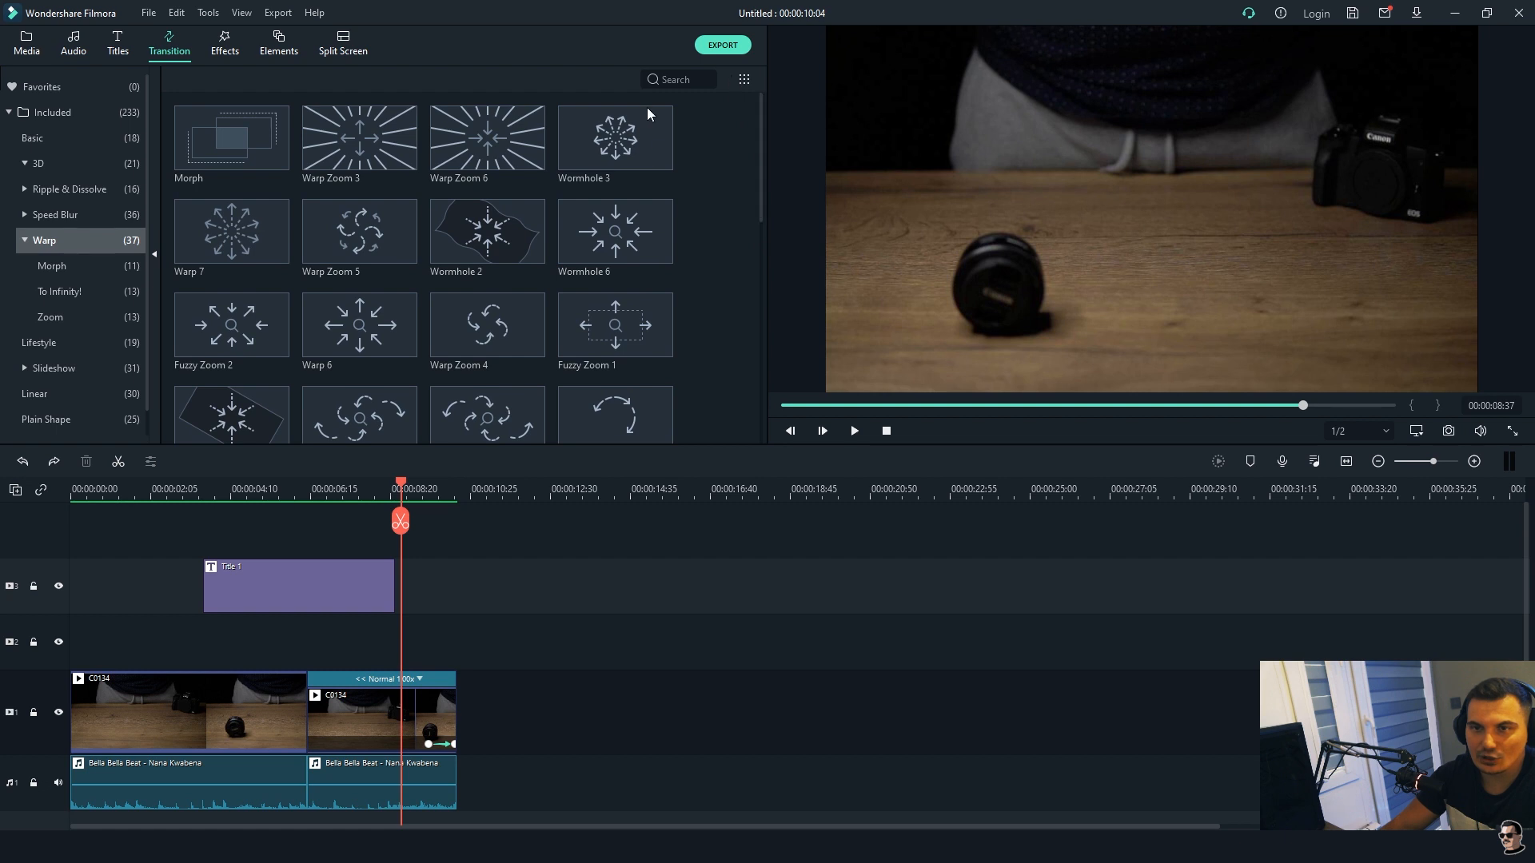
{"action": "left_click_drag", "start_coordinate": [640, 117], "coordinate": [306, 703]}
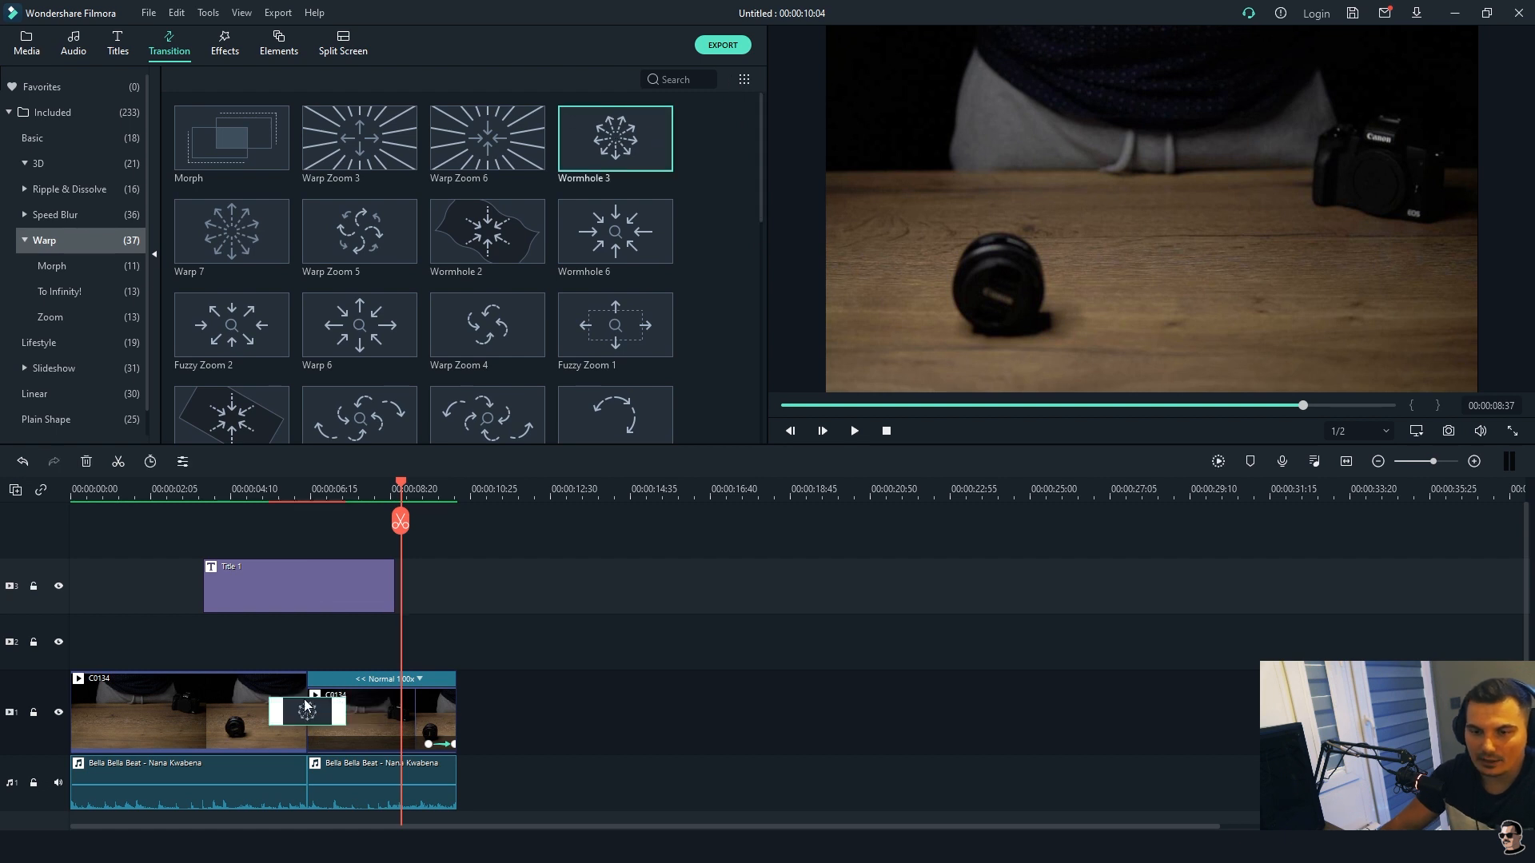
{"action": "left_click", "coordinate": [241, 487]}
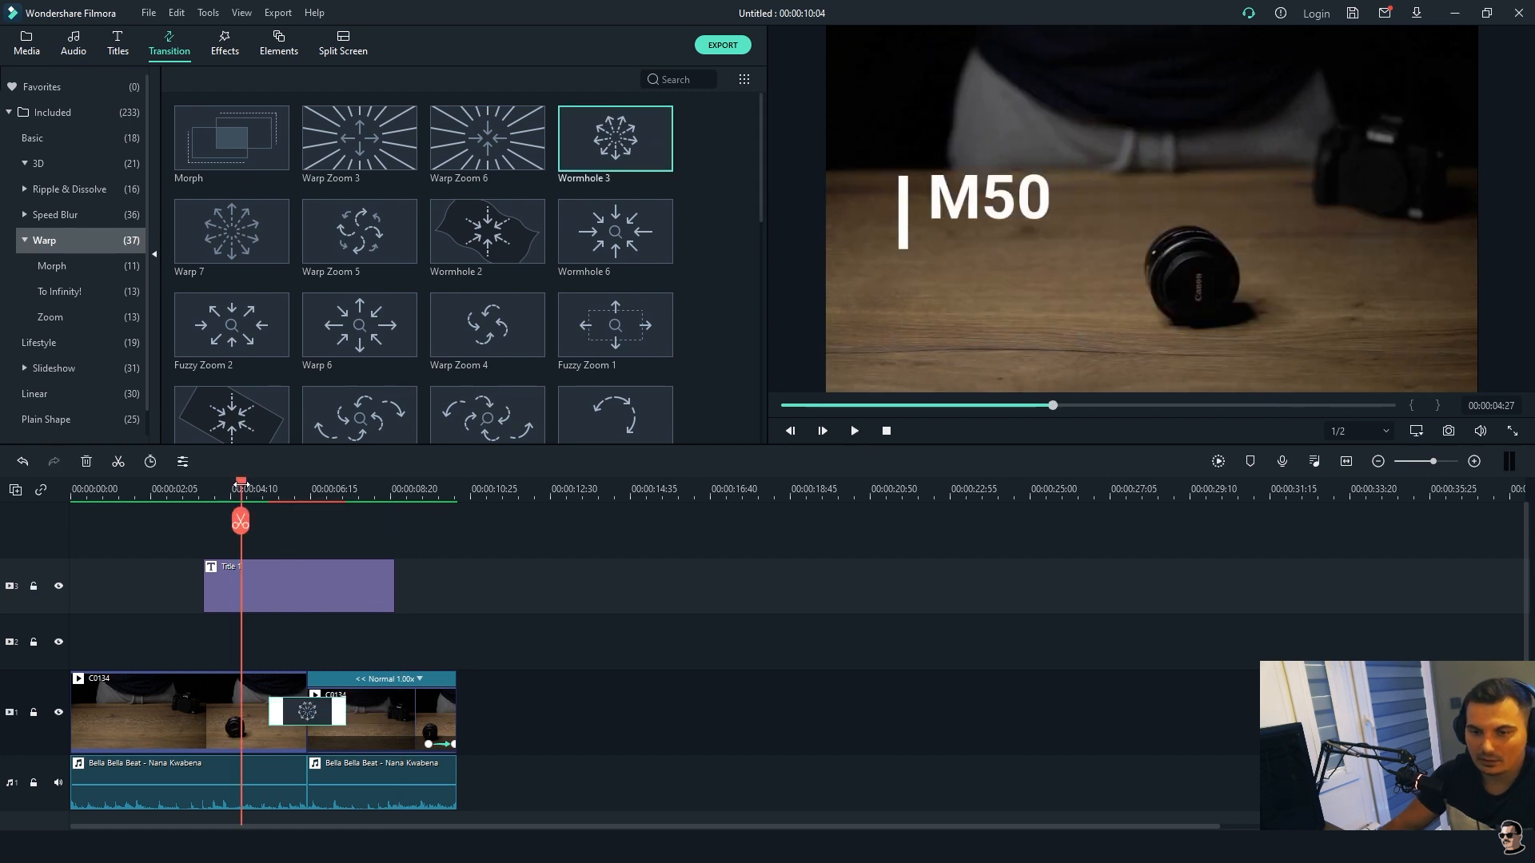
{"action": "key", "text": "space"}
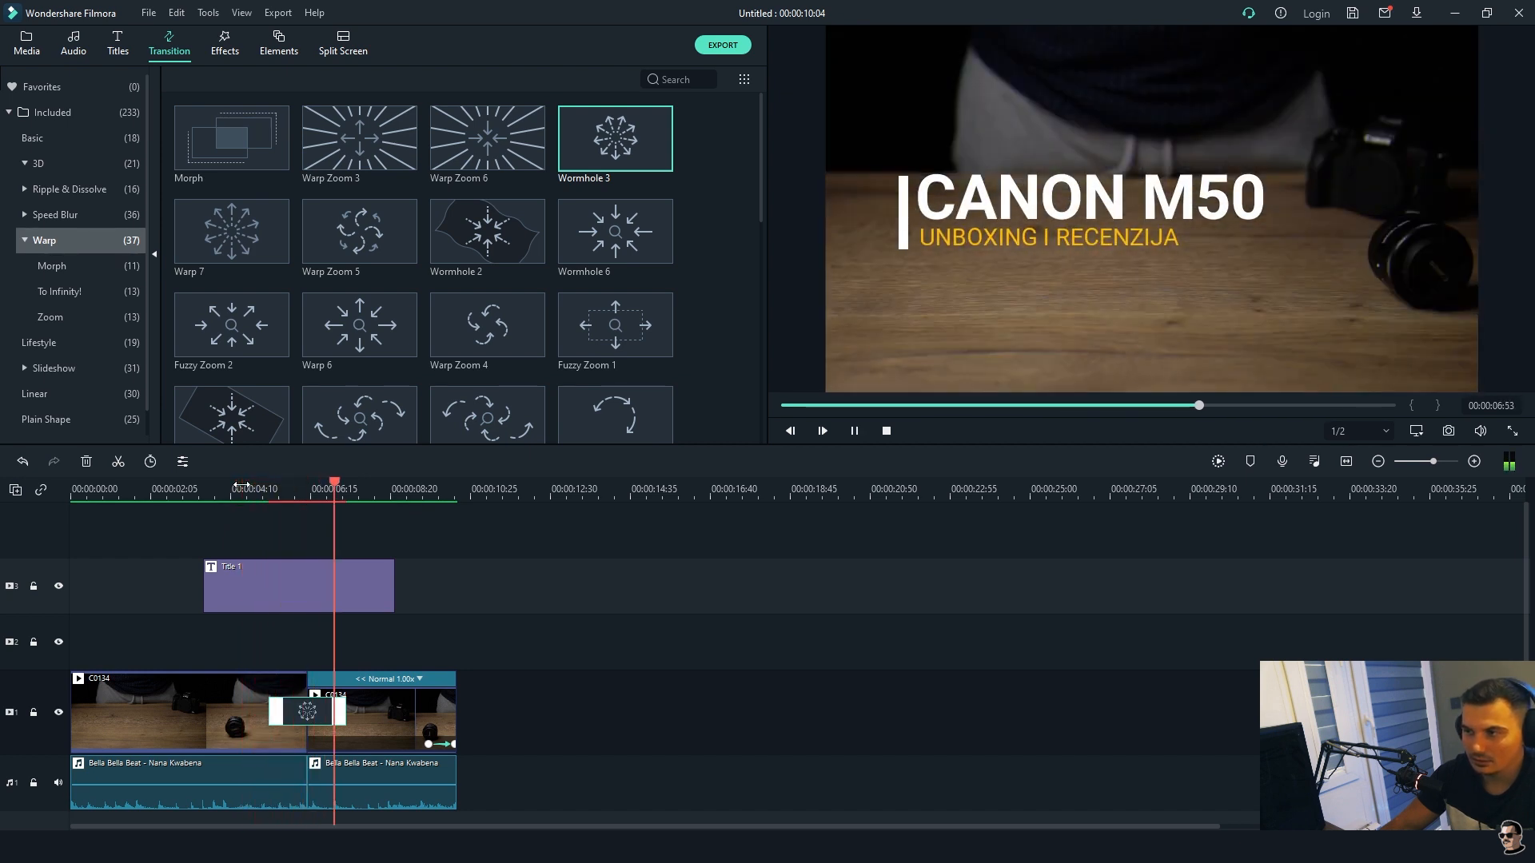
{"action": "key", "text": "space"}
- Render the timeline preview with the Wormhole 3 transition in place
{"action": "left_click", "coordinate": [148, 12]}
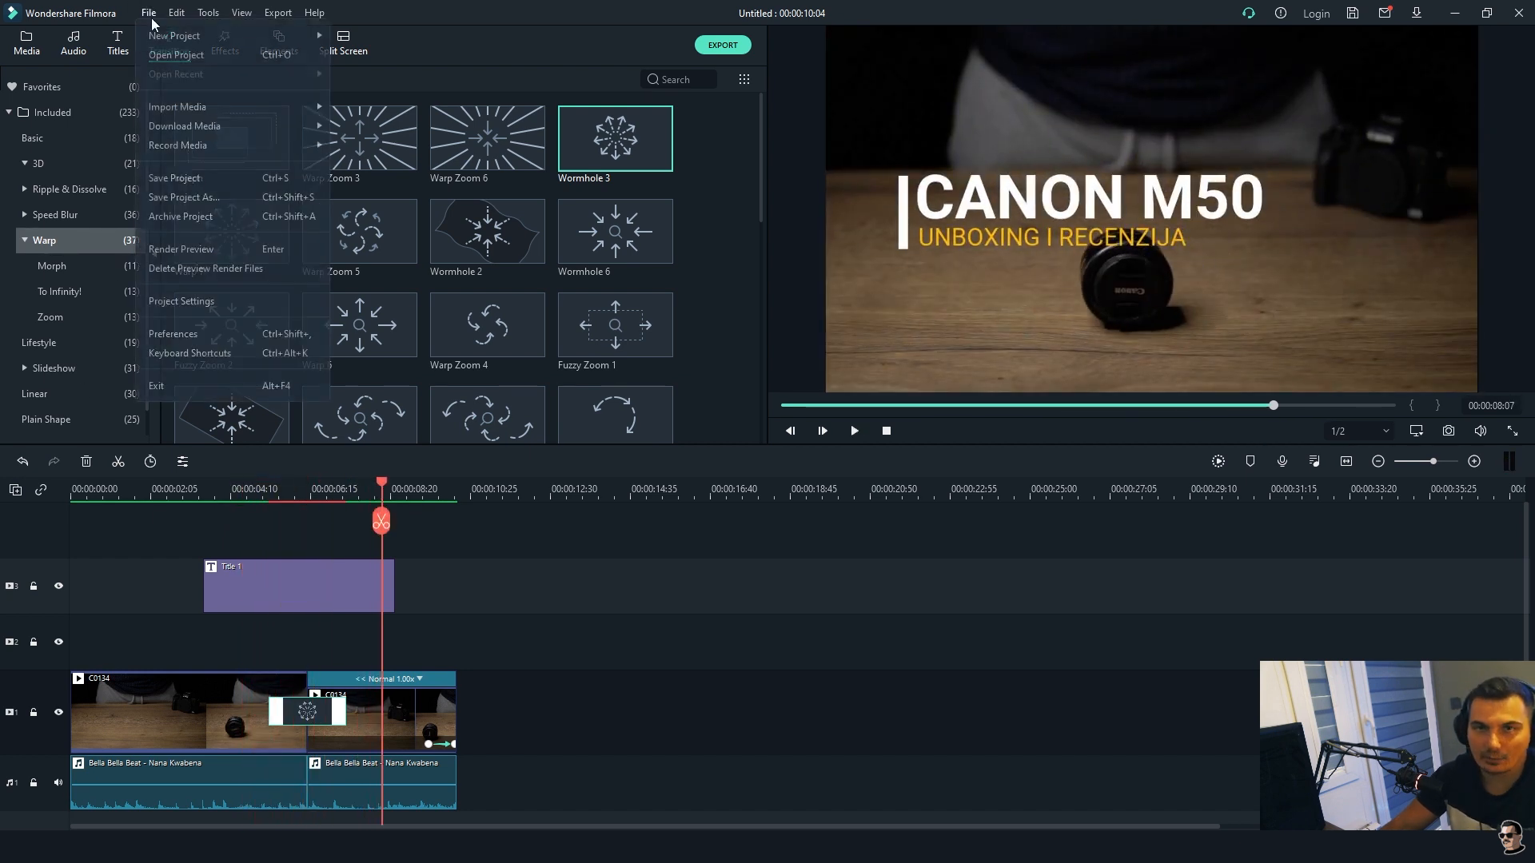
{"action": "left_click", "coordinate": [183, 249]}
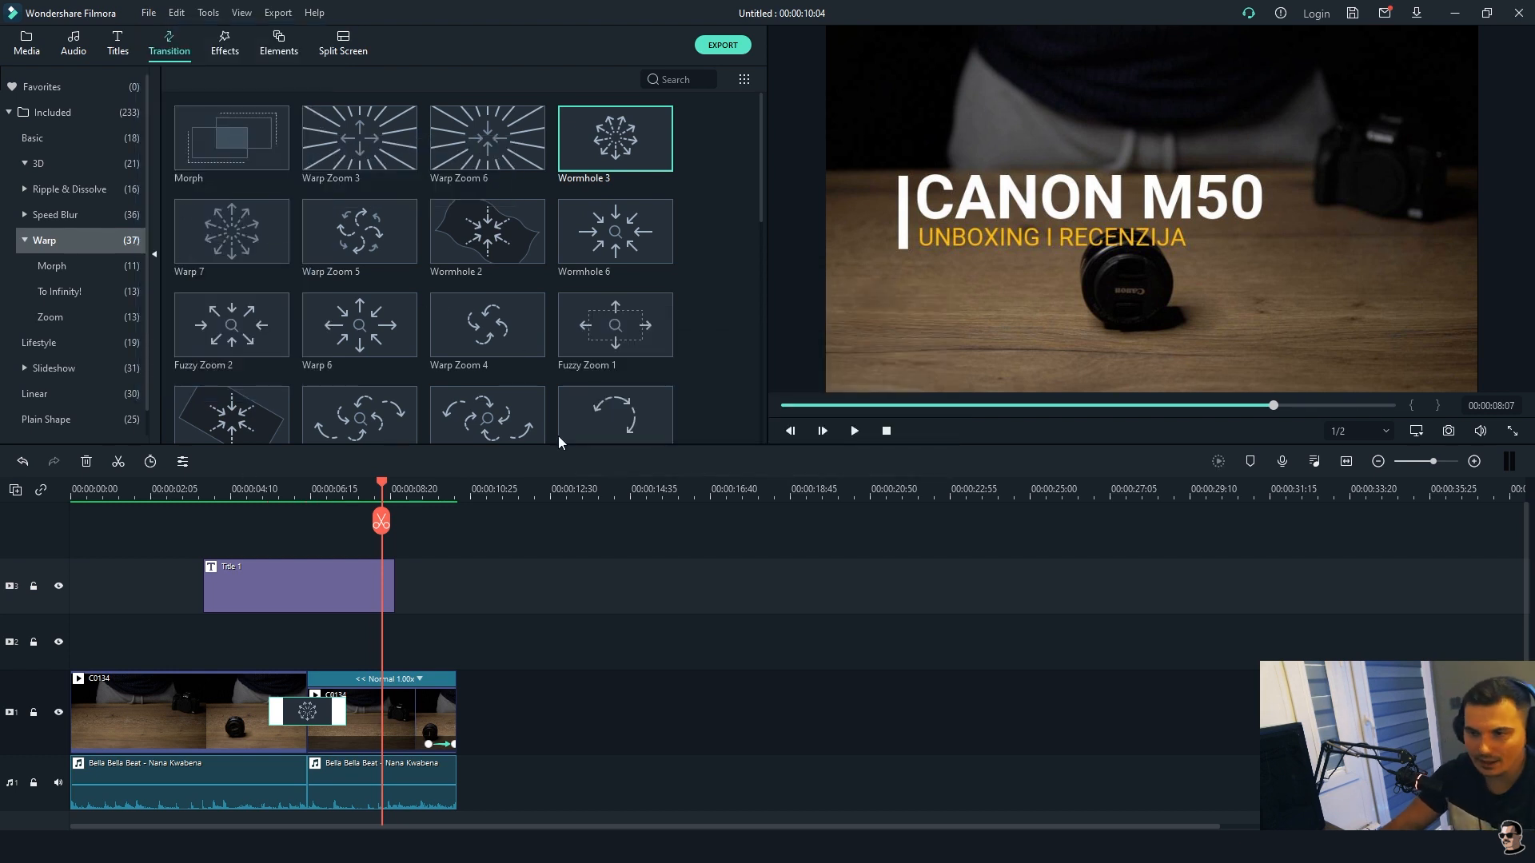
- Play the rendered timeline from the beginning to review the Wormhole 3 transition
{"action": "left_click_drag", "start_coordinate": [386, 486], "coordinate": [21, 525]}
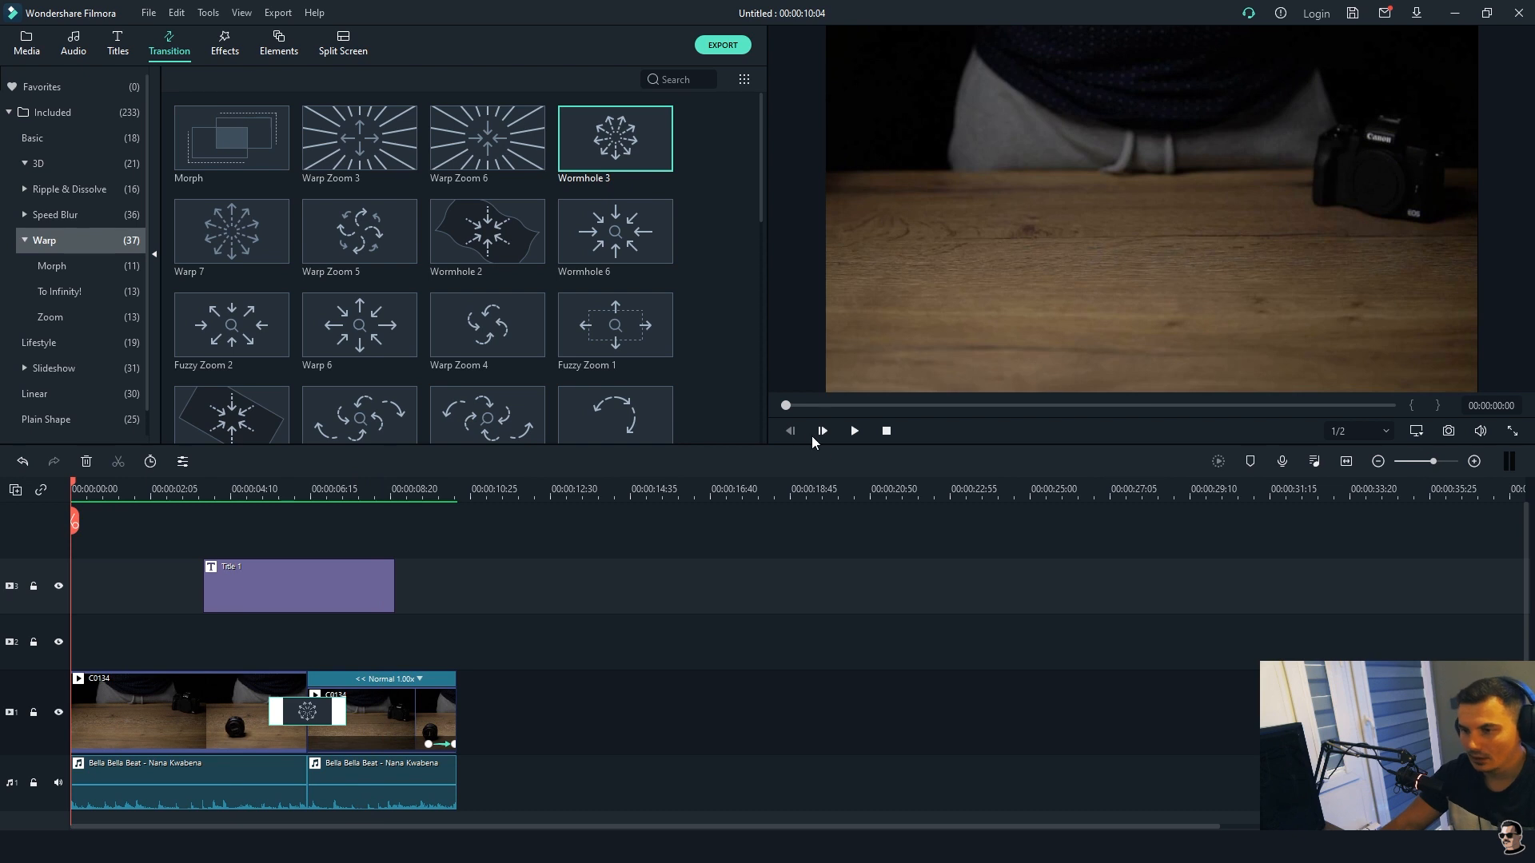
{"action": "left_click", "coordinate": [854, 431]}
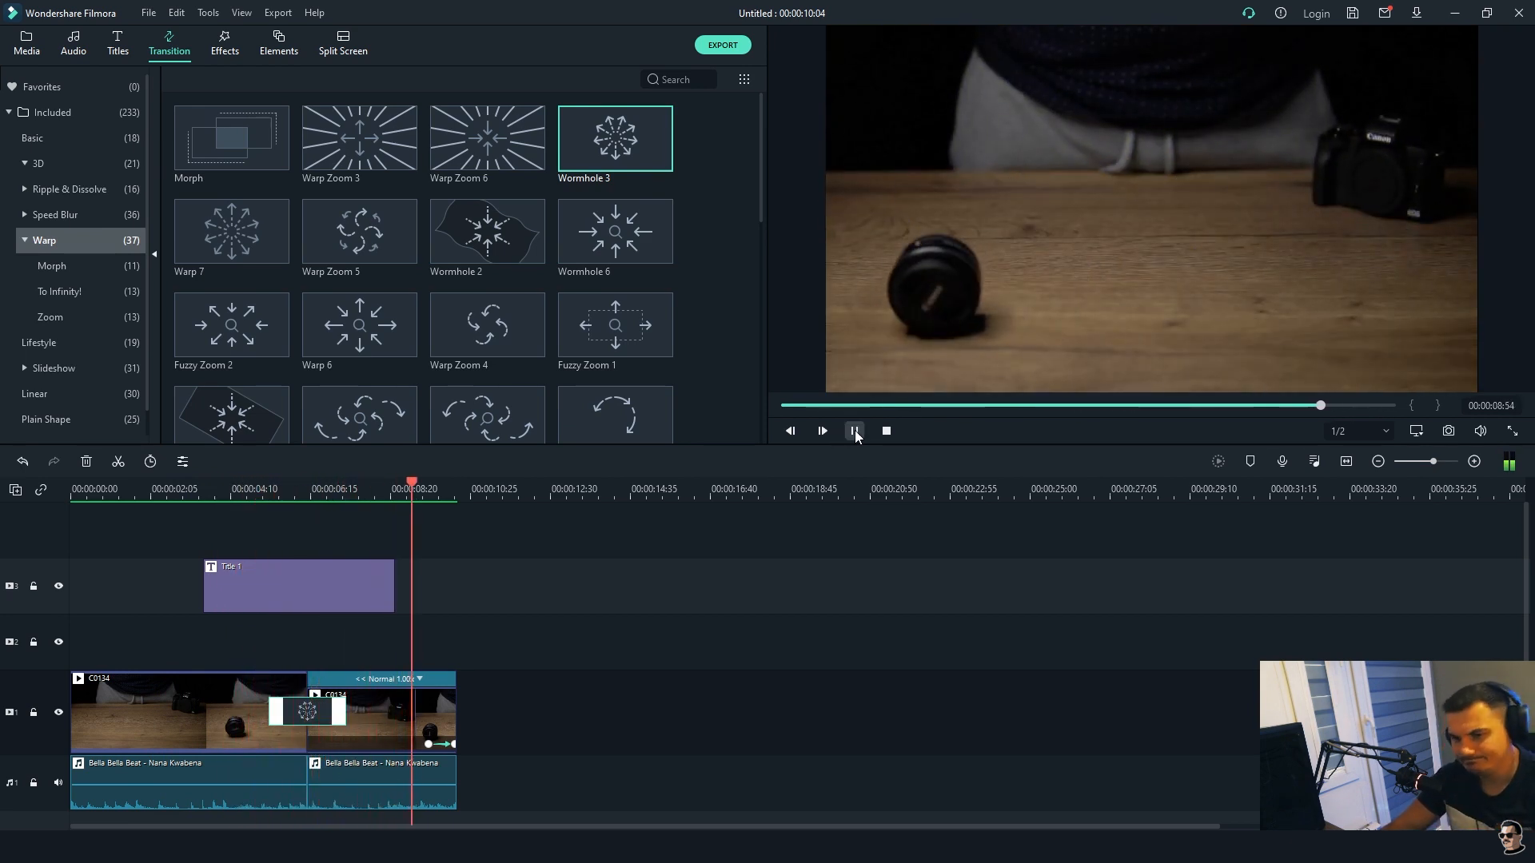
{"action": "left_click", "coordinate": [854, 430]}
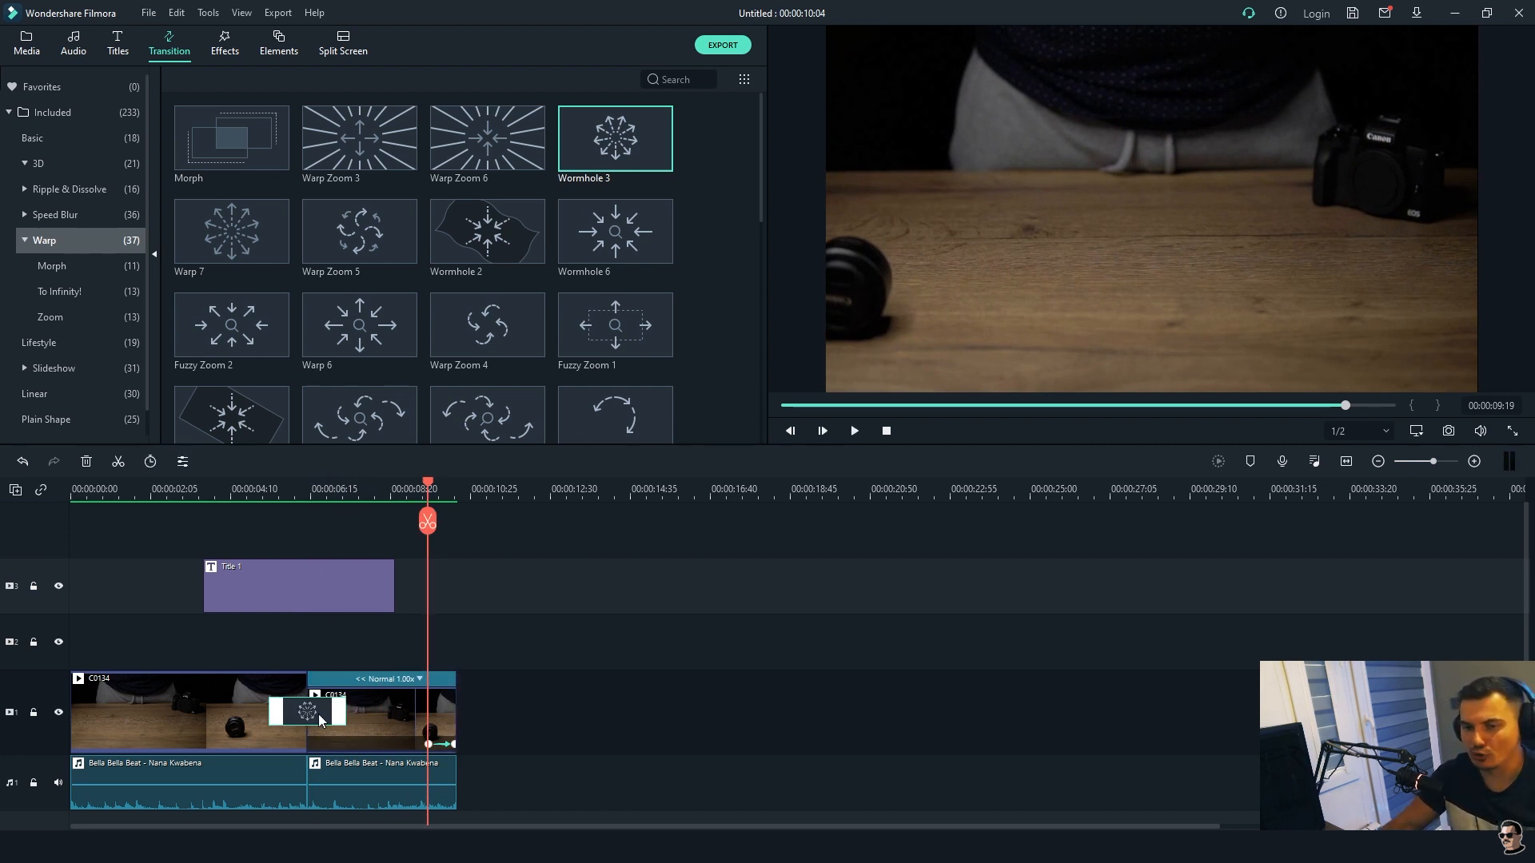
- Delete the Wormhole 3 transition between the two C0134 clips
{"action": "left_click_drag", "start_coordinate": [301, 716], "coordinate": [311, 708]}
{"action": "key", "text": "Delete"}
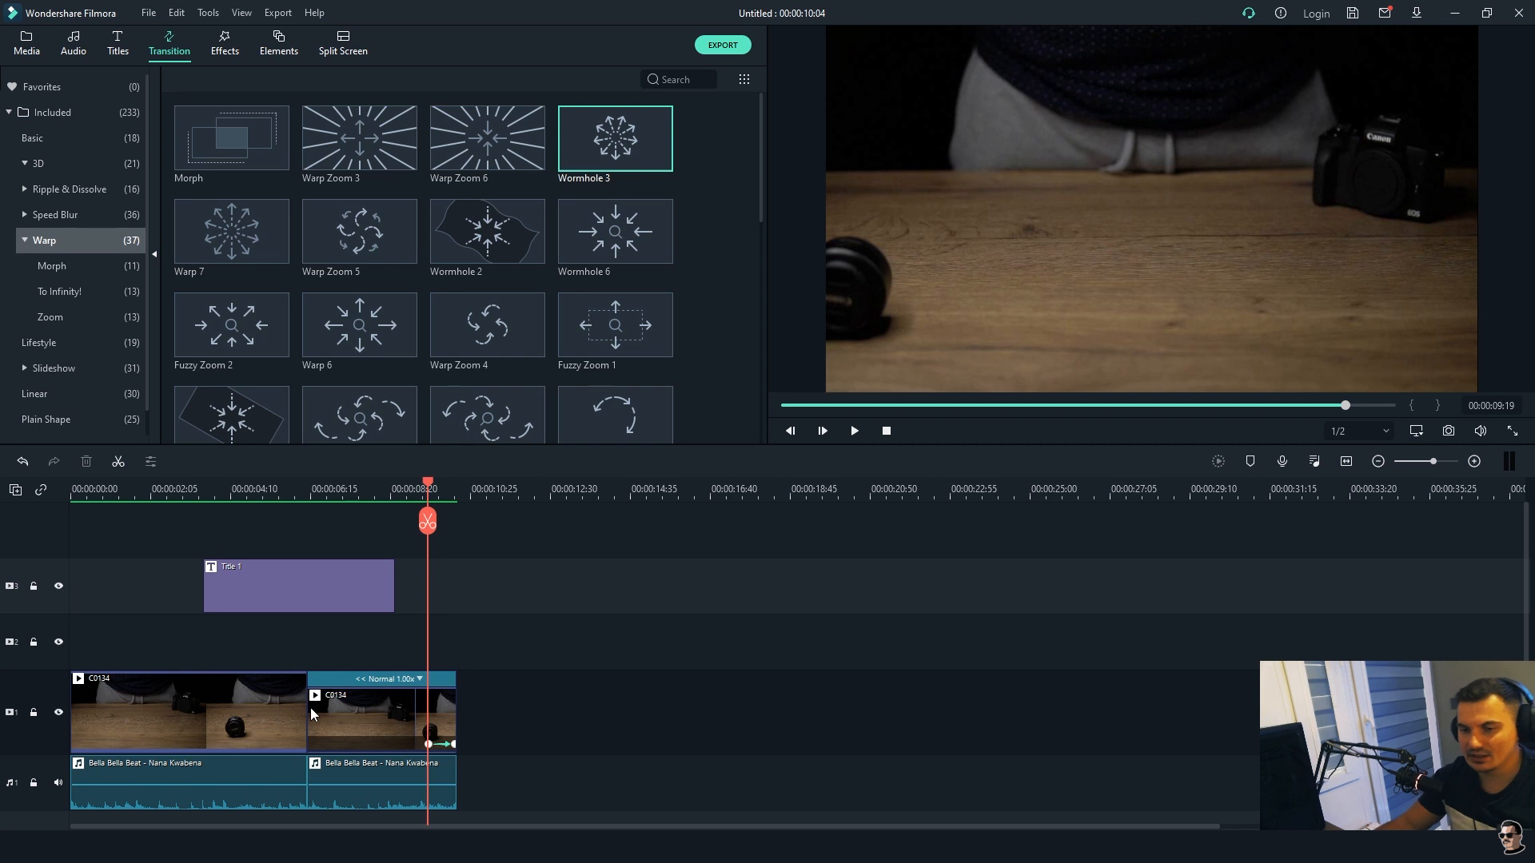
{"action": "left_click_drag", "start_coordinate": [353, 481], "coordinate": [283, 503]}
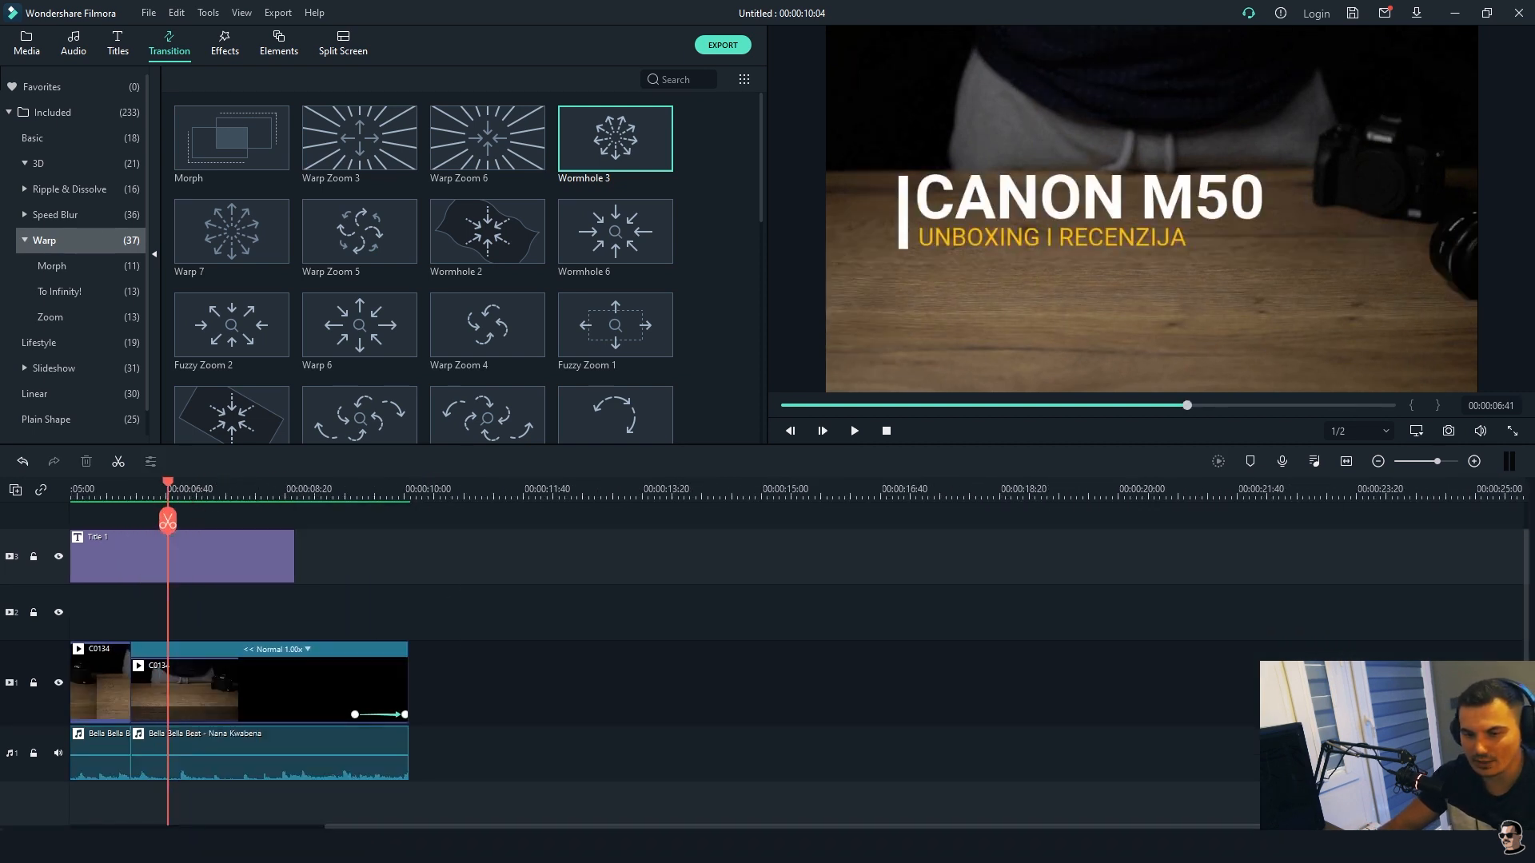
{"action": "left_click_drag", "start_coordinate": [360, 826], "coordinate": [106, 819]}
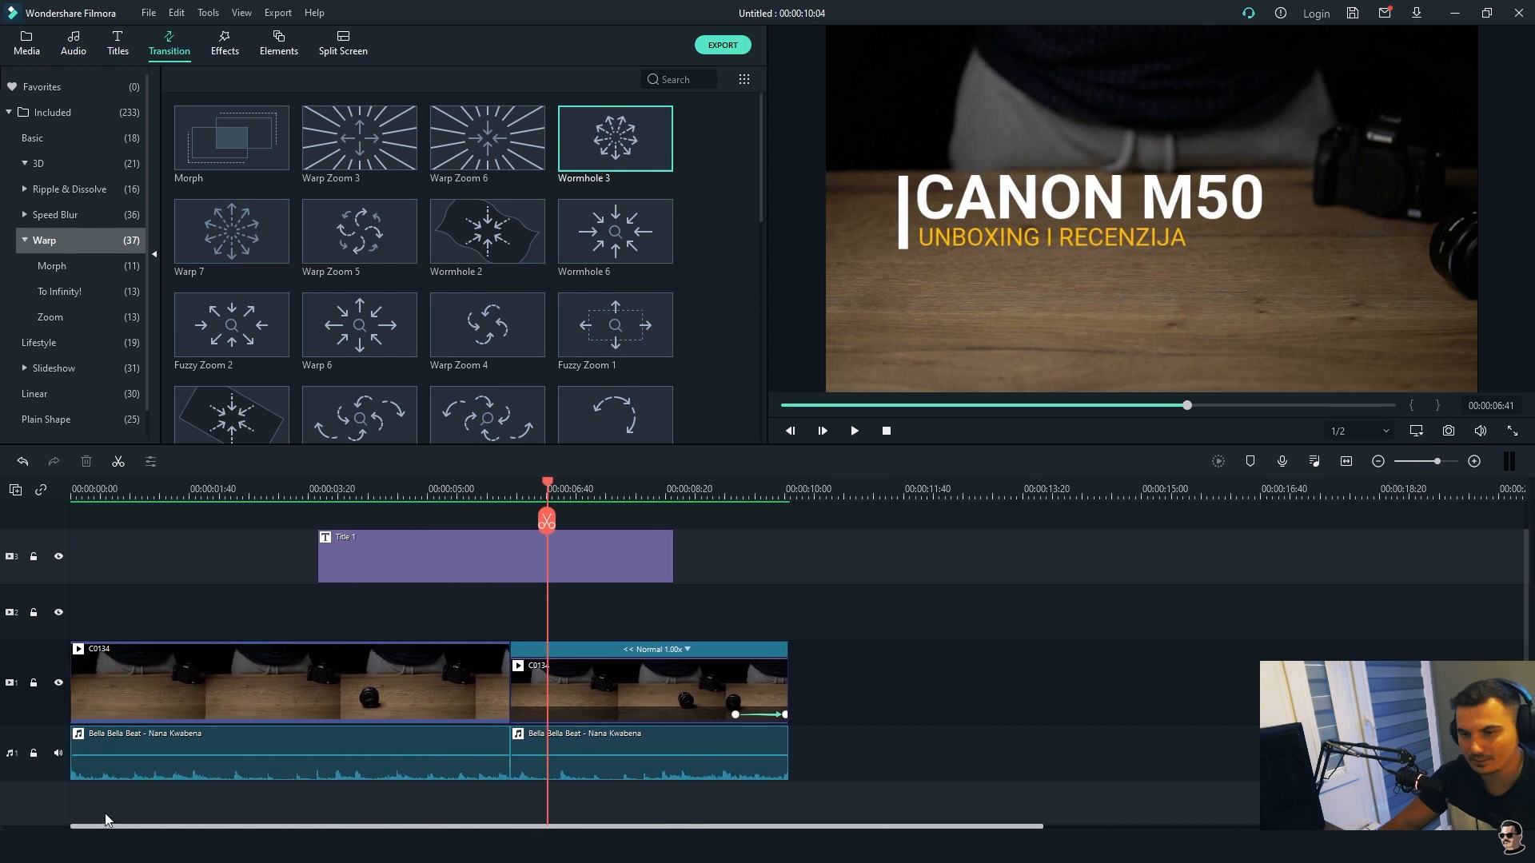
{"action": "left_click_drag", "start_coordinate": [626, 496], "coordinate": [350, 498]}
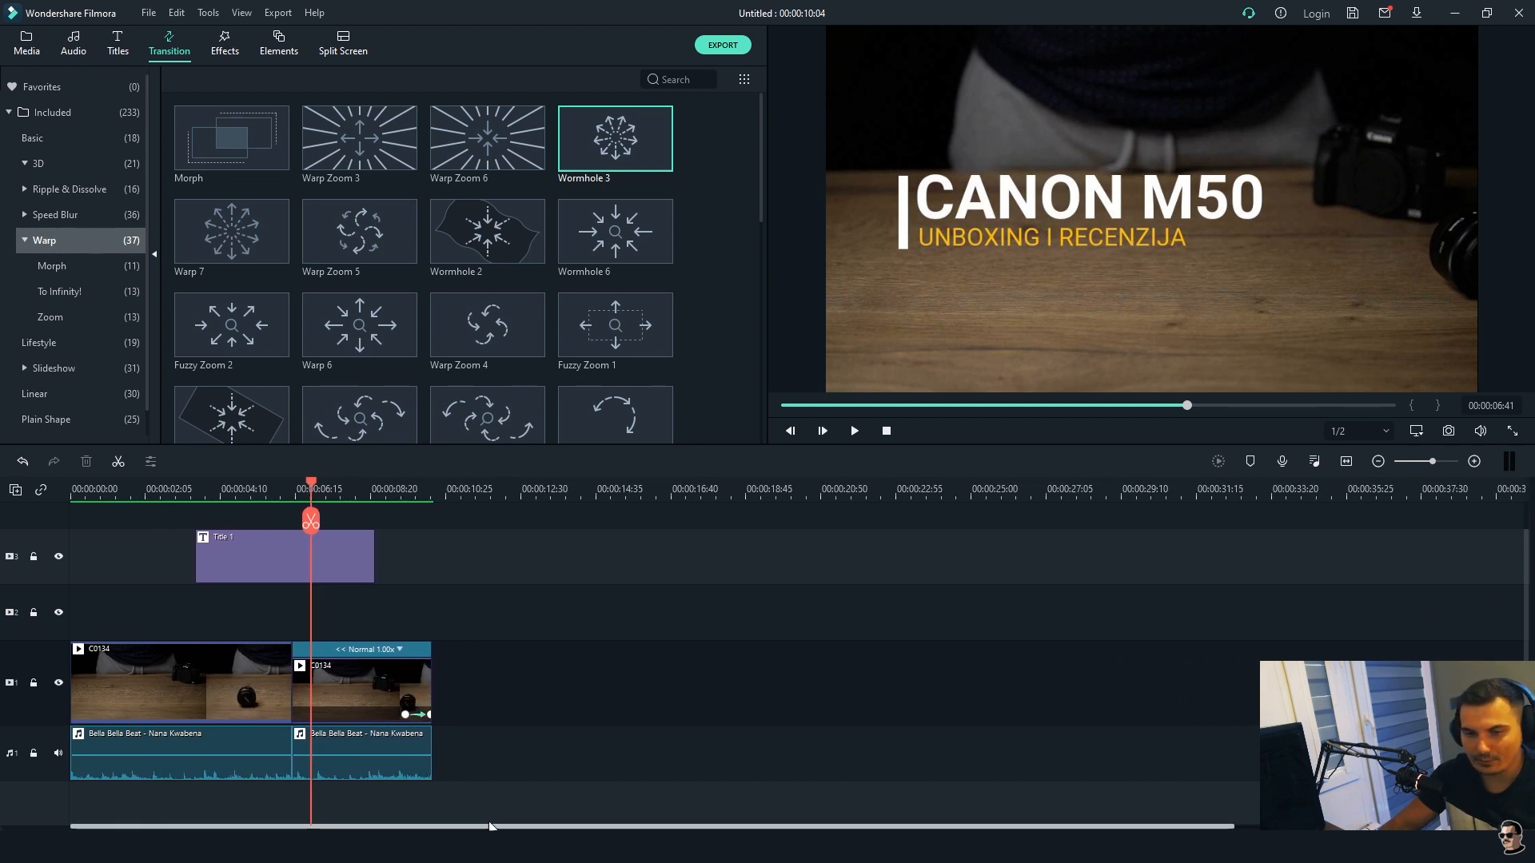
{"action": "left_click_drag", "start_coordinate": [311, 482], "coordinate": [229, 479]}
- Apply the Silent Film 2 effect from the Old Film overlays to the first C0134 clip
{"action": "left_click", "coordinate": [26, 240]}
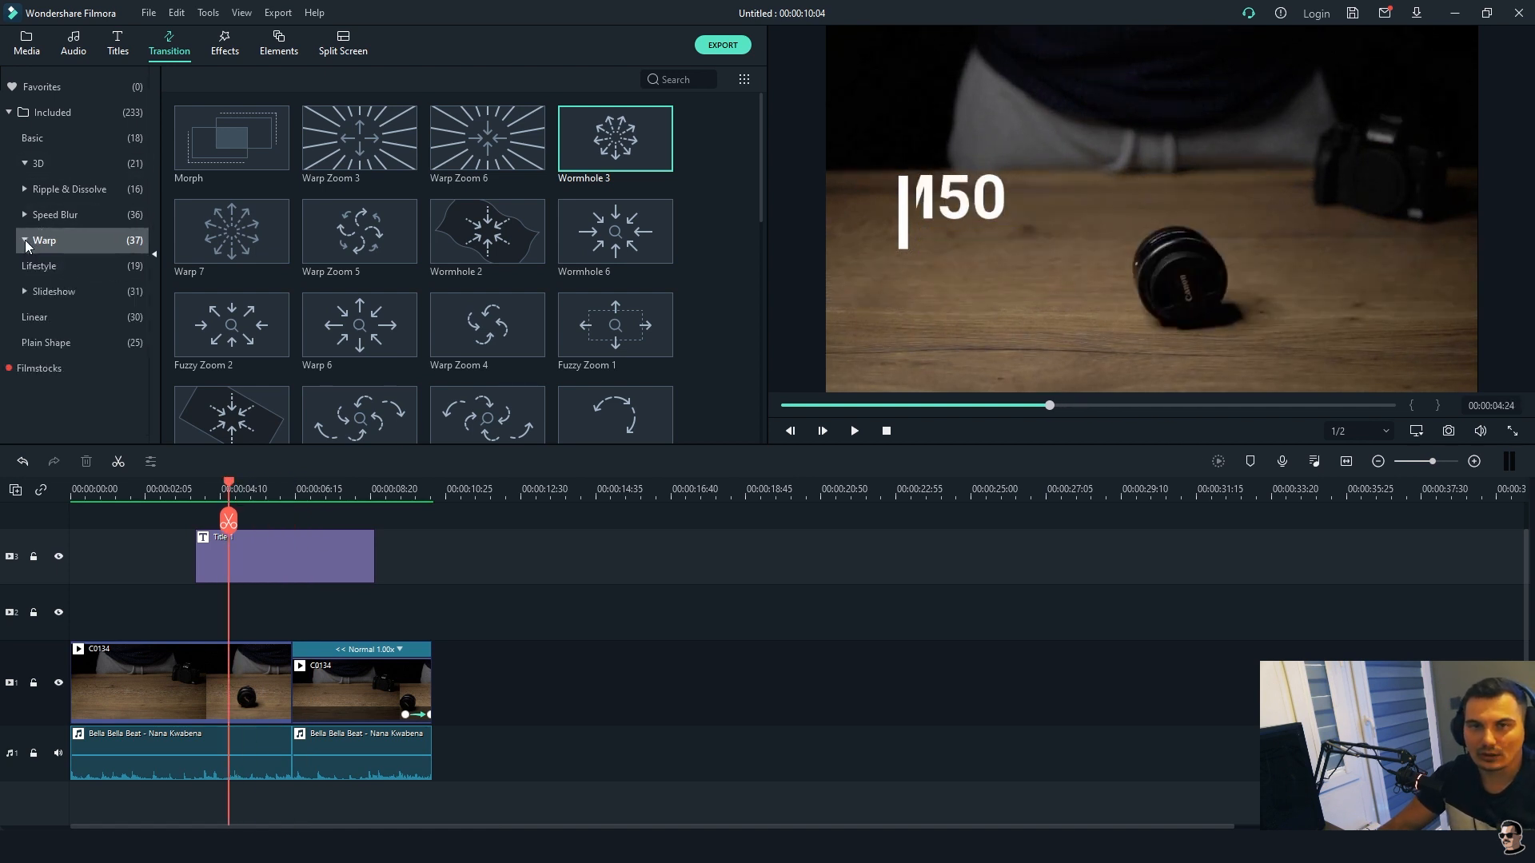
{"action": "left_click", "coordinate": [9, 112]}
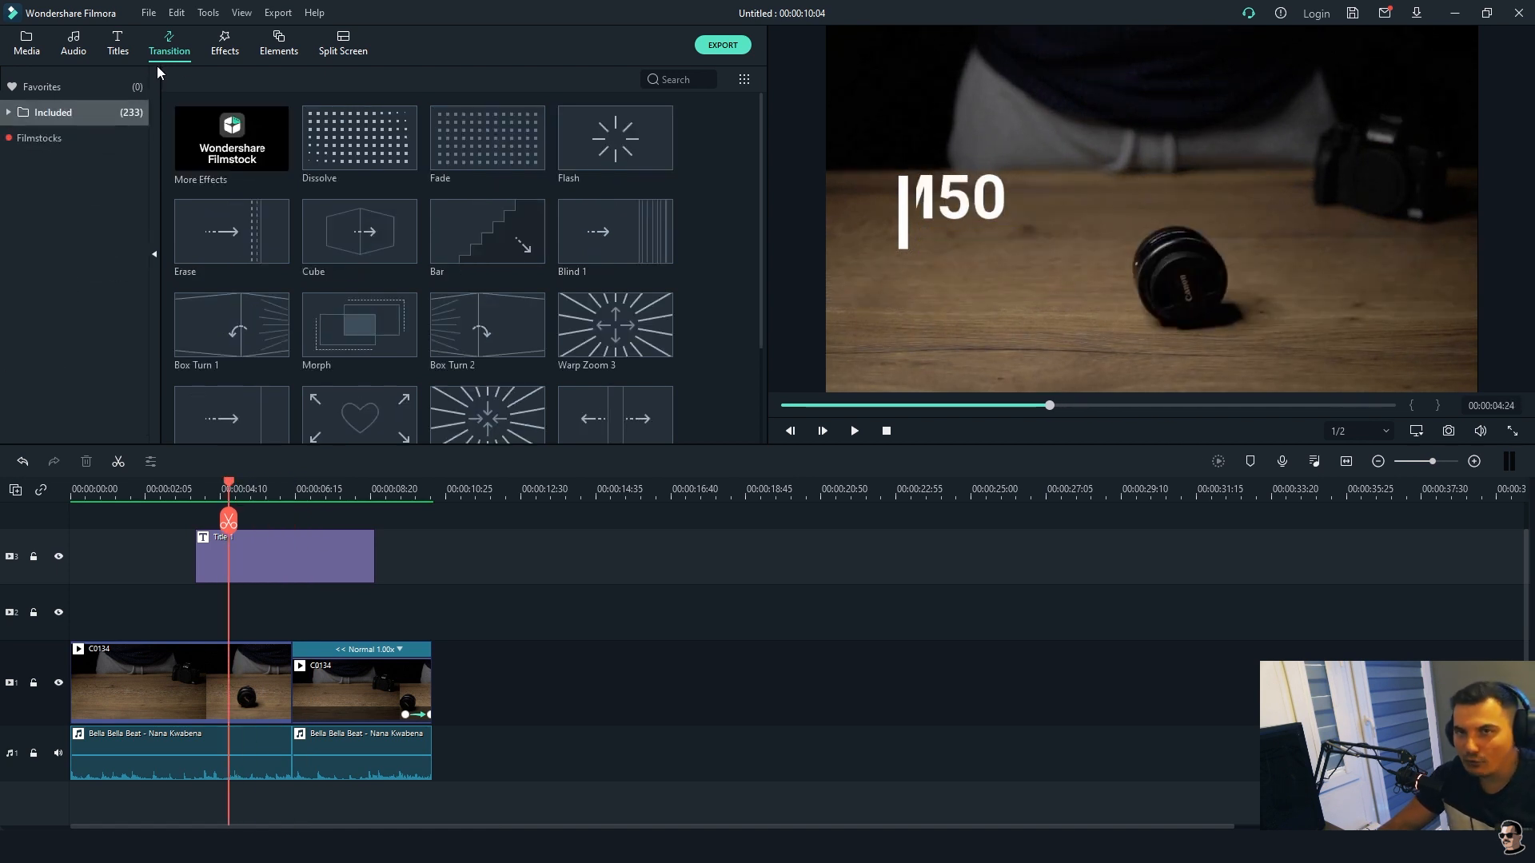
{"action": "left_click", "coordinate": [220, 52]}
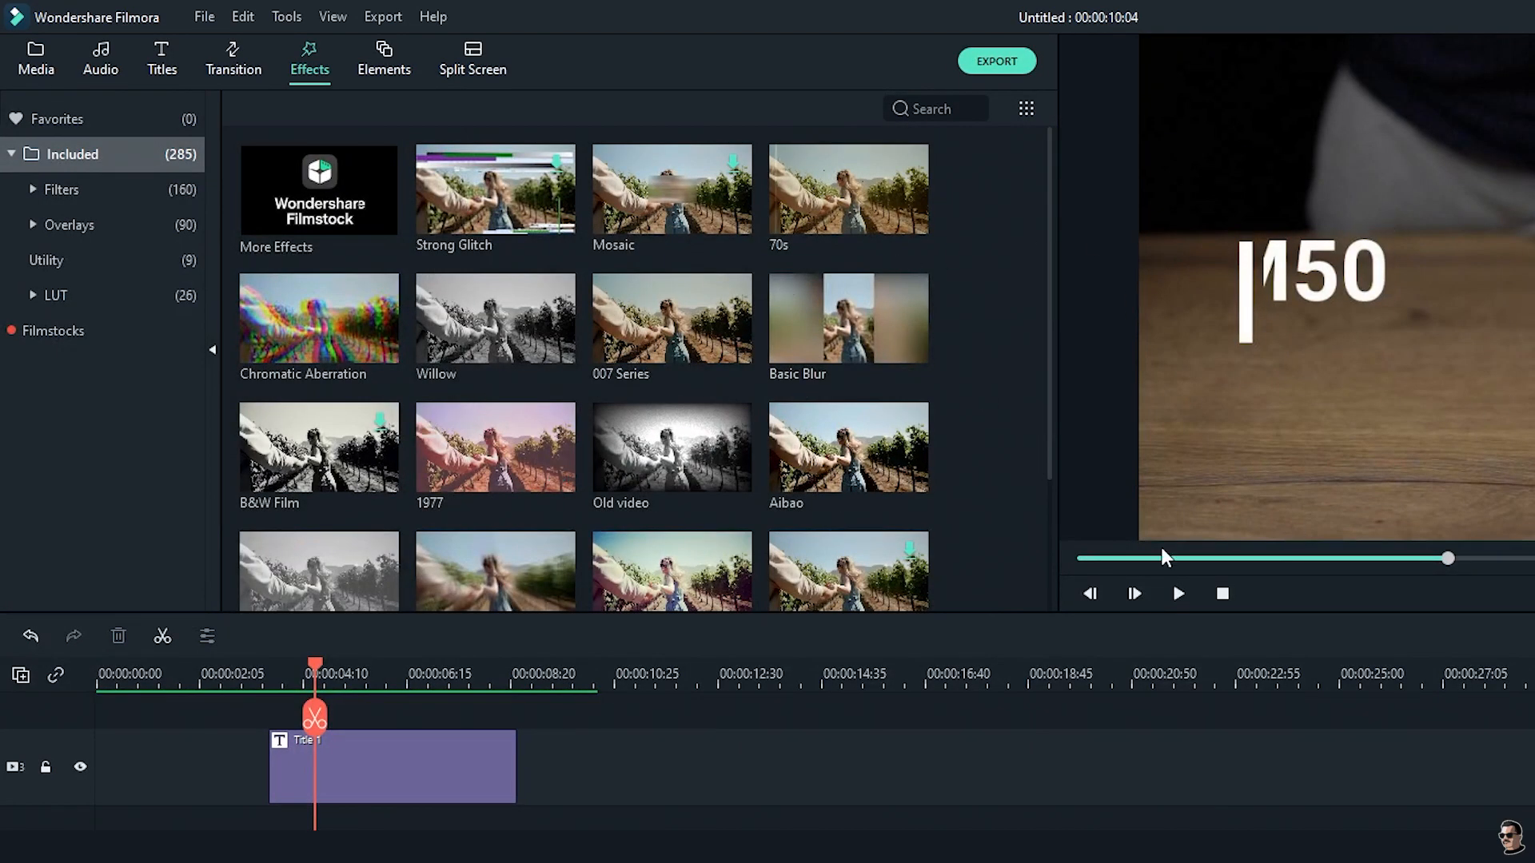
{"action": "left_click_drag", "start_coordinate": [316, 661], "coordinate": [184, 664]}
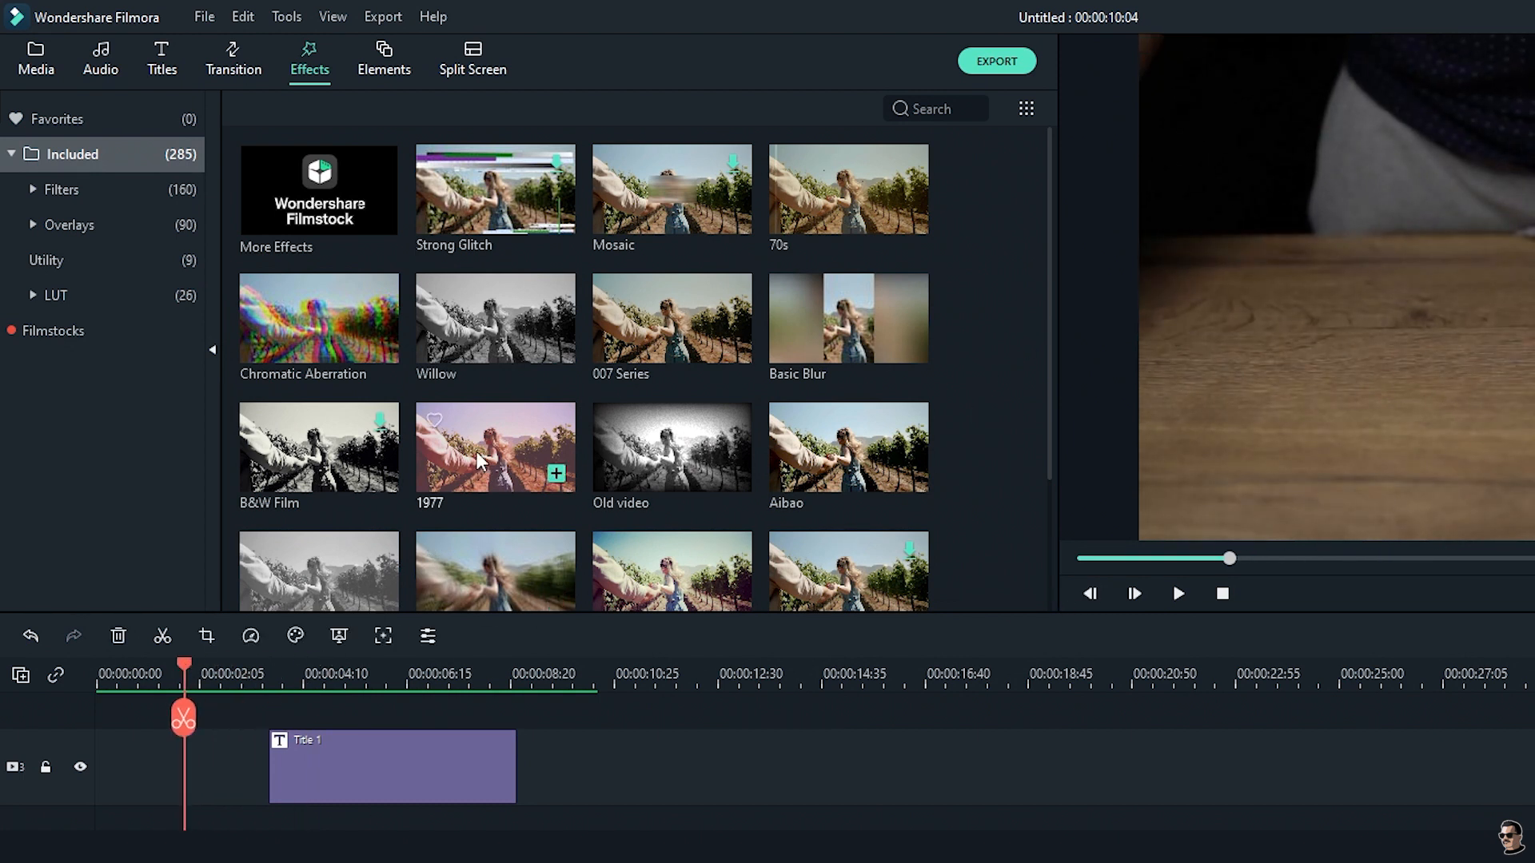
{"action": "left_click", "coordinate": [32, 189]}
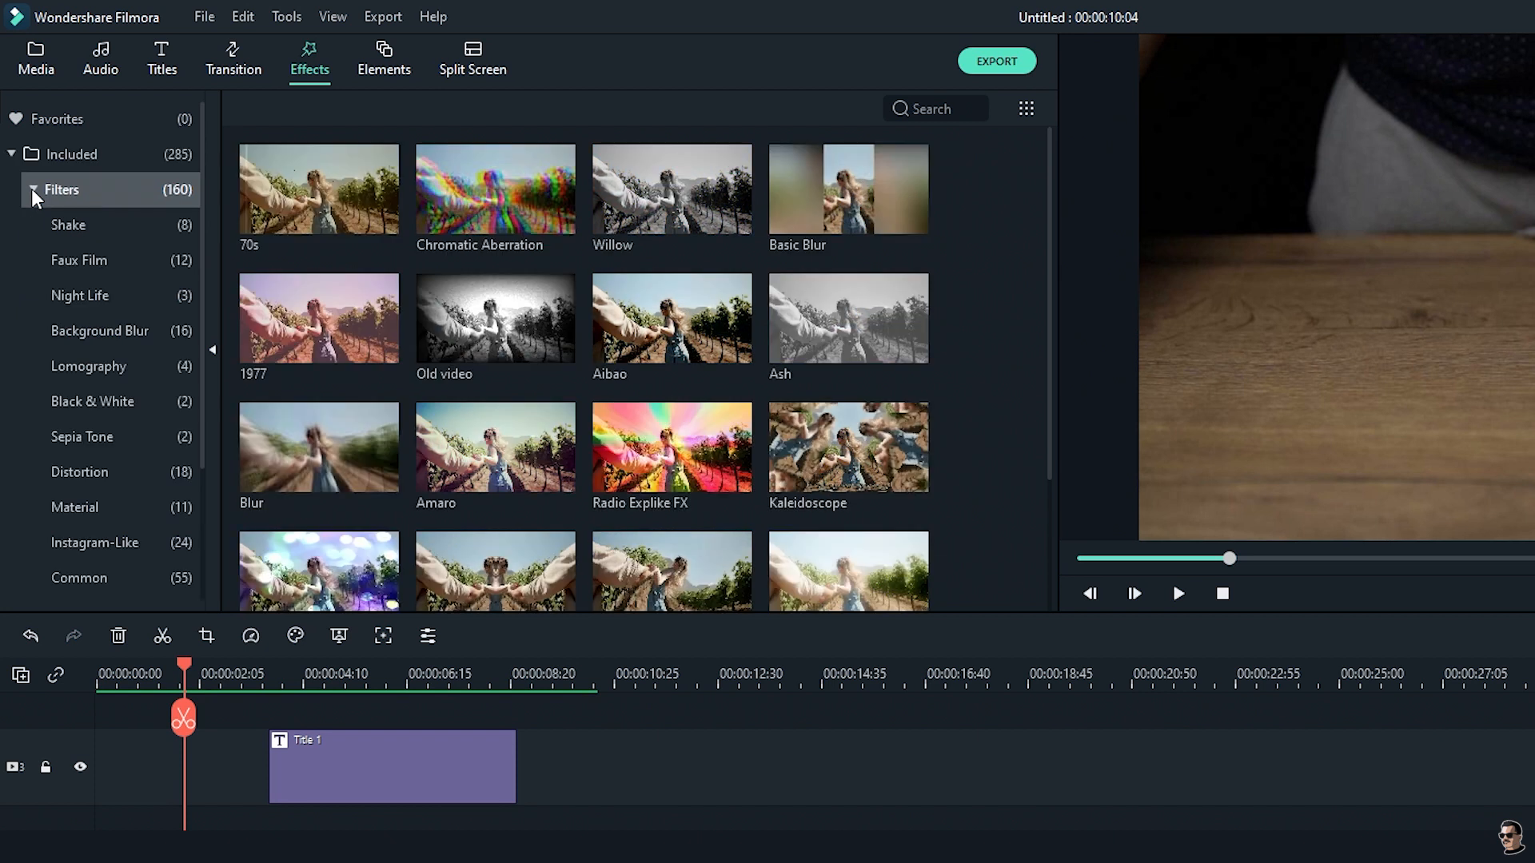
{"action": "left_click", "coordinate": [31, 189]}
{"action": "left_click", "coordinate": [31, 224]}
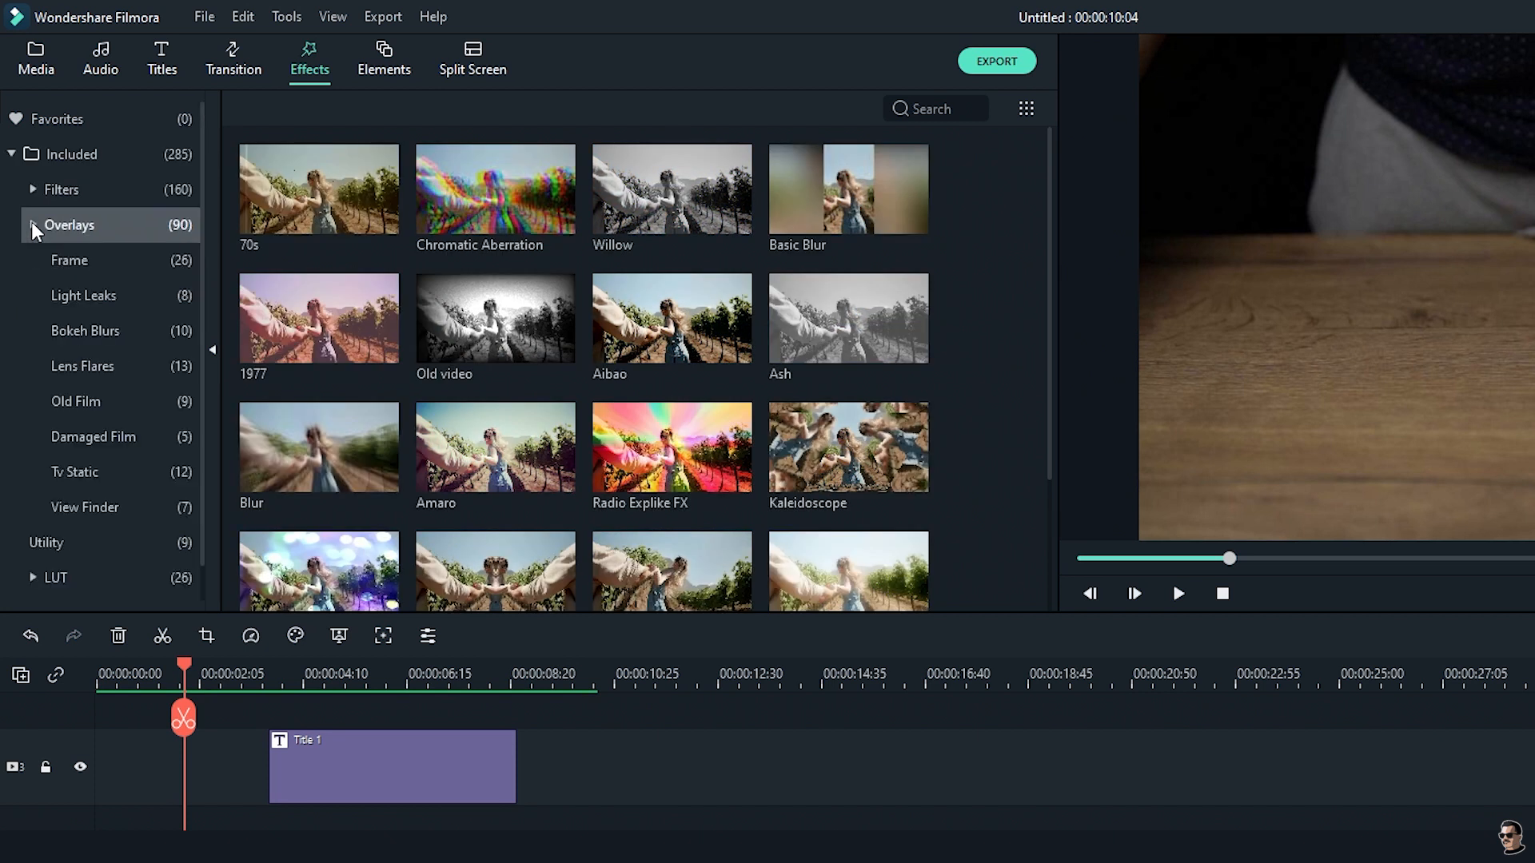
{"action": "left_click", "coordinate": [109, 401]}
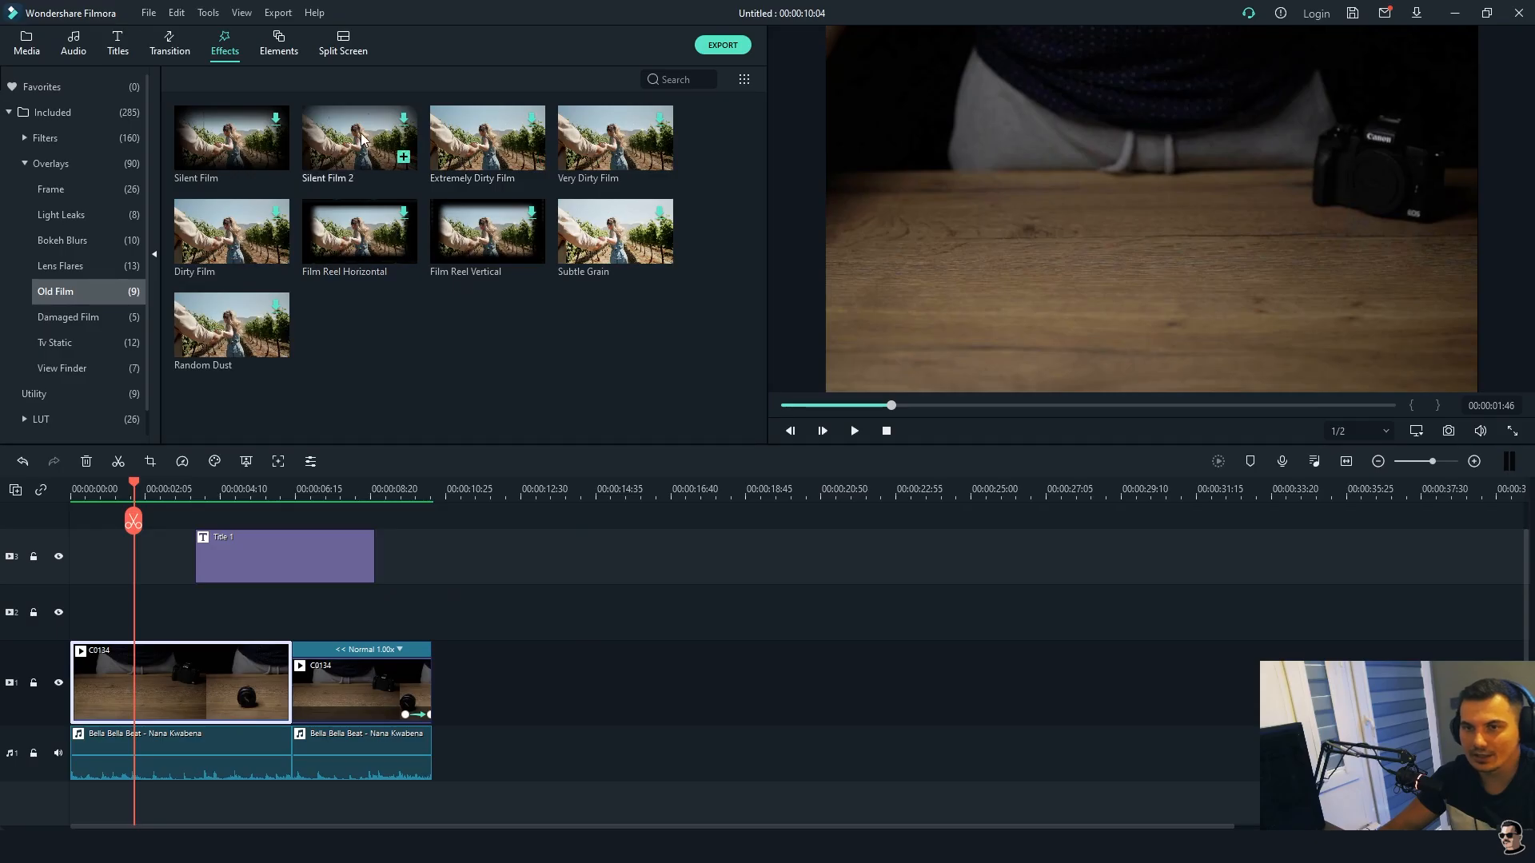
{"action": "left_click_drag", "start_coordinate": [377, 140], "coordinate": [122, 689]}
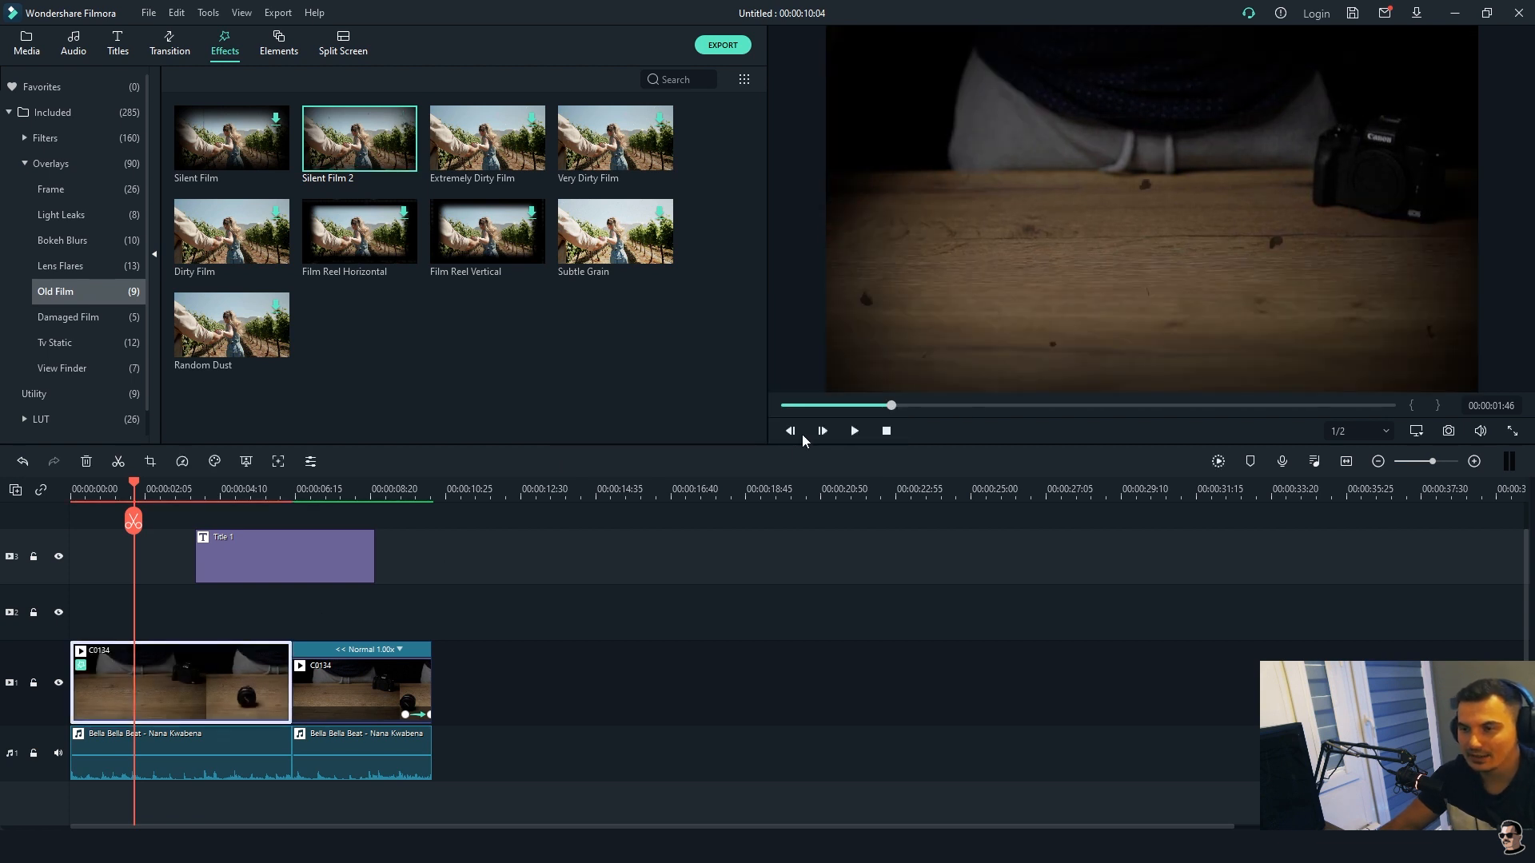
- Play the timeline from the beginning to preview the Silent Film 2 effect
{"action": "left_click", "coordinate": [790, 432]}
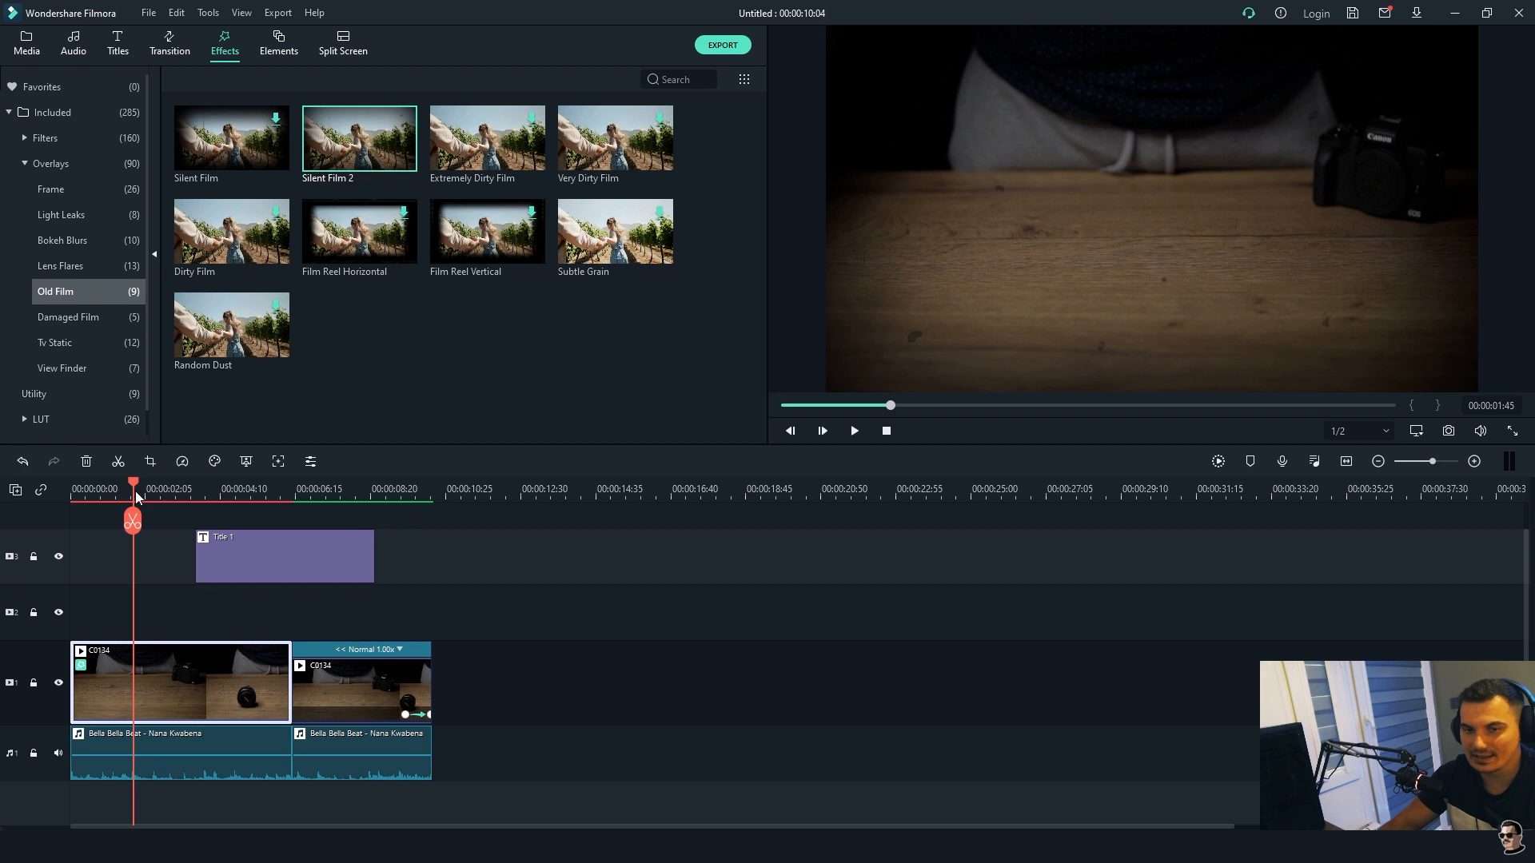
{"action": "left_click_drag", "start_coordinate": [133, 486], "coordinate": [48, 491]}
{"action": "key", "text": "space"}
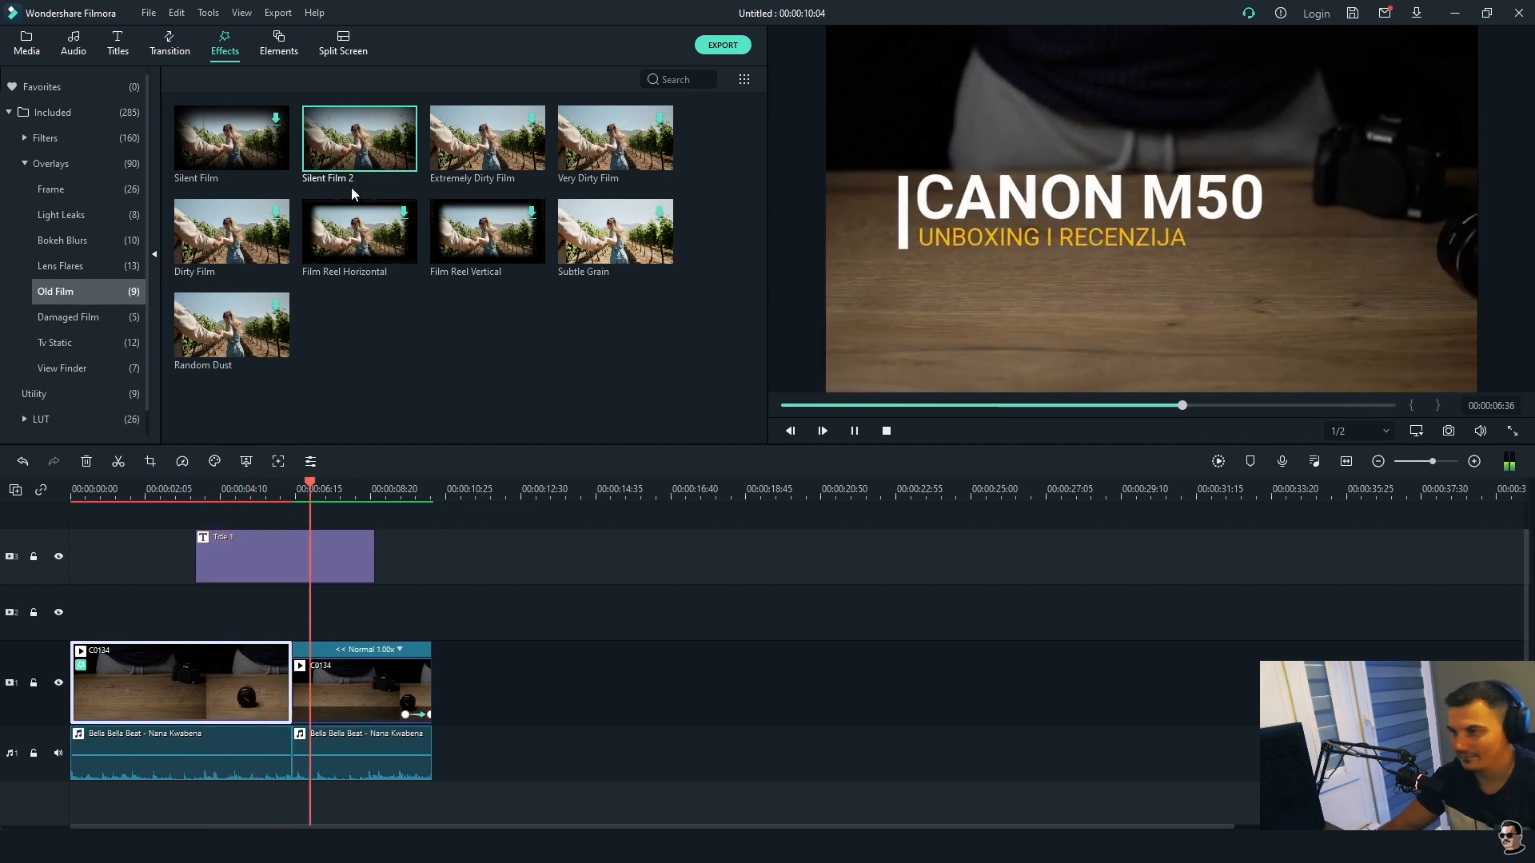
- Lower the first music clip's volume to about -10.3 dB in its audio adjustments
{"action": "left_click", "coordinate": [163, 750]}
{"action": "right_click", "coordinate": [164, 750]}
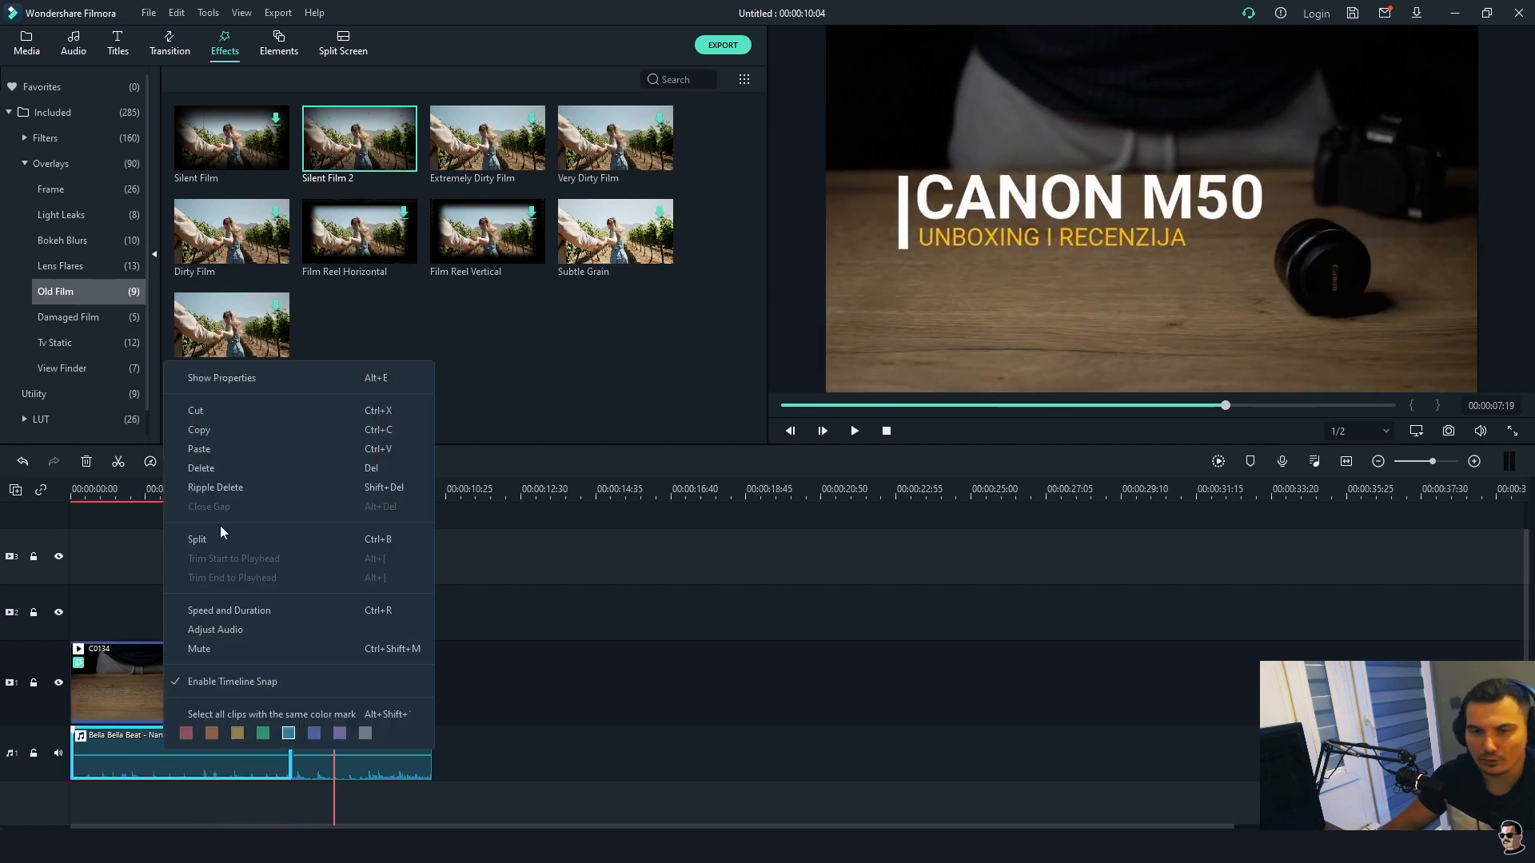
{"action": "left_click", "coordinate": [238, 630]}
{"action": "left_click_drag", "start_coordinate": [51, 236], "coordinate": [48, 231]}
{"action": "left_click", "coordinate": [726, 430]}
- Set the second music clip's volume to -10.00 dB in its audio adjustments
{"action": "left_click", "coordinate": [384, 729]}
{"action": "right_click", "coordinate": [383, 729]}
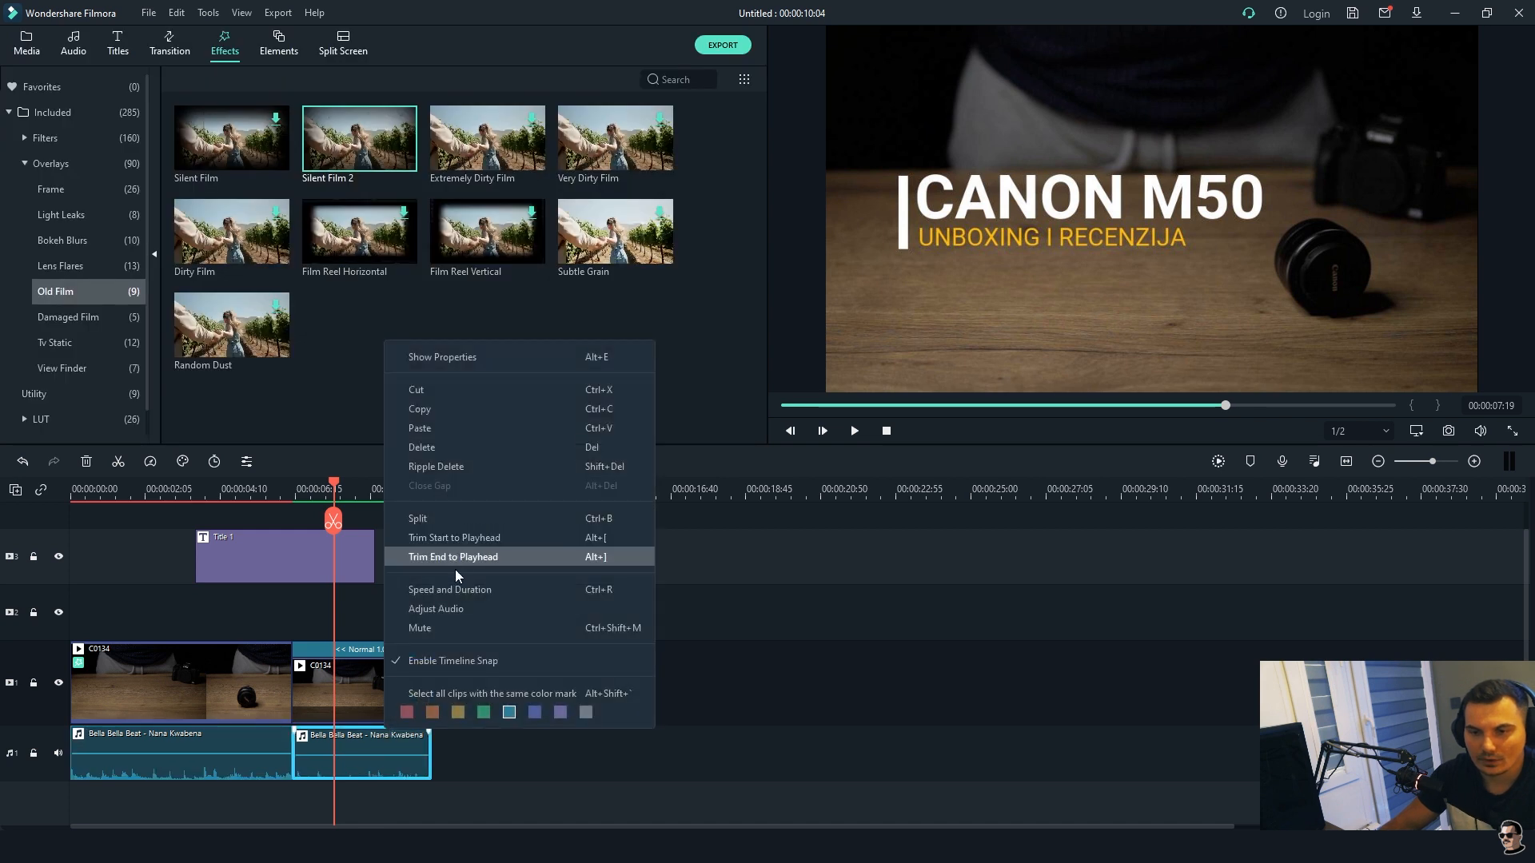
{"action": "left_click", "coordinate": [438, 609]}
{"action": "left_click_drag", "start_coordinate": [51, 246], "coordinate": [53, 238]}
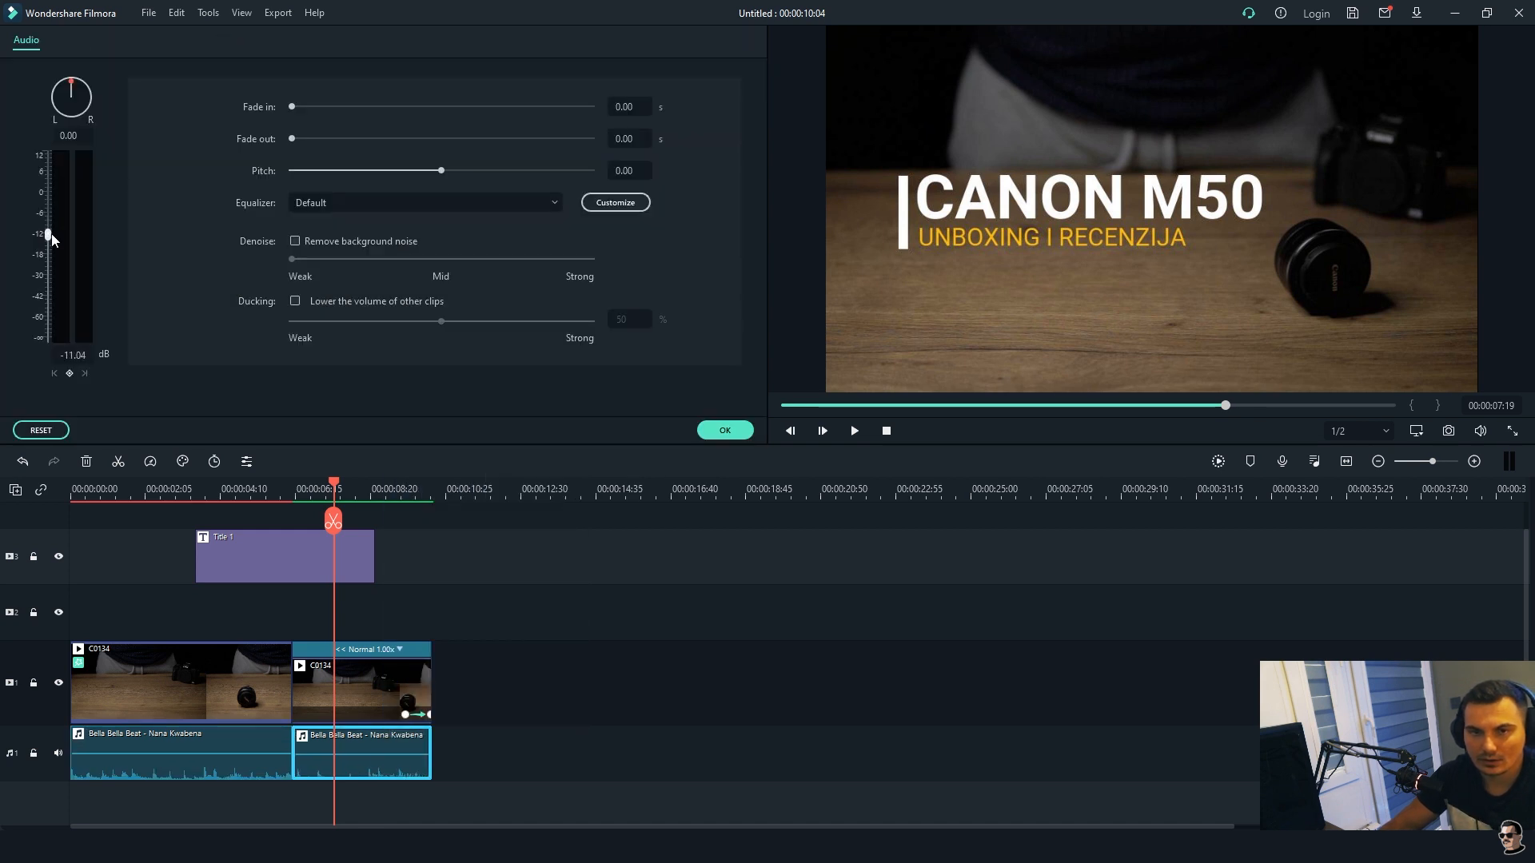
{"action": "left_click_drag", "start_coordinate": [89, 355], "coordinate": [59, 355]}
{"action": "type", "text": "-4.80"}
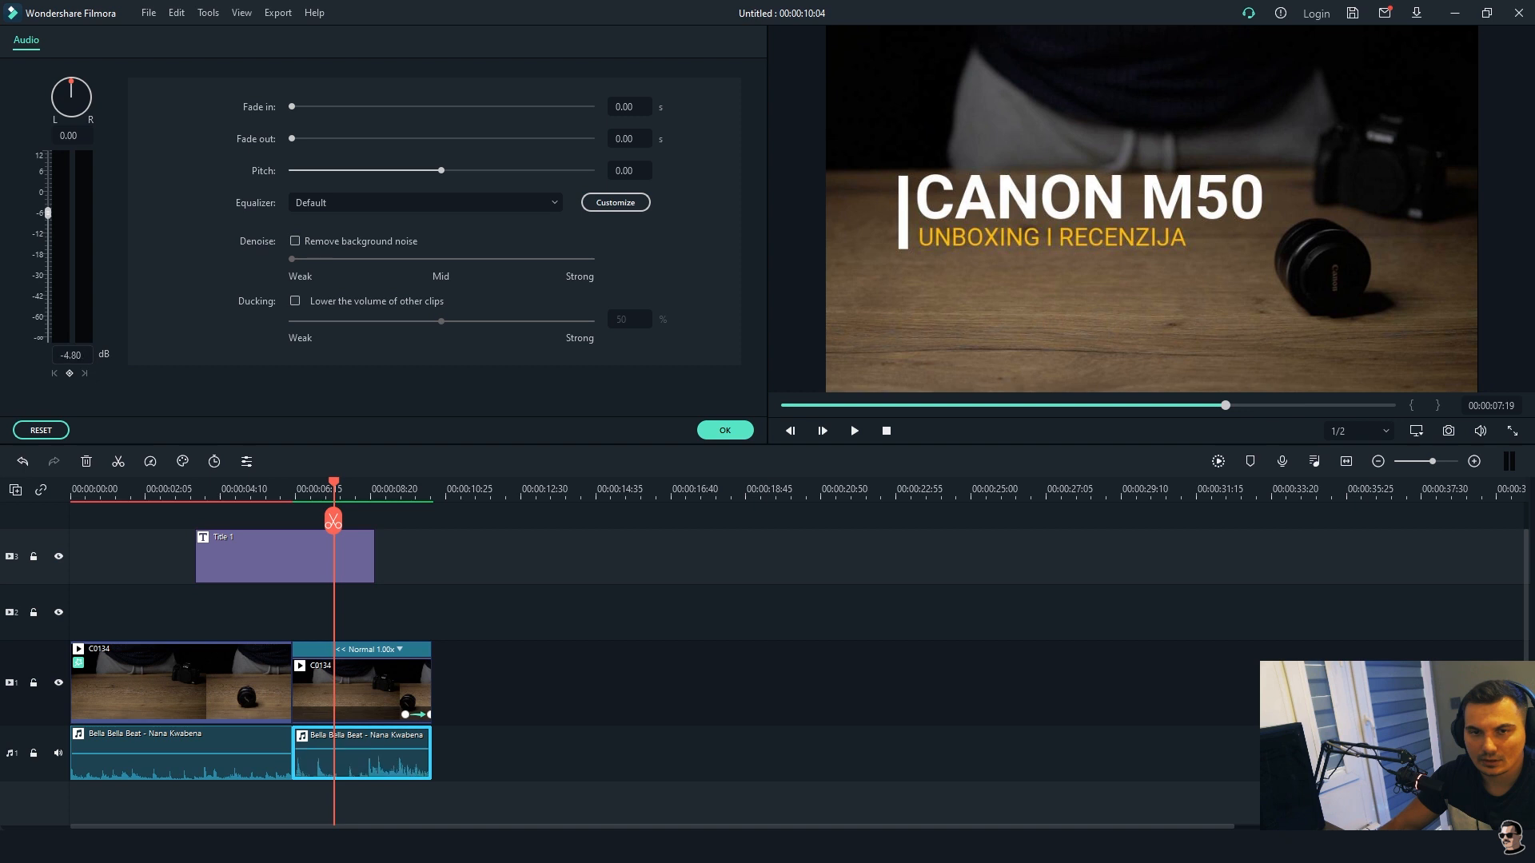
{"action": "scroll", "coordinate": [48, 224], "scroll_direction": "down", "scroll_amount": 5}
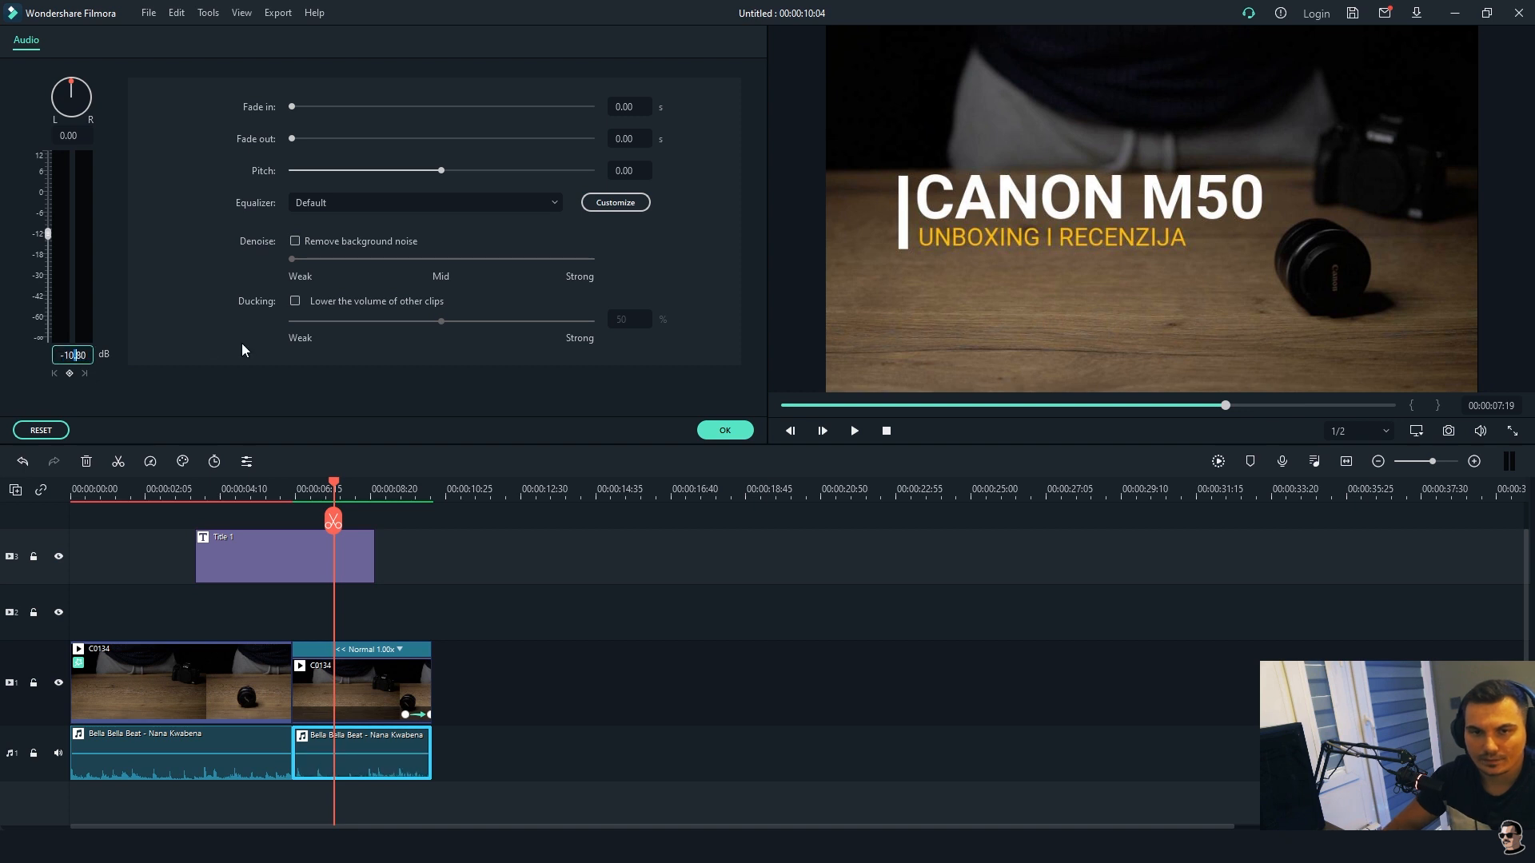
{"action": "key", "text": "Delete"}
{"action": "key", "text": "Delete"}
{"action": "type", "text": "00"}
{"action": "key", "text": "Return"}
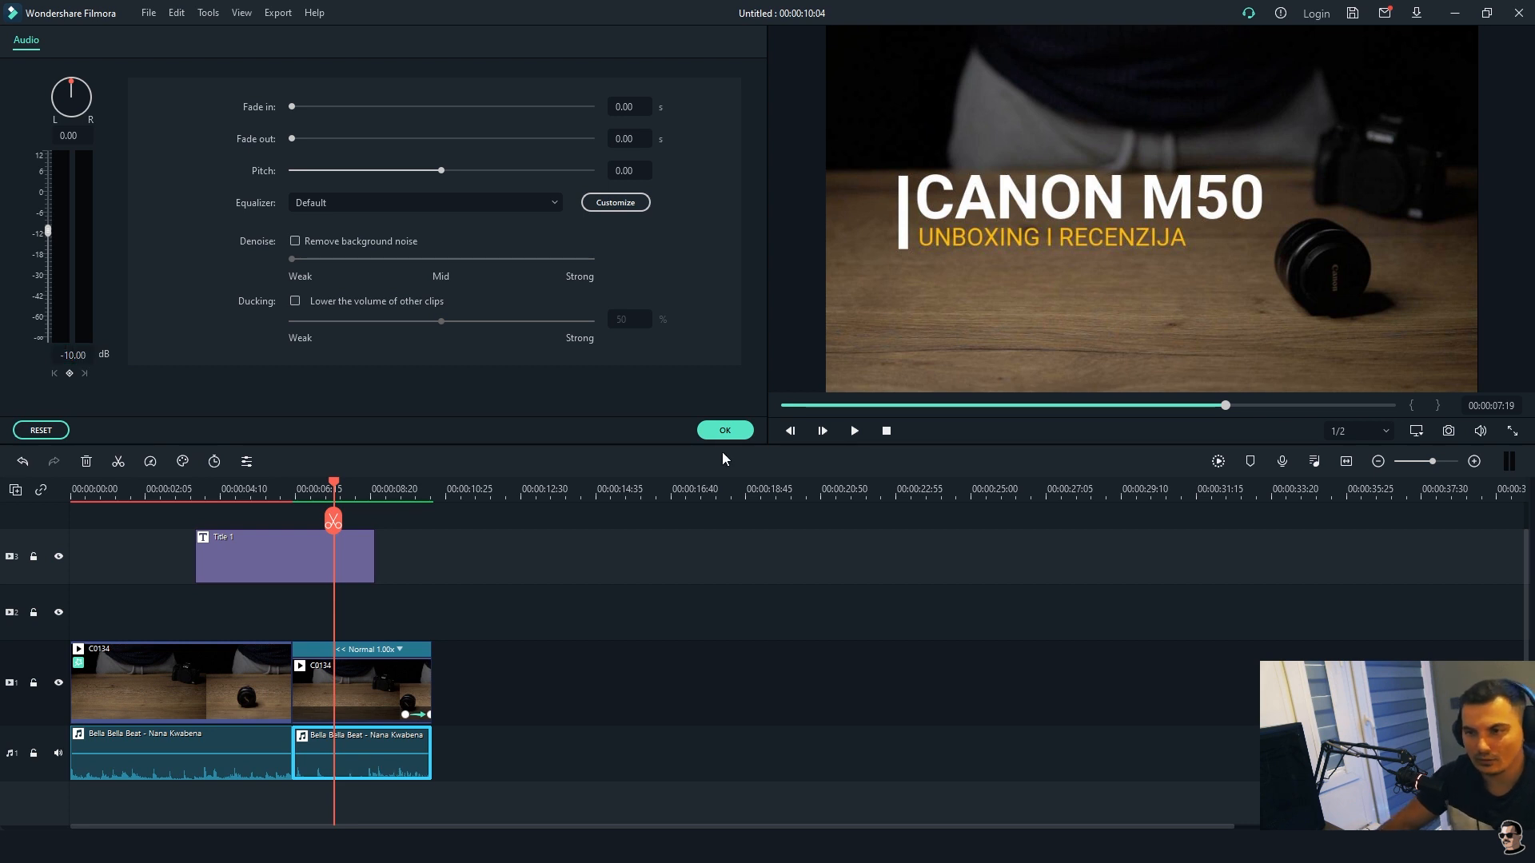
{"action": "left_click", "coordinate": [723, 431]}
- Set the first music clip's volume to -10 dB and play the timeline from the beginning
{"action": "right_click", "coordinate": [188, 751]}
{"action": "right_click", "coordinate": [139, 749]}
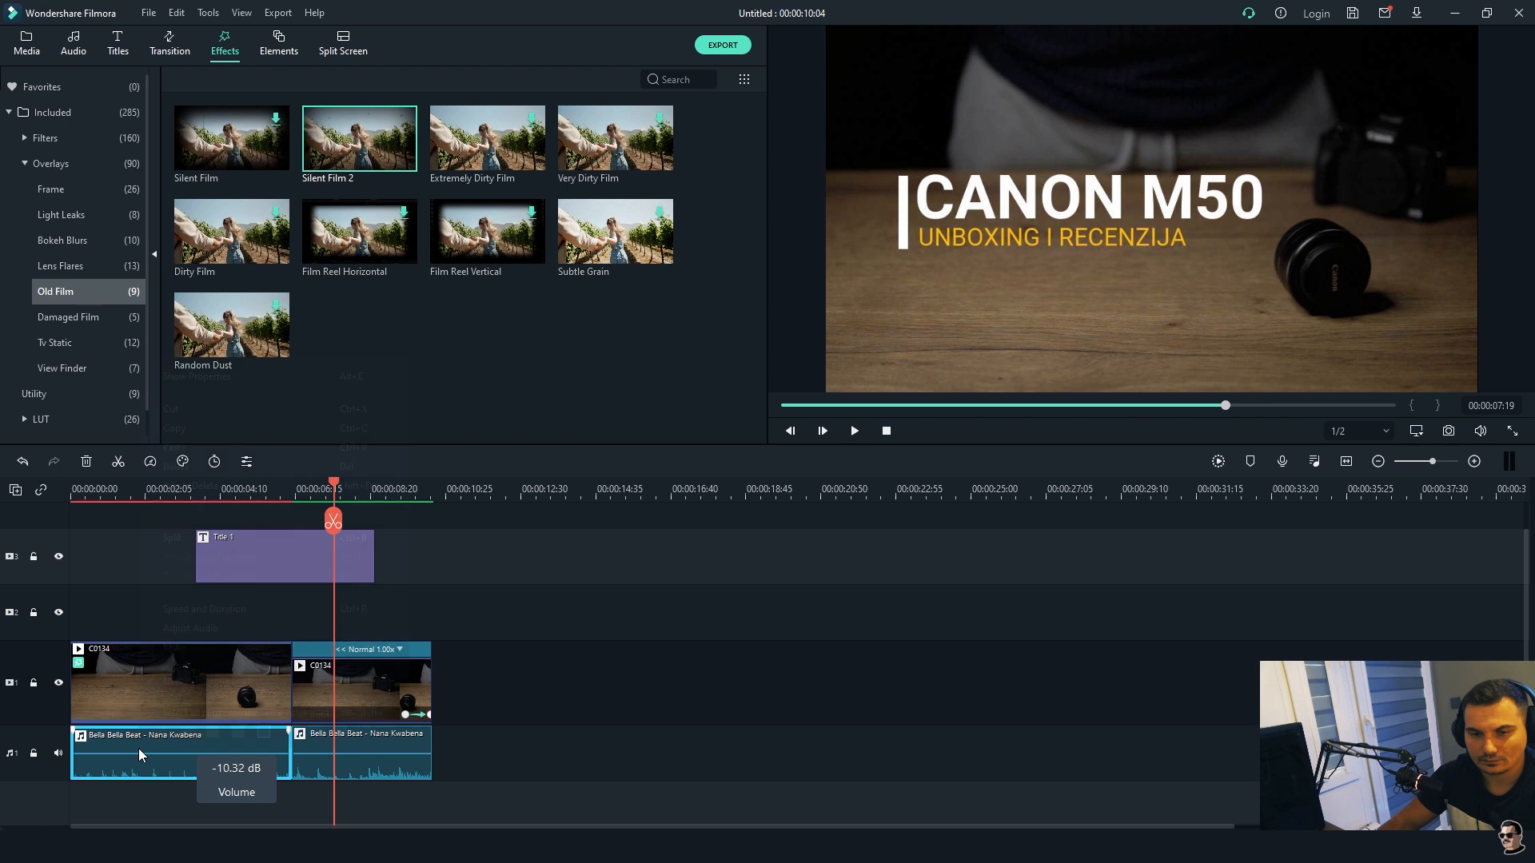
{"action": "left_click", "coordinate": [200, 629]}
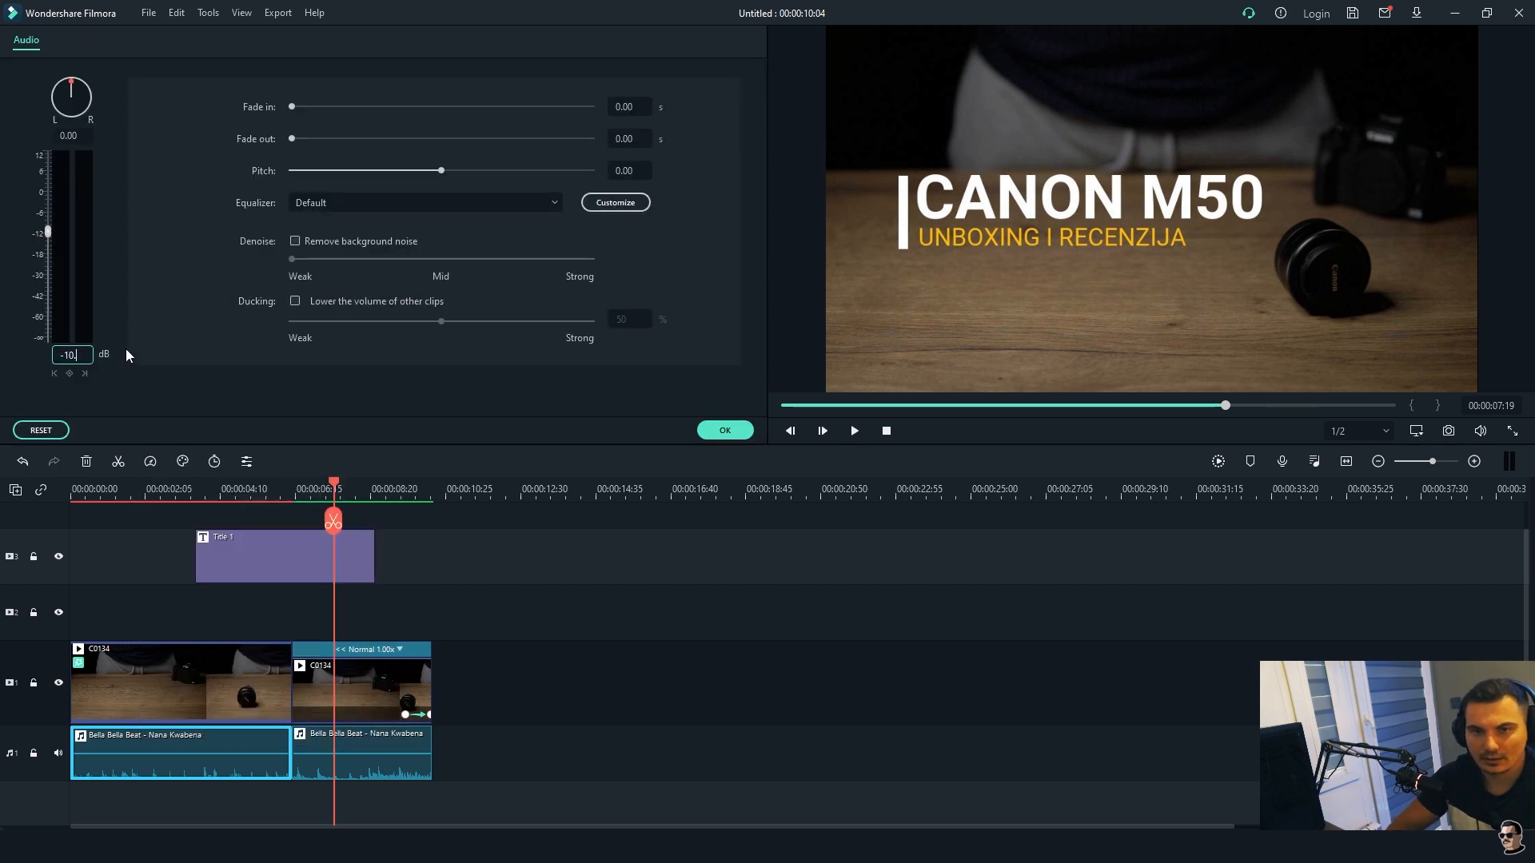
{"action": "key", "text": "Return"}
{"action": "left_click", "coordinate": [725, 430]}
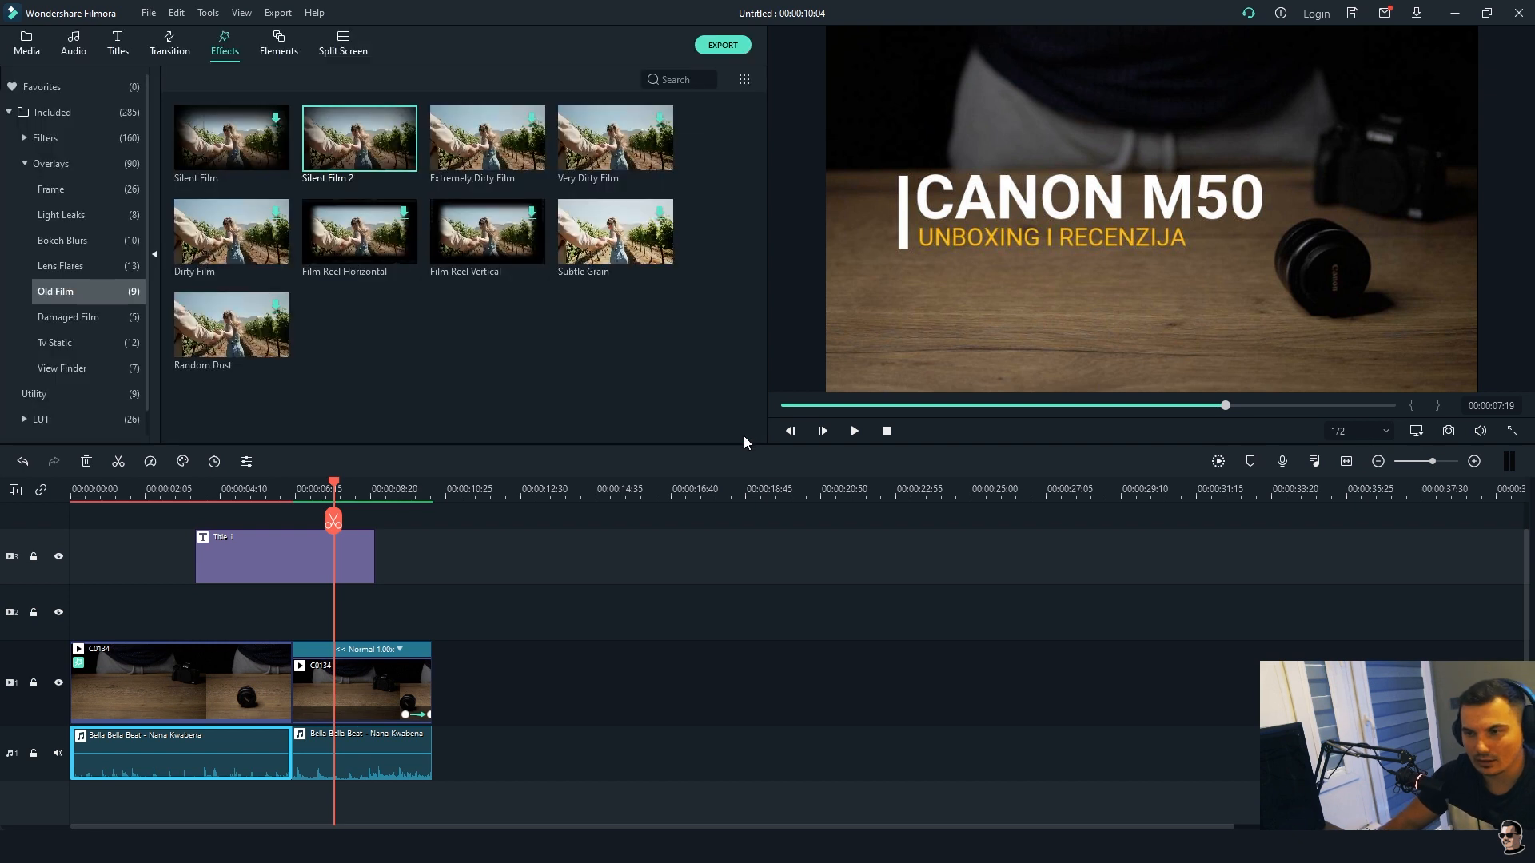
{"action": "left_click_drag", "start_coordinate": [339, 480], "coordinate": [46, 521]}
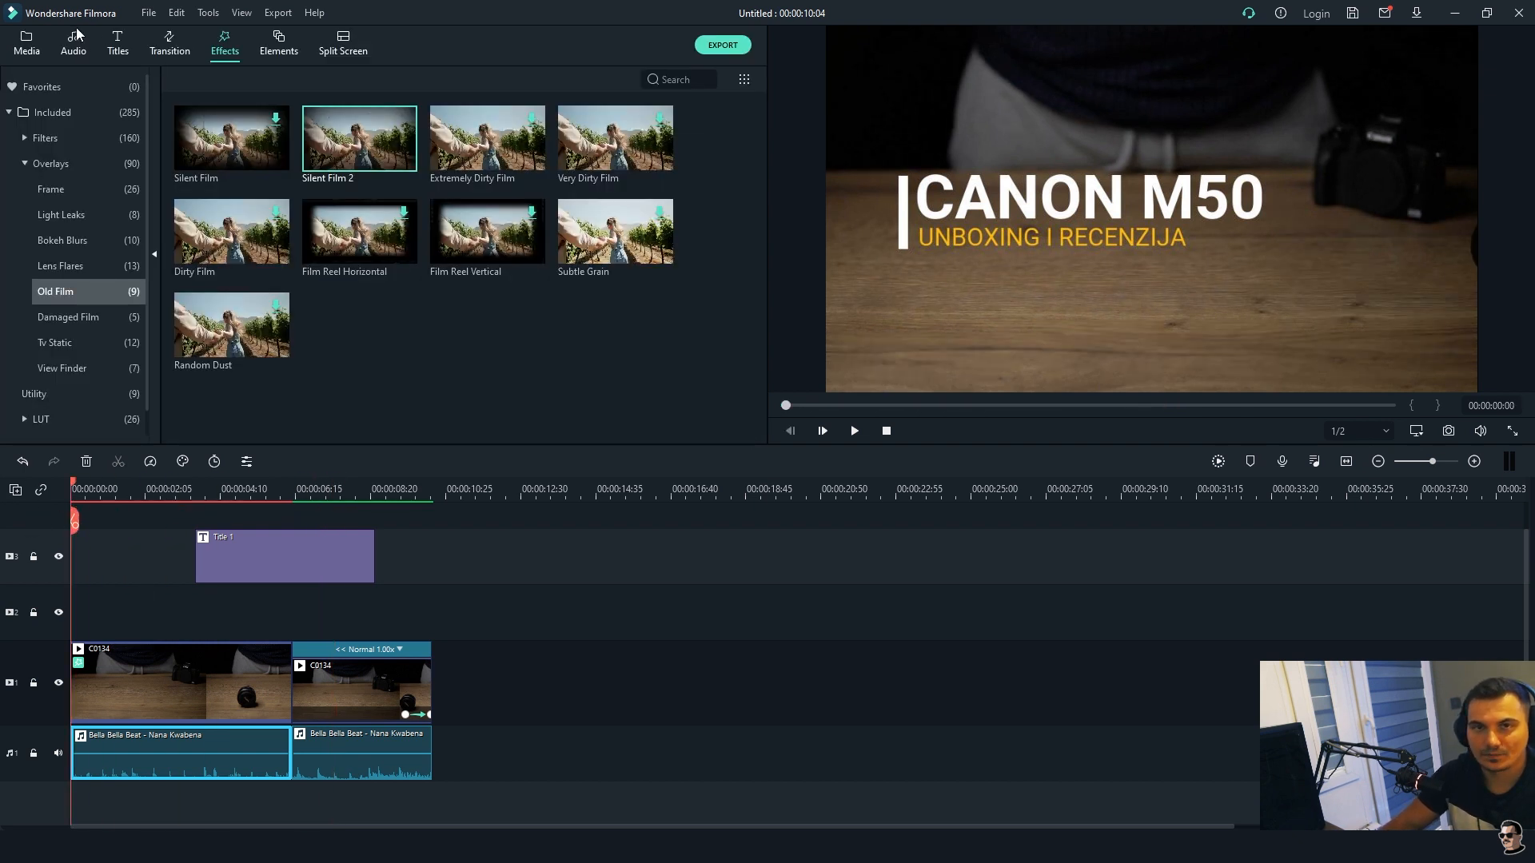
{"action": "key", "text": "space"}
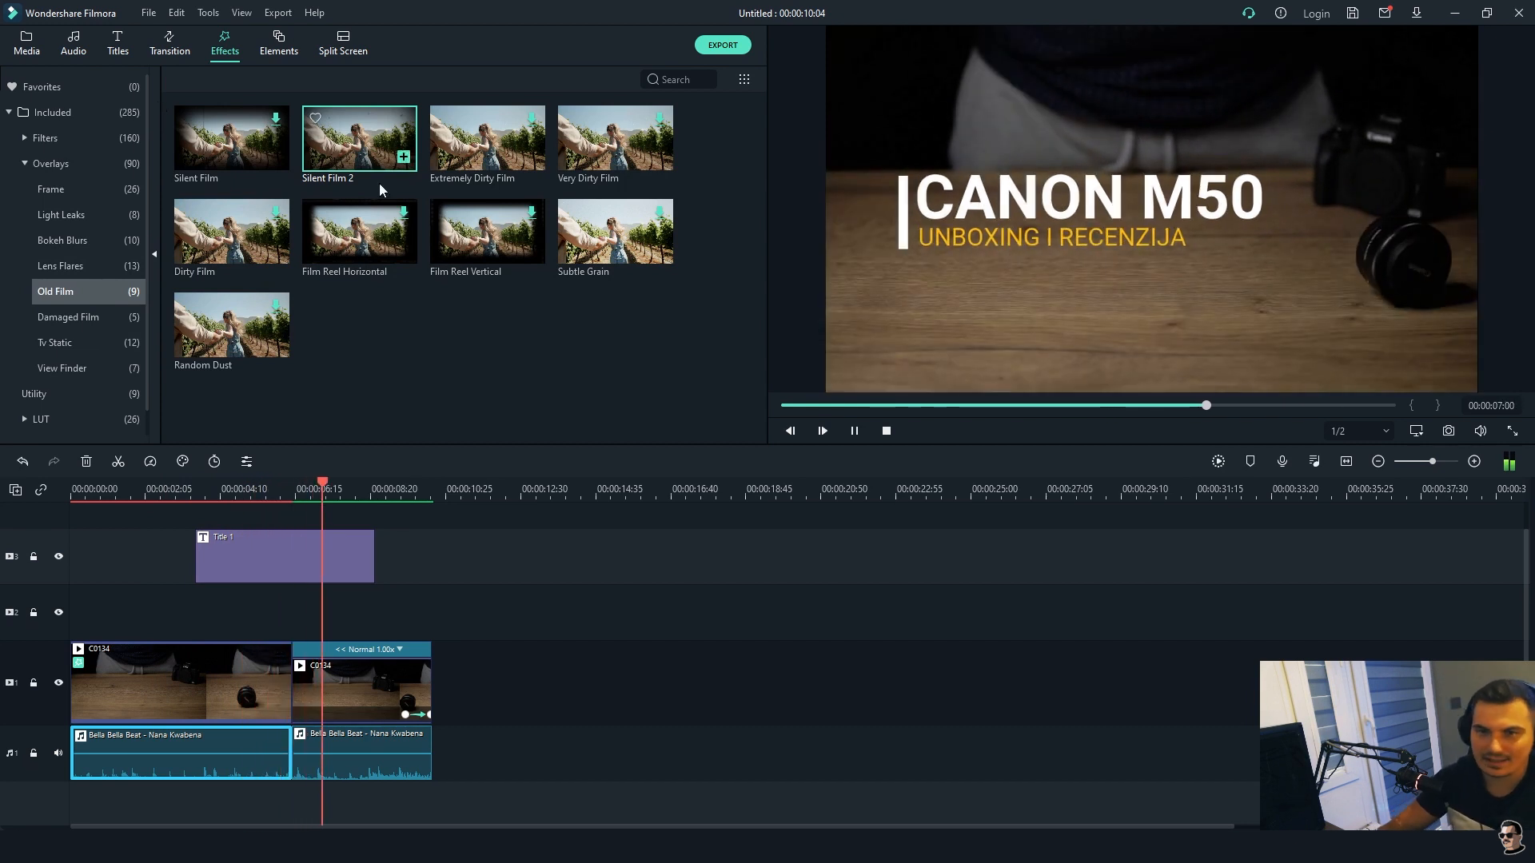
- Apply the Random Dust effect to the second C0134 clip and play the timeline through it
{"action": "left_click_drag", "start_coordinate": [232, 350], "coordinate": [342, 697]}
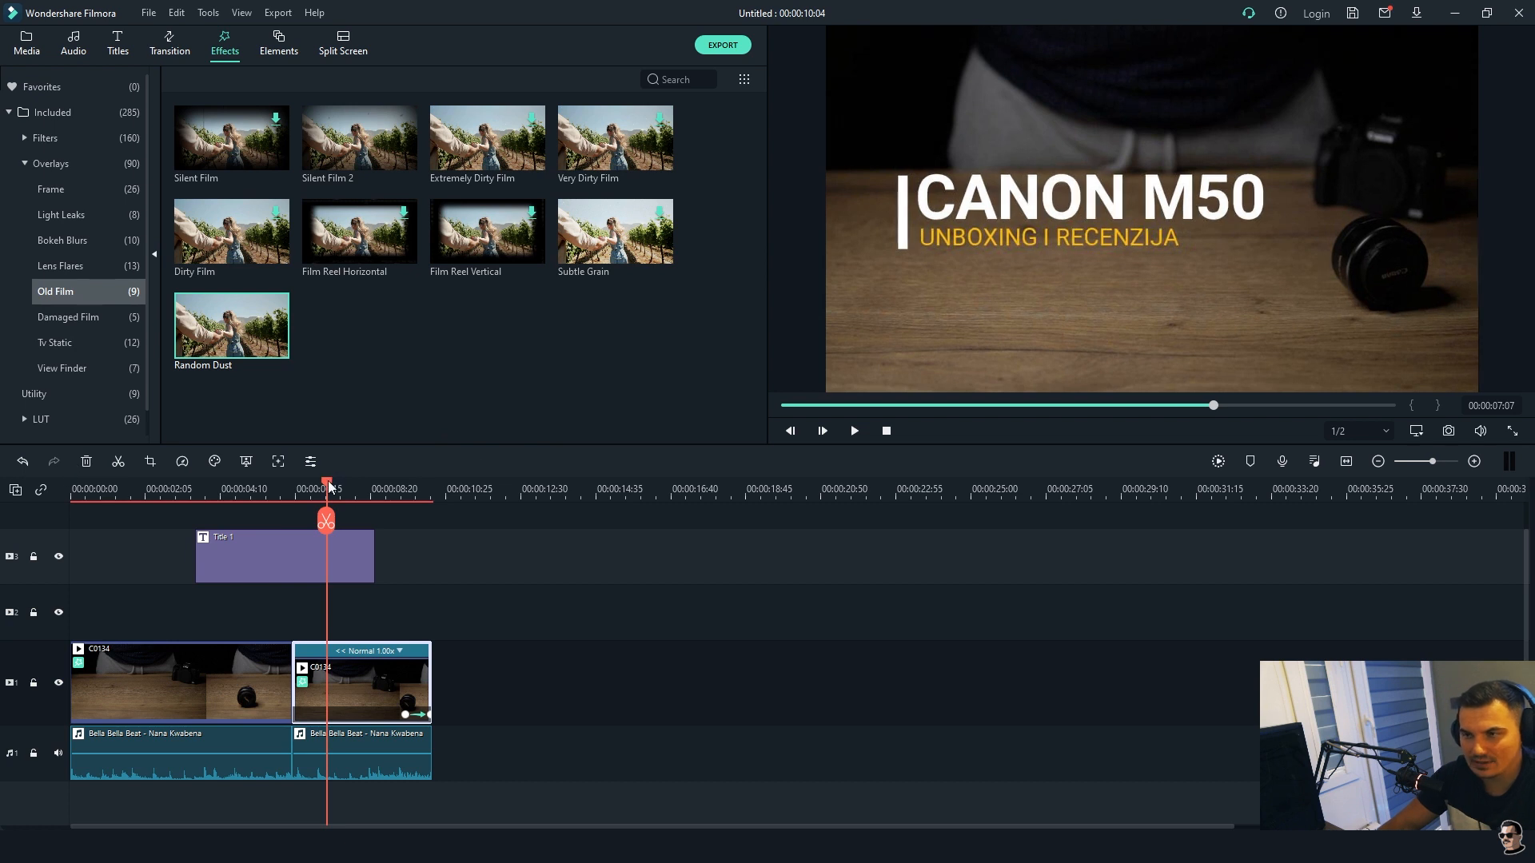
{"action": "left_click_drag", "start_coordinate": [328, 483], "coordinate": [120, 513]}
{"action": "key", "text": "space"}
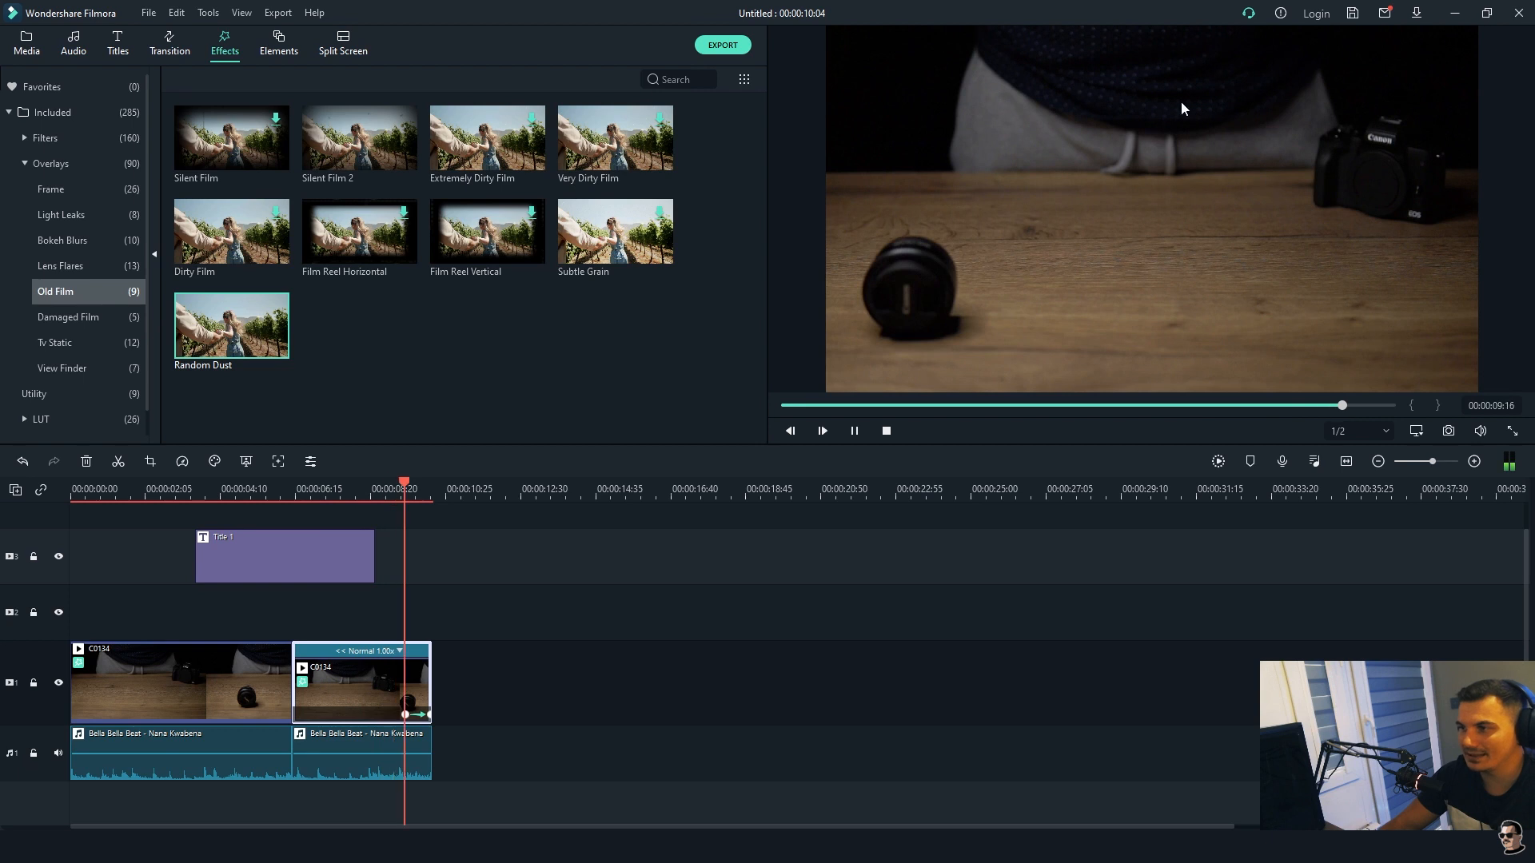
- Undo the Random Dust and Silent Film 2 effects on the two C0134 clips
{"action": "left_click_drag", "start_coordinate": [434, 481], "coordinate": [165, 494]}
{"action": "key", "text": "ctrl+z"}
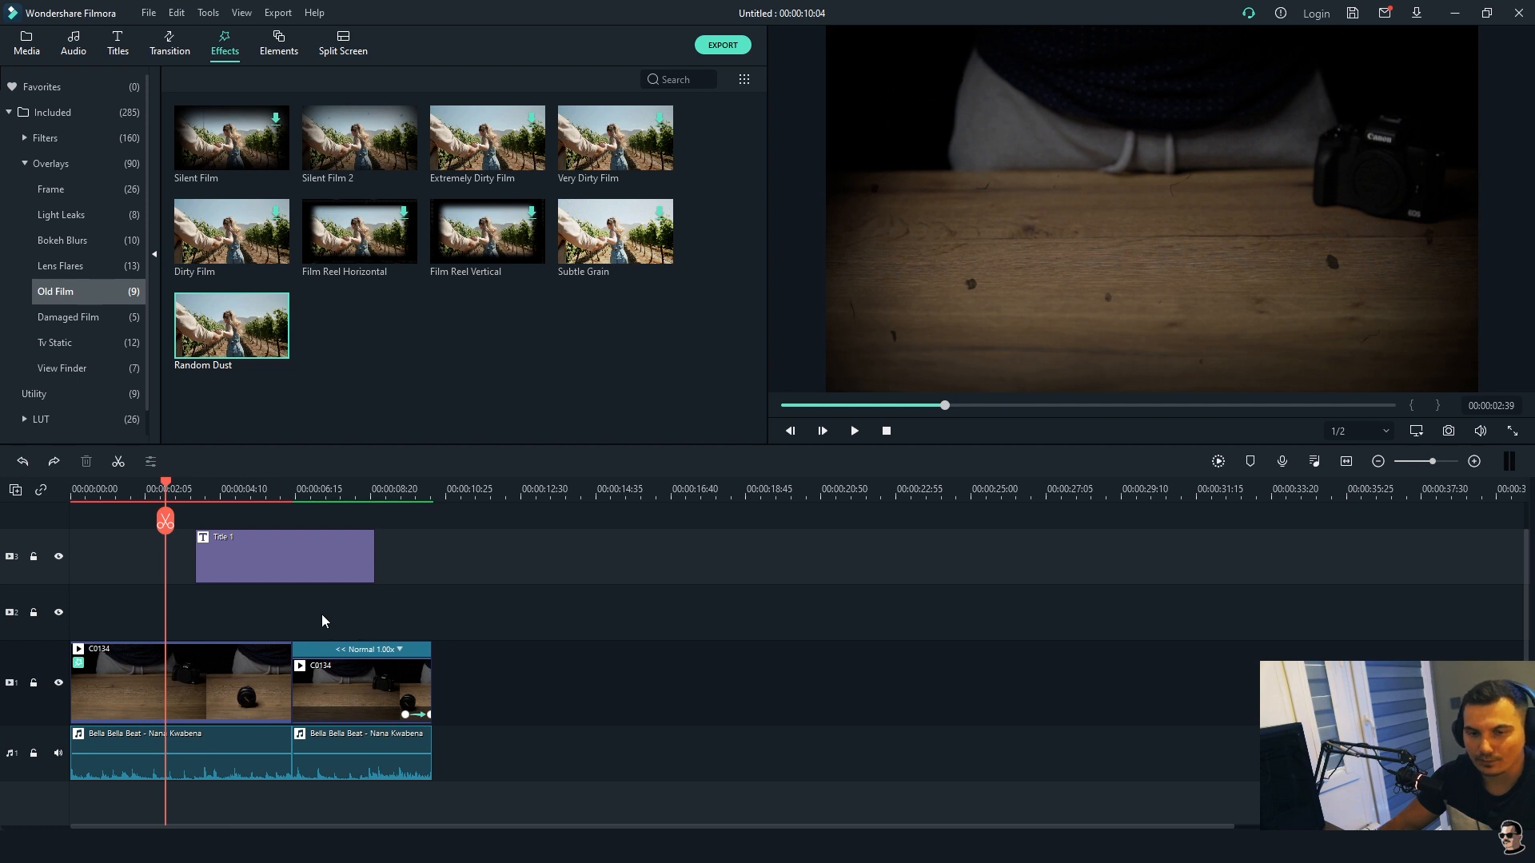
{"action": "left_click_drag", "start_coordinate": [240, 490], "coordinate": [247, 482]}
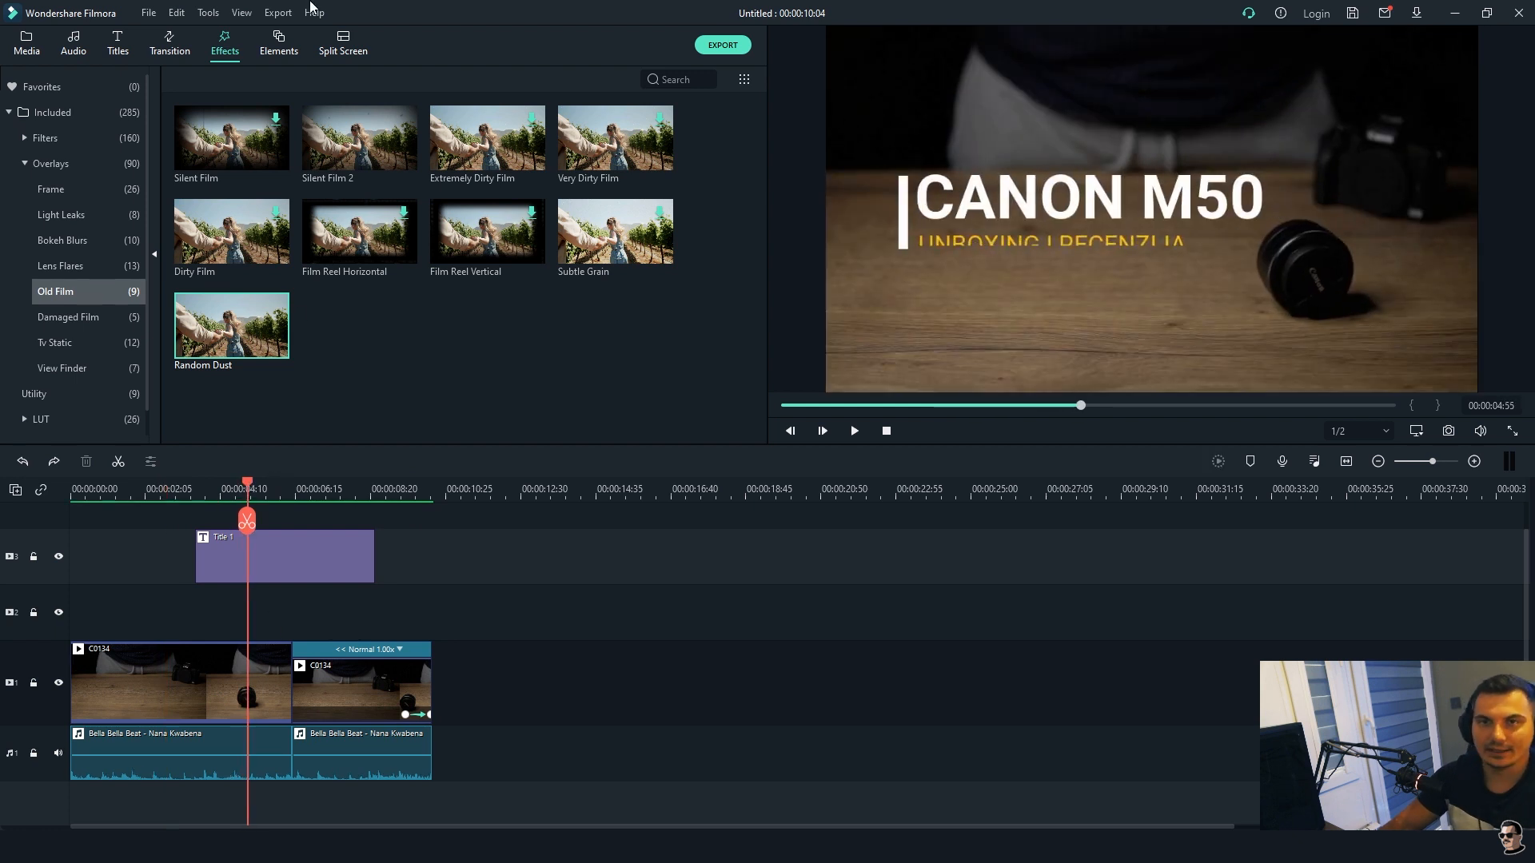
- Browse the Background Blur filters among the effects and open the Elements library
{"action": "left_click", "coordinate": [24, 163]}
{"action": "left_click", "coordinate": [24, 140]}
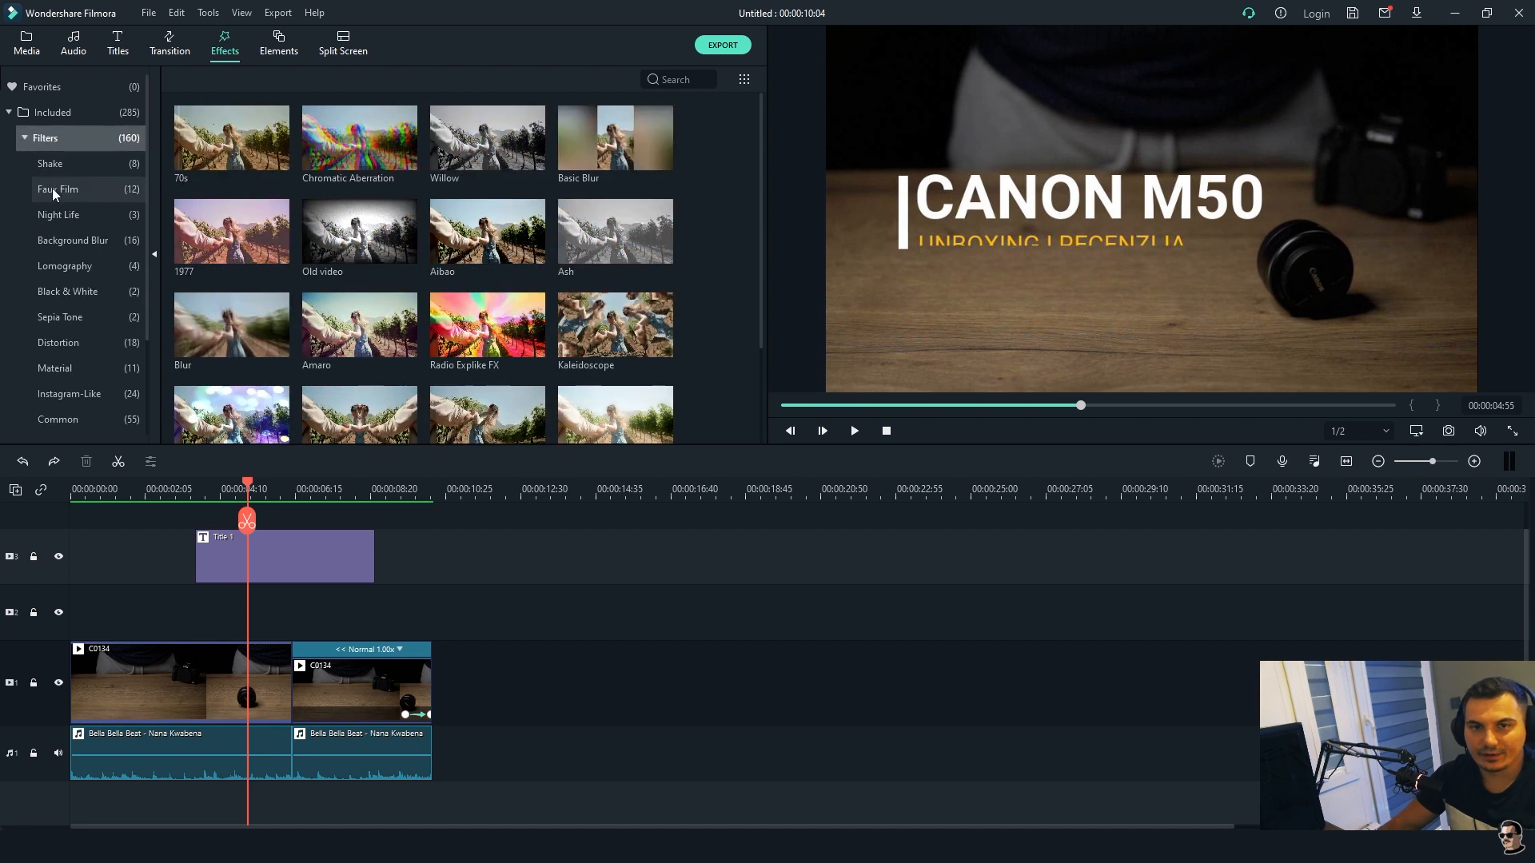
{"action": "left_click", "coordinate": [69, 251]}
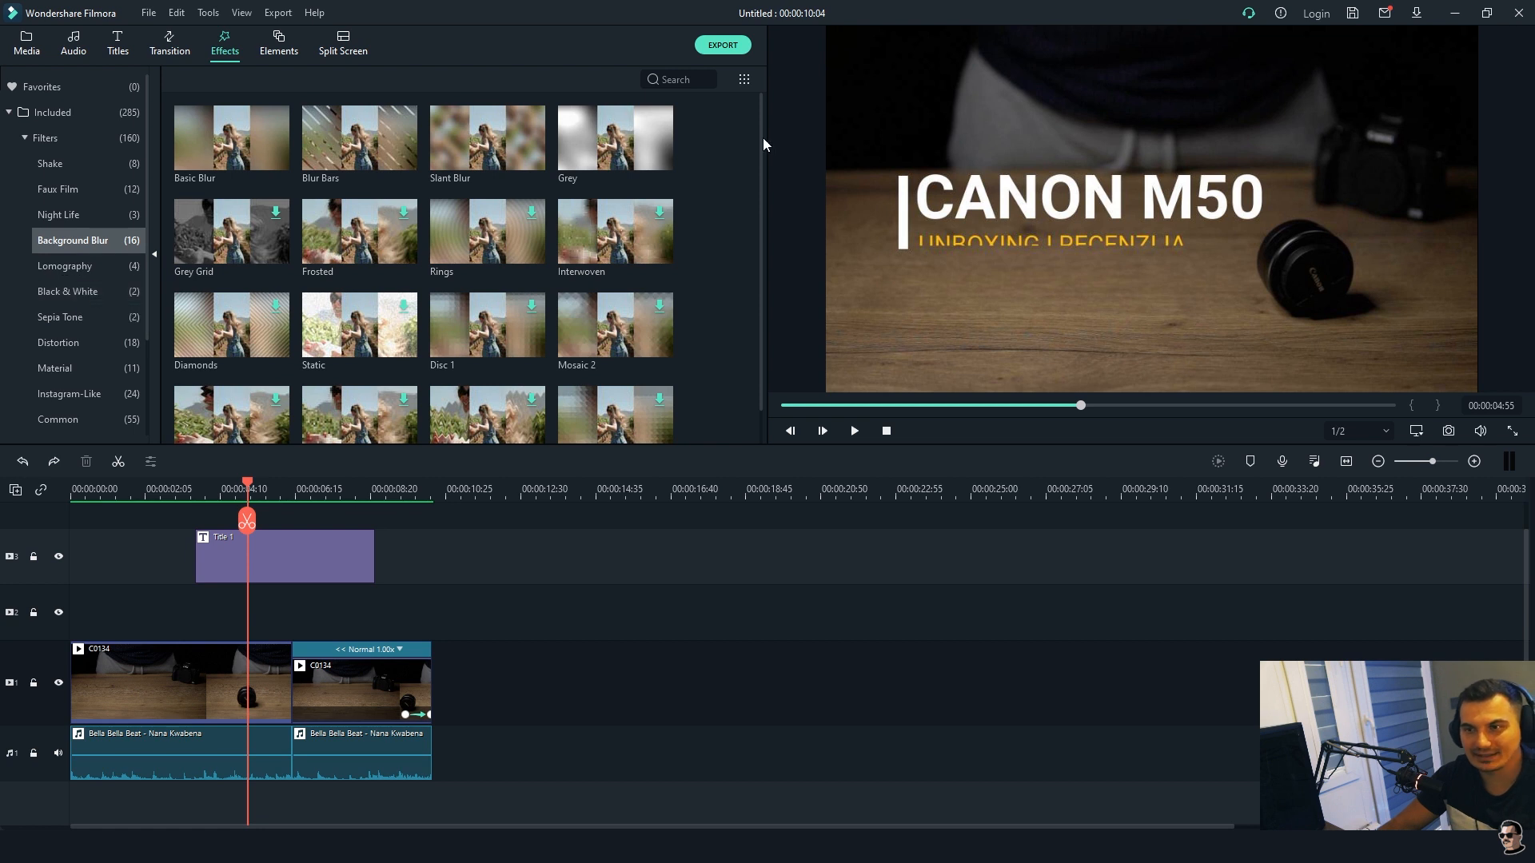
{"action": "left_click", "coordinate": [26, 141]}
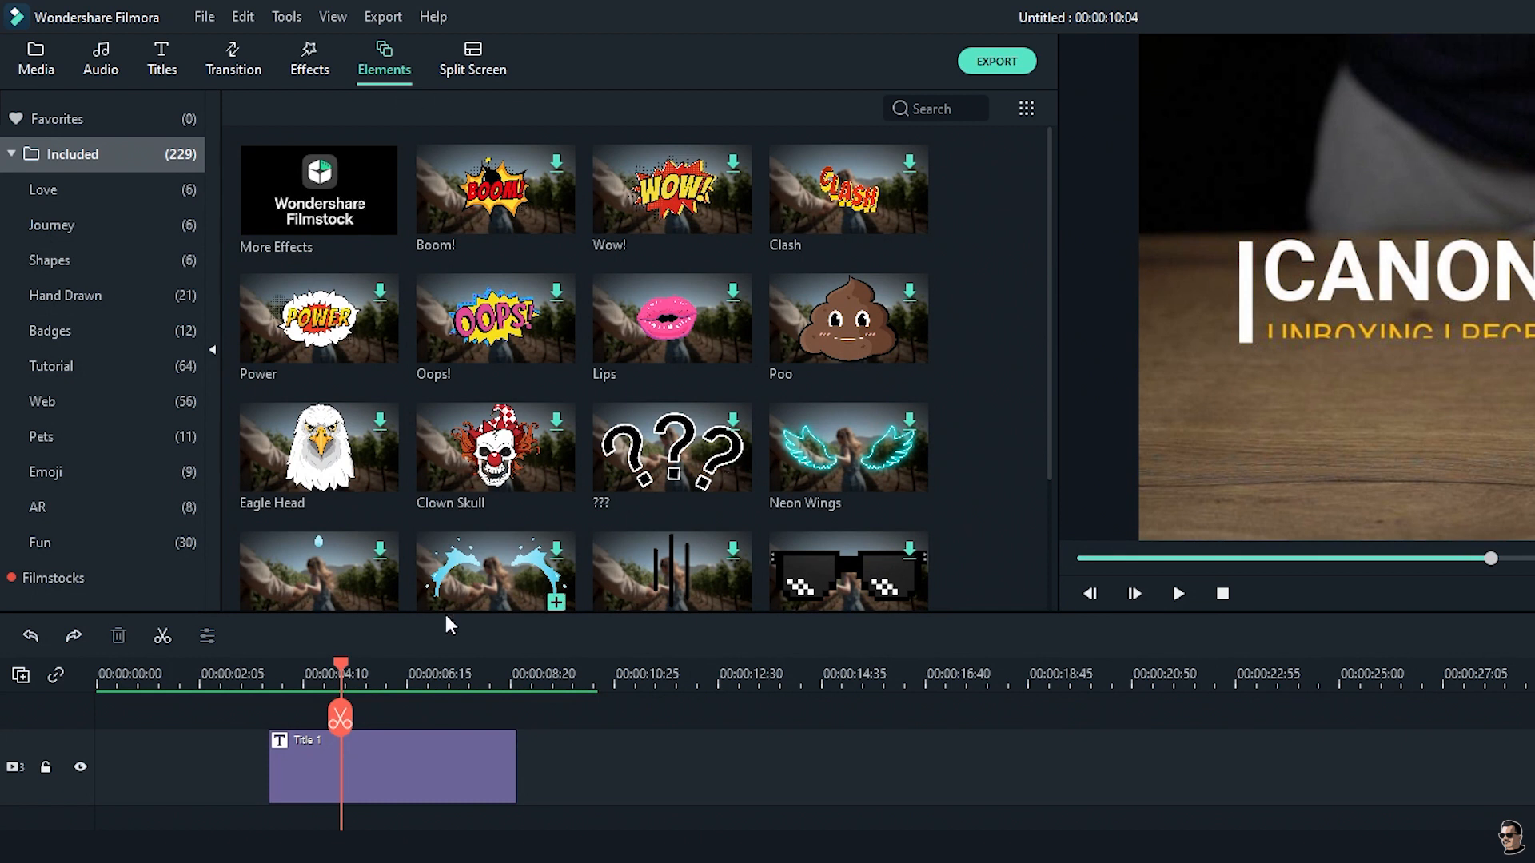
- Place the Boom! element right after Title 1, trim it to end with the second C0134 clip and play it
{"action": "left_click_drag", "start_coordinate": [341, 667], "coordinate": [401, 667]}
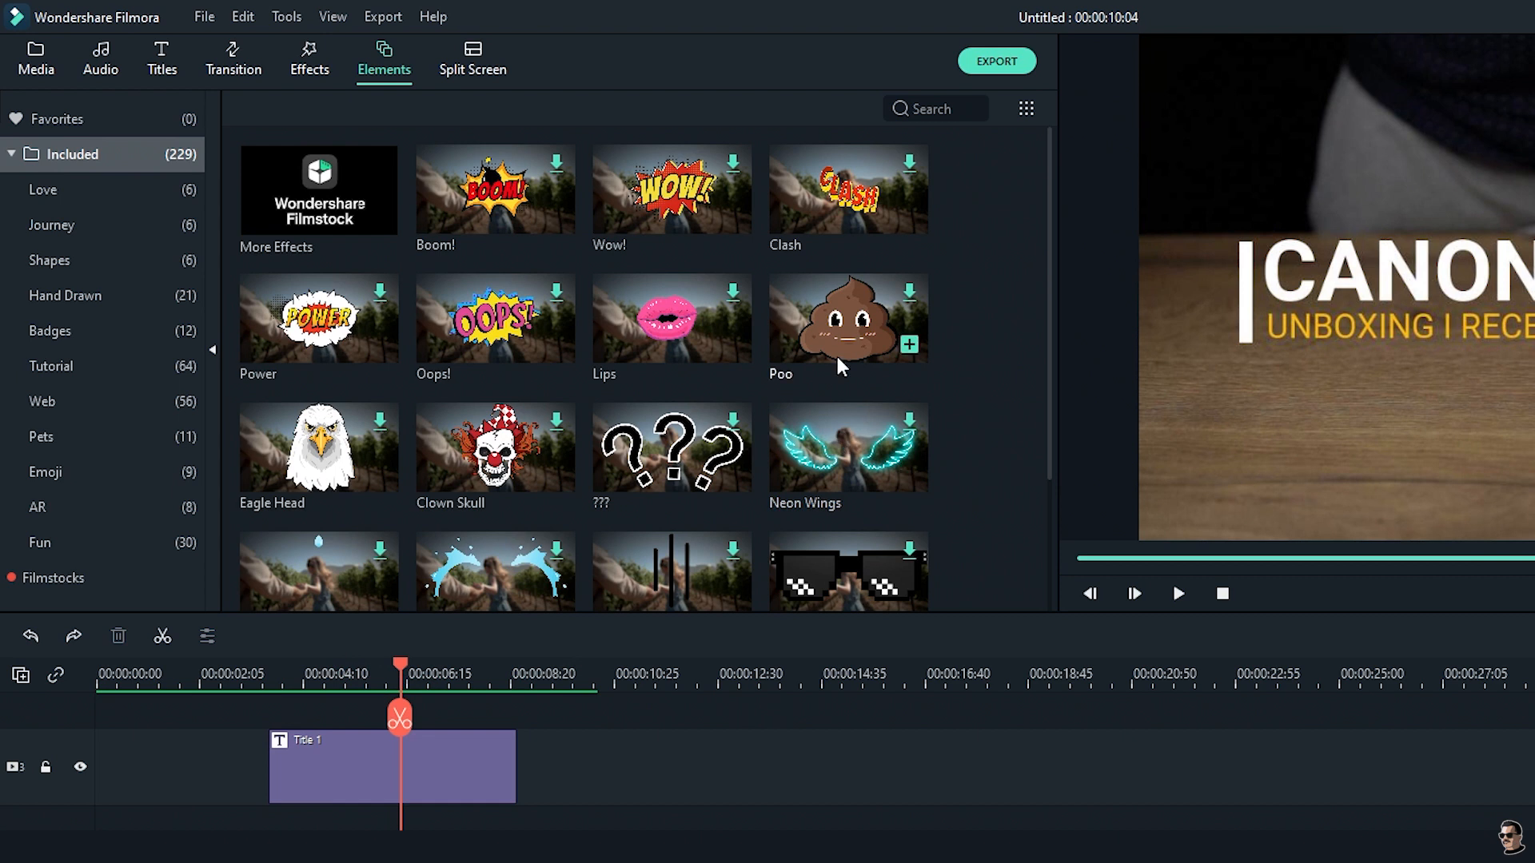
{"action": "left_click_drag", "start_coordinate": [484, 190], "coordinate": [1021, 735]}
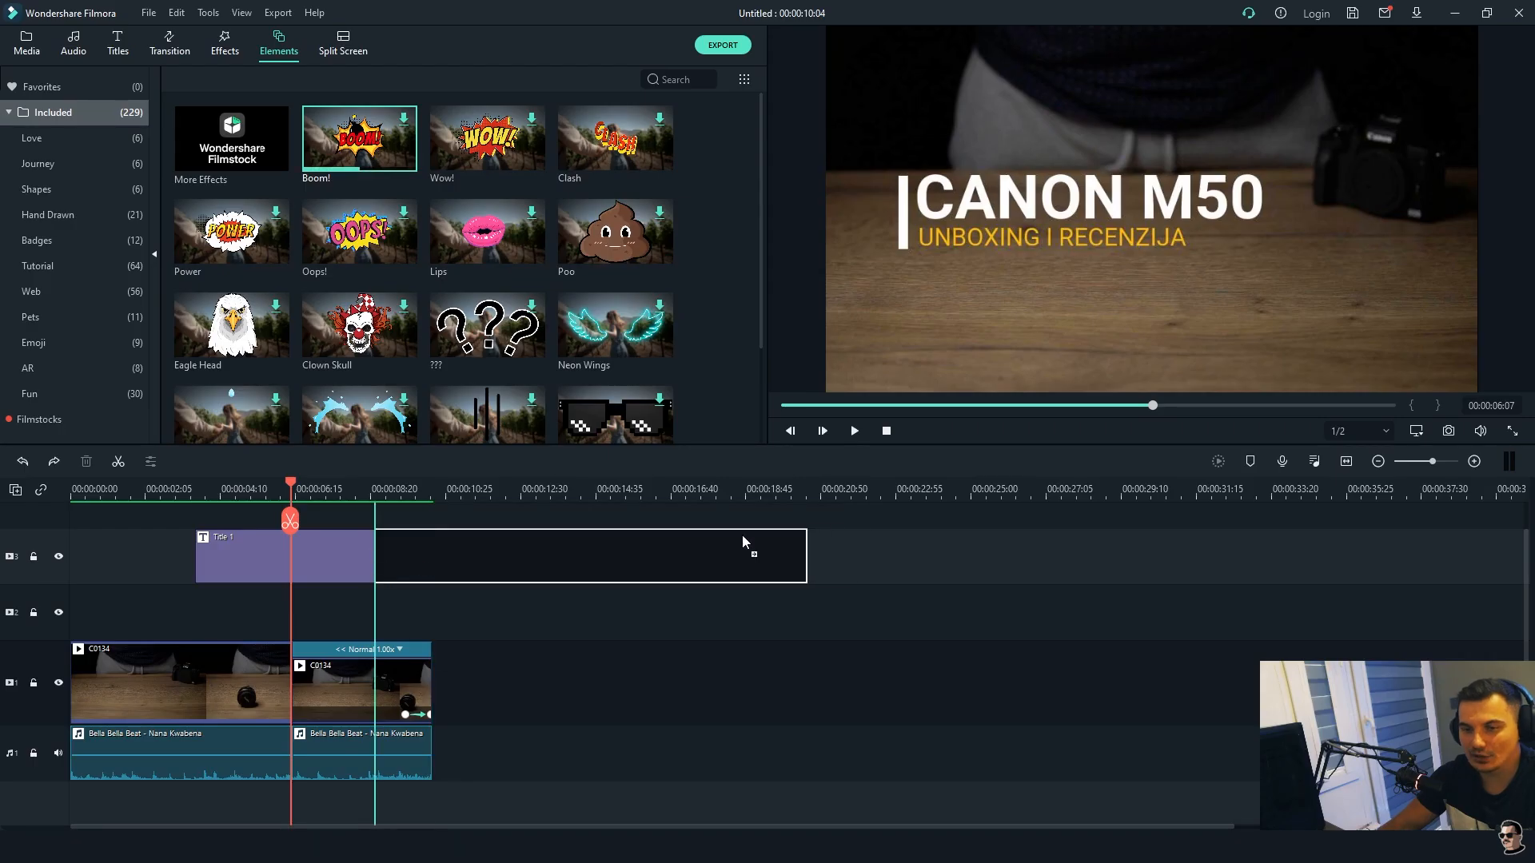
{"action": "left_click_drag", "start_coordinate": [742, 535], "coordinate": [744, 538]}
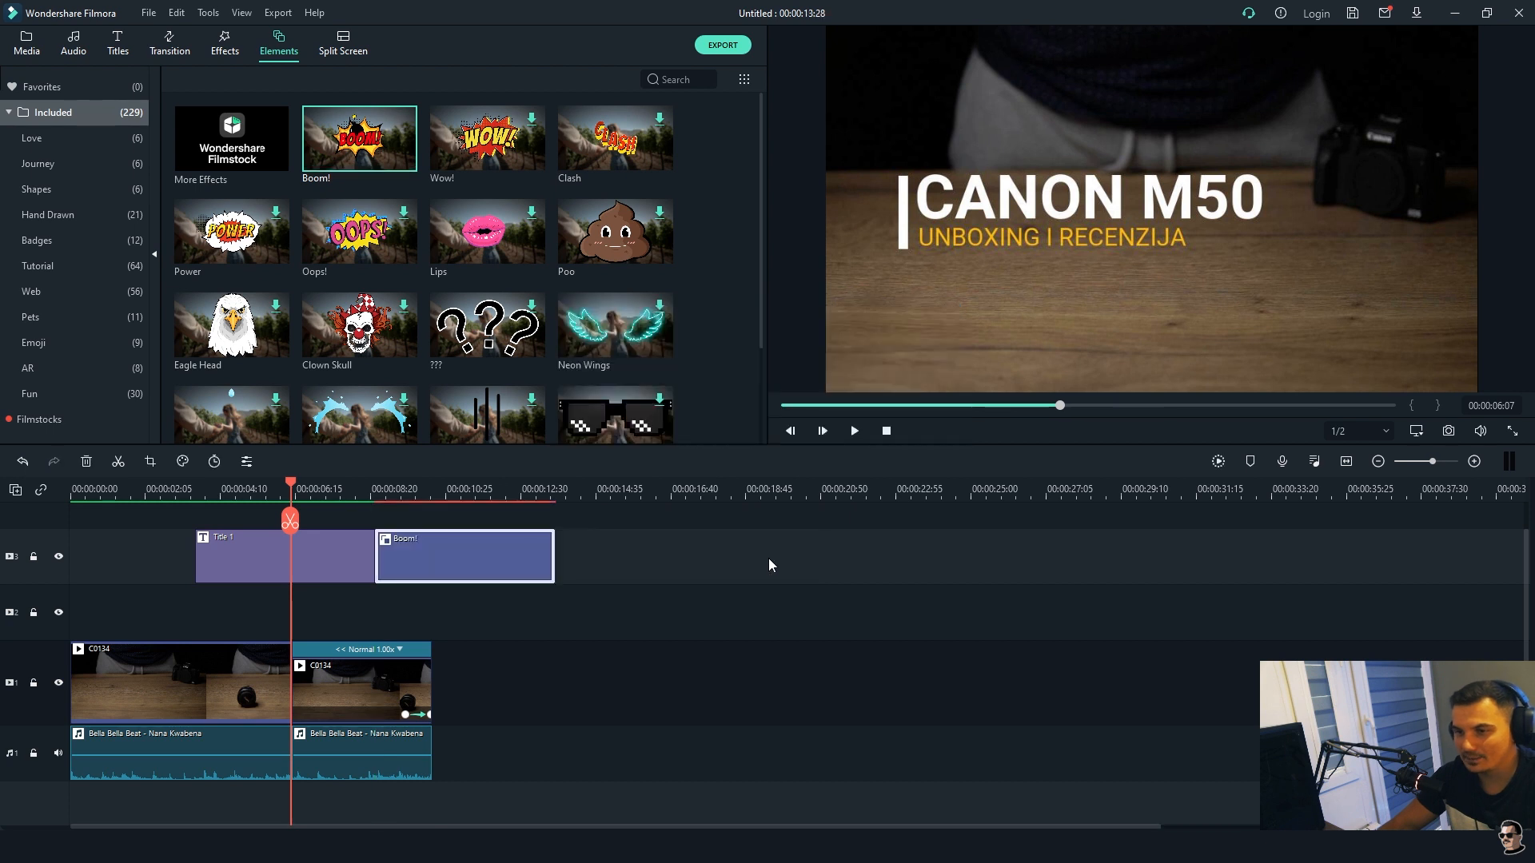
{"action": "left_click_drag", "start_coordinate": [549, 556], "coordinate": [431, 556]}
{"action": "key", "text": "space"}
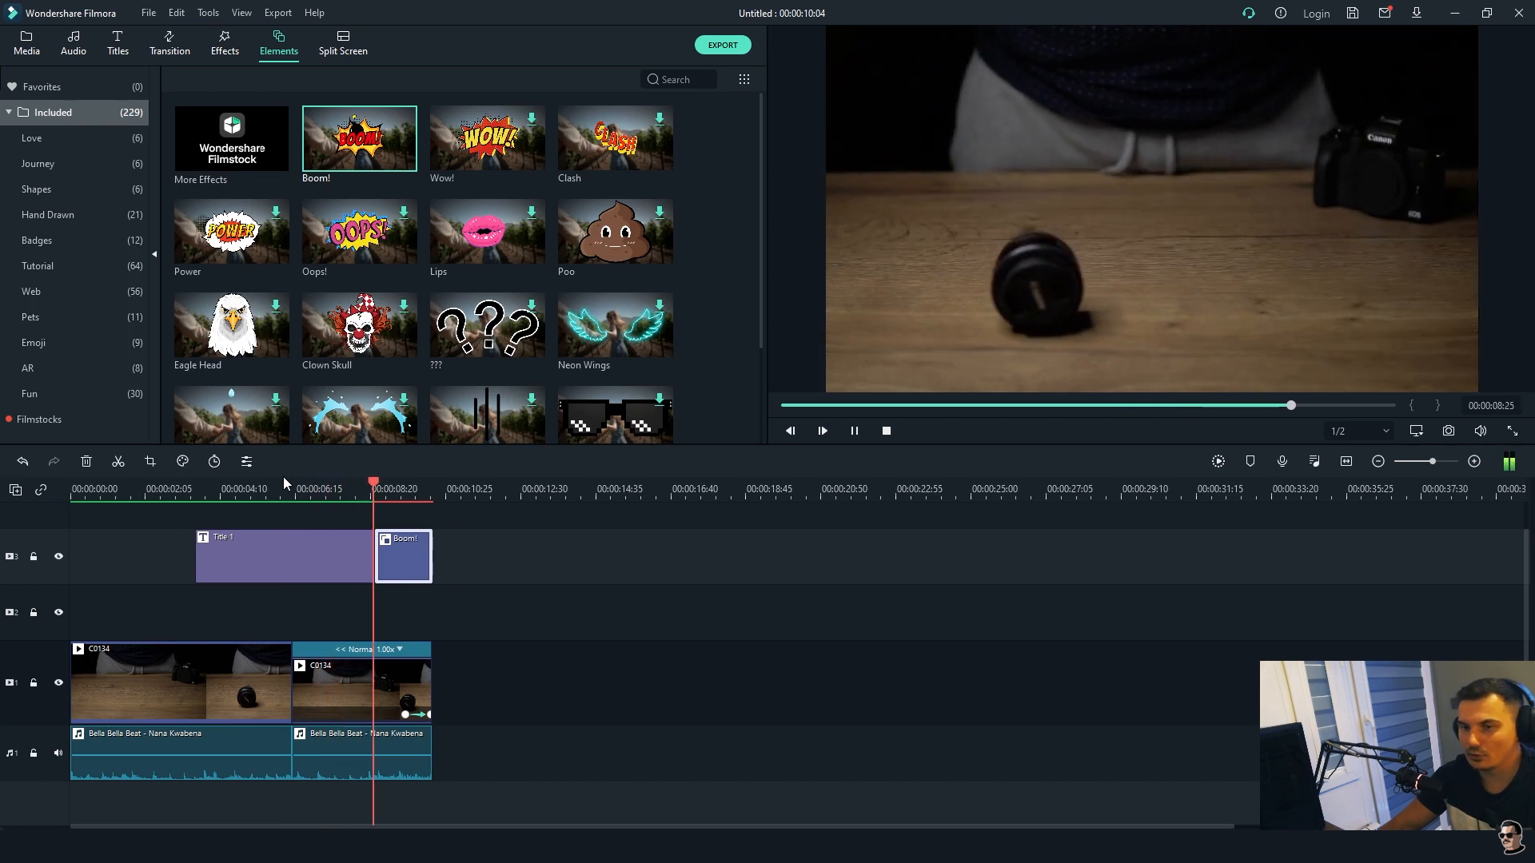
{"action": "key", "text": "space"}
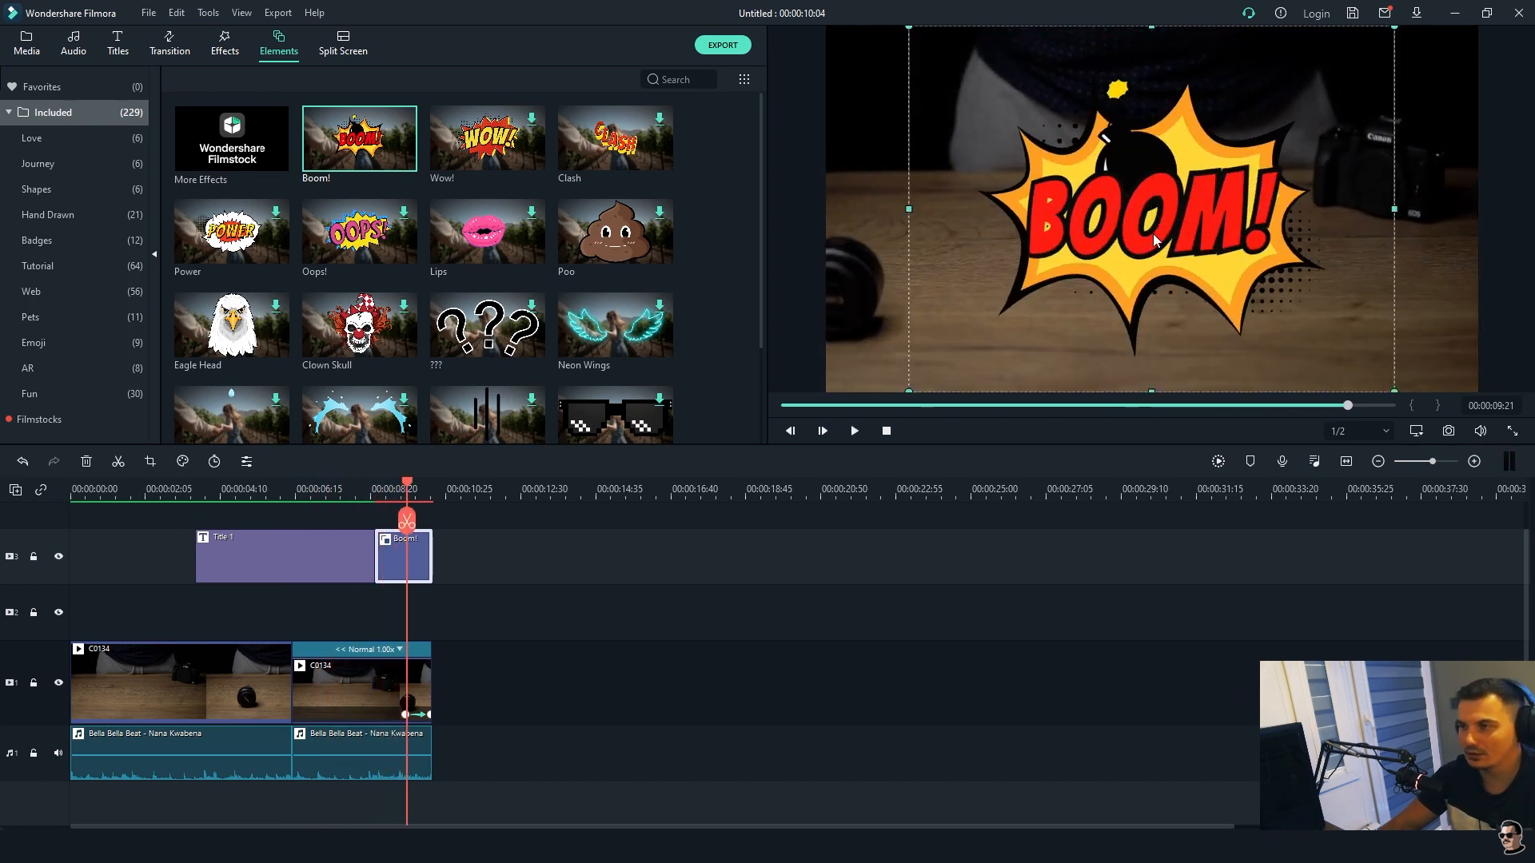
- Scale the Boom! graphic down proportionally in the preview, center it in the frame and play the timeline to its end
{"action": "left_click_drag", "start_coordinate": [1151, 28], "coordinate": [1150, 84]}
{"action": "key", "text": "ctrl+z"}
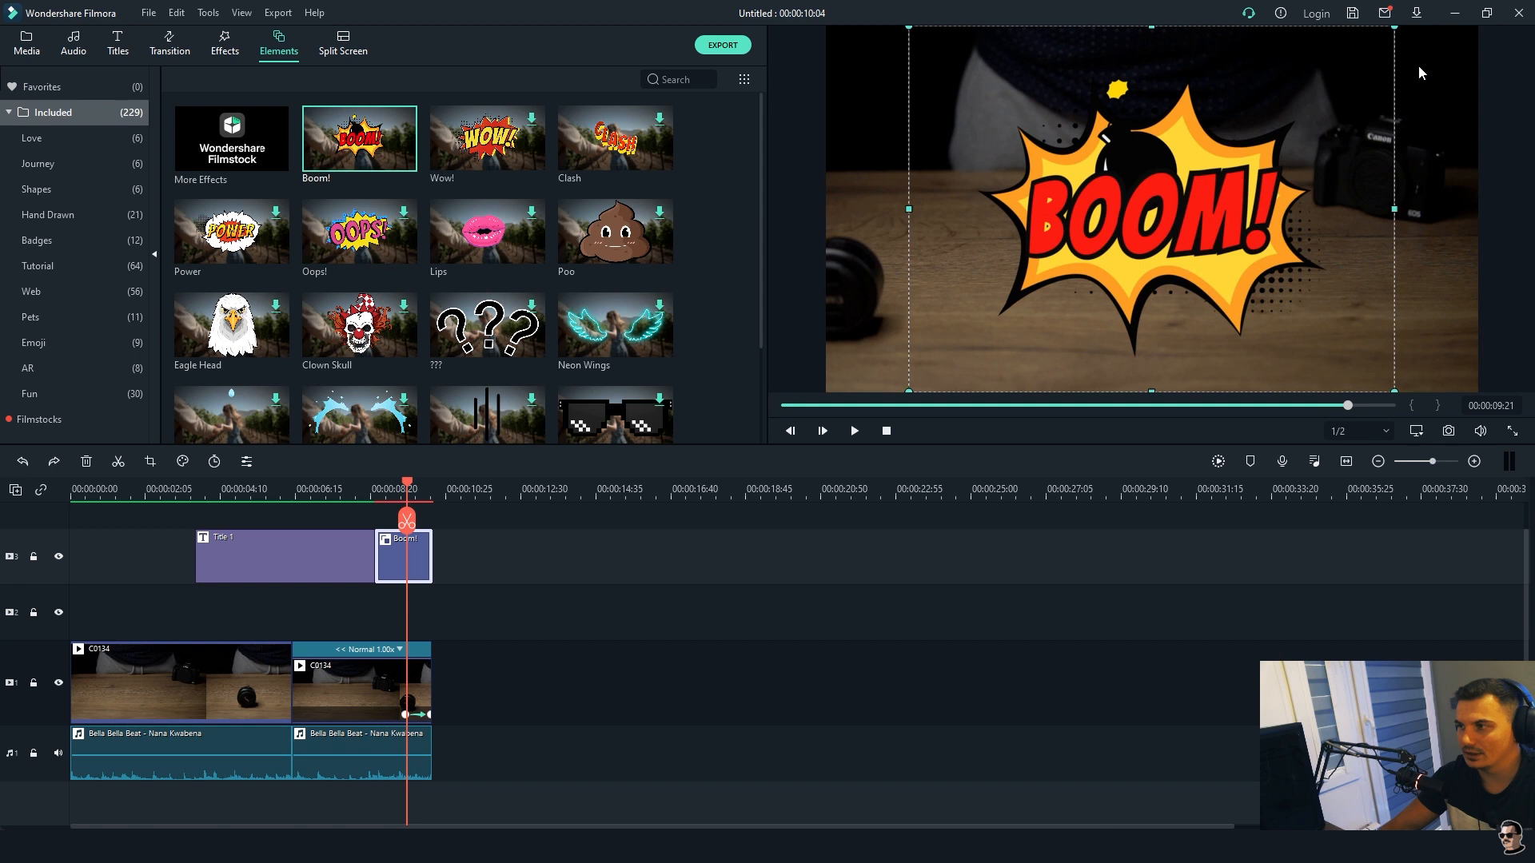
{"action": "left_click_drag", "start_coordinate": [1394, 26], "coordinate": [1223, 147]}
{"action": "left_click_drag", "start_coordinate": [1139, 240], "coordinate": [1225, 189]}
{"action": "left_click_drag", "start_coordinate": [392, 499], "coordinate": [120, 499]}
{"action": "left_click", "coordinate": [854, 431]}
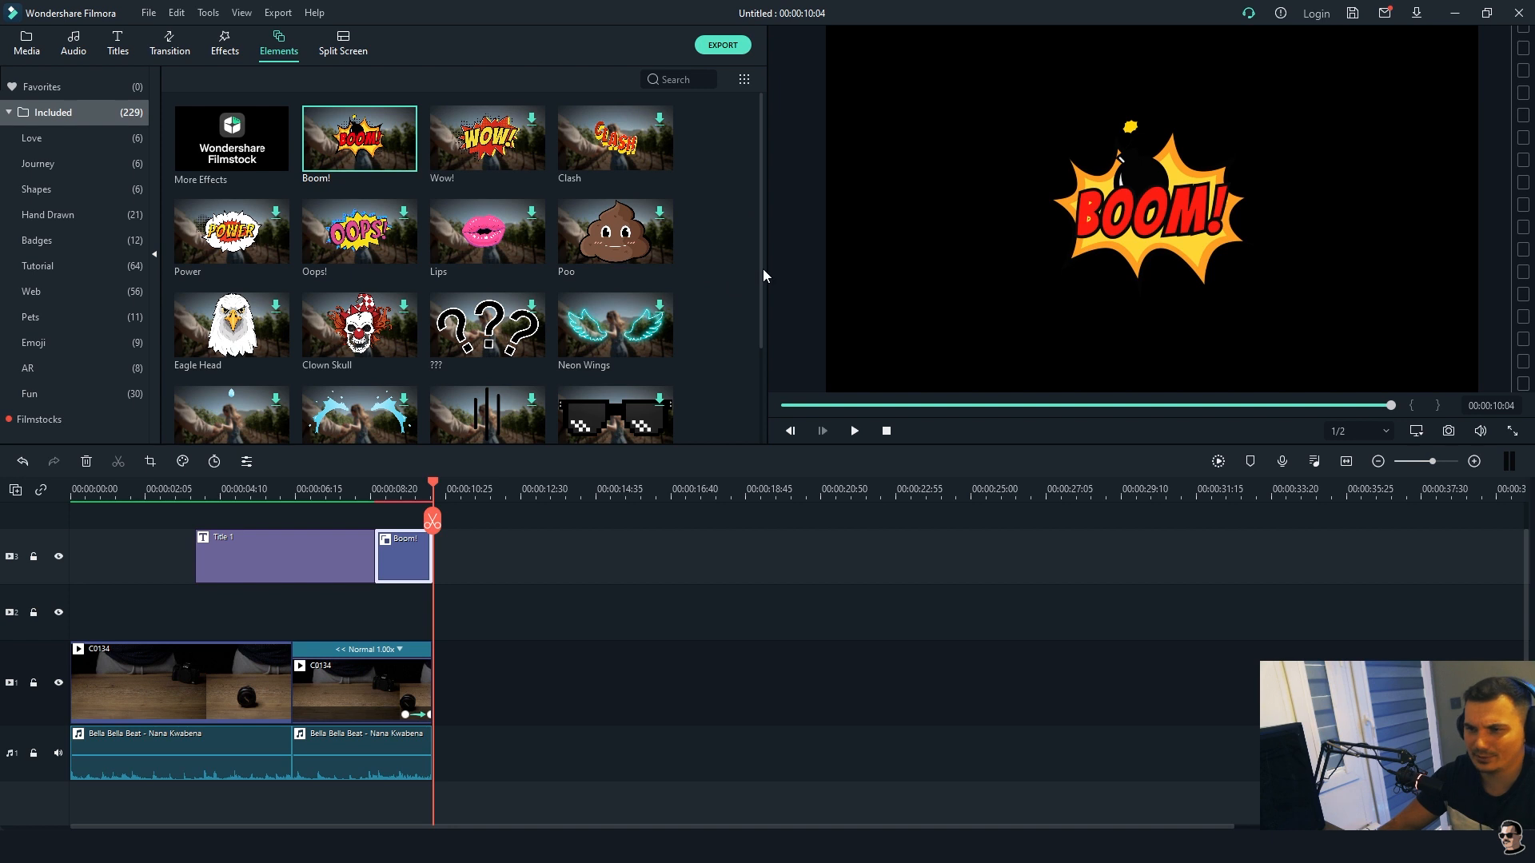
- Add the Neon Wings element to the second video track, trim it to end where Title 1 starts and play from the beginning
{"action": "left_click_drag", "start_coordinate": [760, 275], "coordinate": [760, 318]}
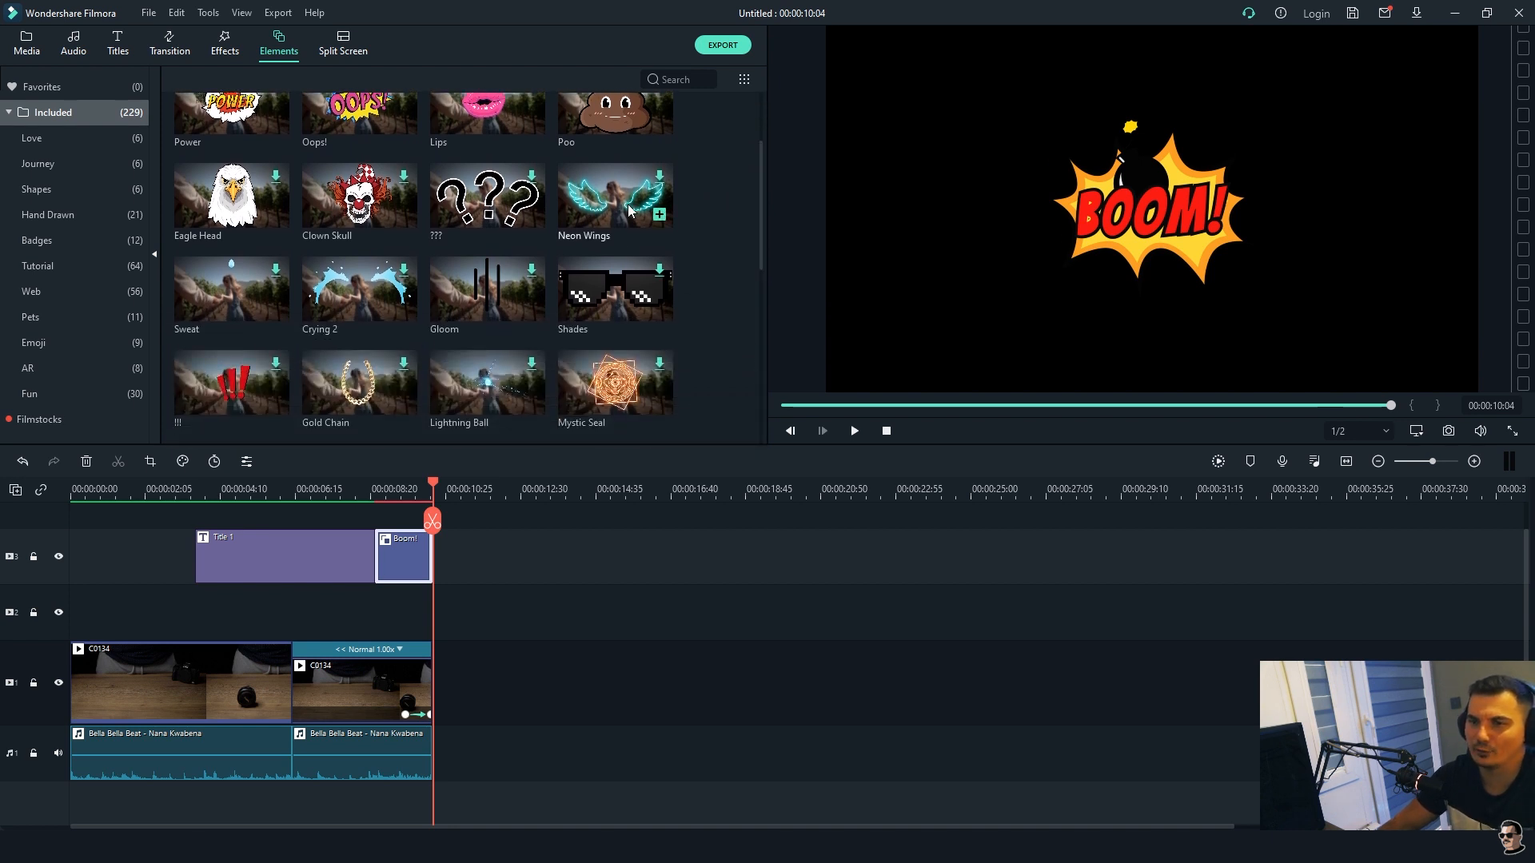
{"action": "left_click_drag", "start_coordinate": [615, 196], "coordinate": [92, 612]}
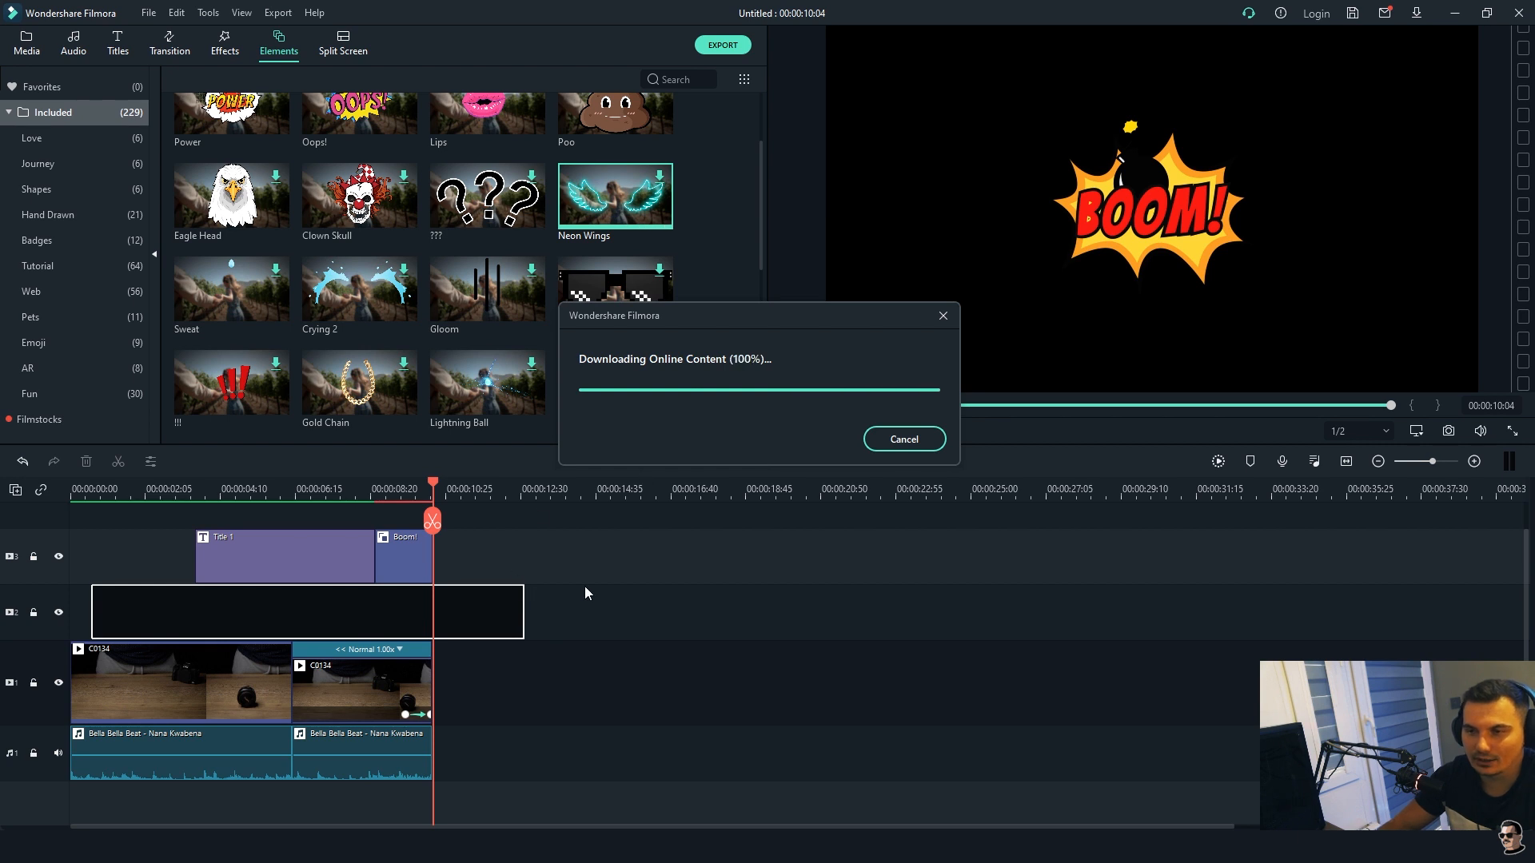
{"action": "left_click_drag", "start_coordinate": [447, 620], "coordinate": [193, 620]}
{"action": "left_click_drag", "start_coordinate": [439, 490], "coordinate": [72, 491]}
{"action": "key", "text": "space"}
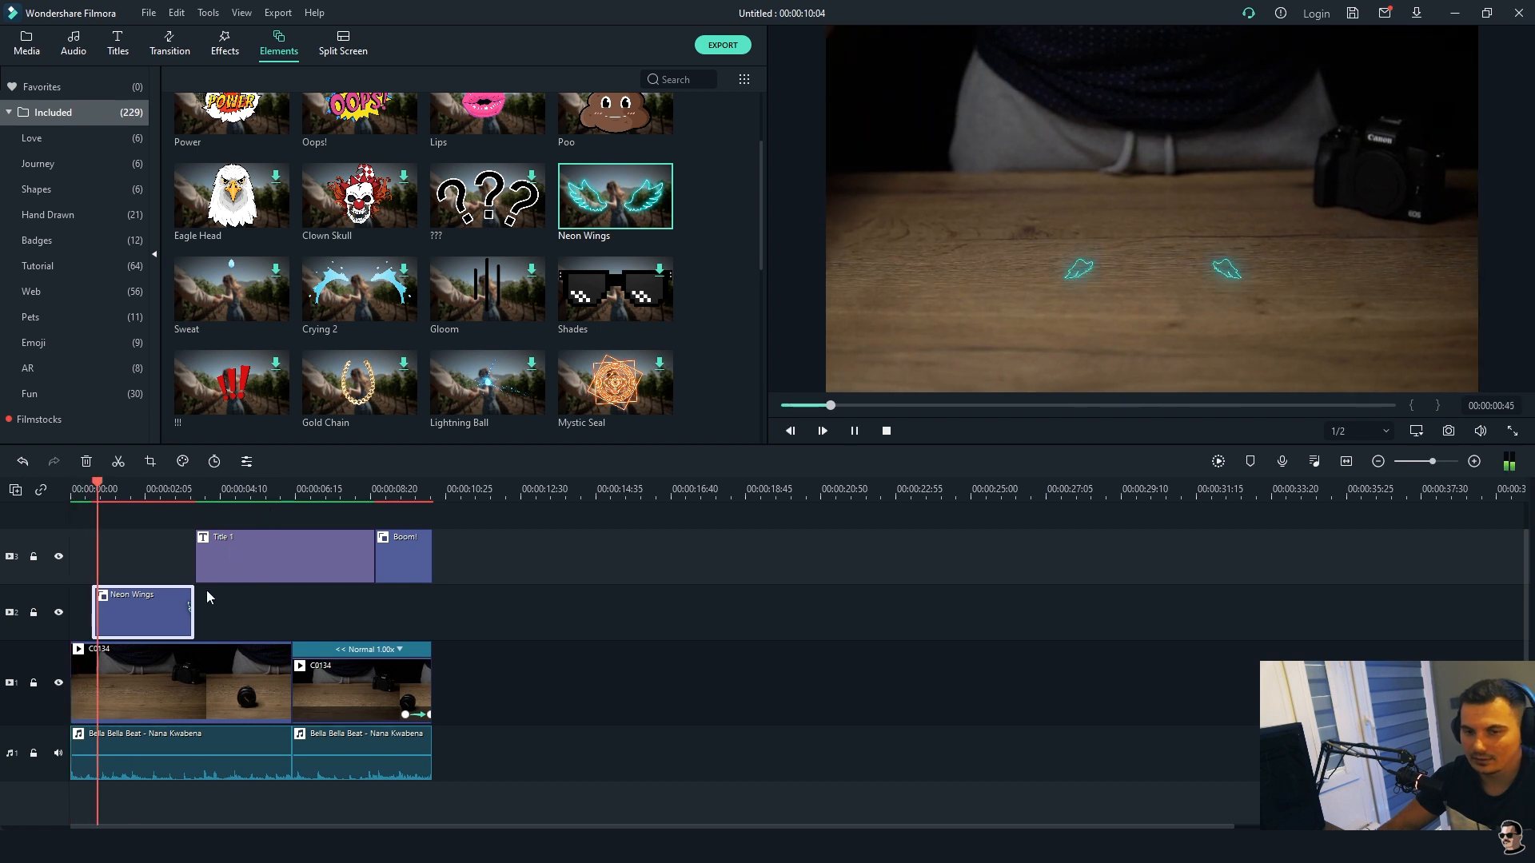
- Scale the Neon Wings graphic down in the preview, reposition it and play the timeline
{"action": "left_click", "coordinate": [1044, 208]}
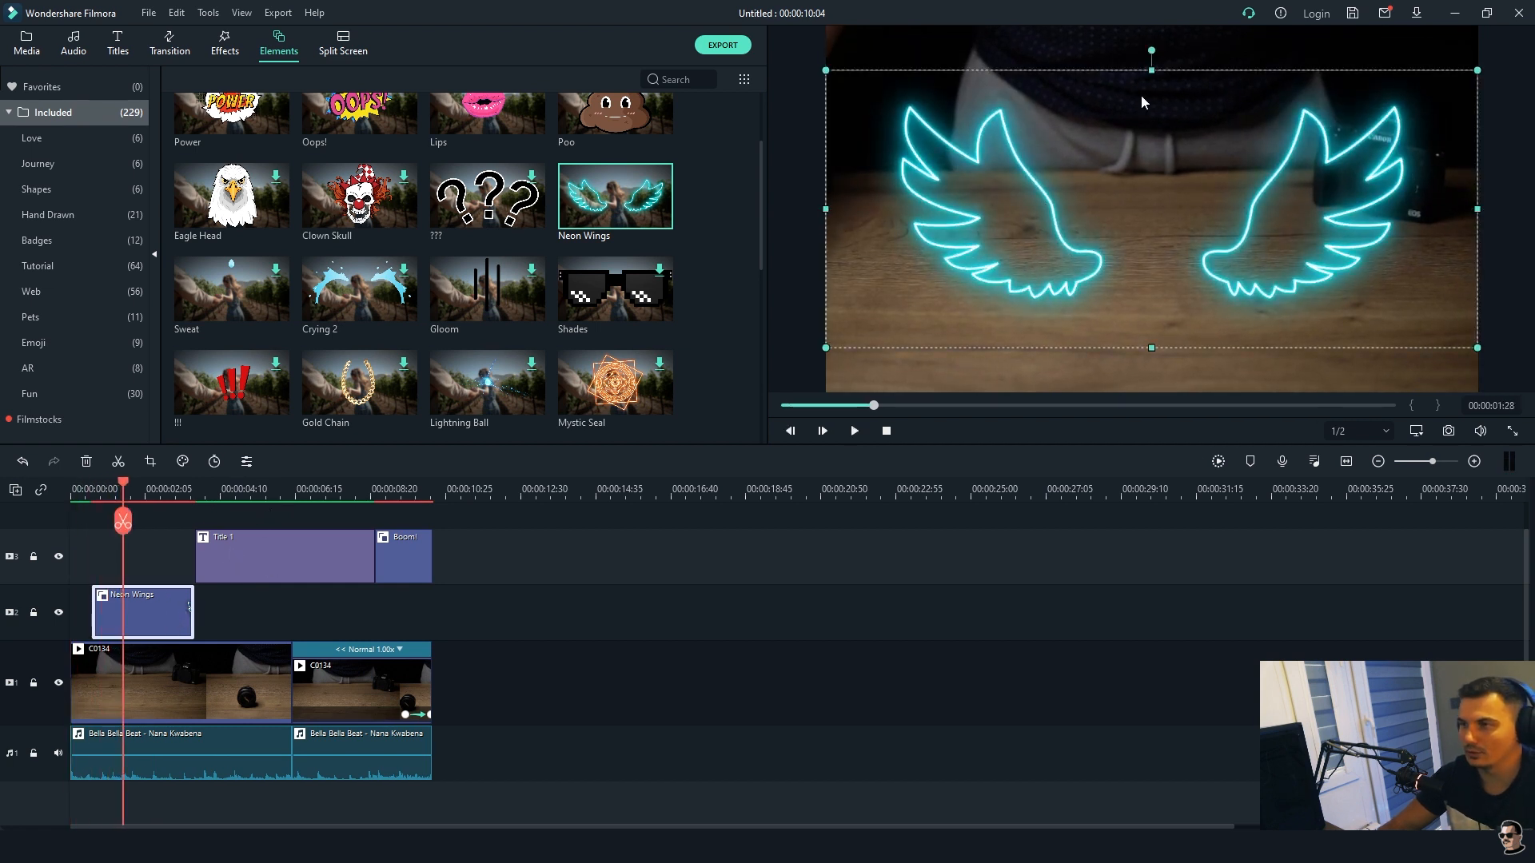
{"action": "left_click_drag", "start_coordinate": [1461, 77], "coordinate": [1280, 154]}
{"action": "left_click_drag", "start_coordinate": [1198, 231], "coordinate": [1285, 212]}
{"action": "key", "text": "space"}
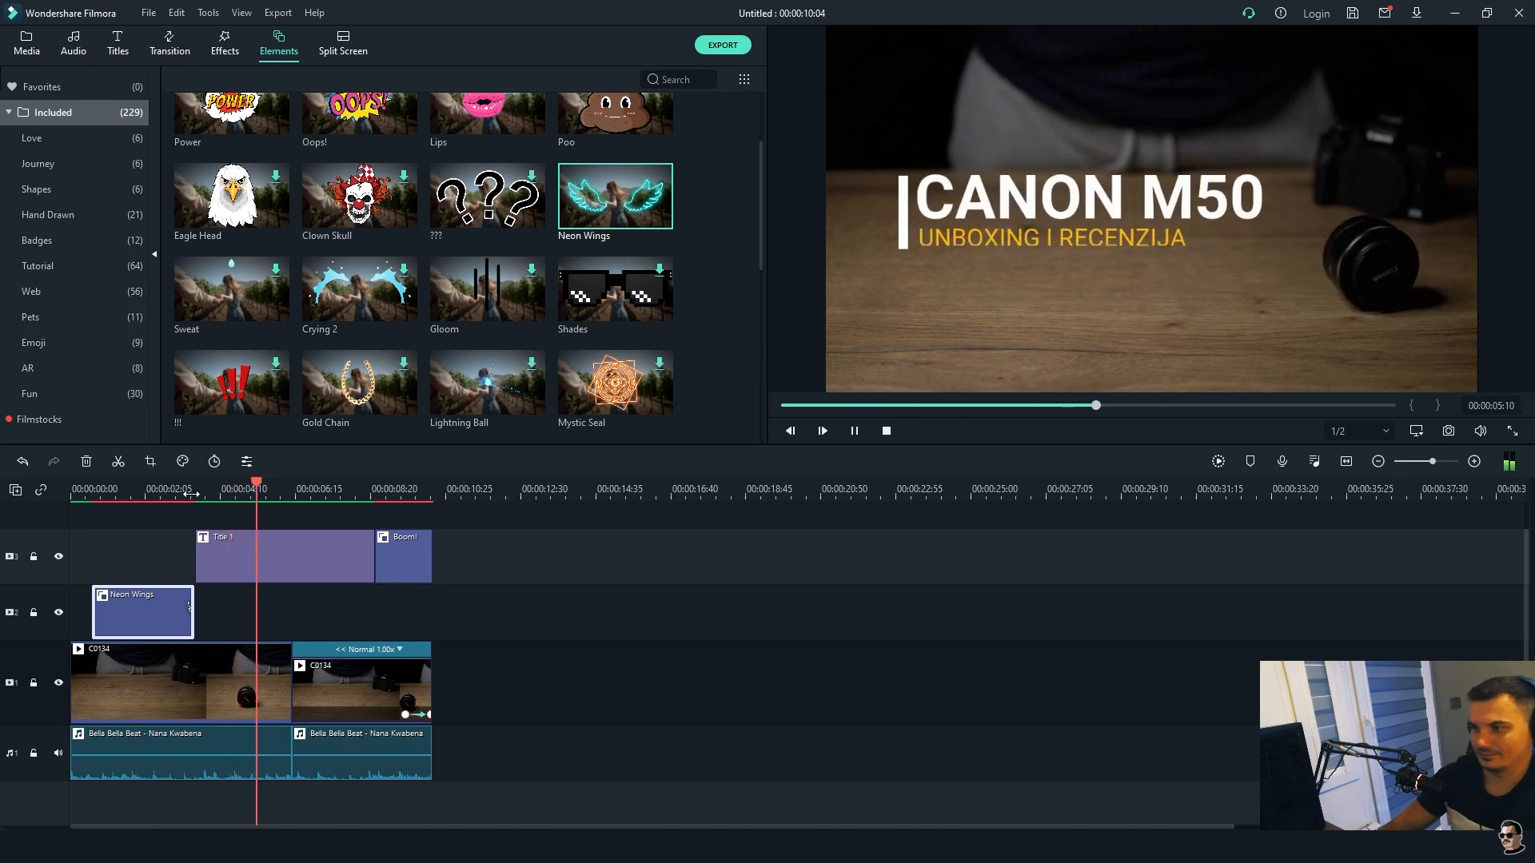
- Delete the Neon Wings element from the second video track and stop the playback
{"action": "key", "text": "space"}
{"action": "key", "text": "Delete"}
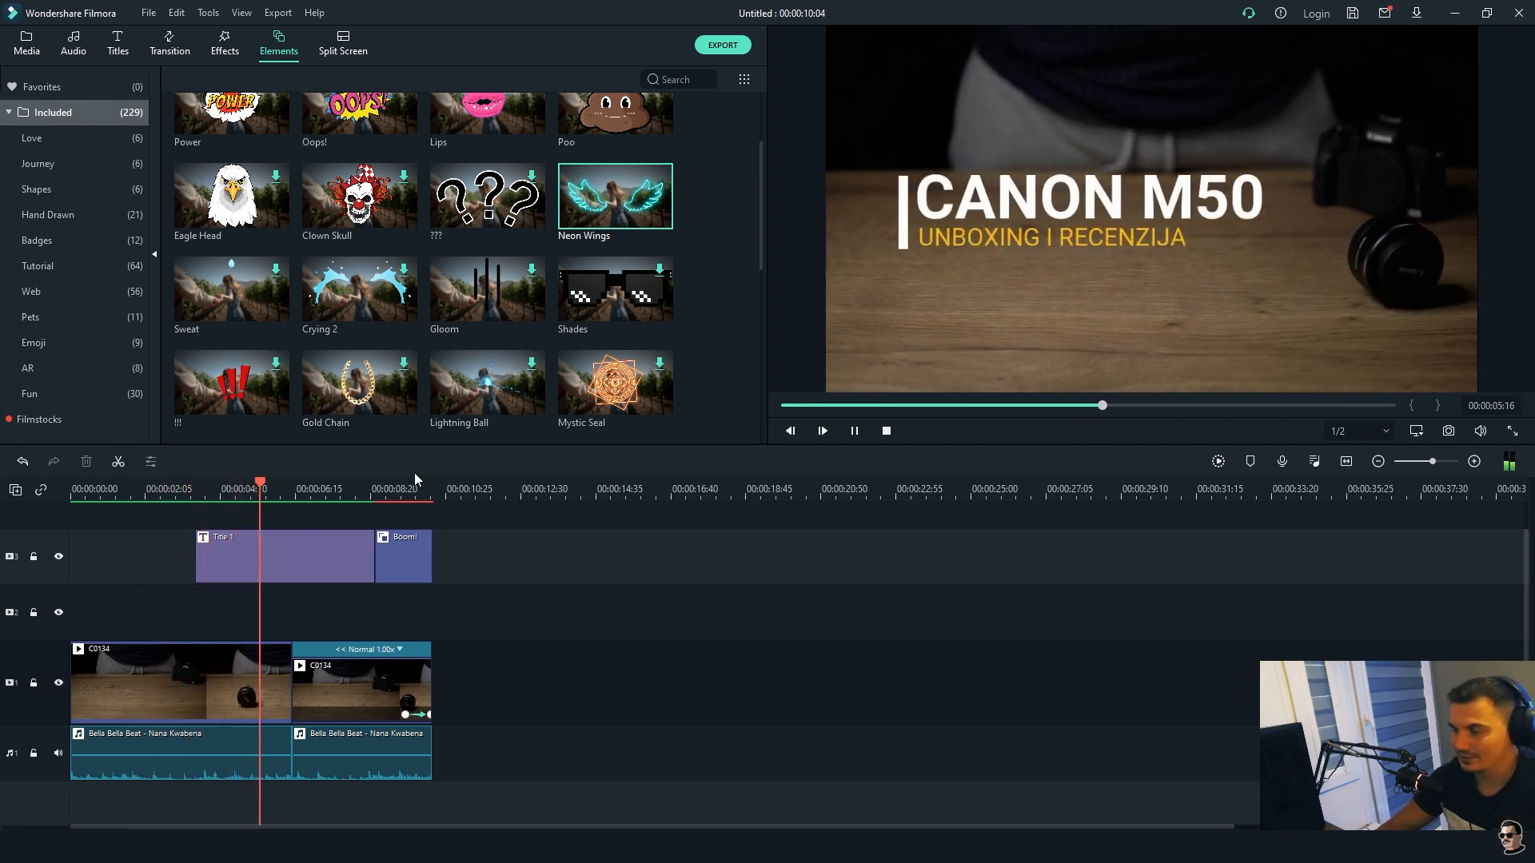
{"action": "left_click", "coordinate": [849, 431]}
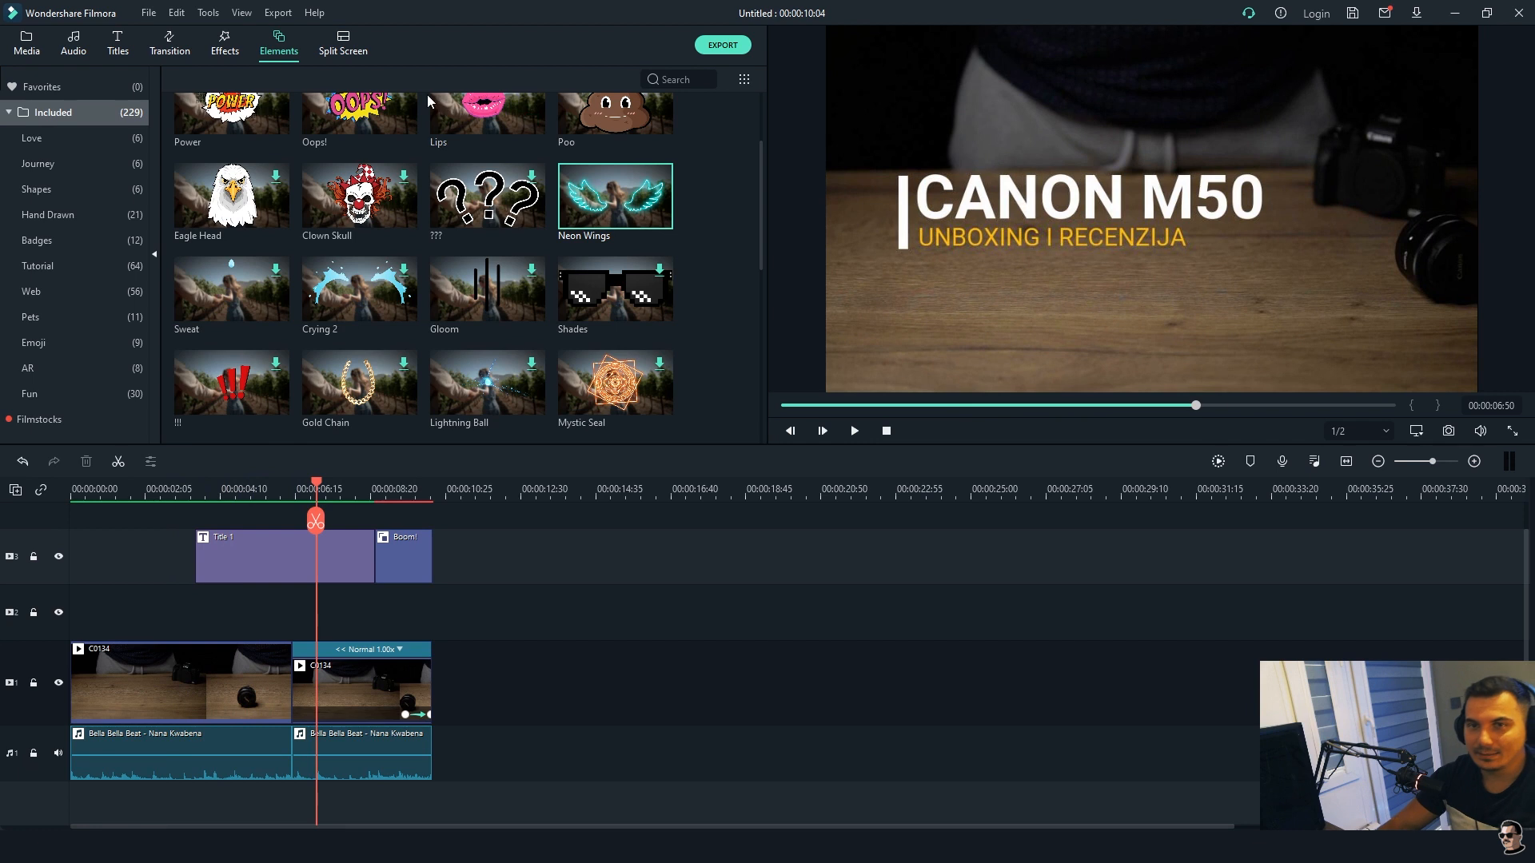
- Place the two-pane split screen with a diagonal divider on the second video track beneath Title 1 and open its settings
{"action": "left_click", "coordinate": [344, 51]}
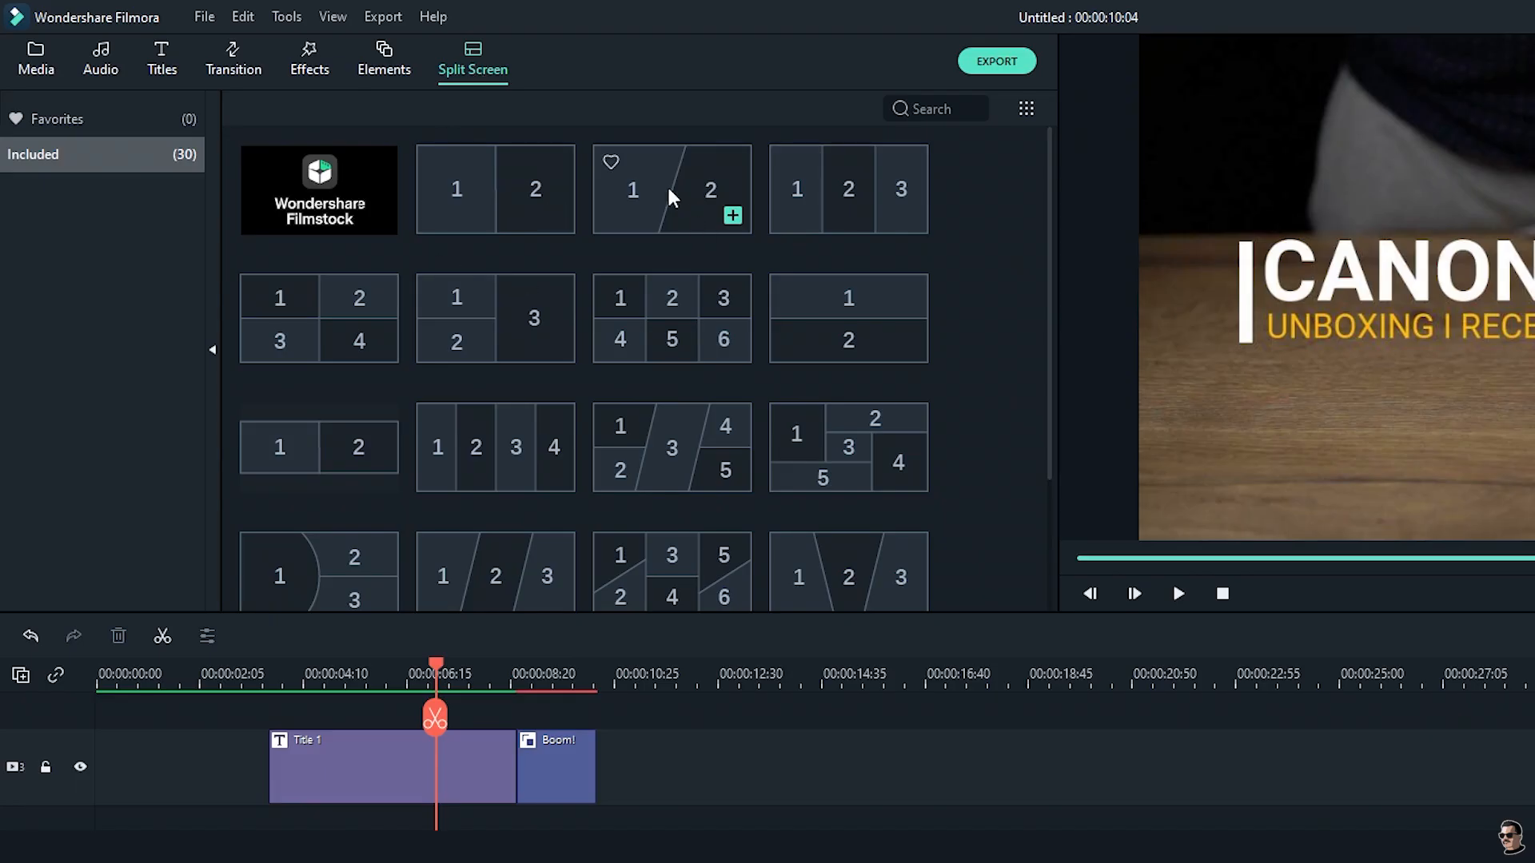
{"action": "left_click", "coordinate": [669, 190]}
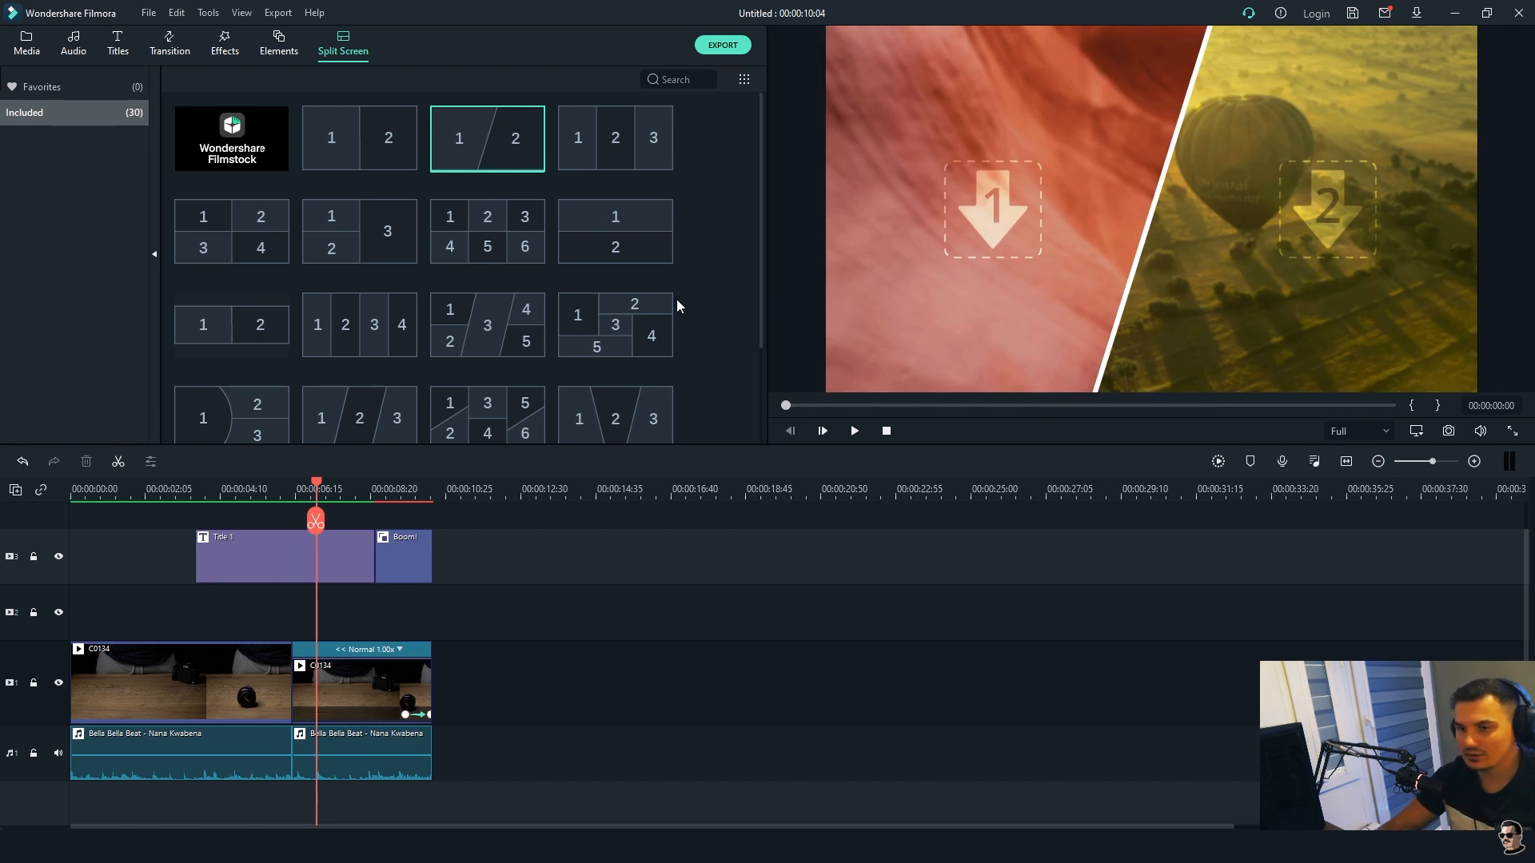
{"action": "mouse_move", "coordinate": [505, 149]}
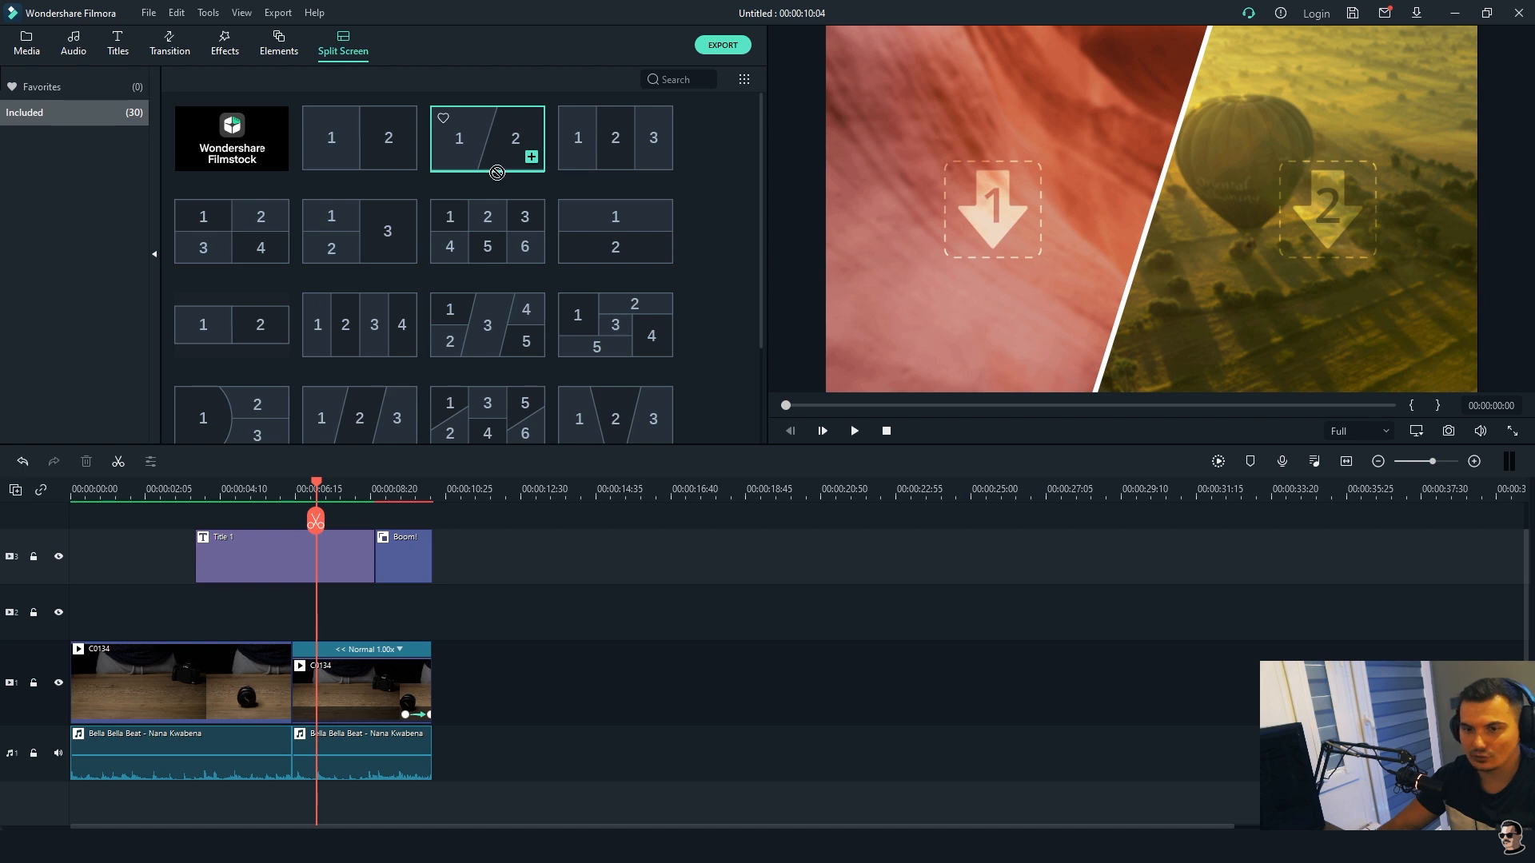
{"action": "left_click_drag", "start_coordinate": [497, 172], "coordinate": [195, 614]}
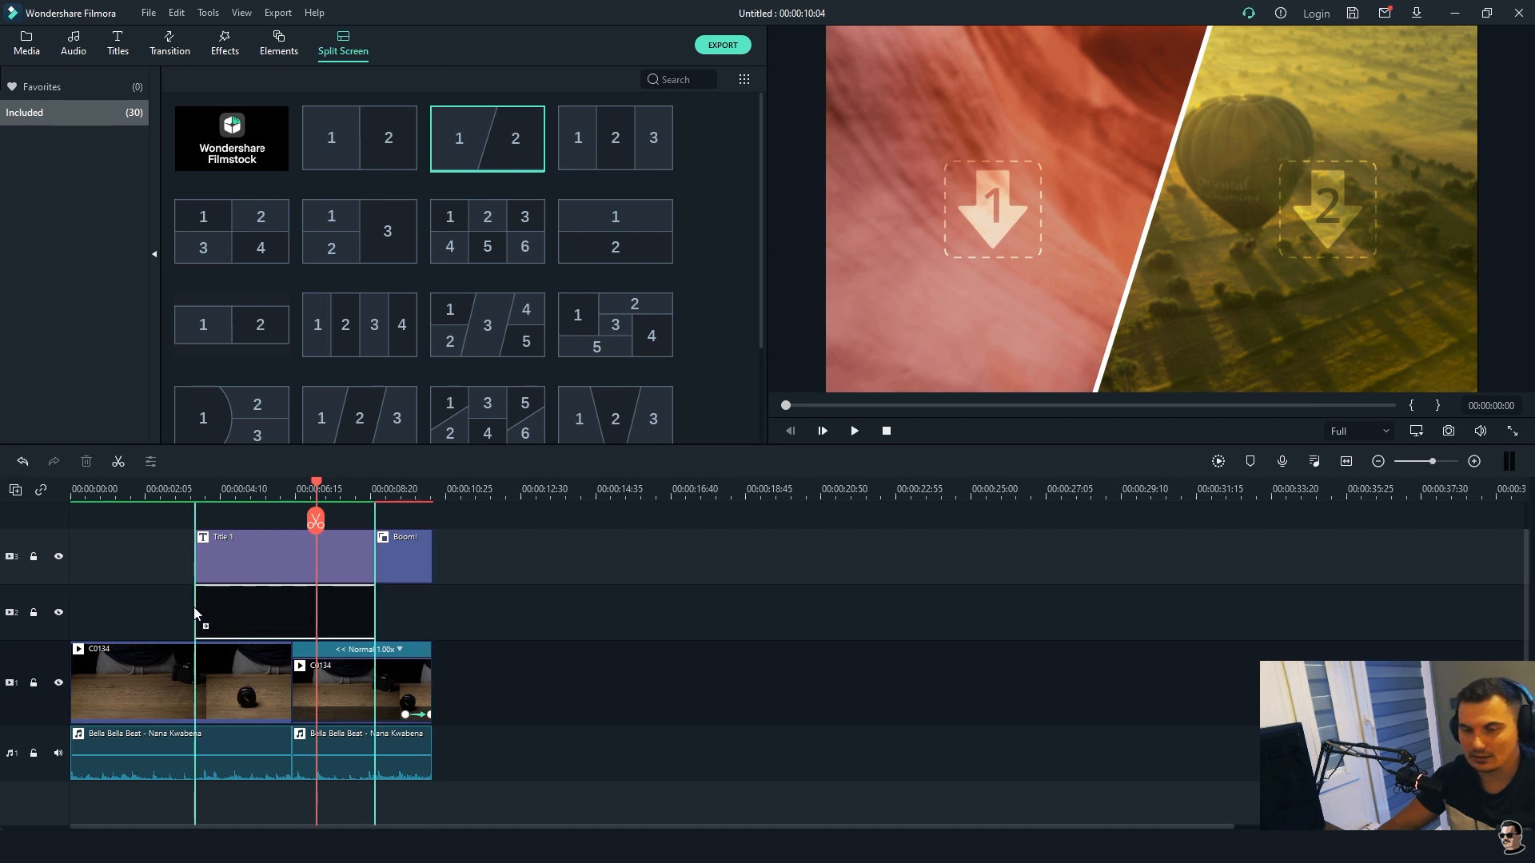
{"action": "double_click", "coordinate": [347, 624]}
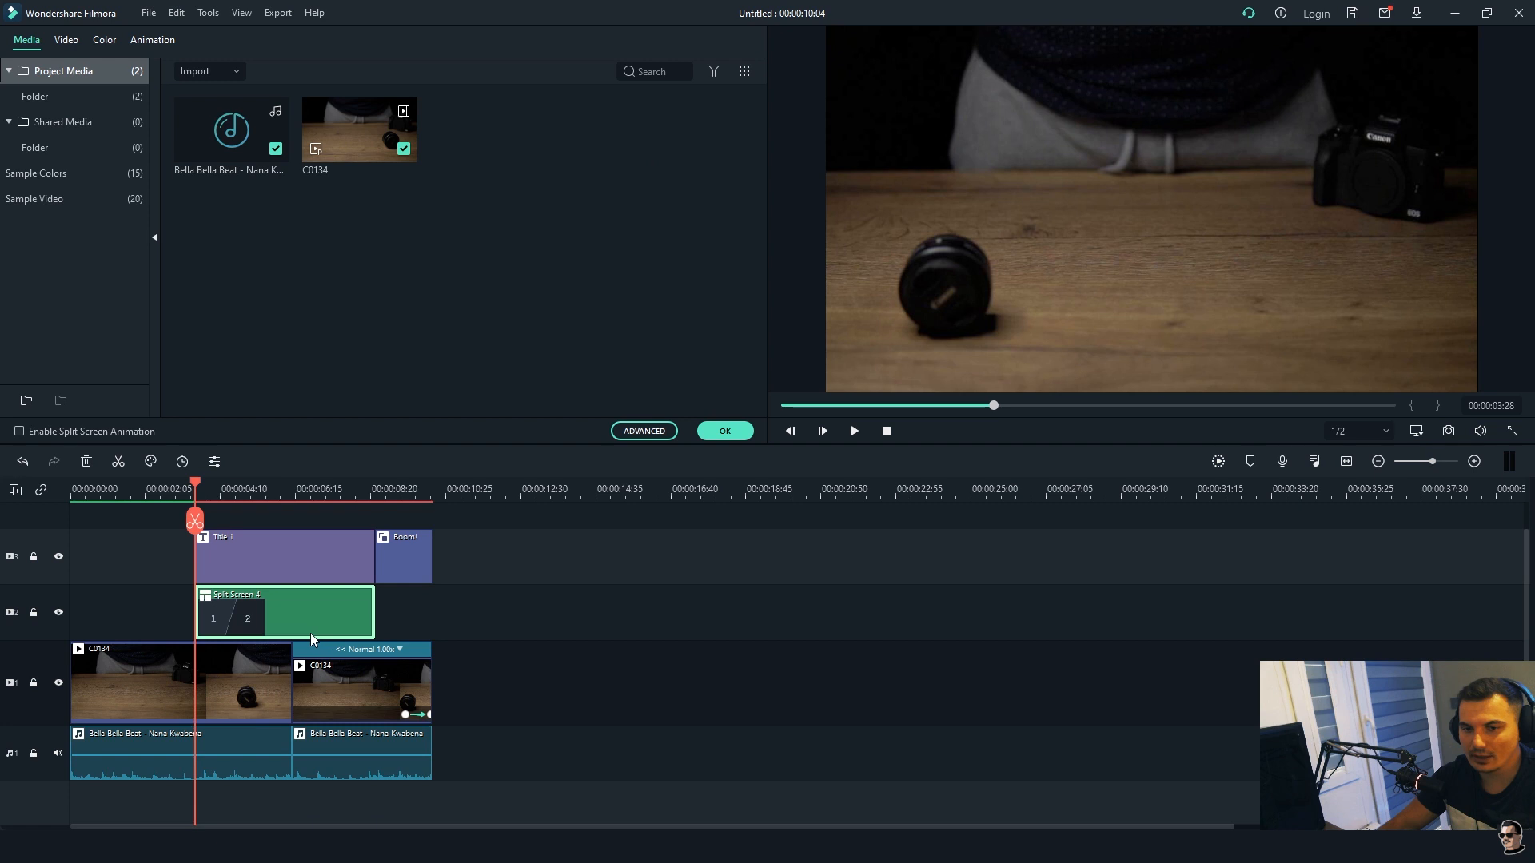
- Preview the split screen and move it to start right after the second C0134 clip
{"action": "key", "text": "space"}
{"action": "key", "text": "space"}
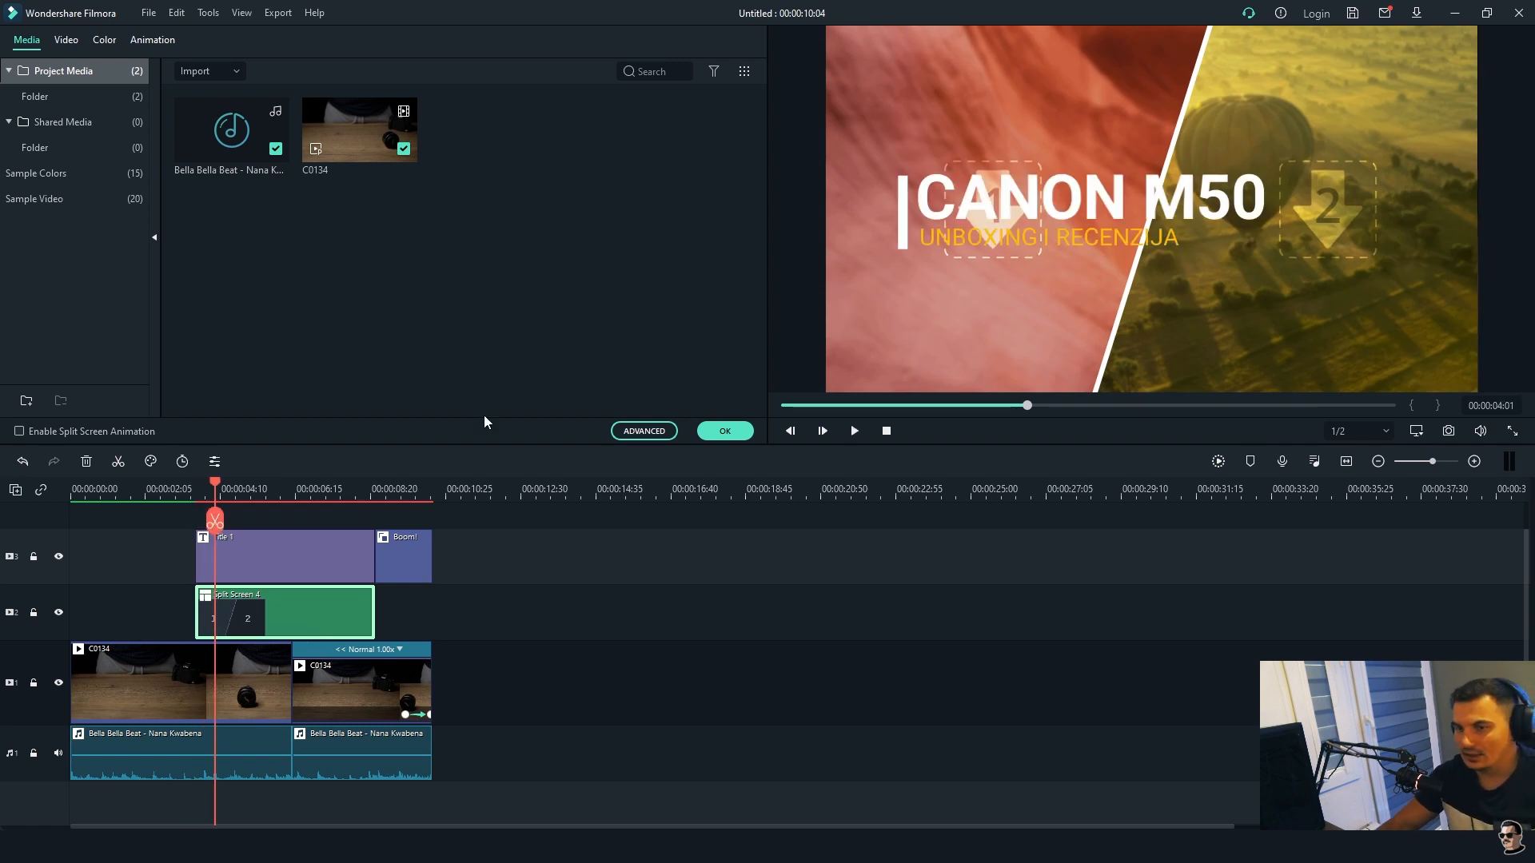
{"action": "left_click_drag", "start_coordinate": [290, 610], "coordinate": [523, 610]}
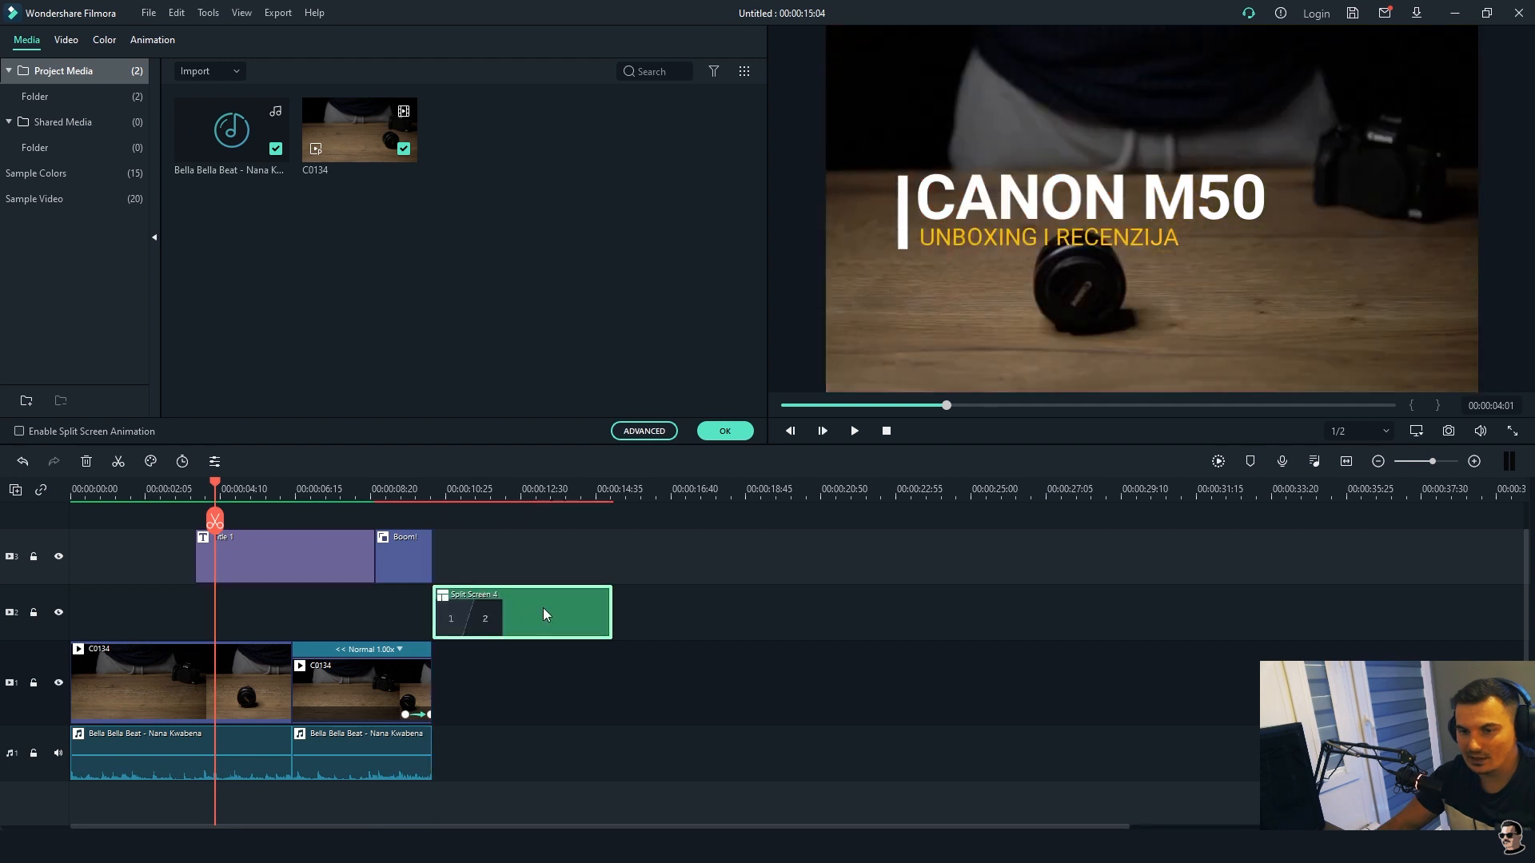
{"action": "left_click_drag", "start_coordinate": [216, 496], "coordinate": [447, 501]}
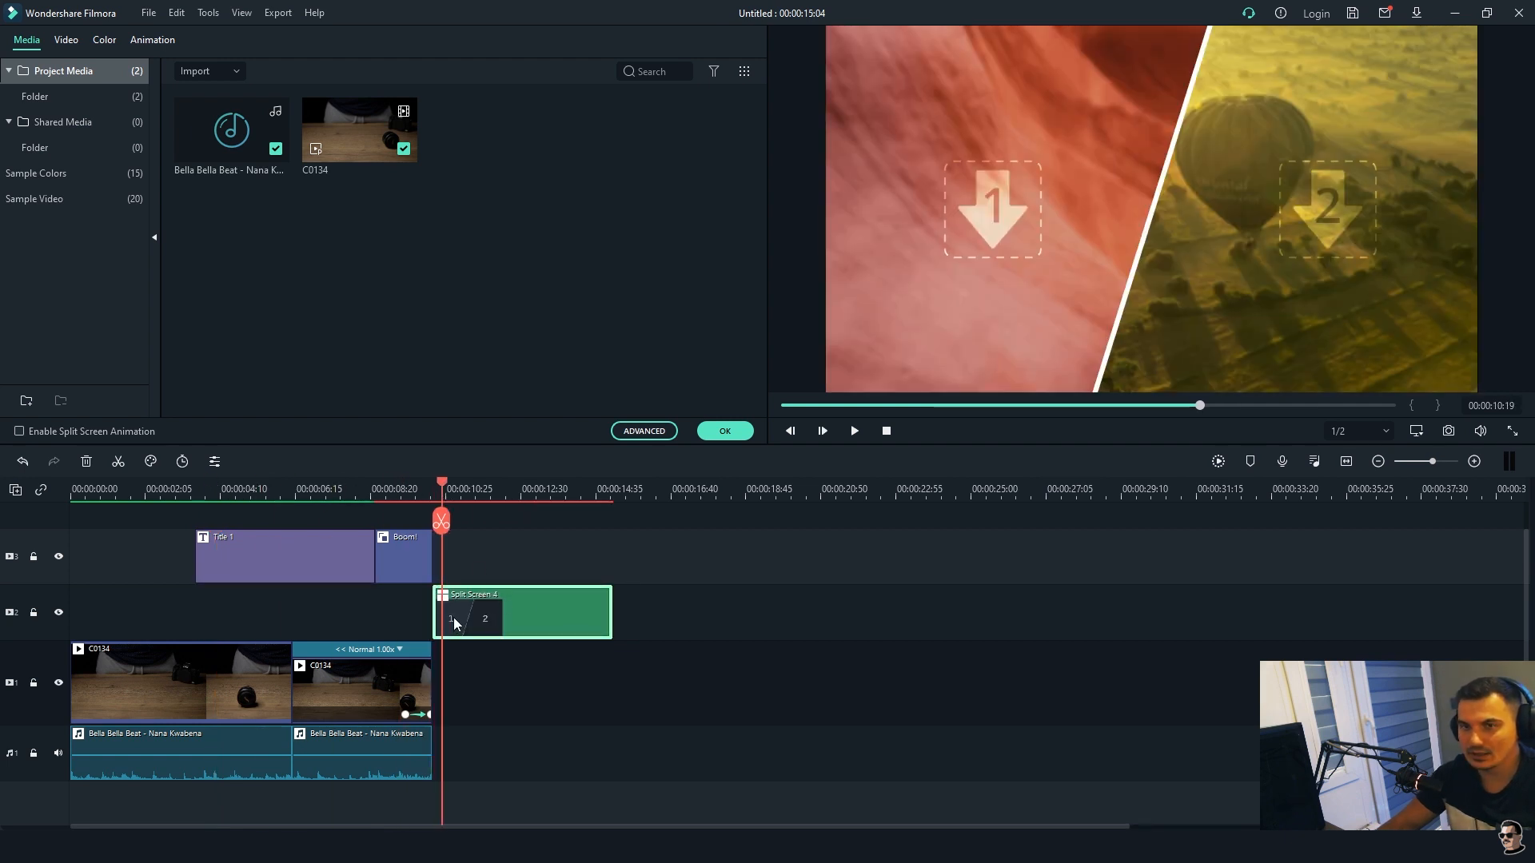
- Try to assign the C0134 clip to the split screen's first pane in the advanced editor and play the split screen
{"action": "left_click", "coordinate": [994, 228]}
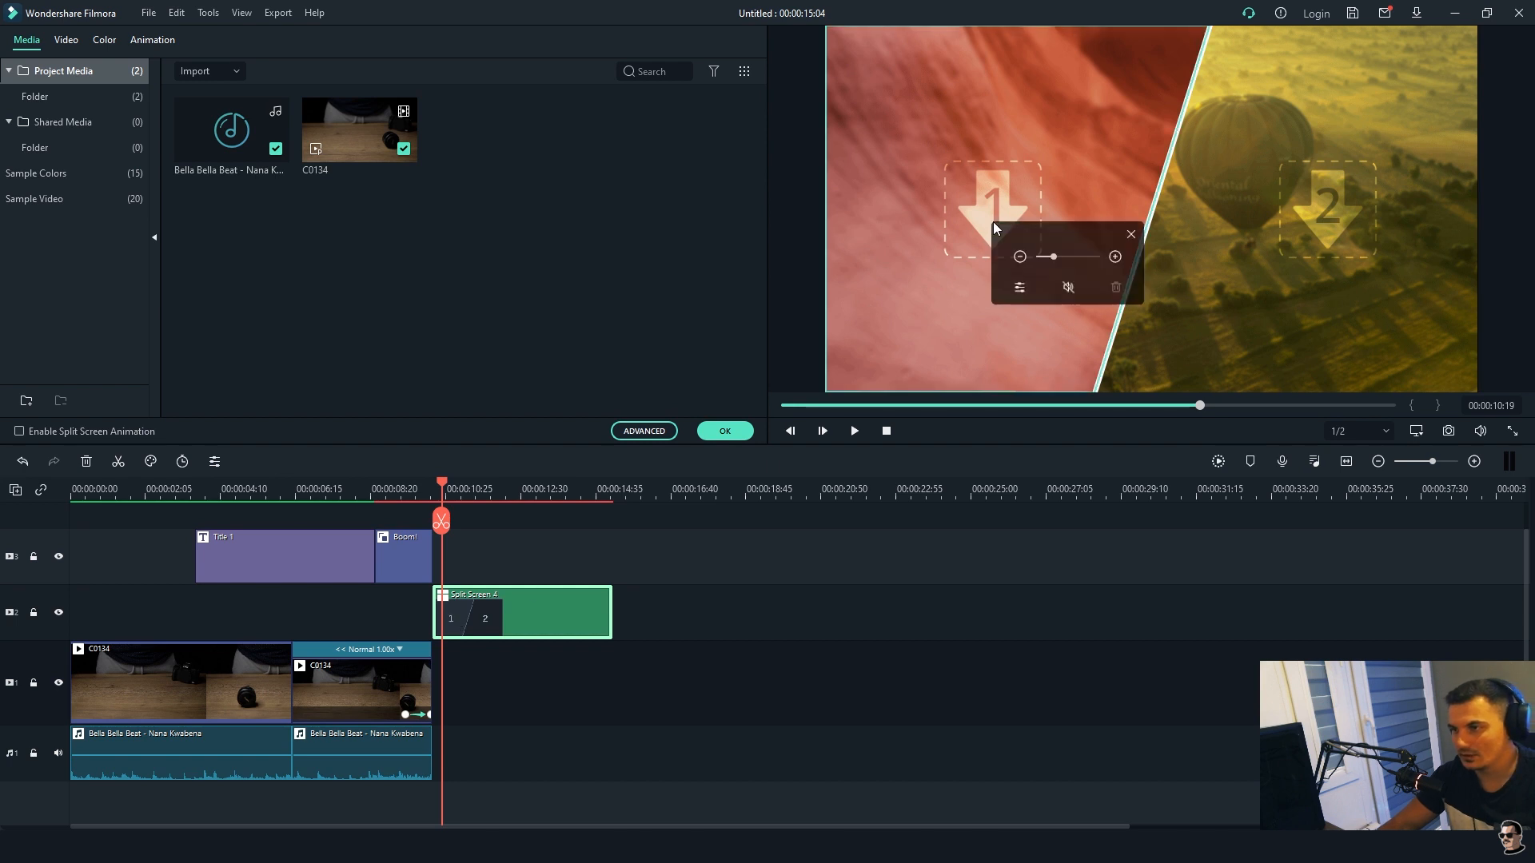
{"action": "left_click", "coordinate": [1020, 288]}
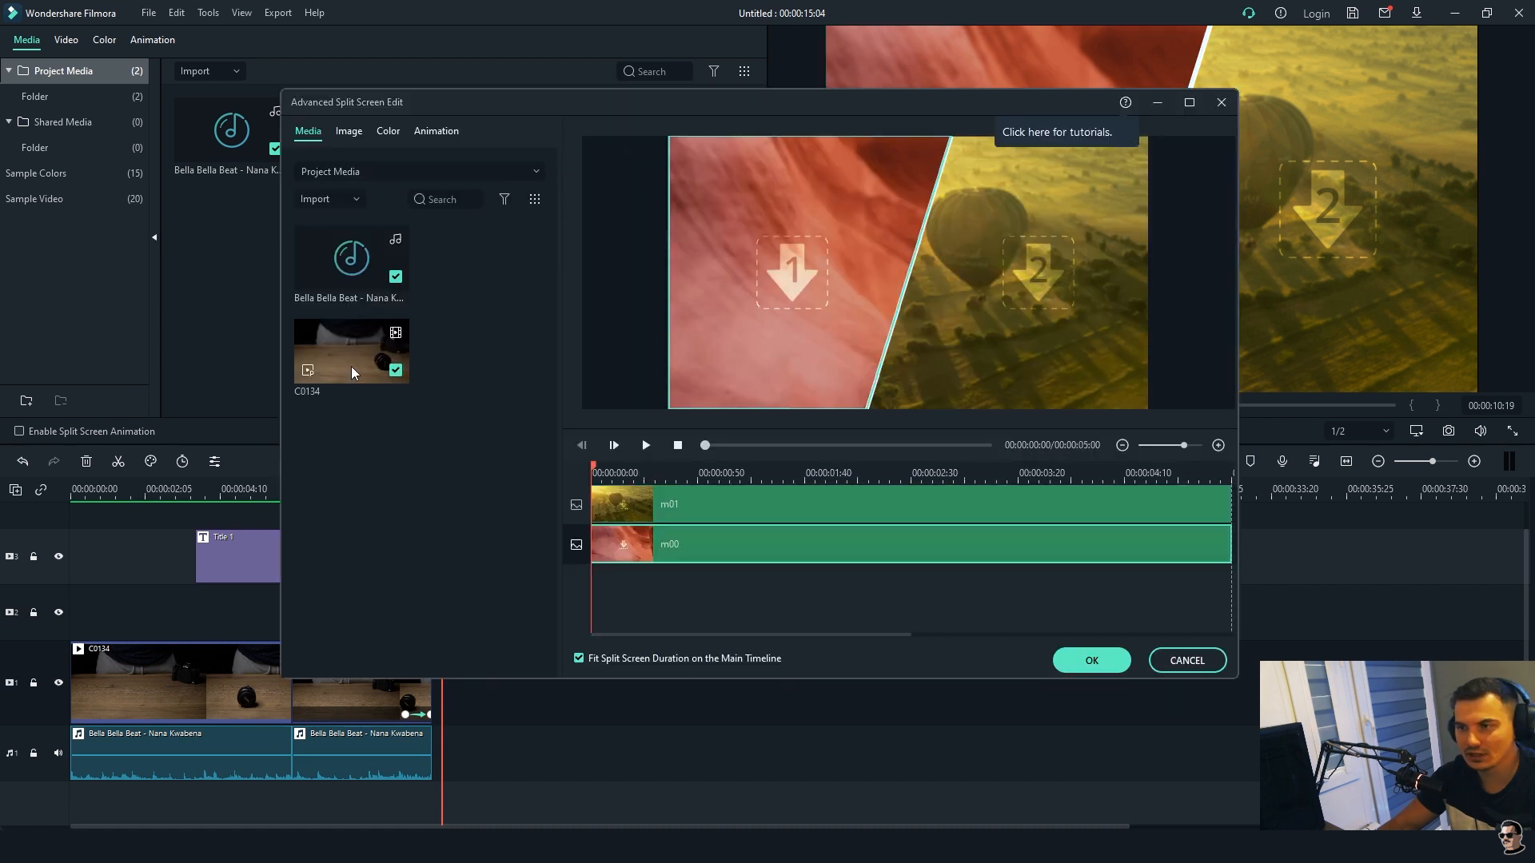
{"action": "mouse_move", "coordinate": [352, 373]}
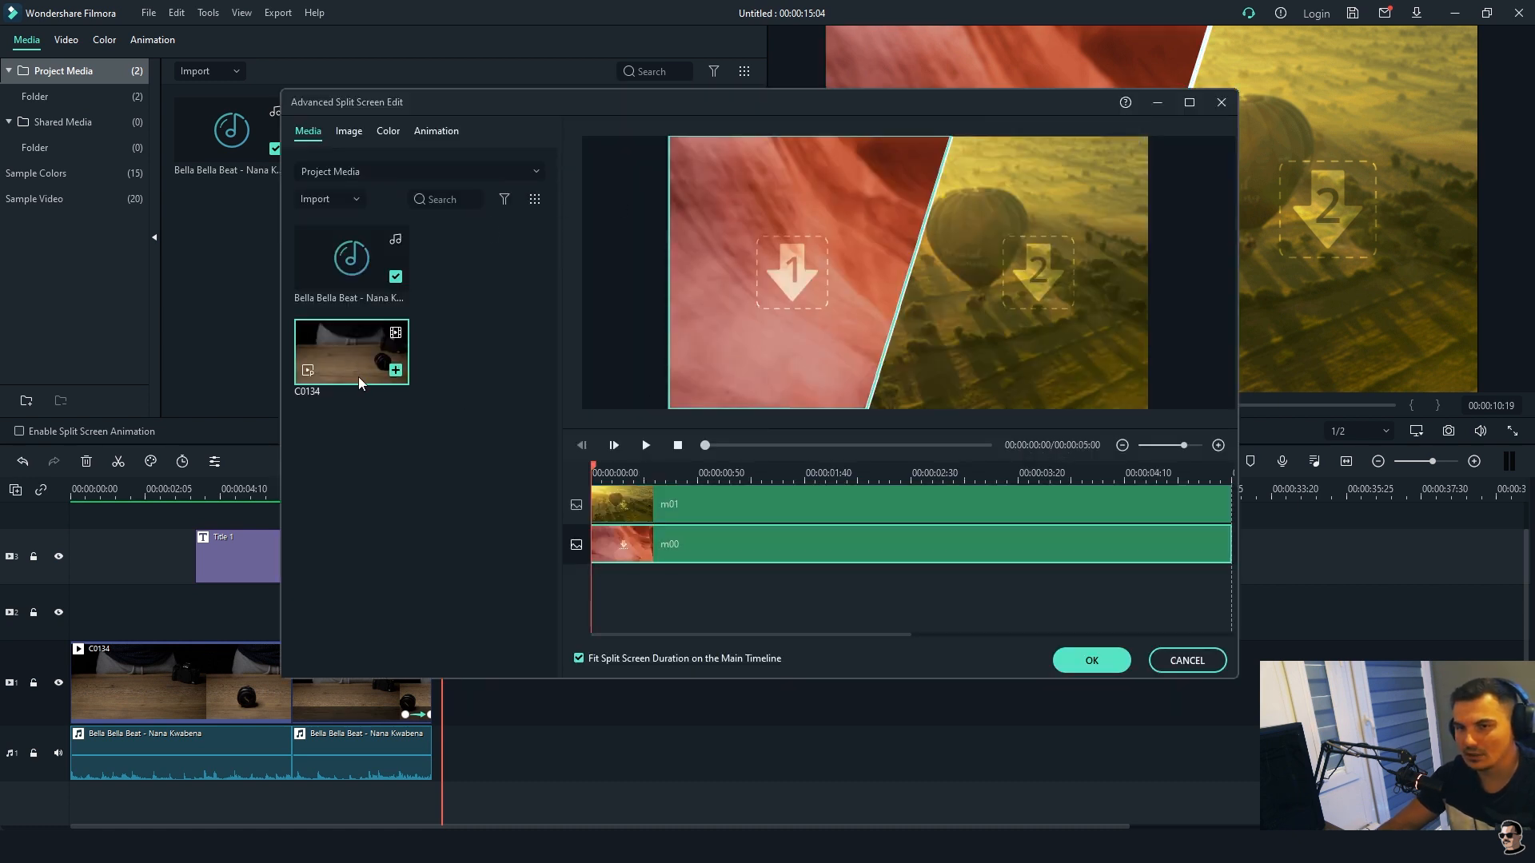
{"action": "left_click", "coordinate": [1091, 661]}
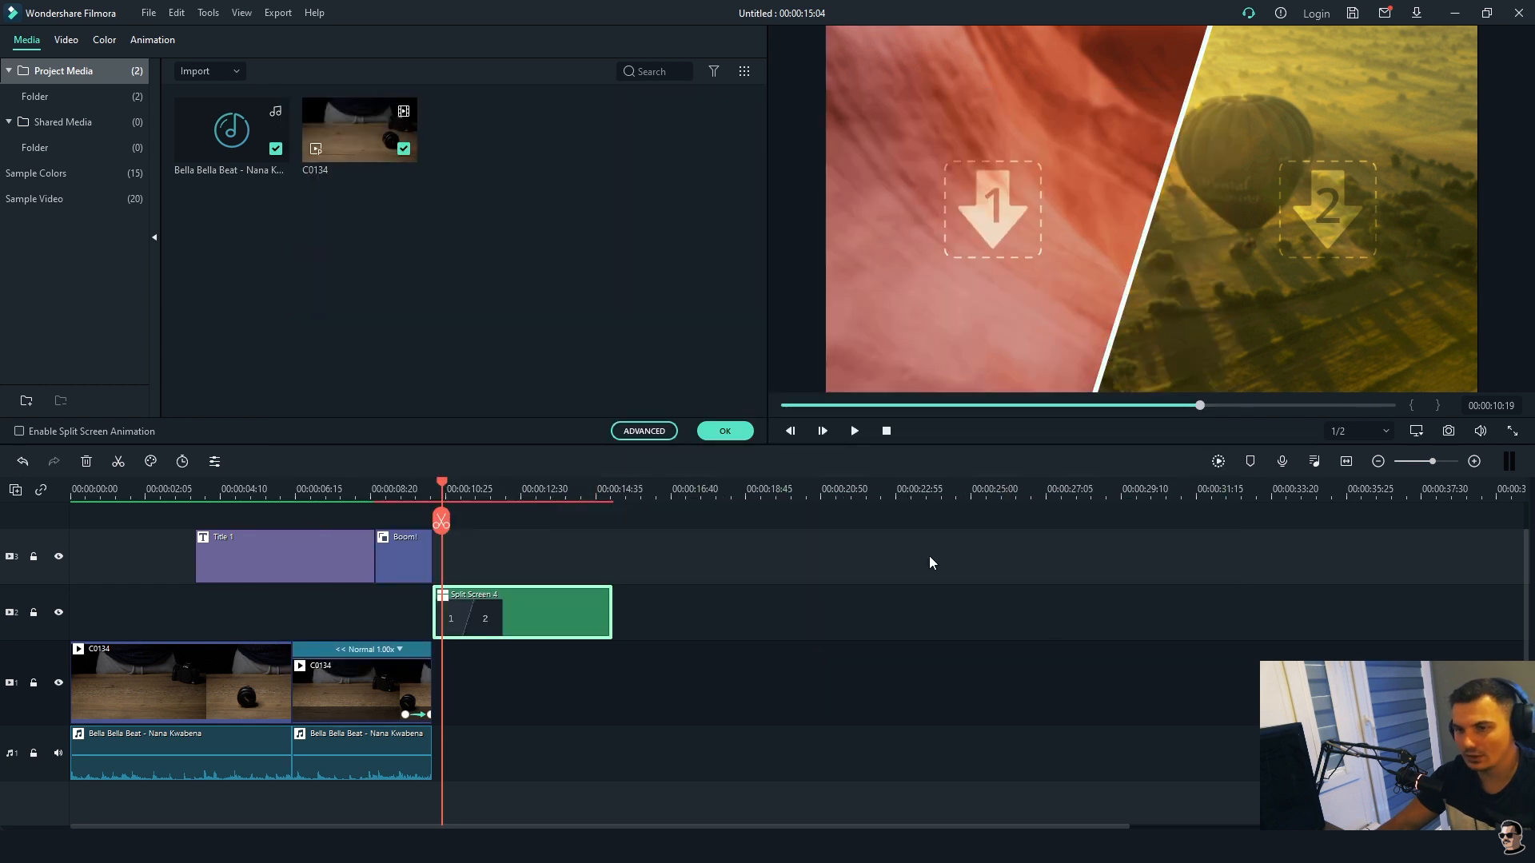
{"action": "key", "text": "space"}
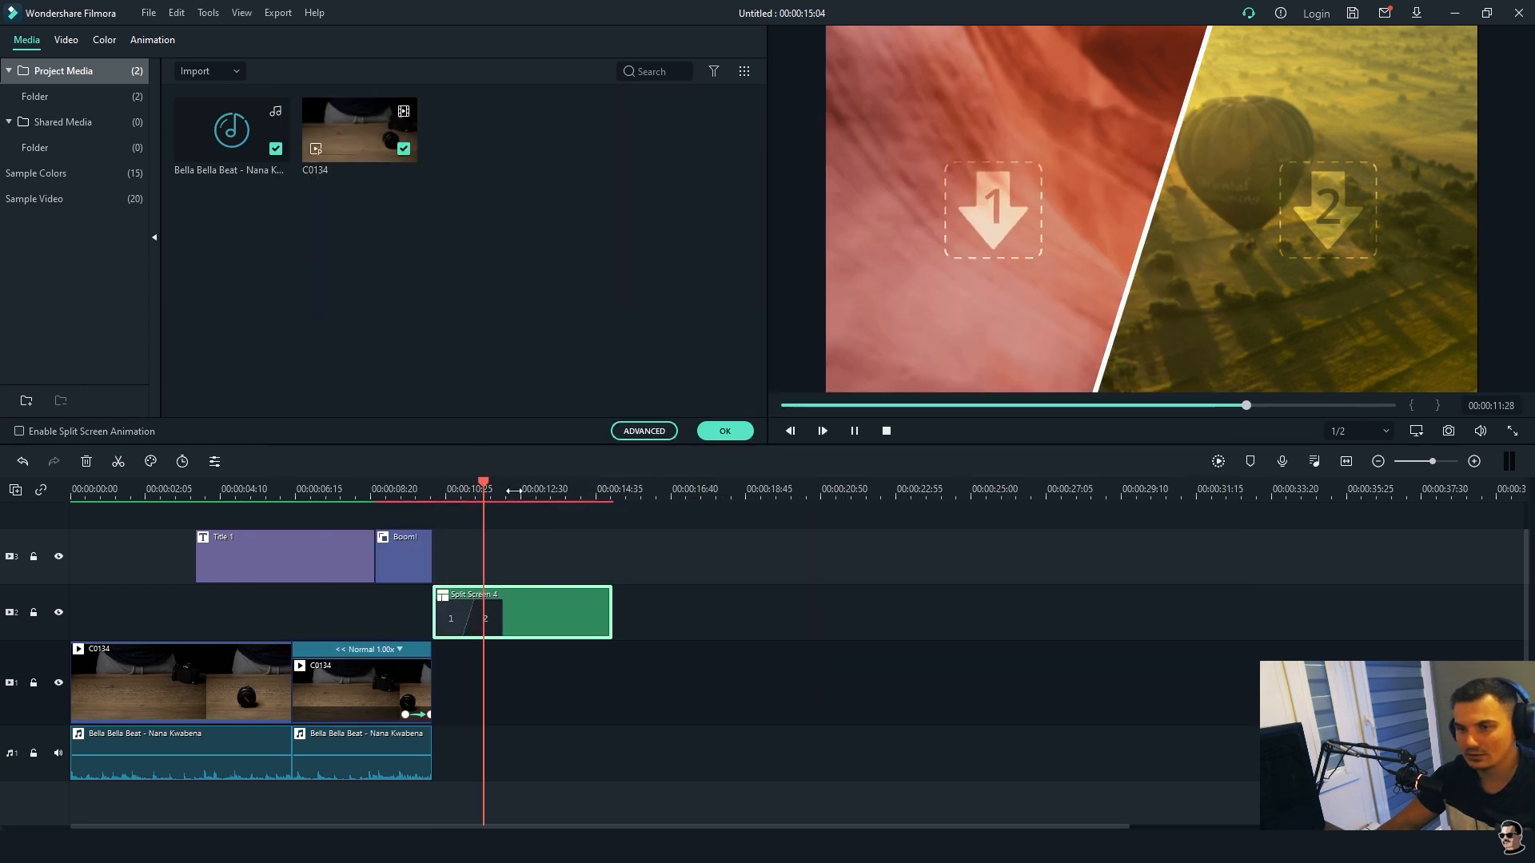
{"action": "left_click_drag", "start_coordinate": [496, 482], "coordinate": [387, 484]}
{"action": "key", "text": "space"}
{"action": "key", "text": "space"}
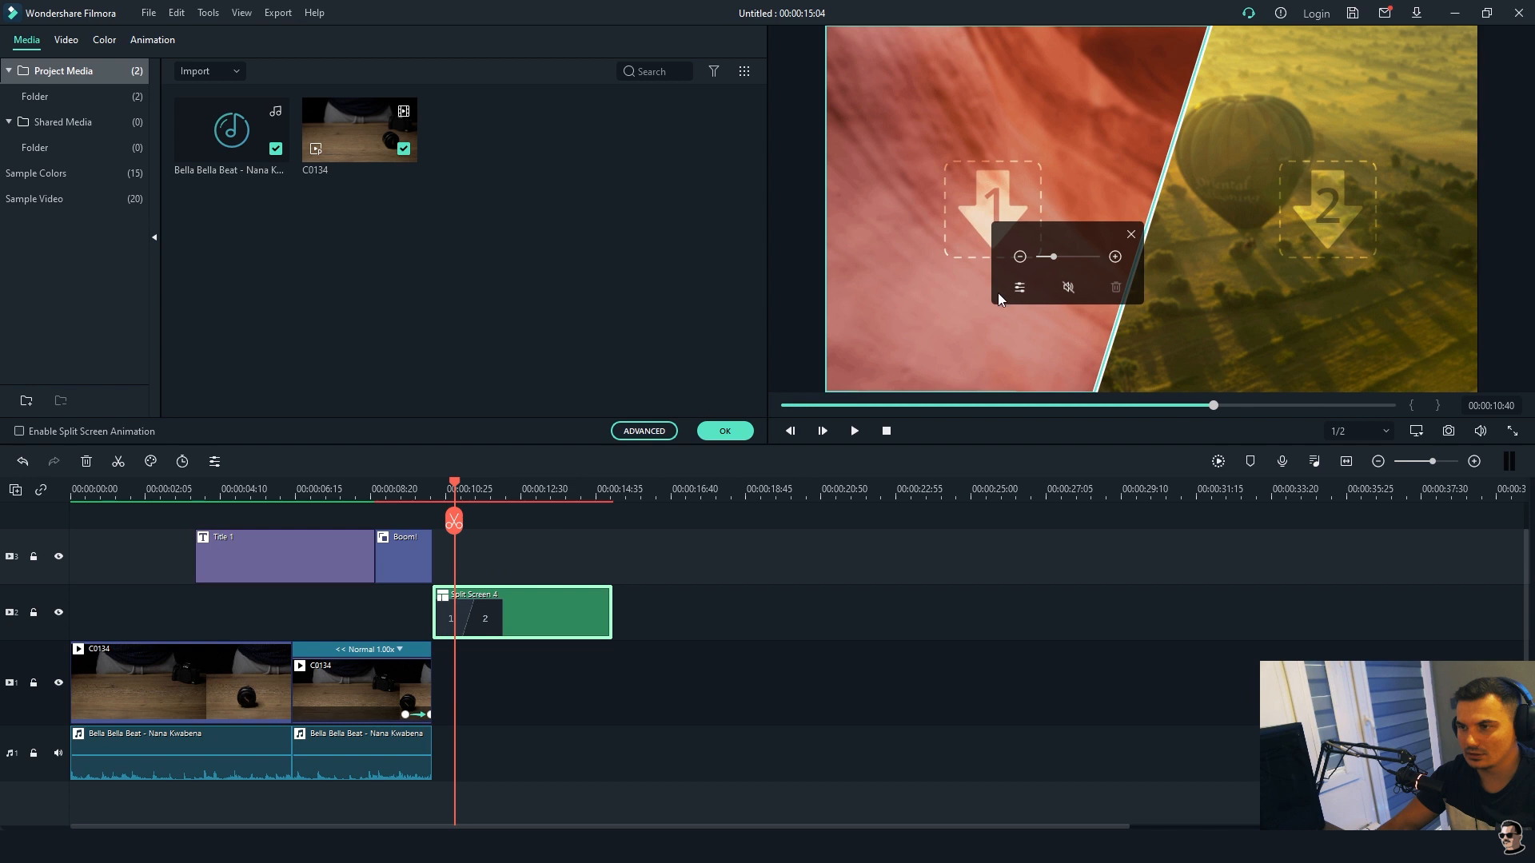
- Fill both panes of the split screen with the C0134 clip in the advanced editor, apply the edit and play it
{"action": "double_click", "coordinate": [1025, 312]}
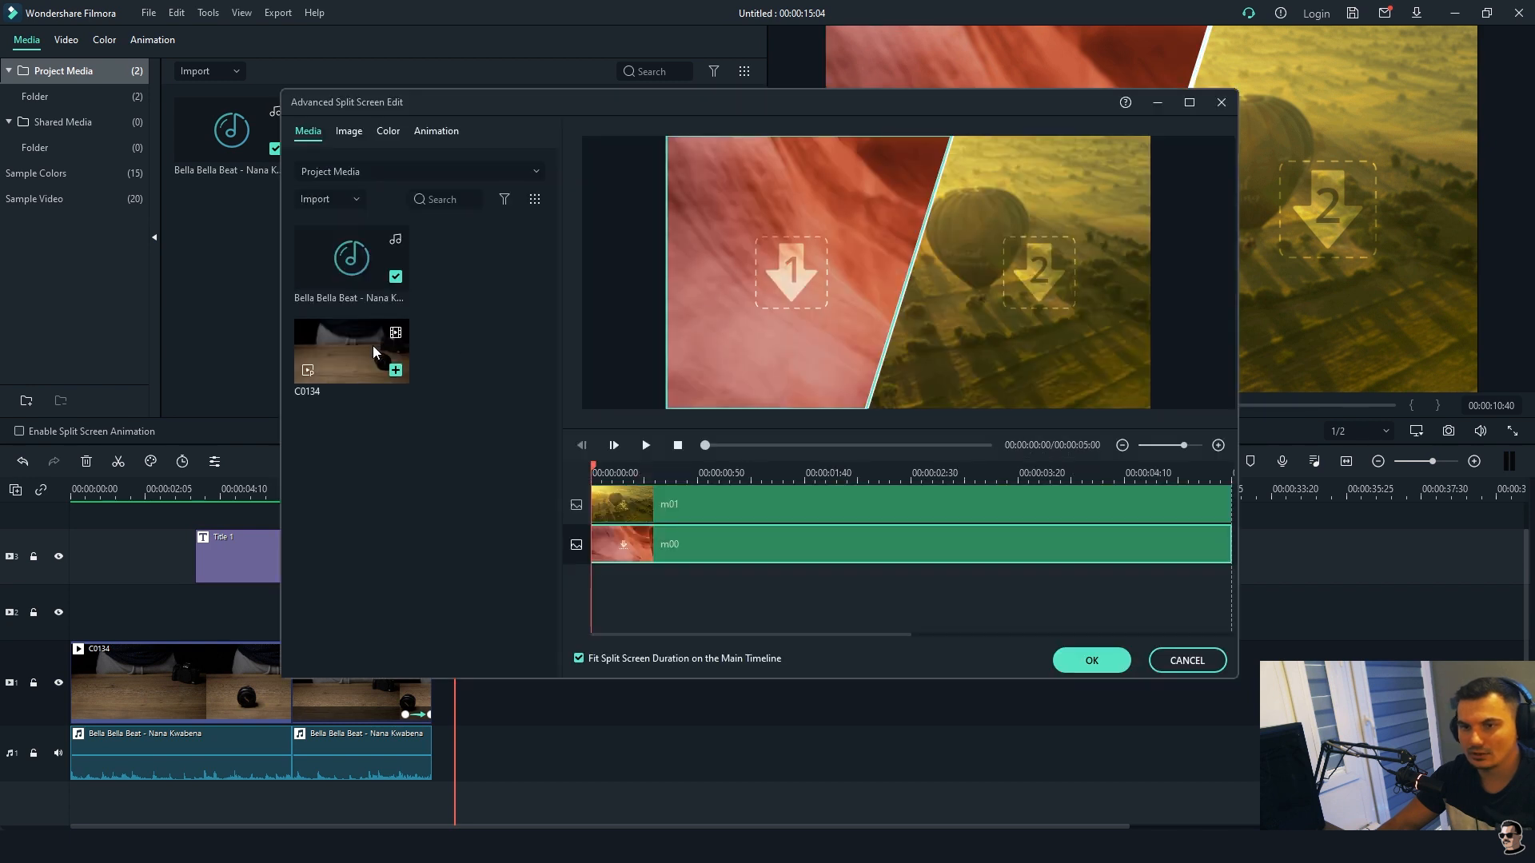
{"action": "left_click_drag", "start_coordinate": [342, 355], "coordinate": [618, 512]}
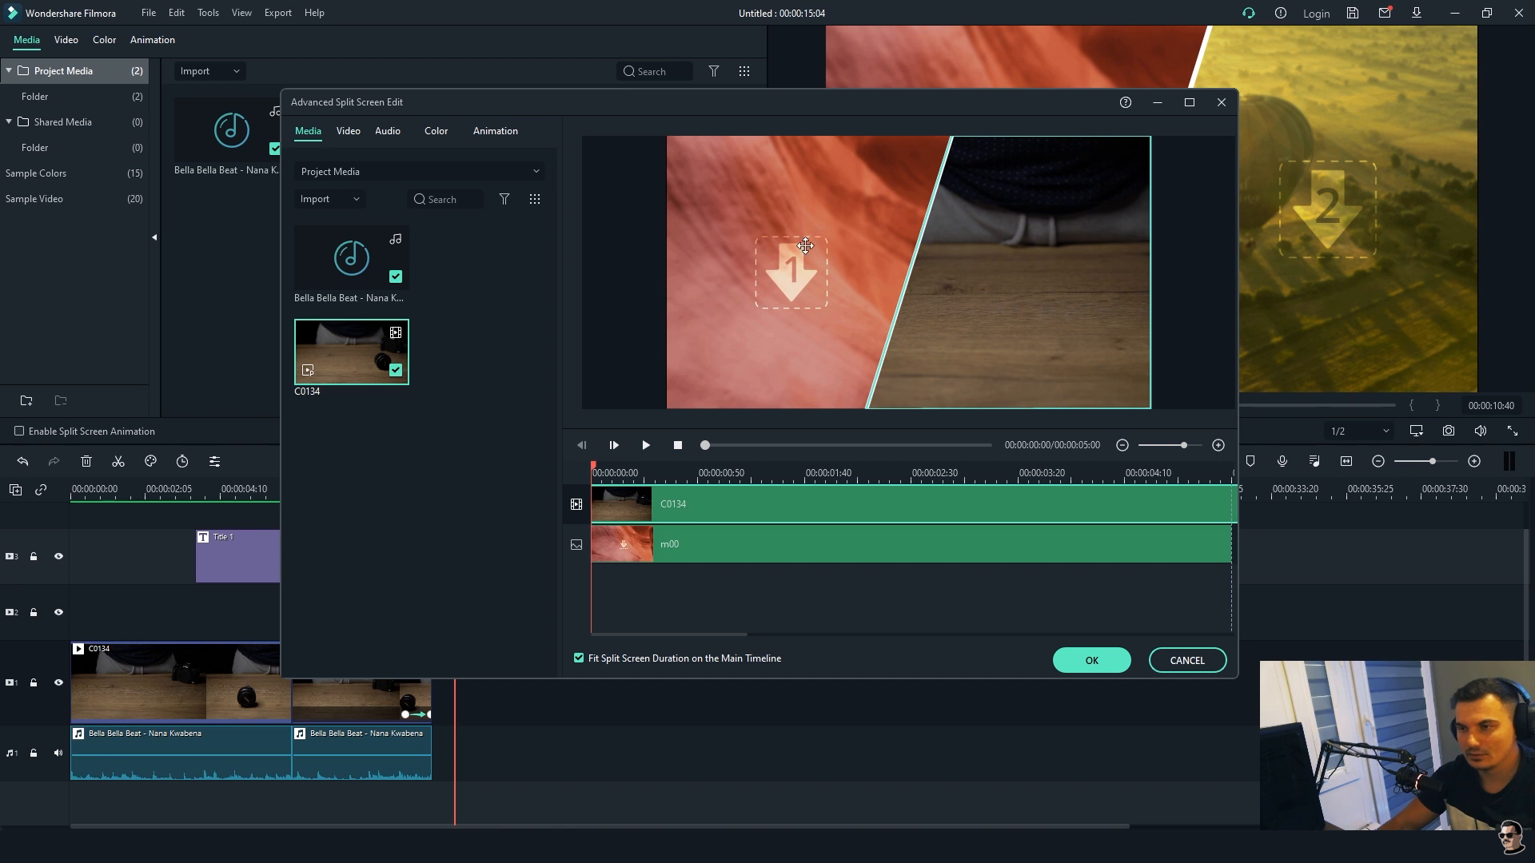
{"action": "left_click", "coordinate": [805, 245]}
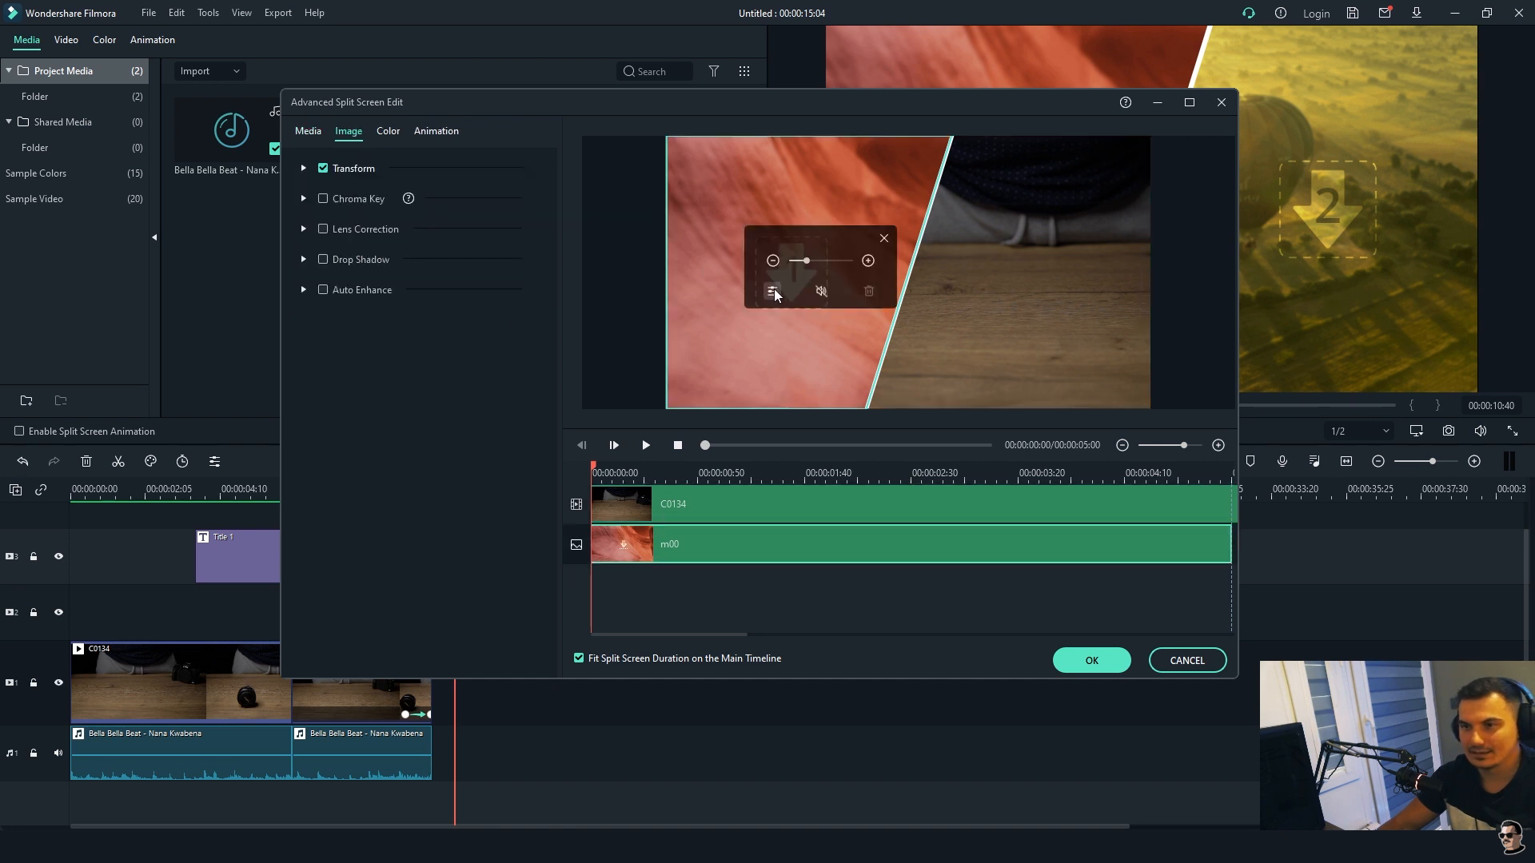
{"action": "left_click", "coordinate": [308, 131]}
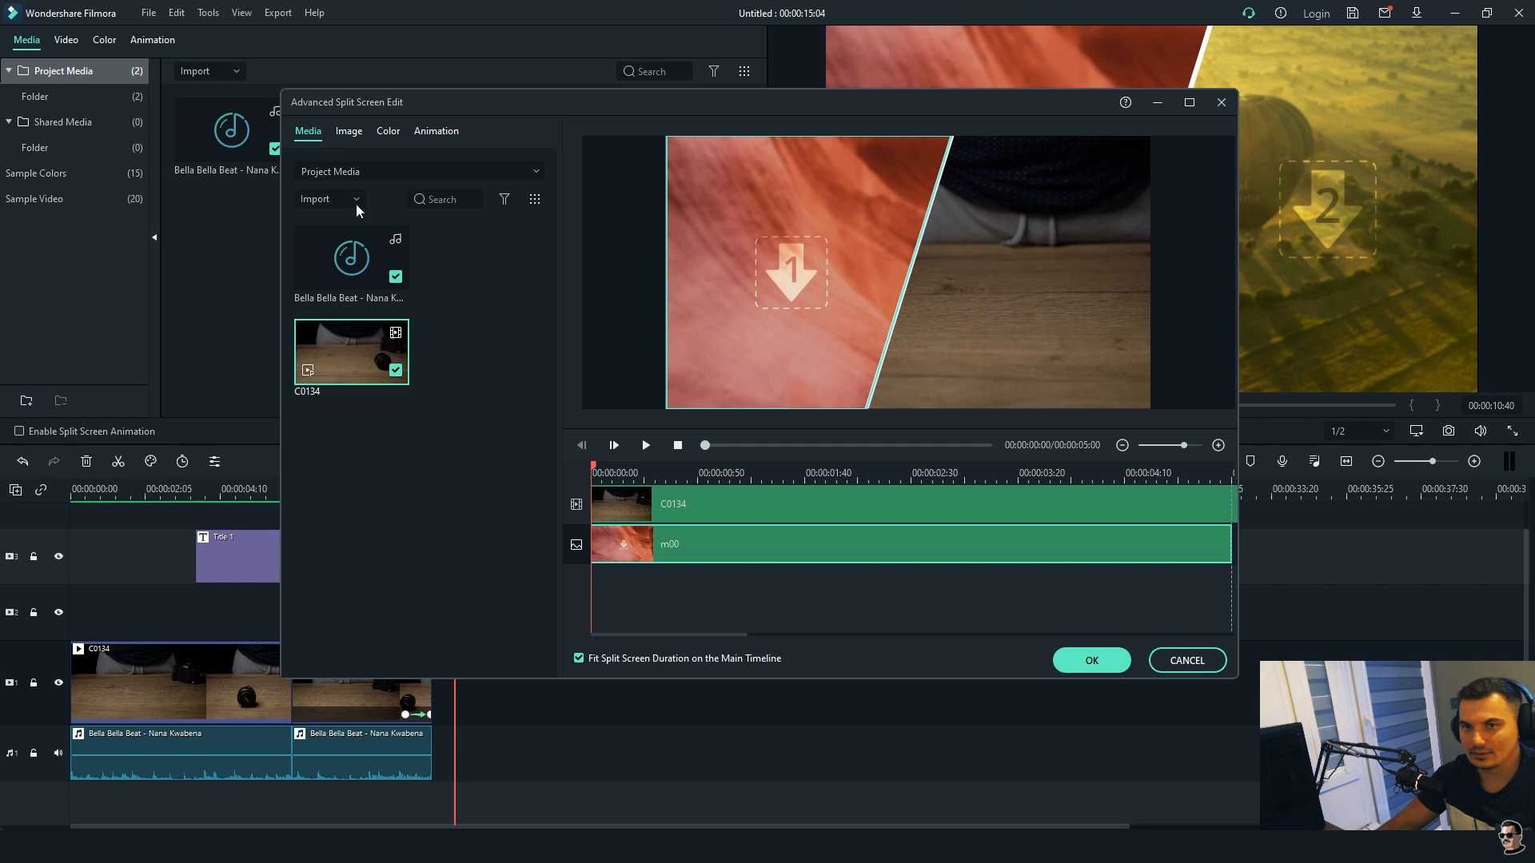
{"action": "left_click", "coordinate": [395, 369]}
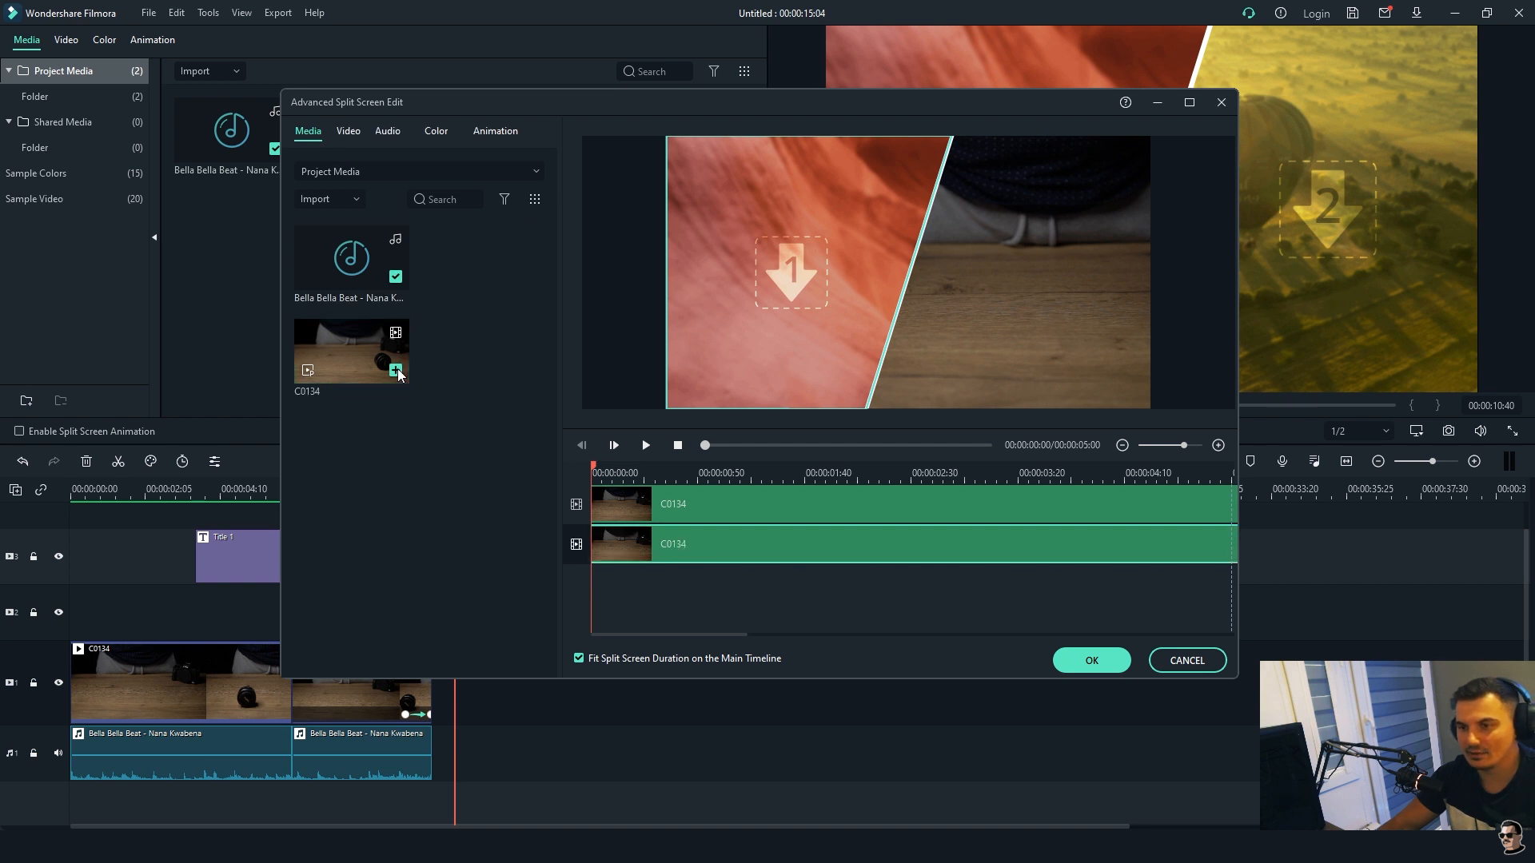
{"action": "left_click", "coordinate": [1081, 658]}
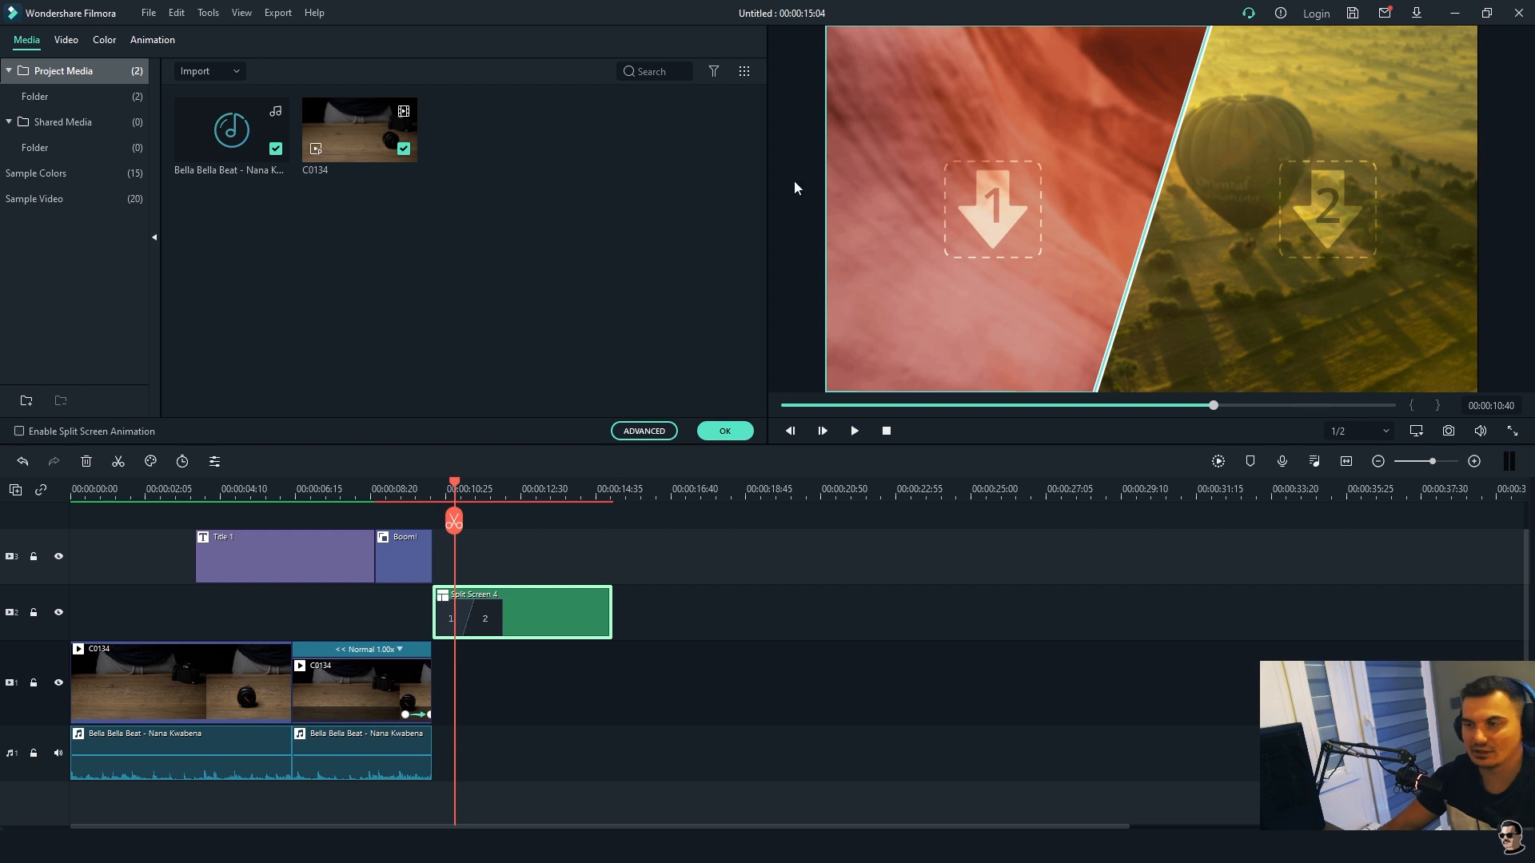
{"action": "left_click_drag", "start_coordinate": [457, 498], "coordinate": [438, 480]}
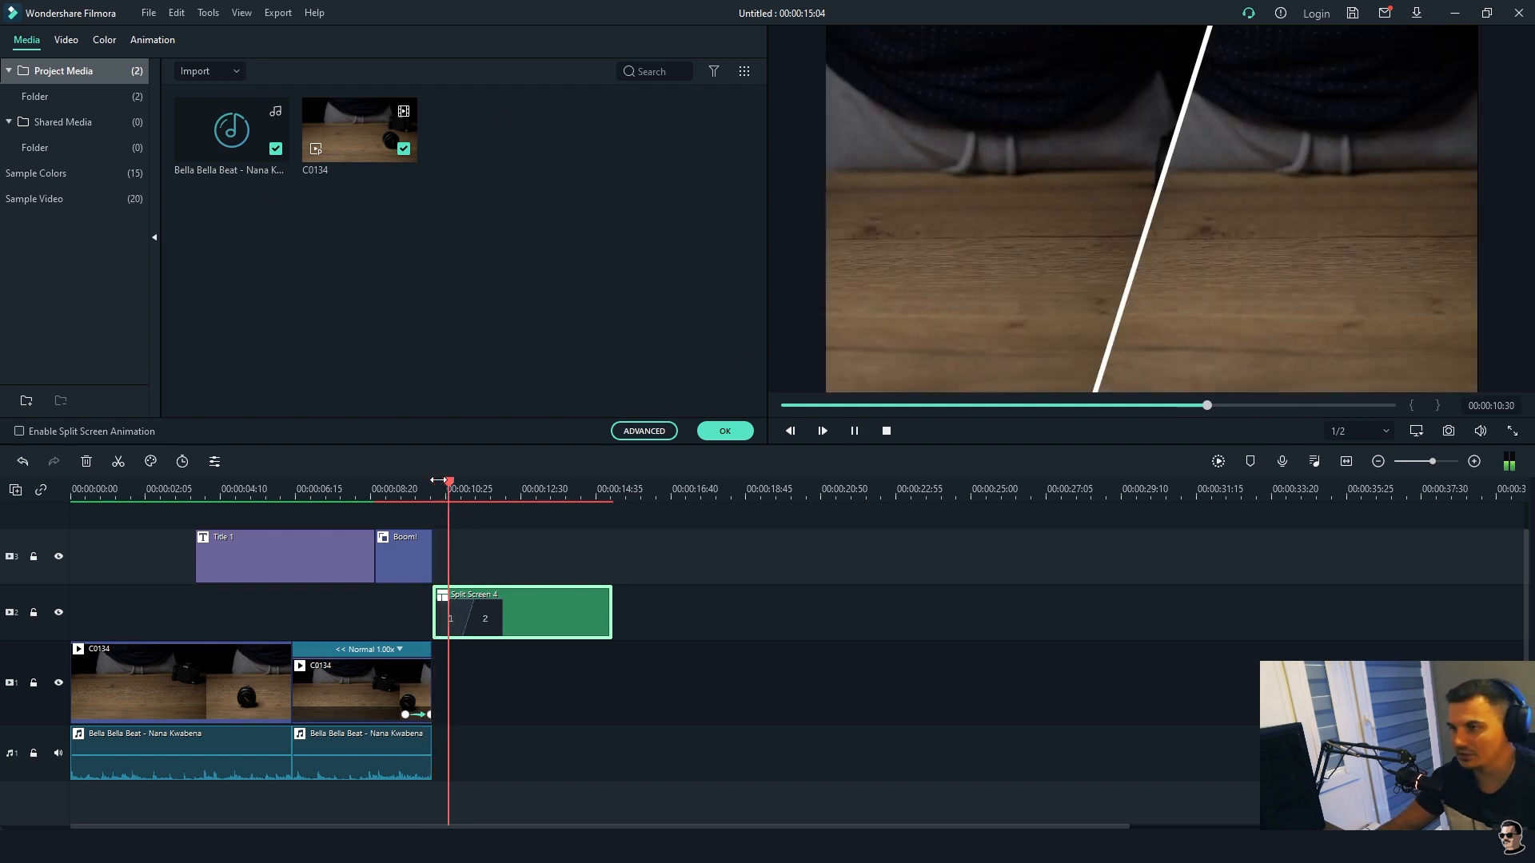
- Preview and delete the split screen on the second video track, close its settings and return to the project media
{"action": "key", "text": "space"}
{"action": "key", "text": "space"}
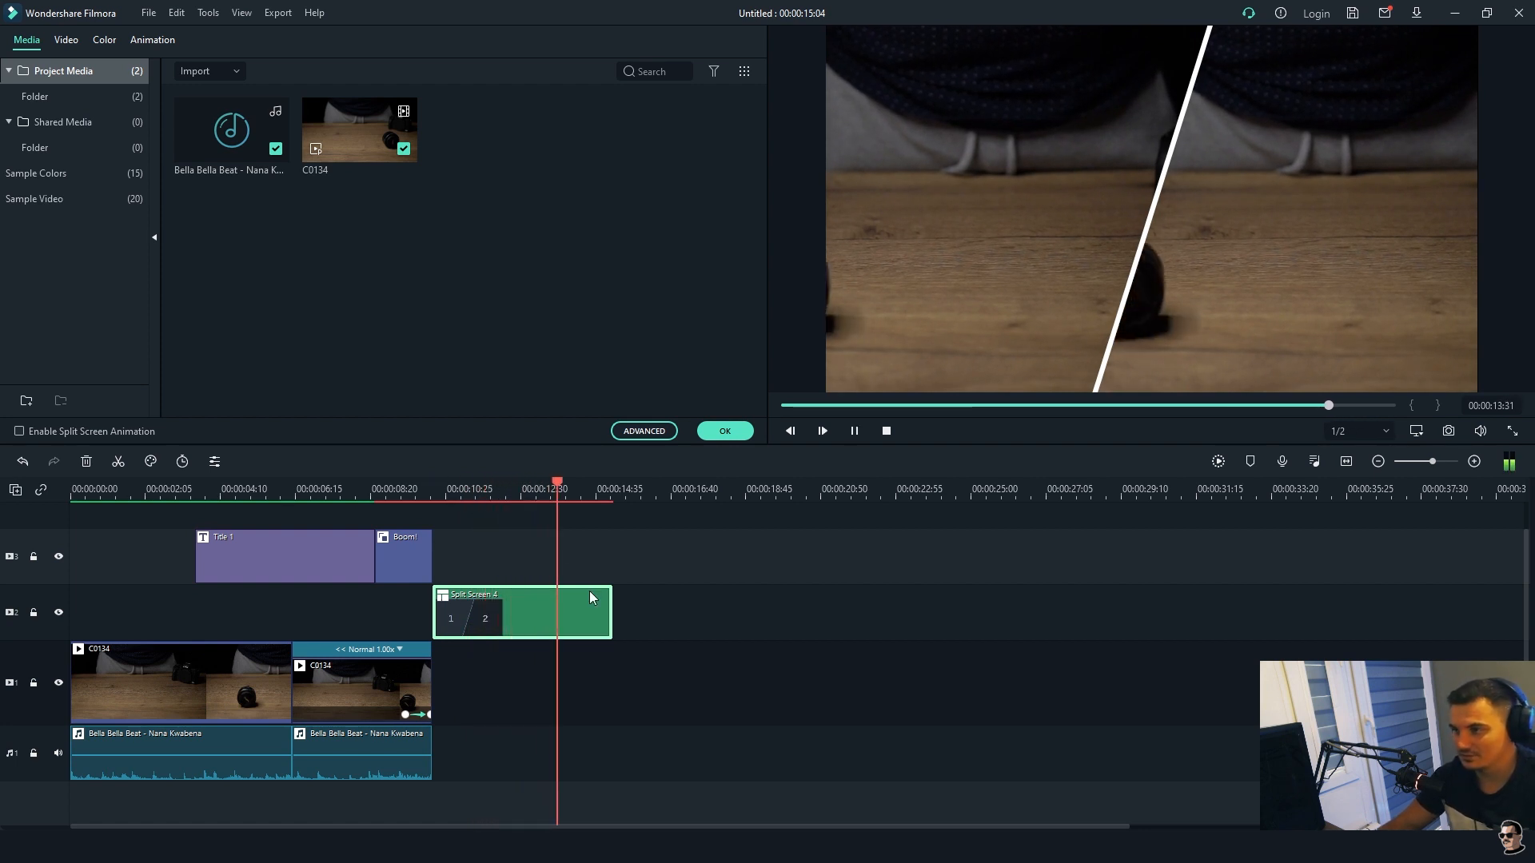
{"action": "left_click", "coordinate": [491, 546]}
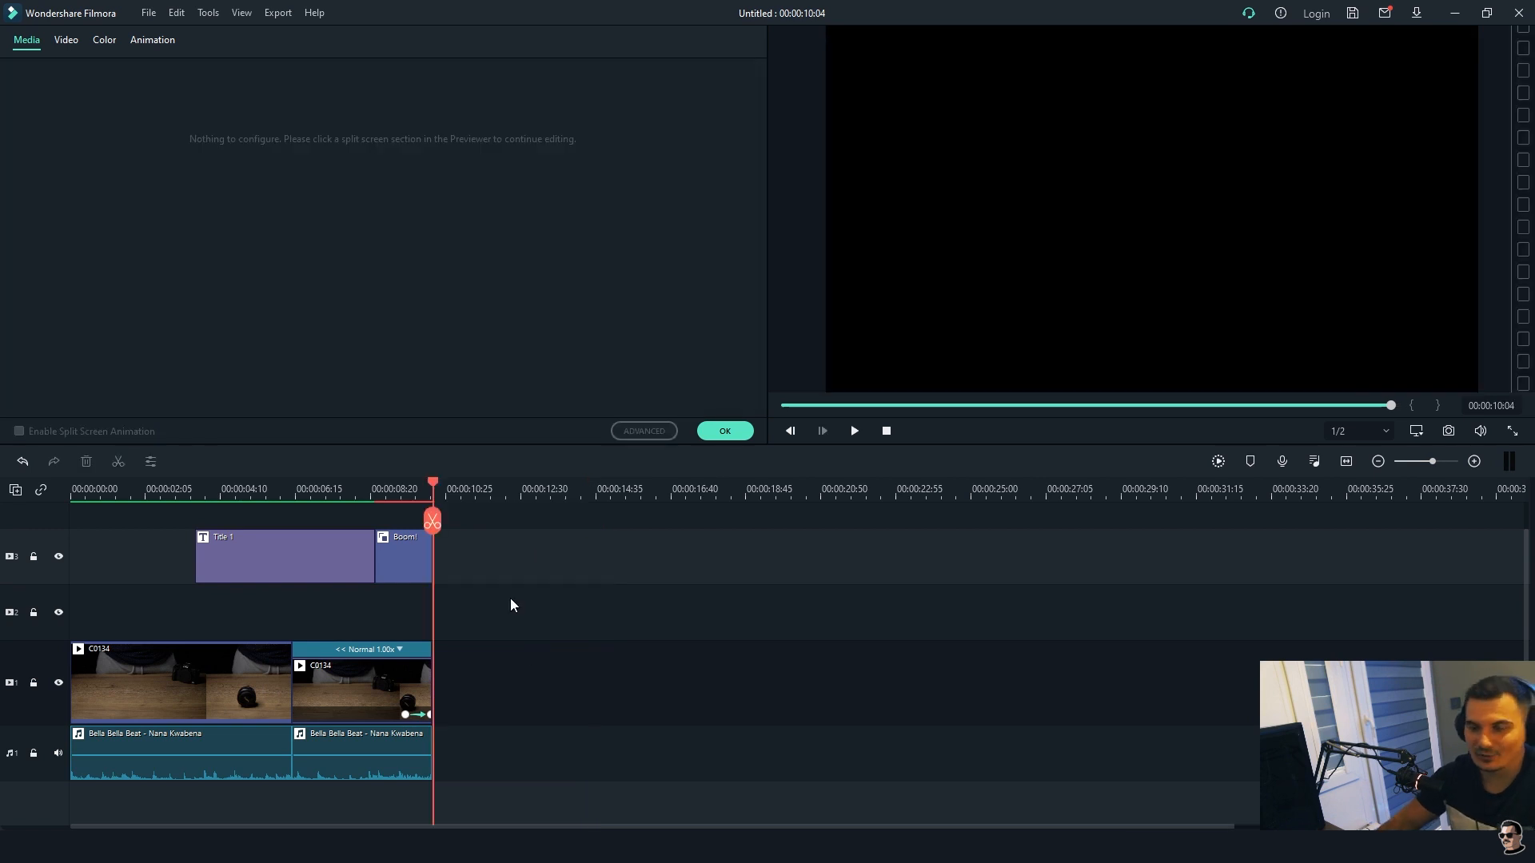
{"action": "left_click_drag", "start_coordinate": [440, 490], "coordinate": [71, 488]}
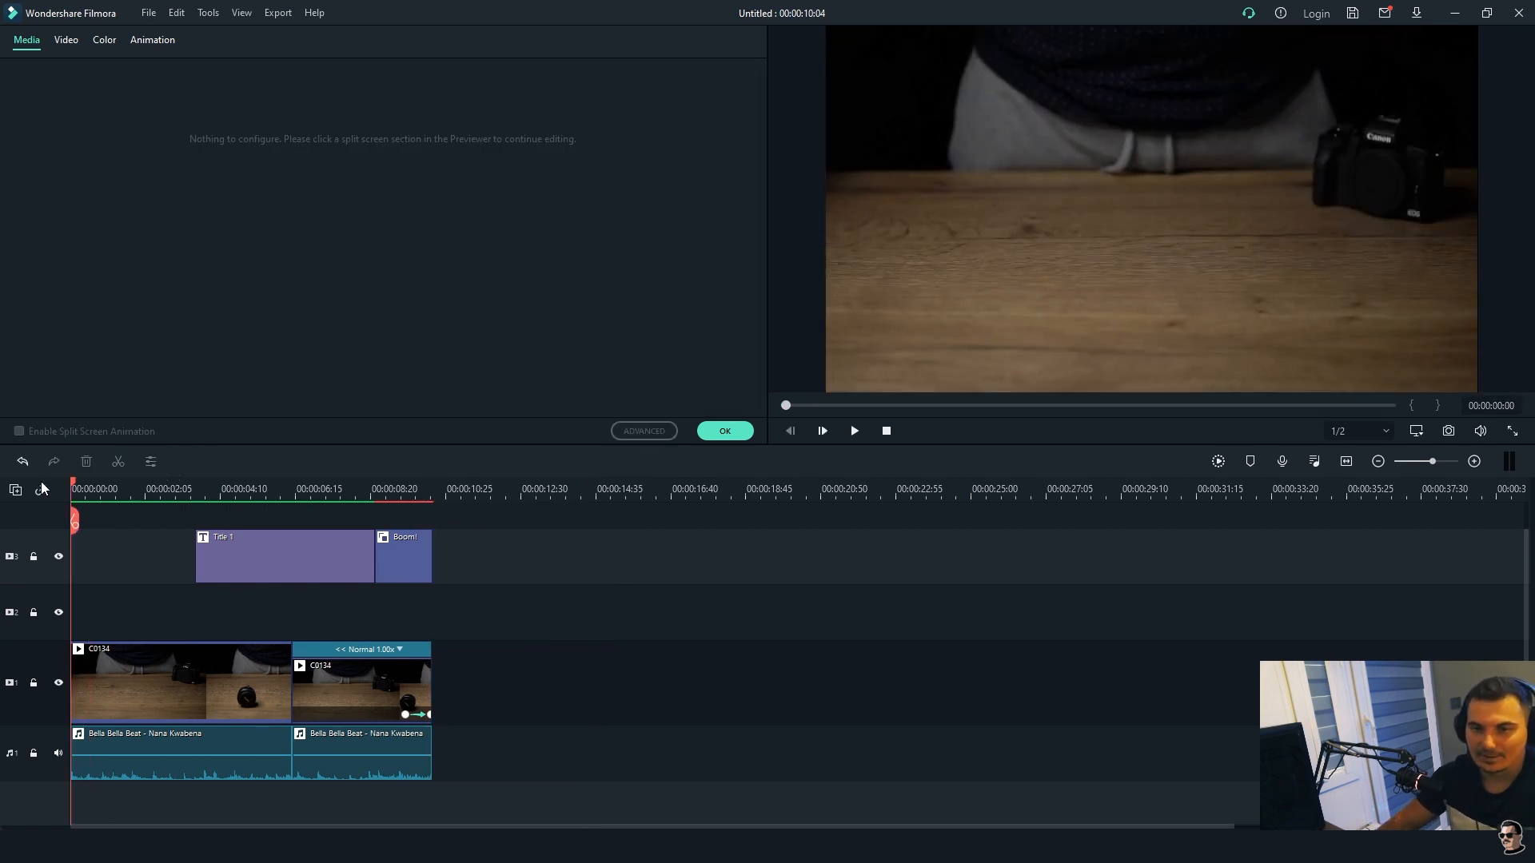
{"action": "left_click", "coordinate": [741, 433]}
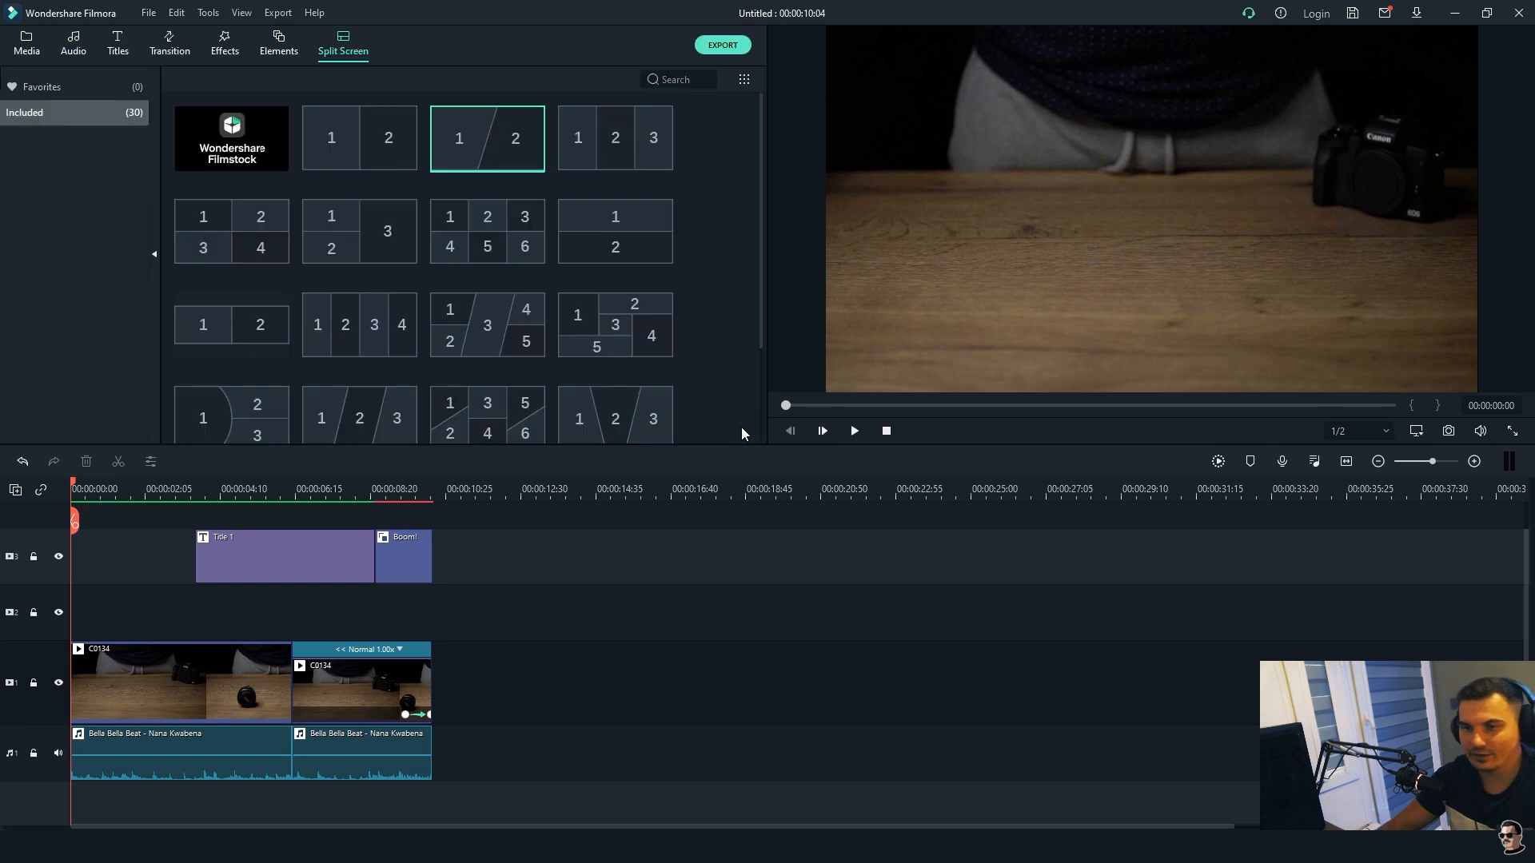
{"action": "left_click", "coordinate": [29, 50]}
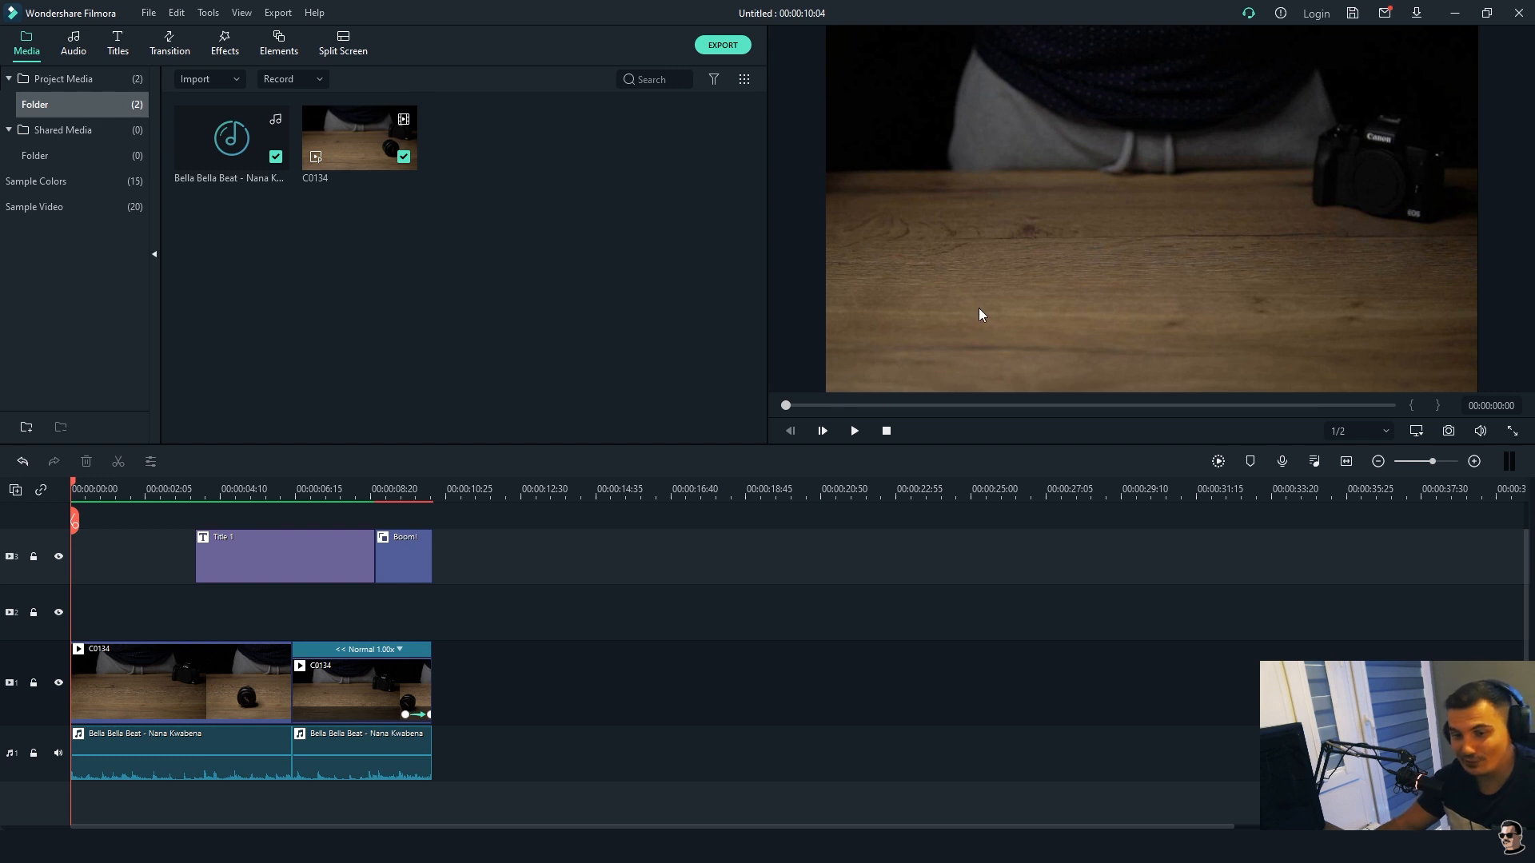
- Play the edit from the start and replay the beginning of the reversed second C0134 clip
{"action": "key", "text": "space"}
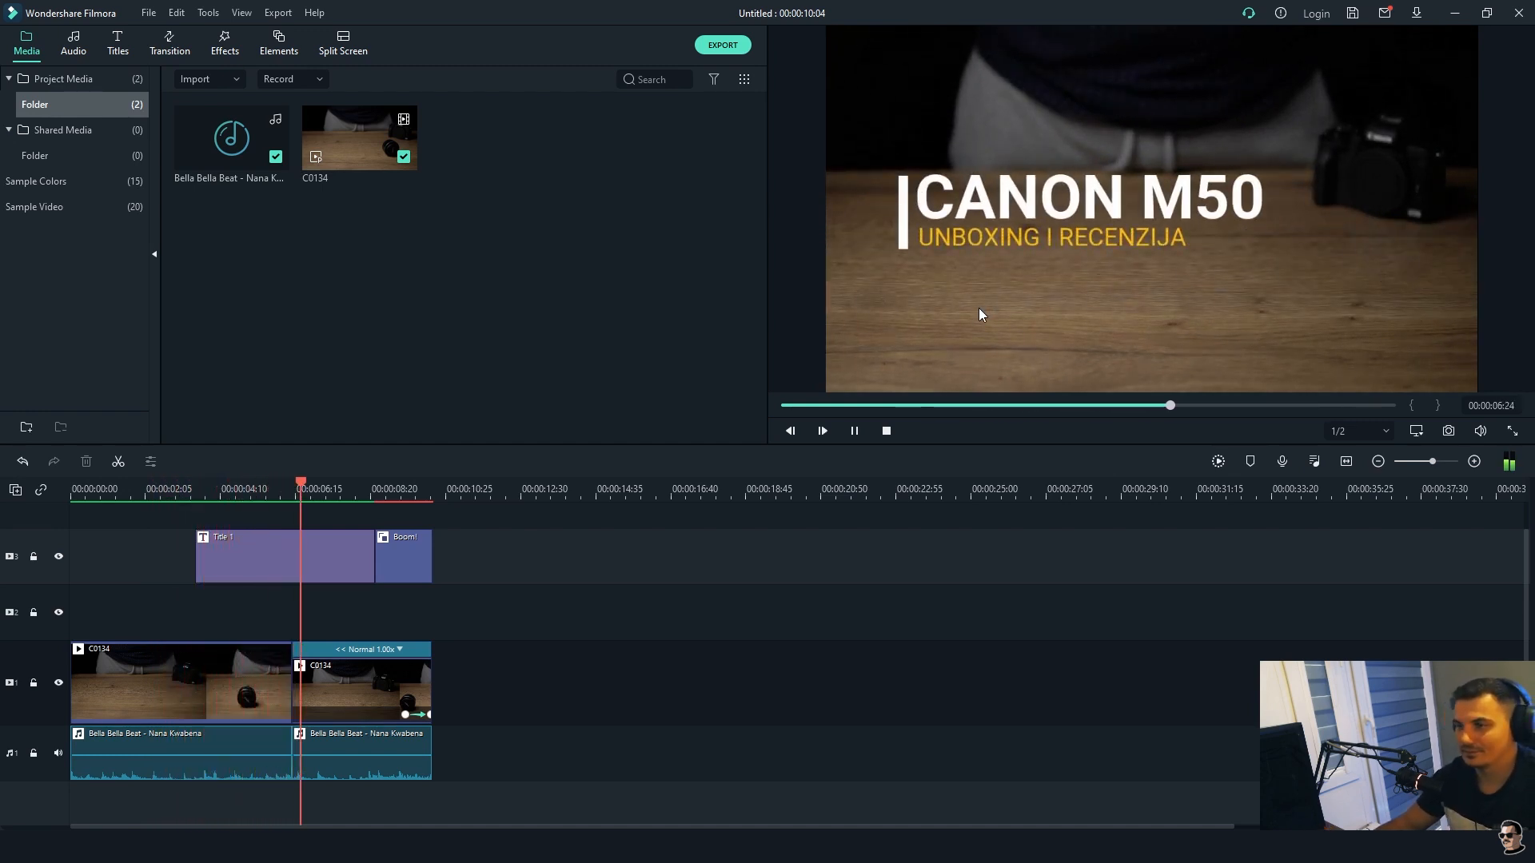
{"action": "key", "text": "space"}
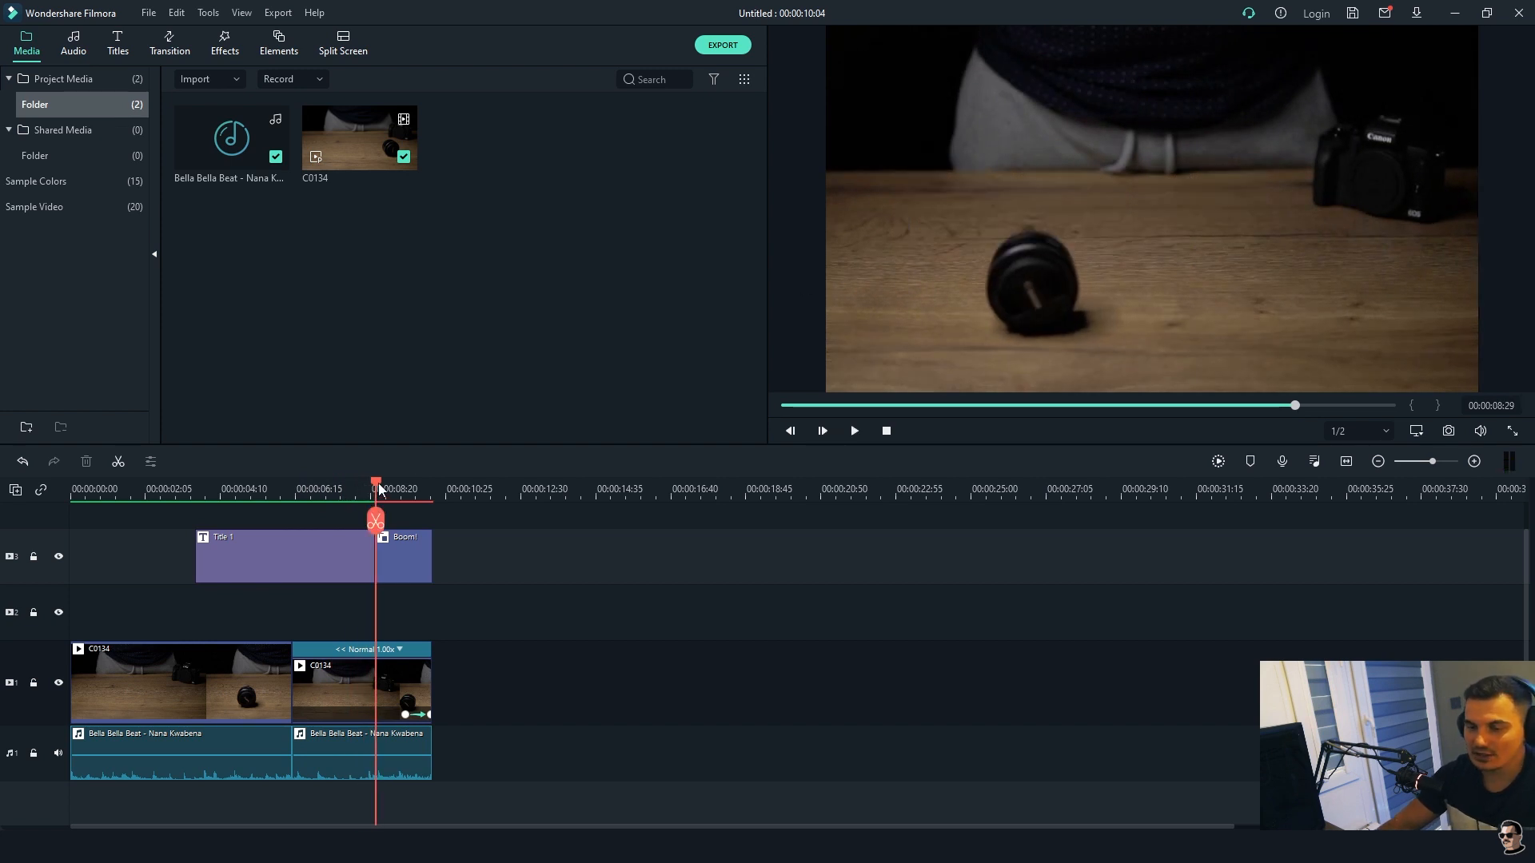
{"action": "left_click", "coordinate": [307, 489]}
{"action": "left_click", "coordinate": [346, 683]}
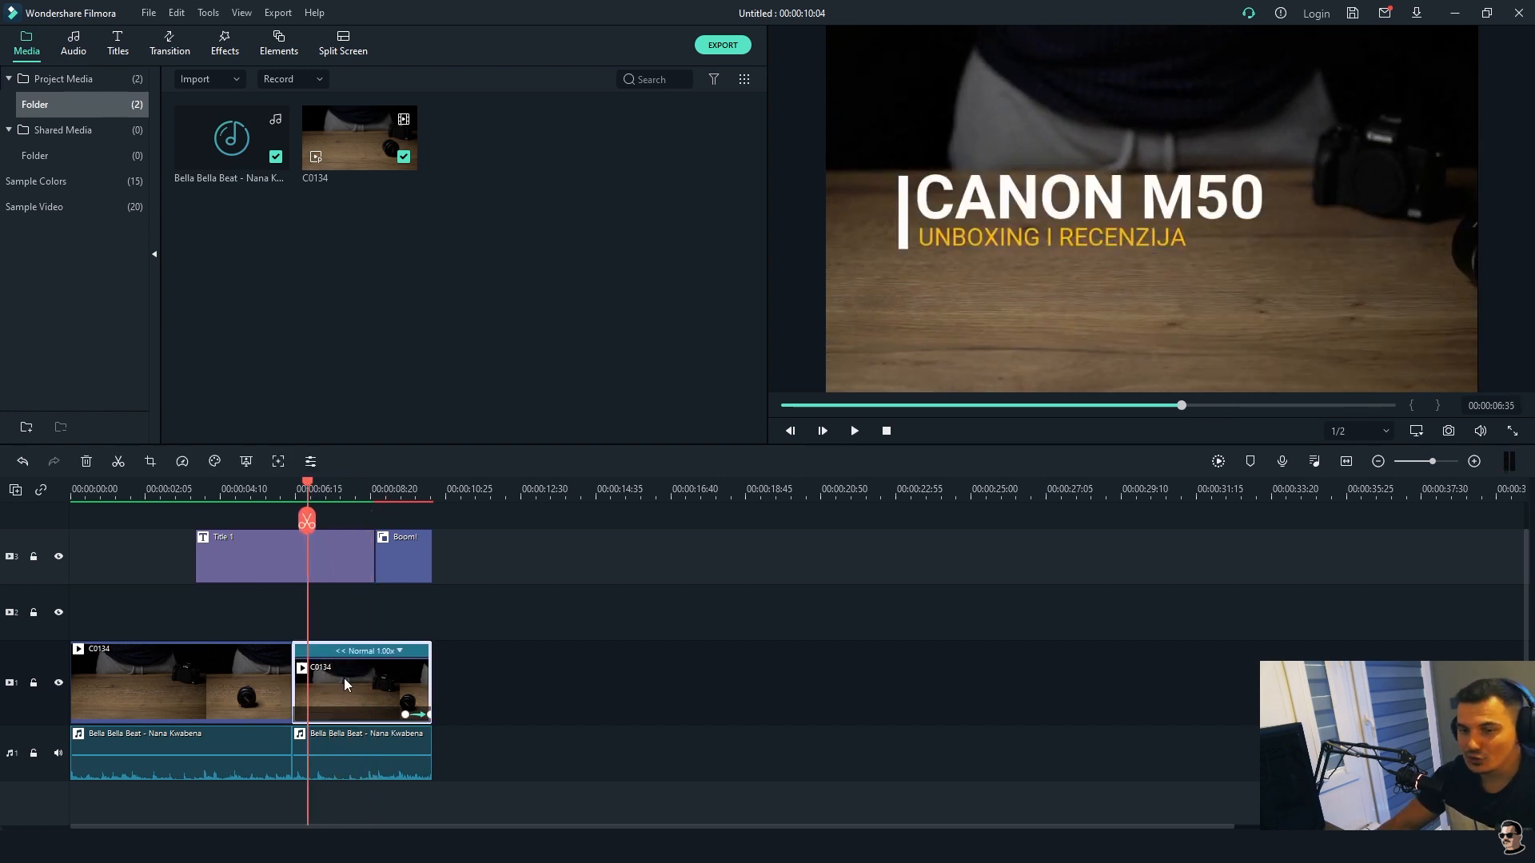
{"action": "key", "text": "space"}
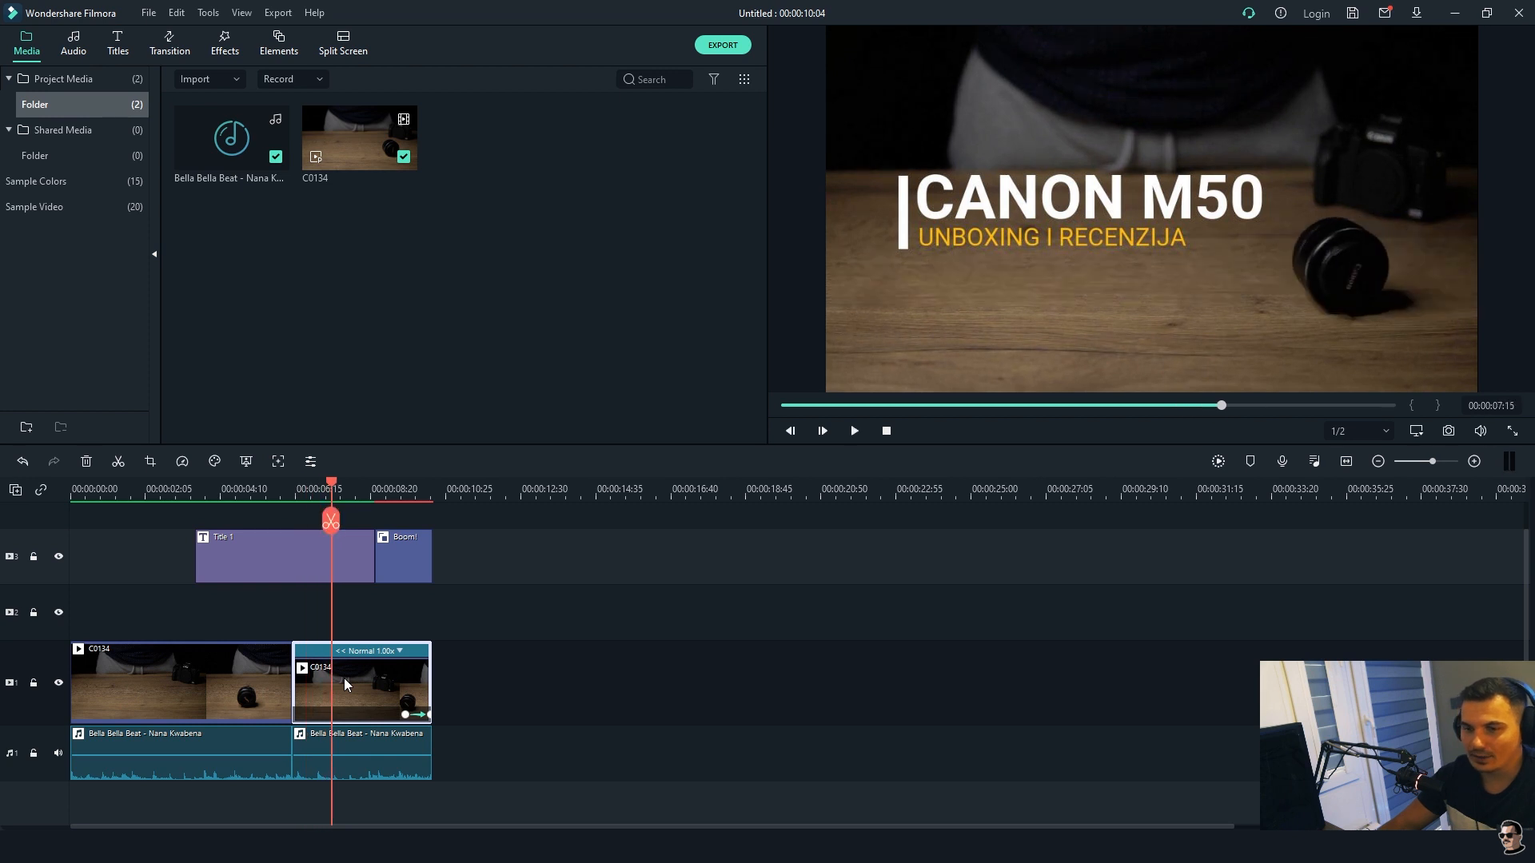
- Slow the reversed second C0134 clip to 0.49x speed, keeping reverse and ripple edit enabled
{"action": "right_click", "coordinate": [344, 678]}
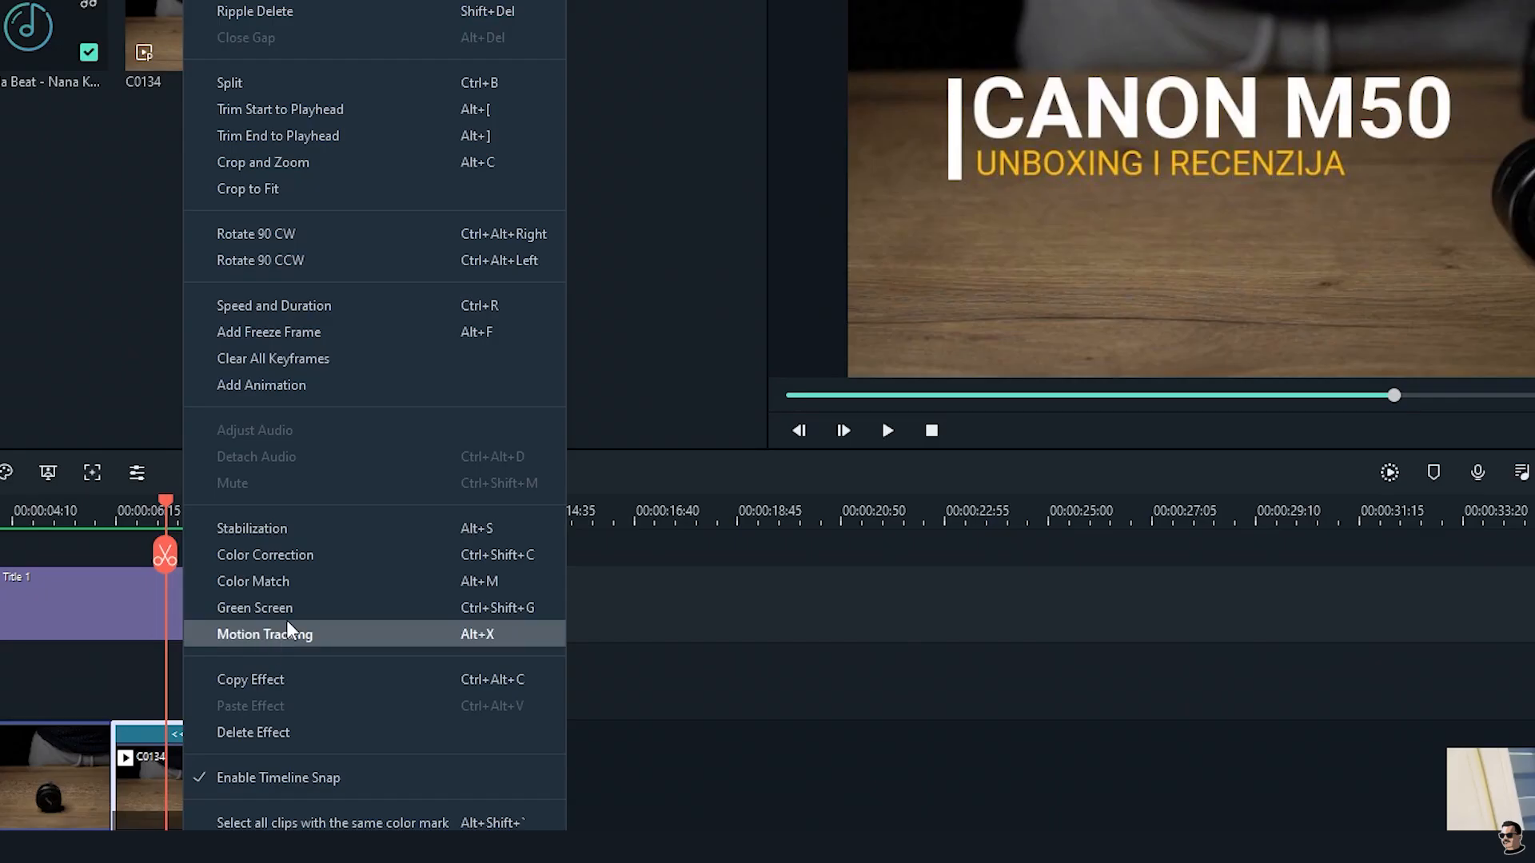
{"action": "left_click", "coordinate": [276, 312]}
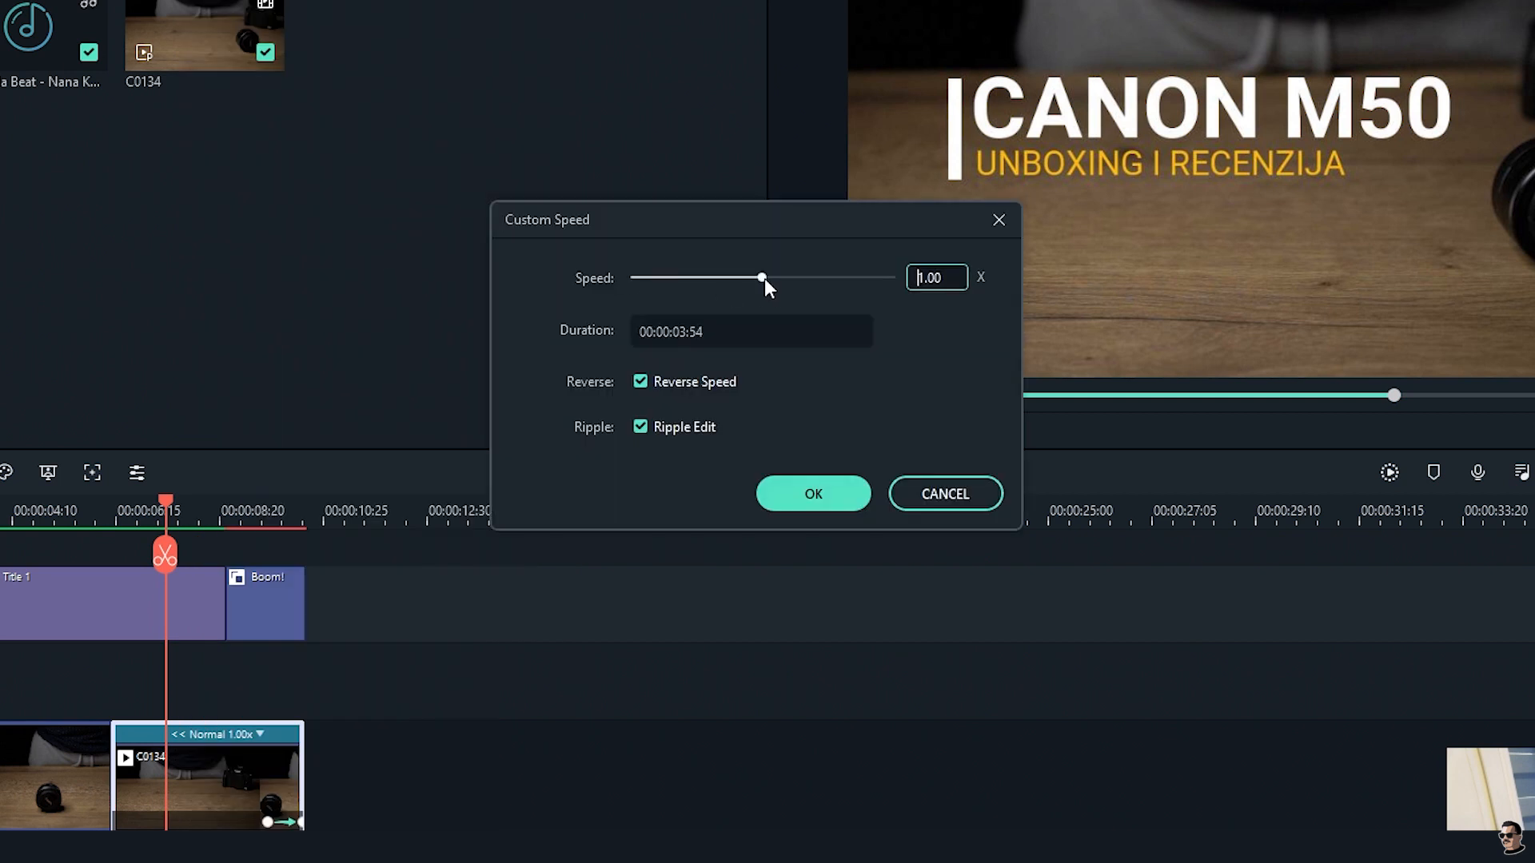
{"action": "left_click_drag", "start_coordinate": [765, 278], "coordinate": [696, 276]}
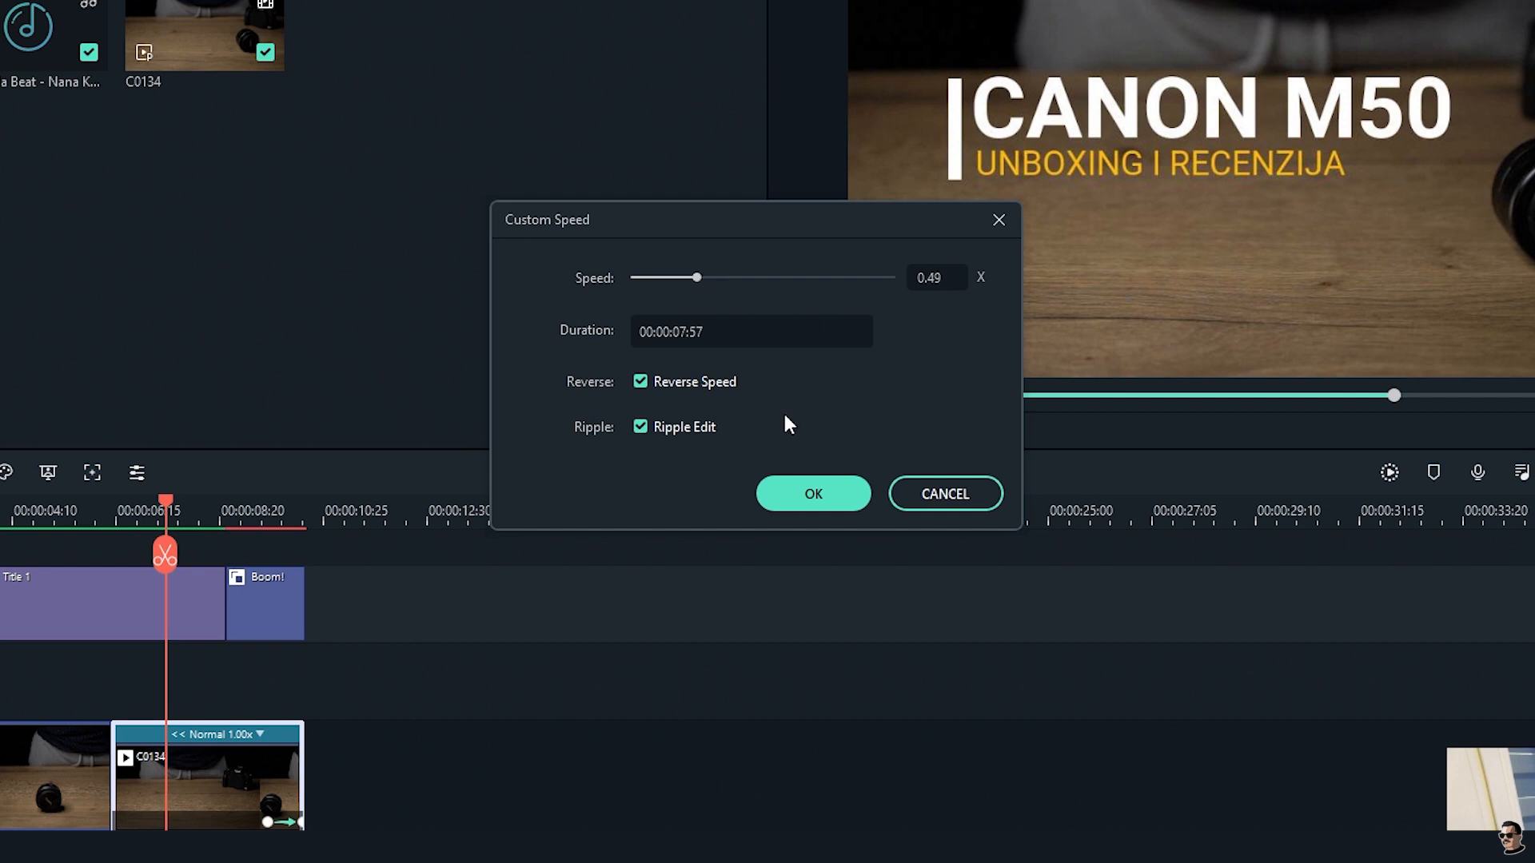
{"action": "left_click", "coordinate": [814, 501]}
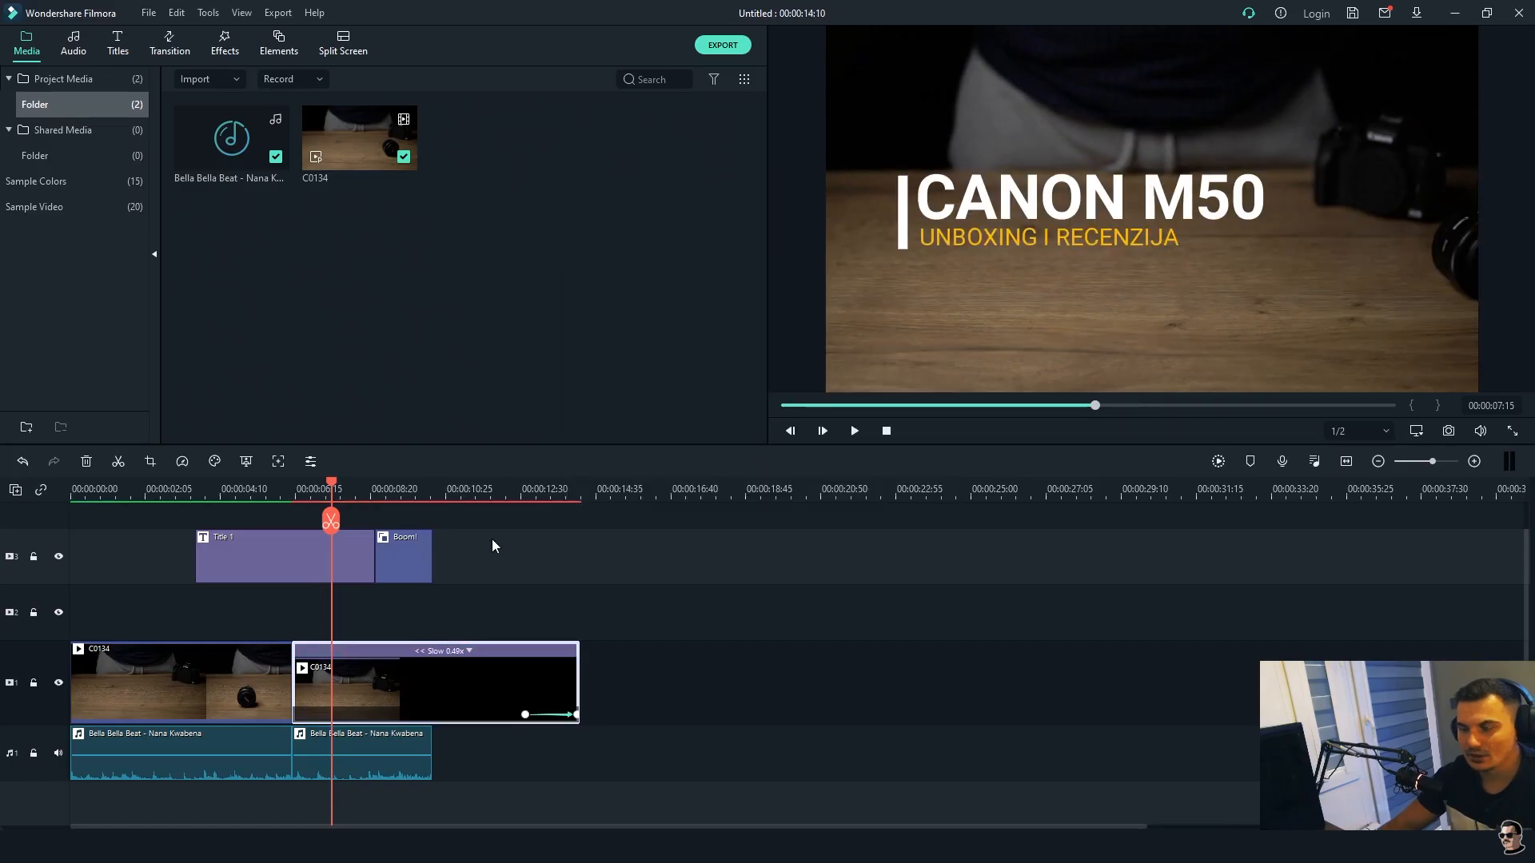
- Render the timeline preview of the edit with the slowed clip
{"action": "left_click_drag", "start_coordinate": [335, 486], "coordinate": [314, 486]}
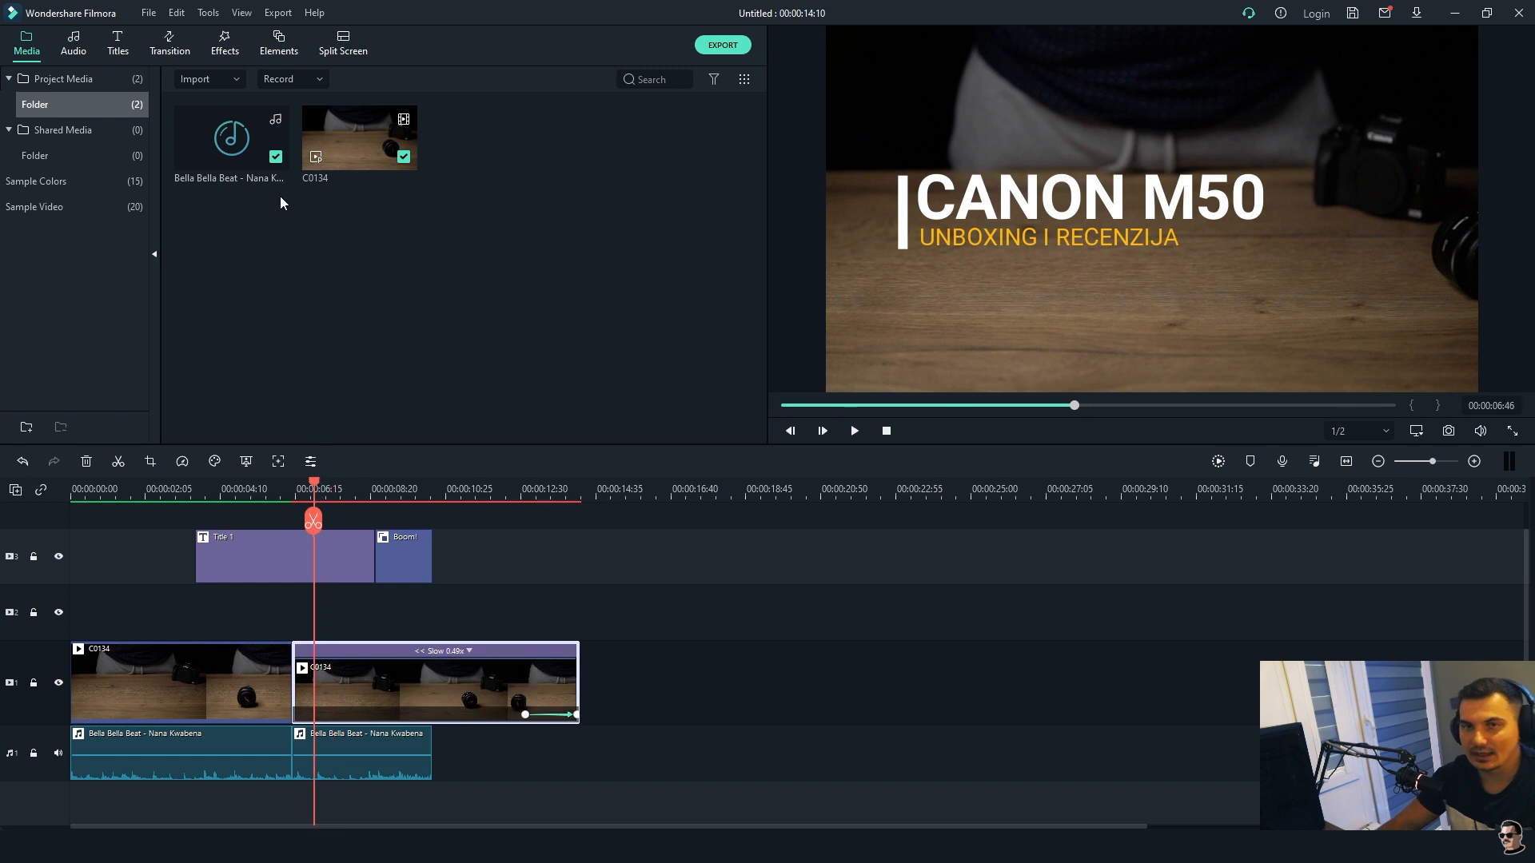
{"action": "left_click", "coordinate": [147, 14]}
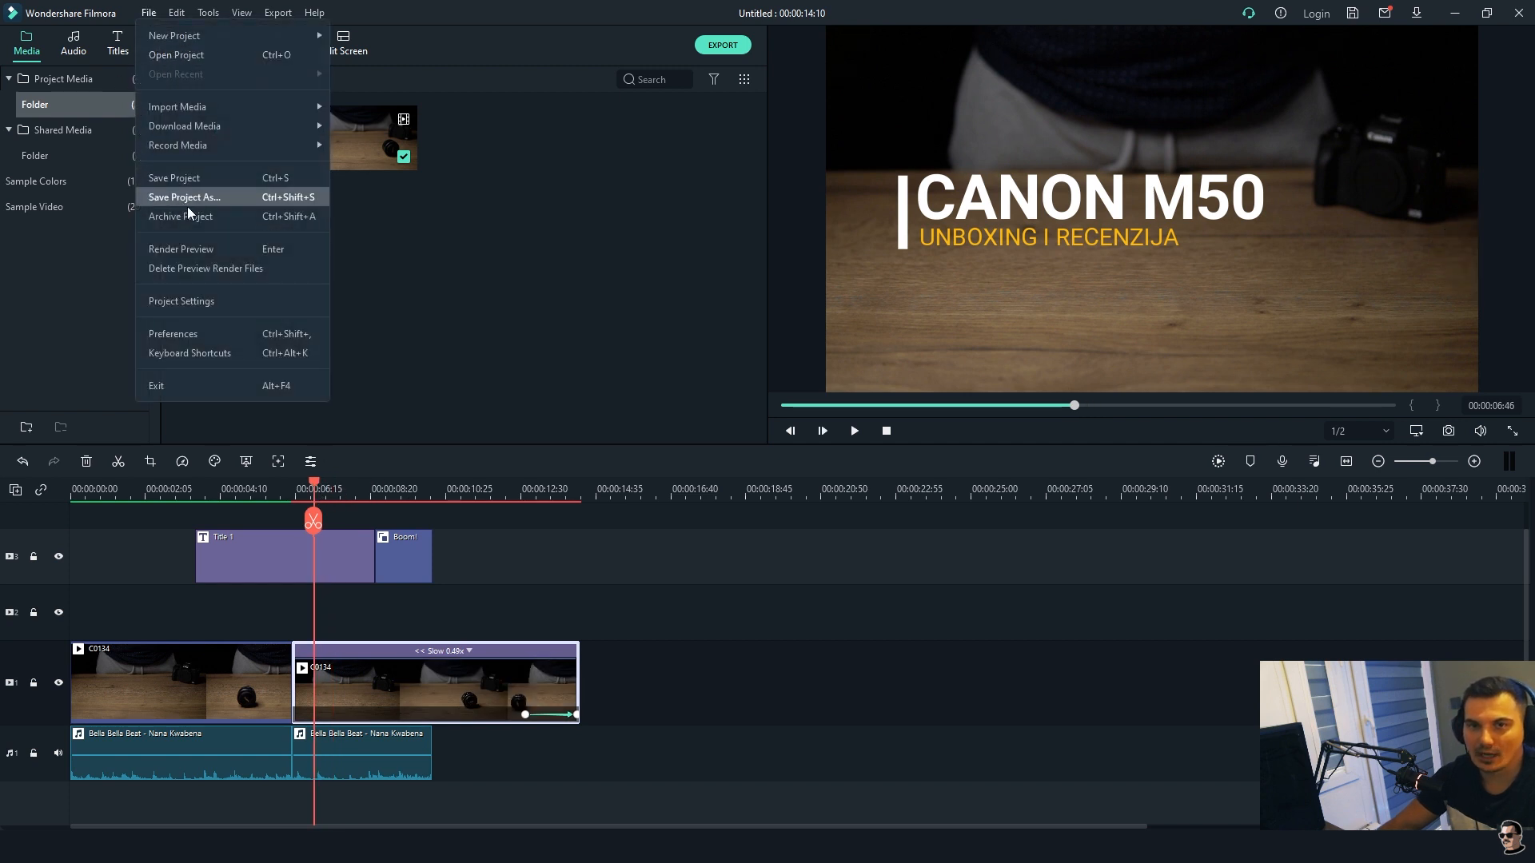
{"action": "left_click", "coordinate": [196, 250]}
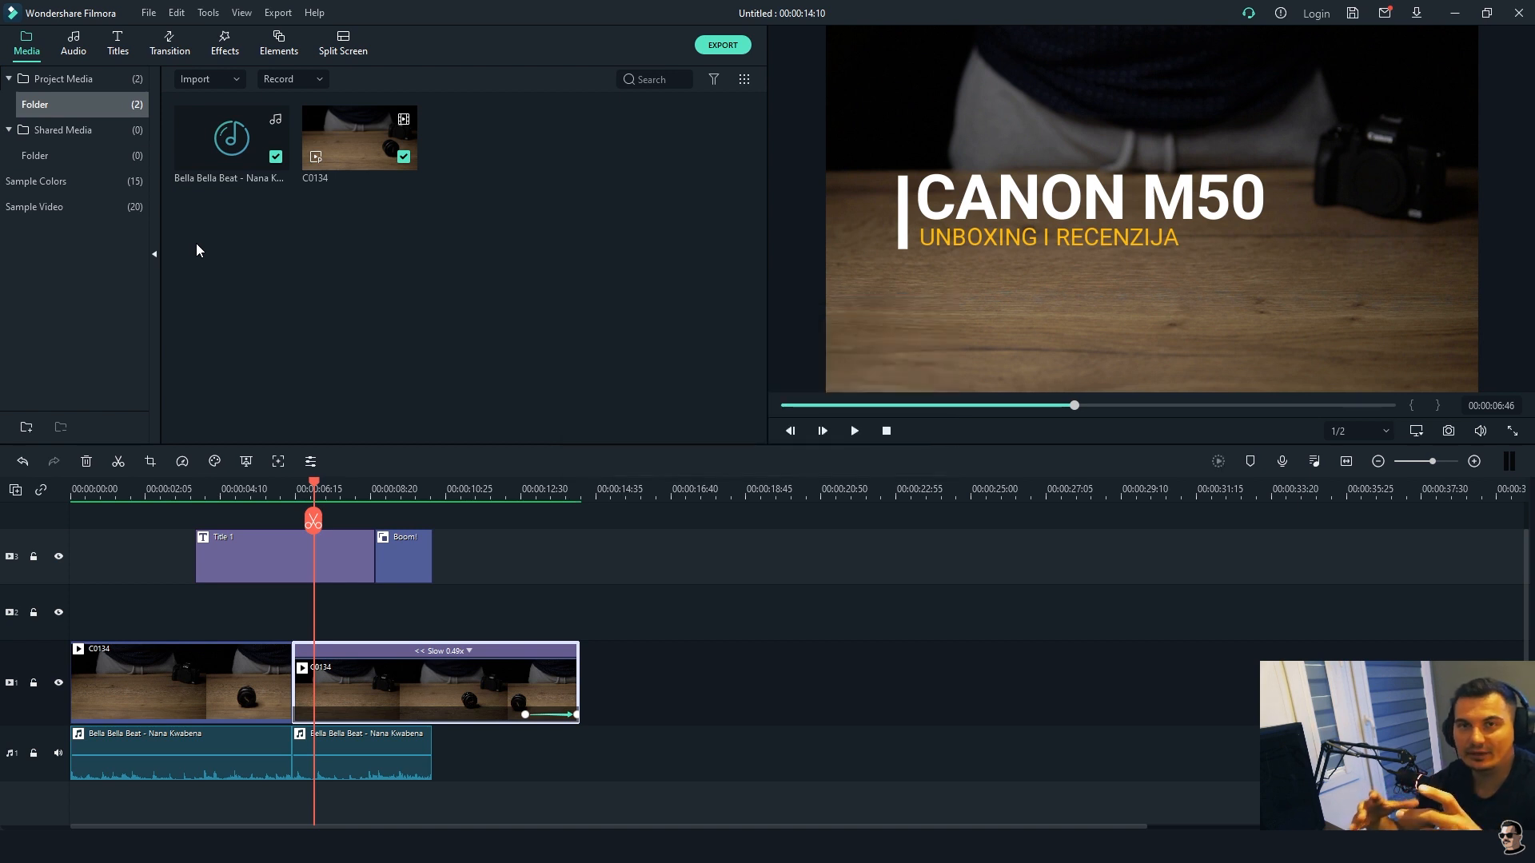
- Play the rendered edit from just before the slowed C0134 clip to check the slow motion and music
{"action": "left_click", "coordinate": [381, 747]}
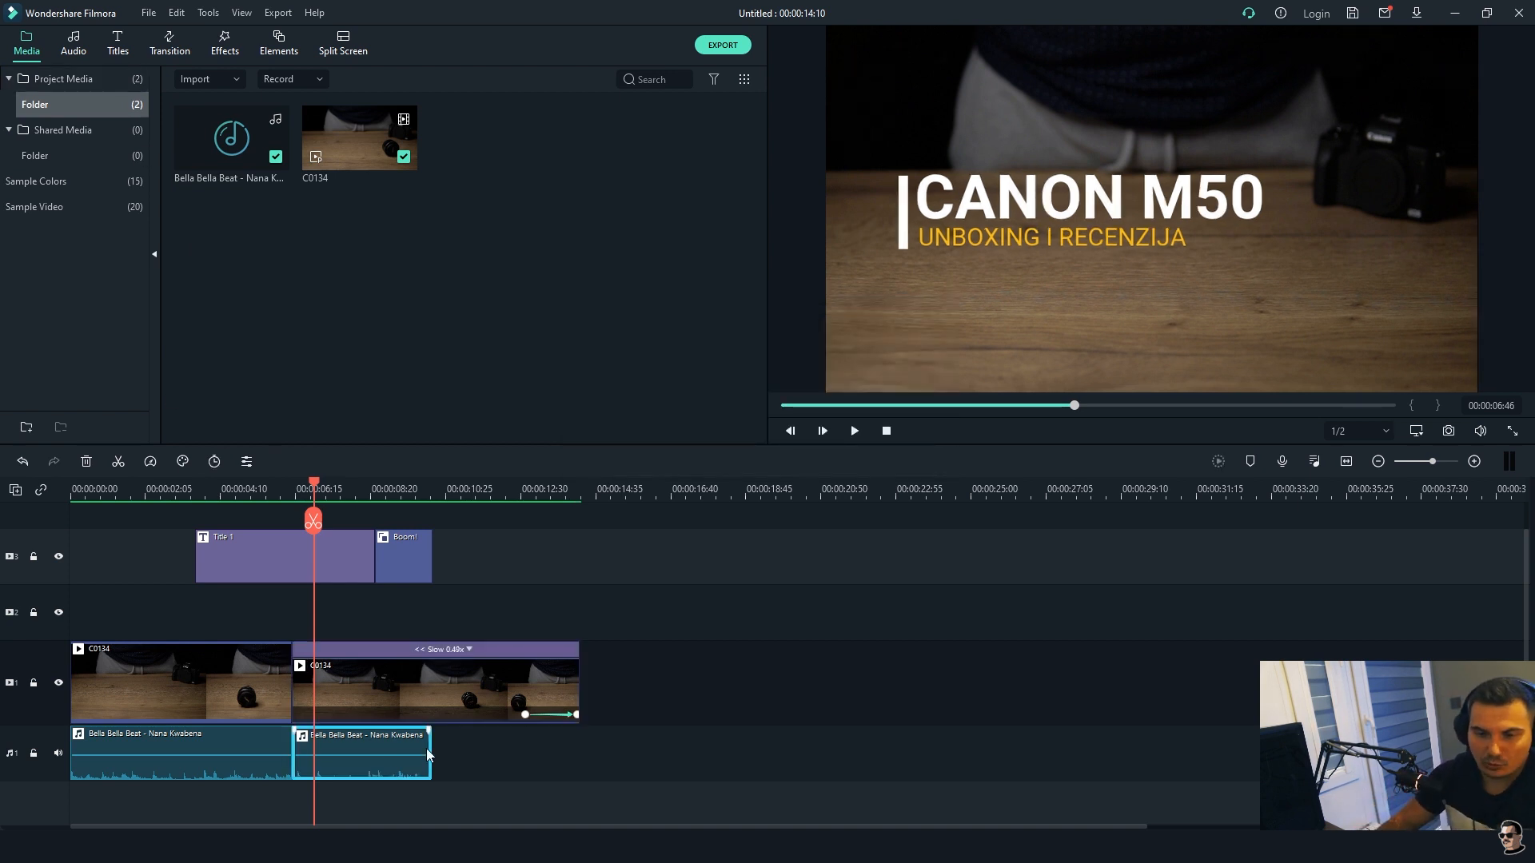
{"action": "left_click_drag", "start_coordinate": [314, 484], "coordinate": [279, 484]}
{"action": "key", "text": "space"}
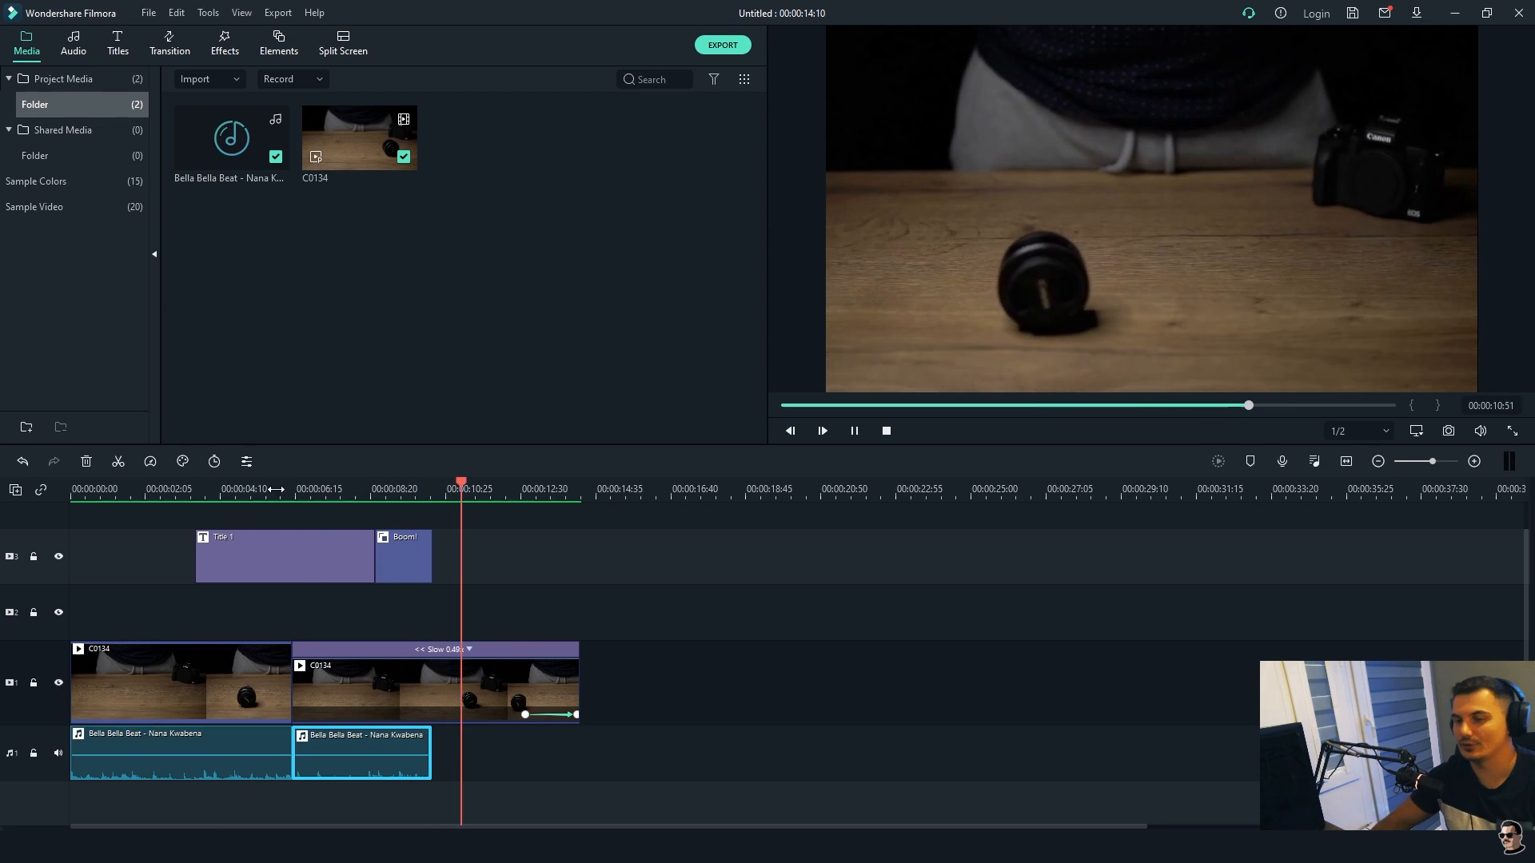
{"action": "key", "text": "space"}
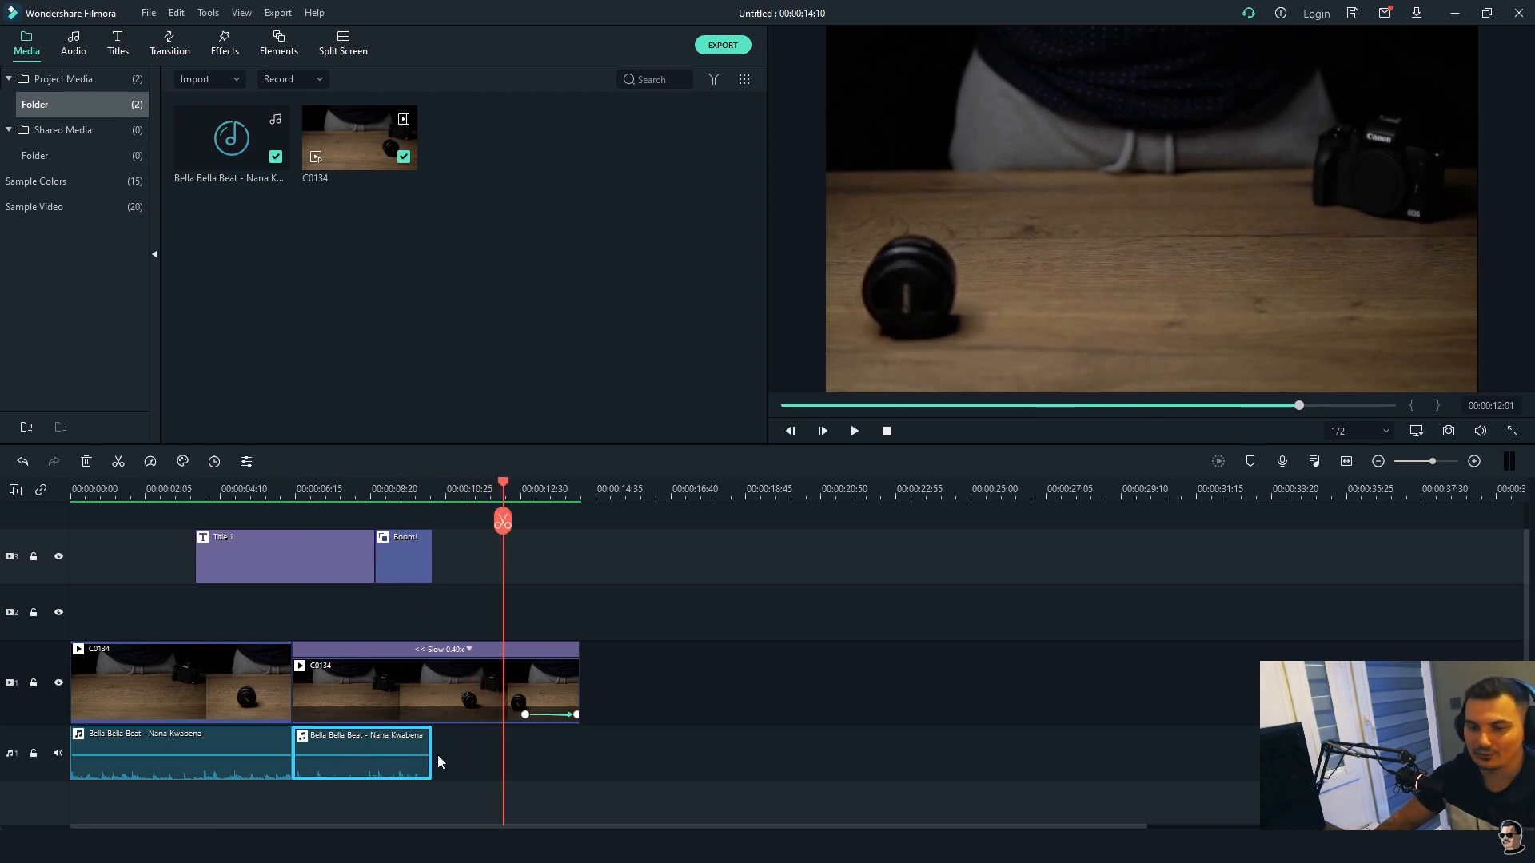
- Extend the second music clip to the end of the slowed C0134 clip and play the result
{"action": "left_click_drag", "start_coordinate": [432, 755], "coordinate": [579, 753]}
{"action": "key", "text": "space"}
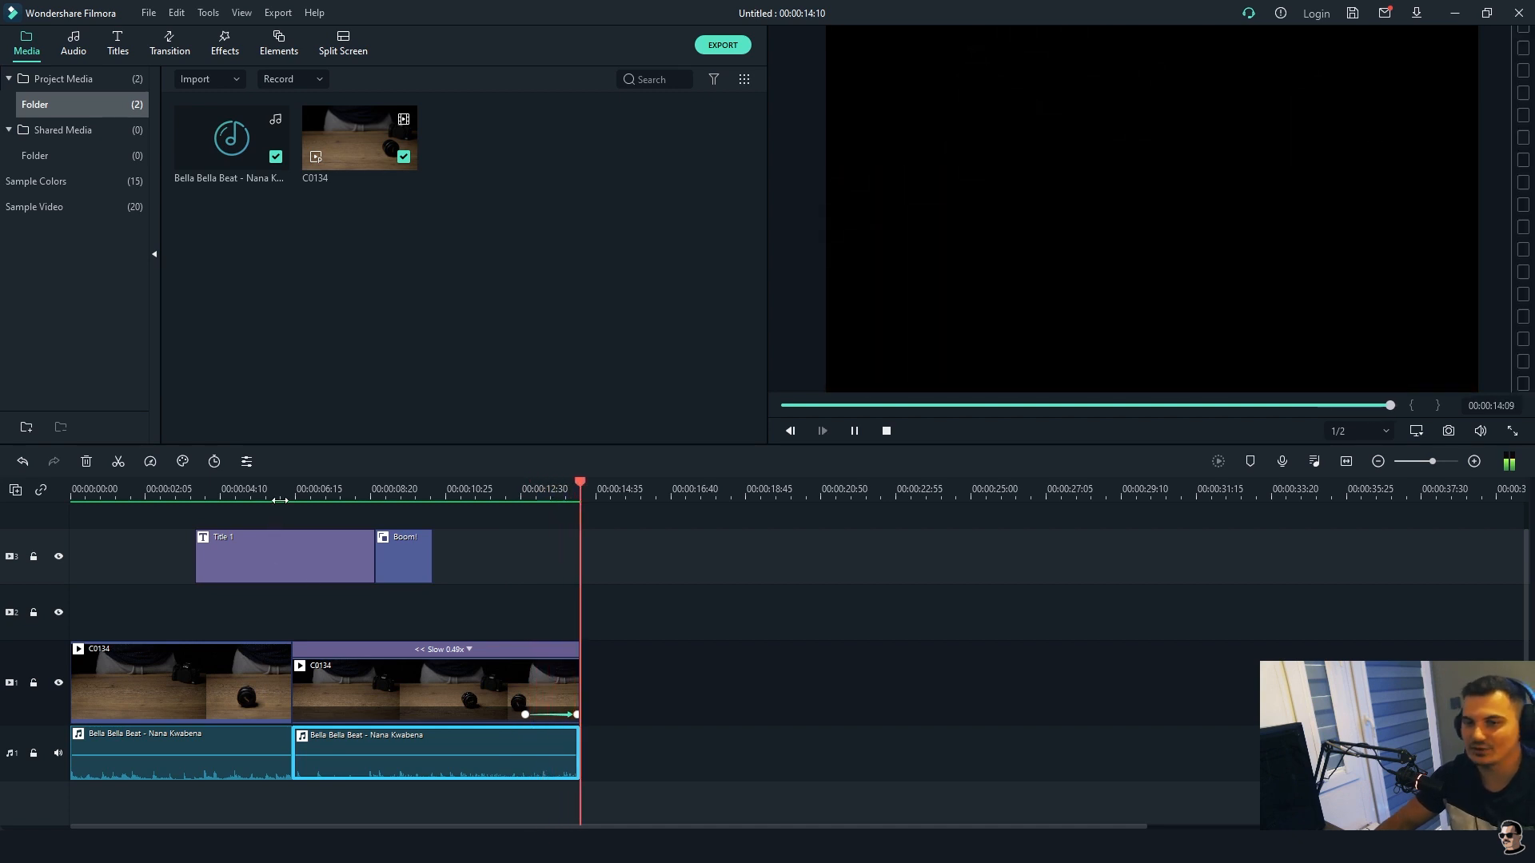
{"action": "left_click", "coordinate": [285, 488]}
{"action": "key", "text": "space"}
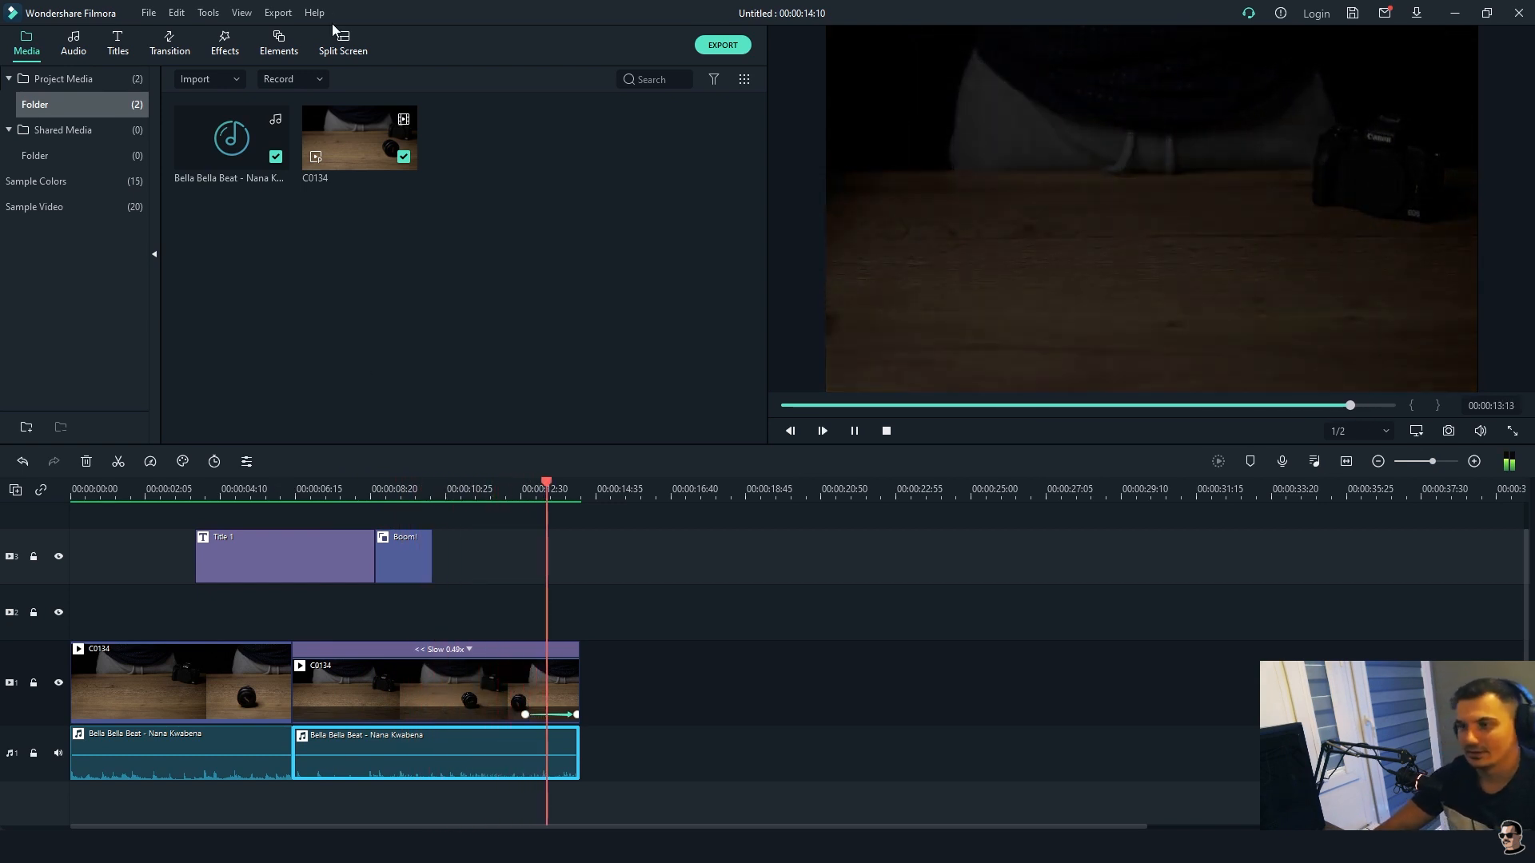
{"action": "key", "text": "space"}
{"action": "key", "text": "space"}
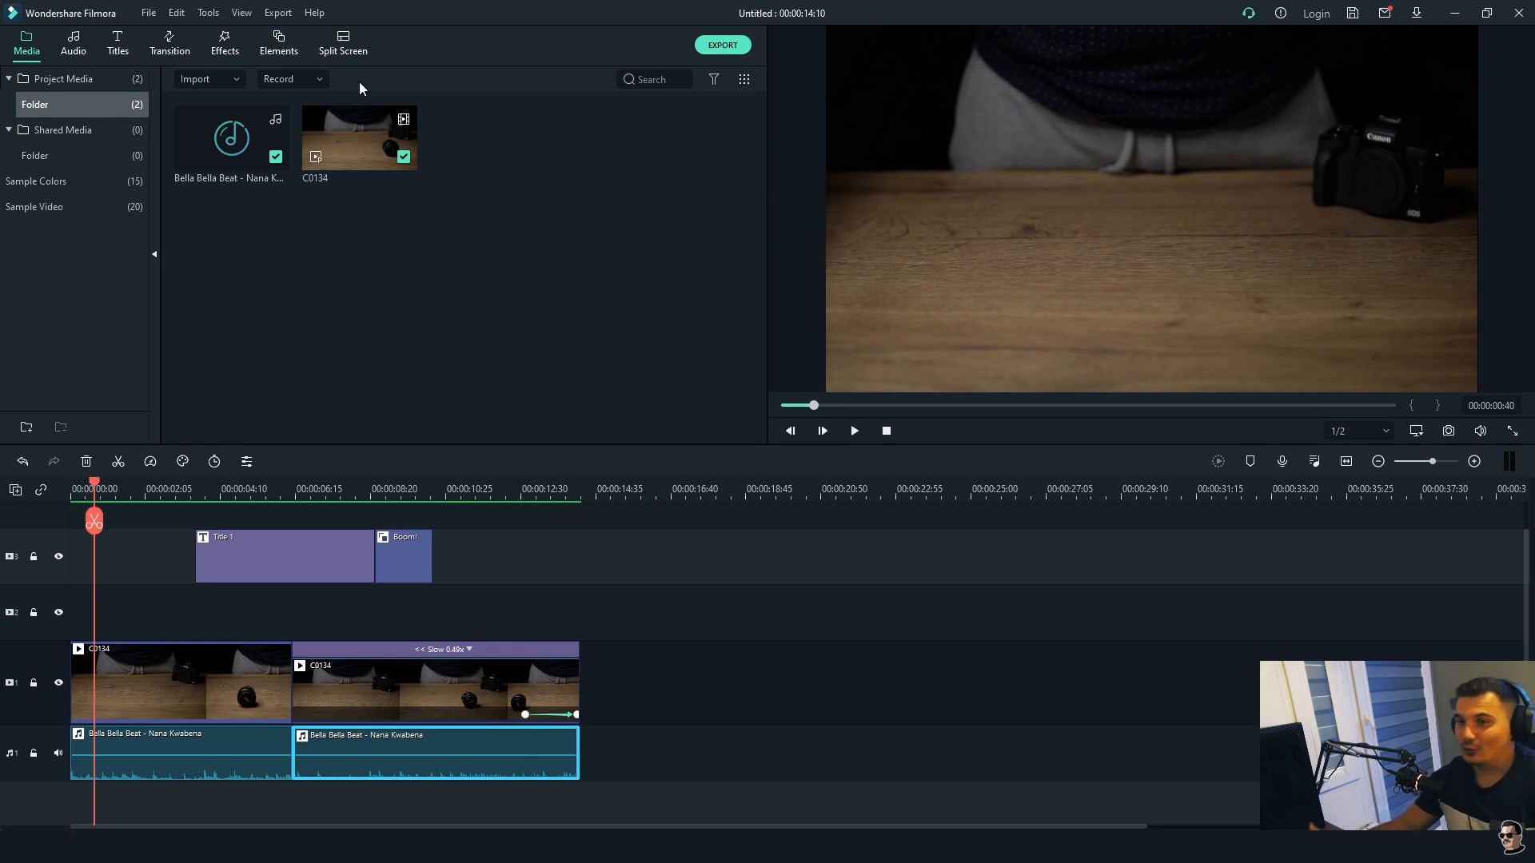
- Open the export settings for saving the video to the computer as an MP4 file
{"action": "left_click", "coordinate": [725, 46]}
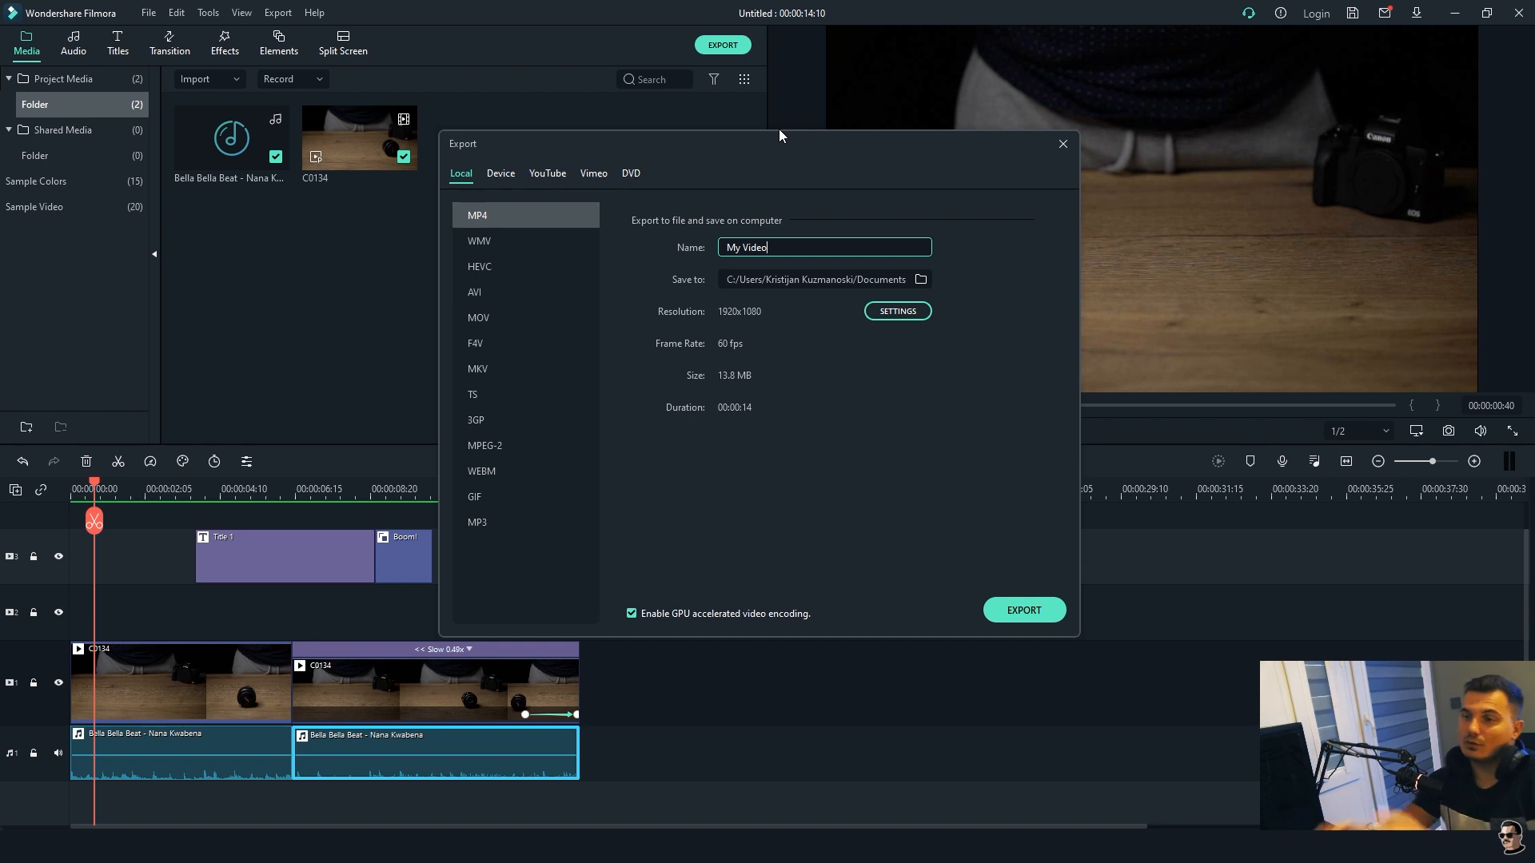
{"action": "left_click_drag", "start_coordinate": [823, 149], "coordinate": [888, 139]}
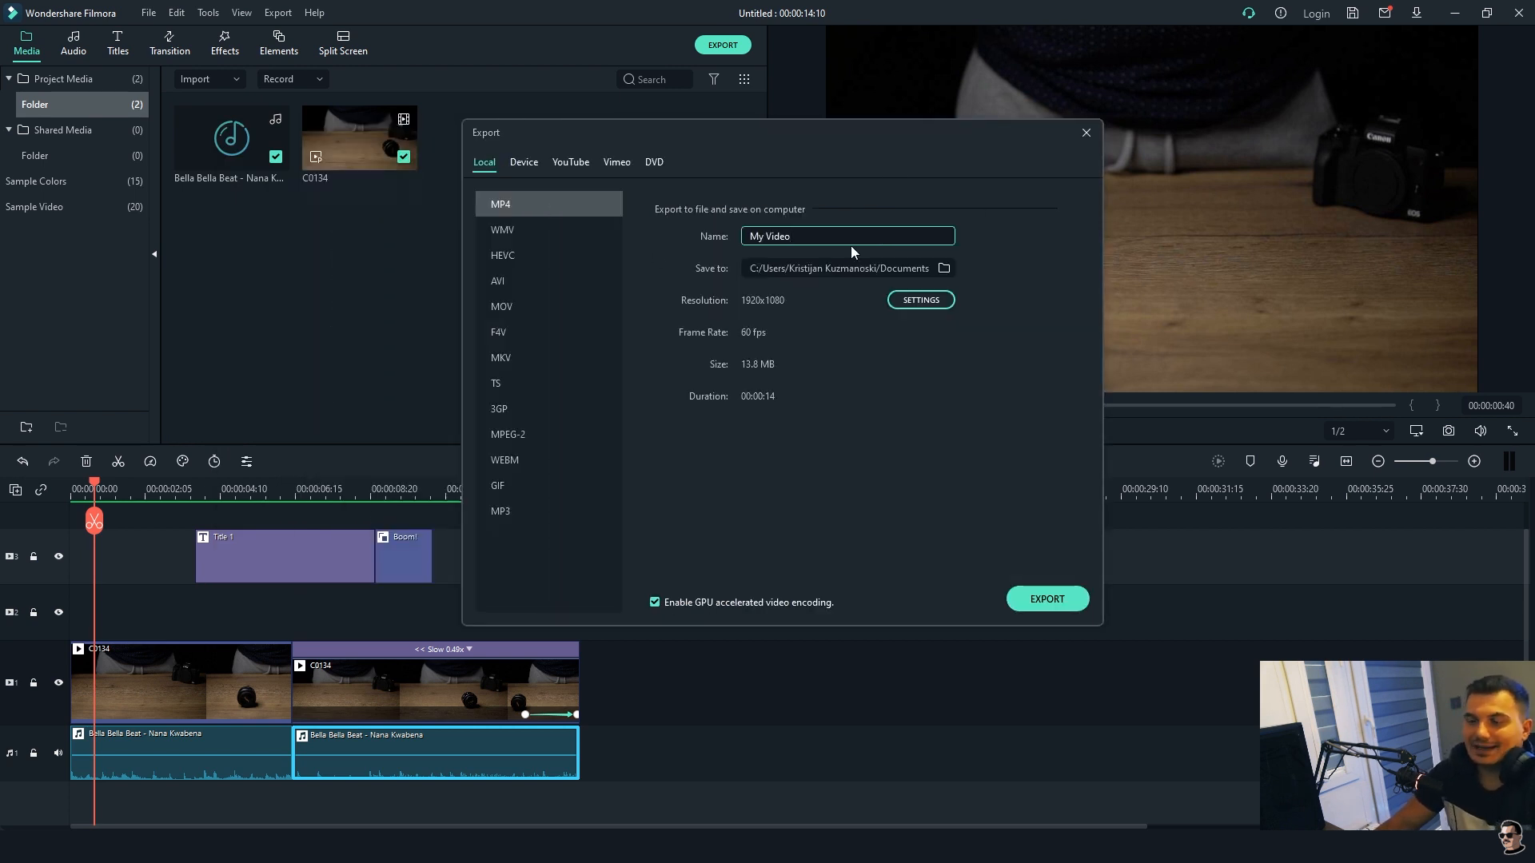